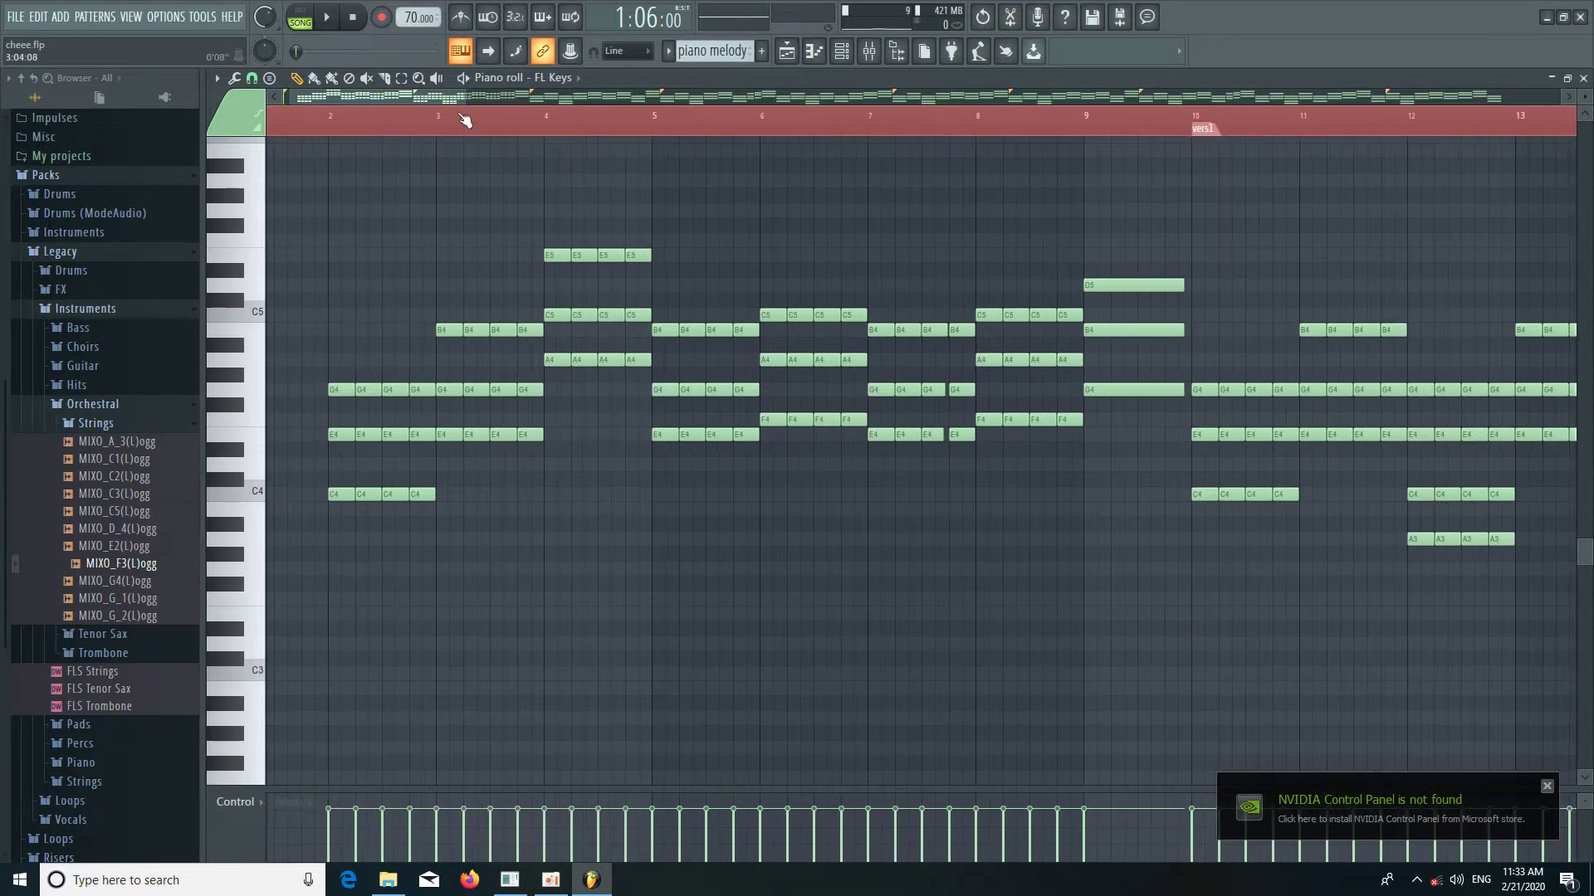
Select all the intro's chord notes from bar 2 through bar 9, then clear the selection.
drag(434, 101, 425, 98)
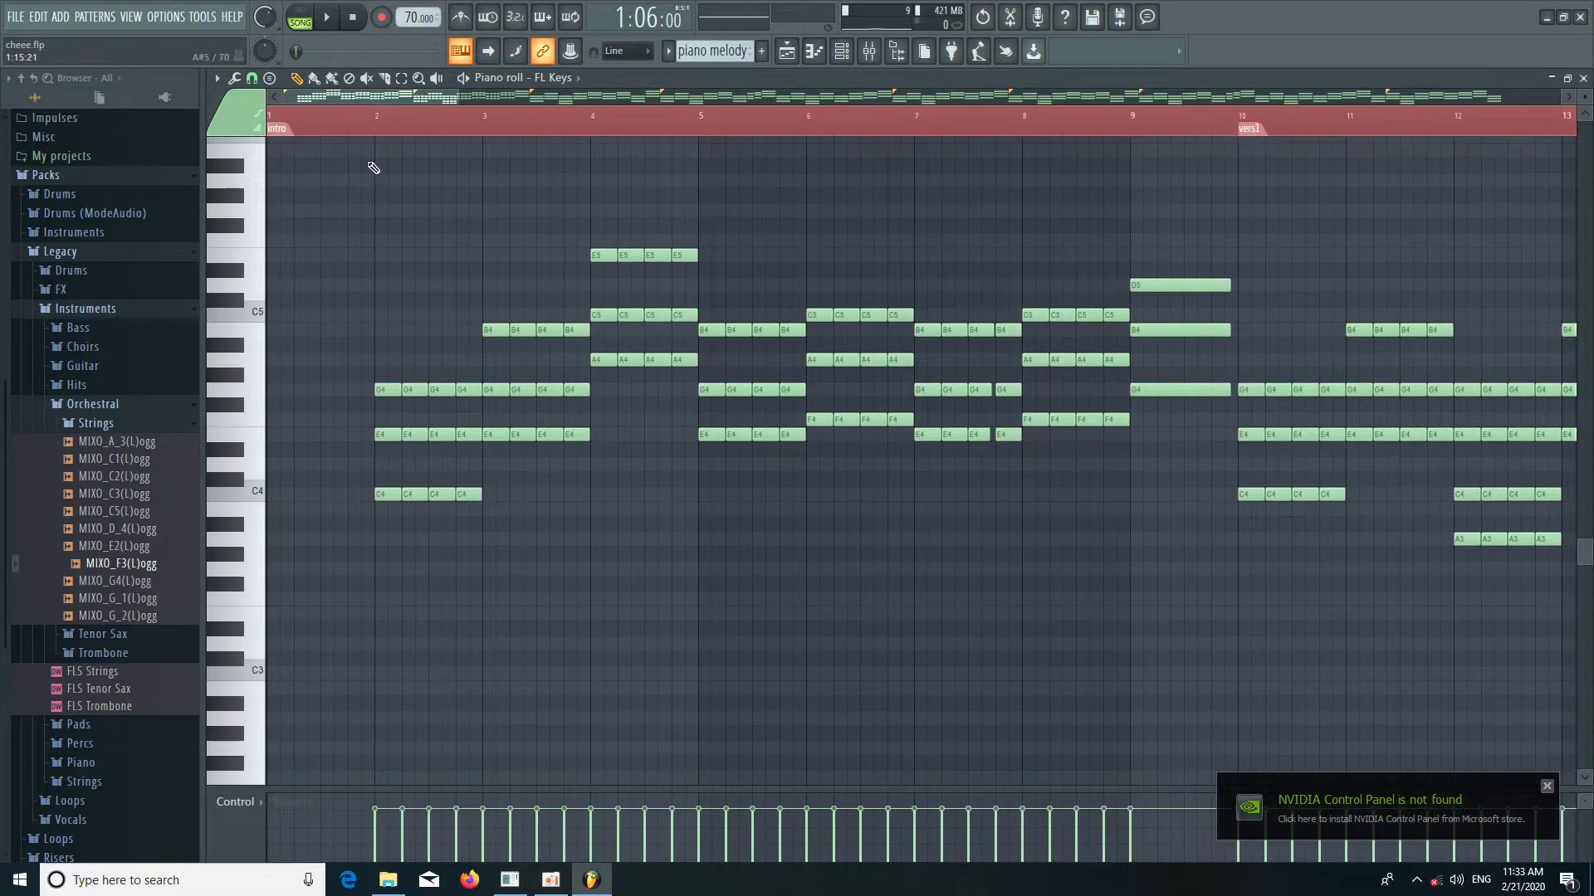
mouse_move(371, 161)
mouse_down()
mouse_move(548, 484)
mouse_move(1167, 722)
mouse_move(1182, 633)
mouse_move(1064, 617)
mouse_move(523, 391)
mouse_move(352, 142)
mouse_up()
scroll(370, 157, up, 1)
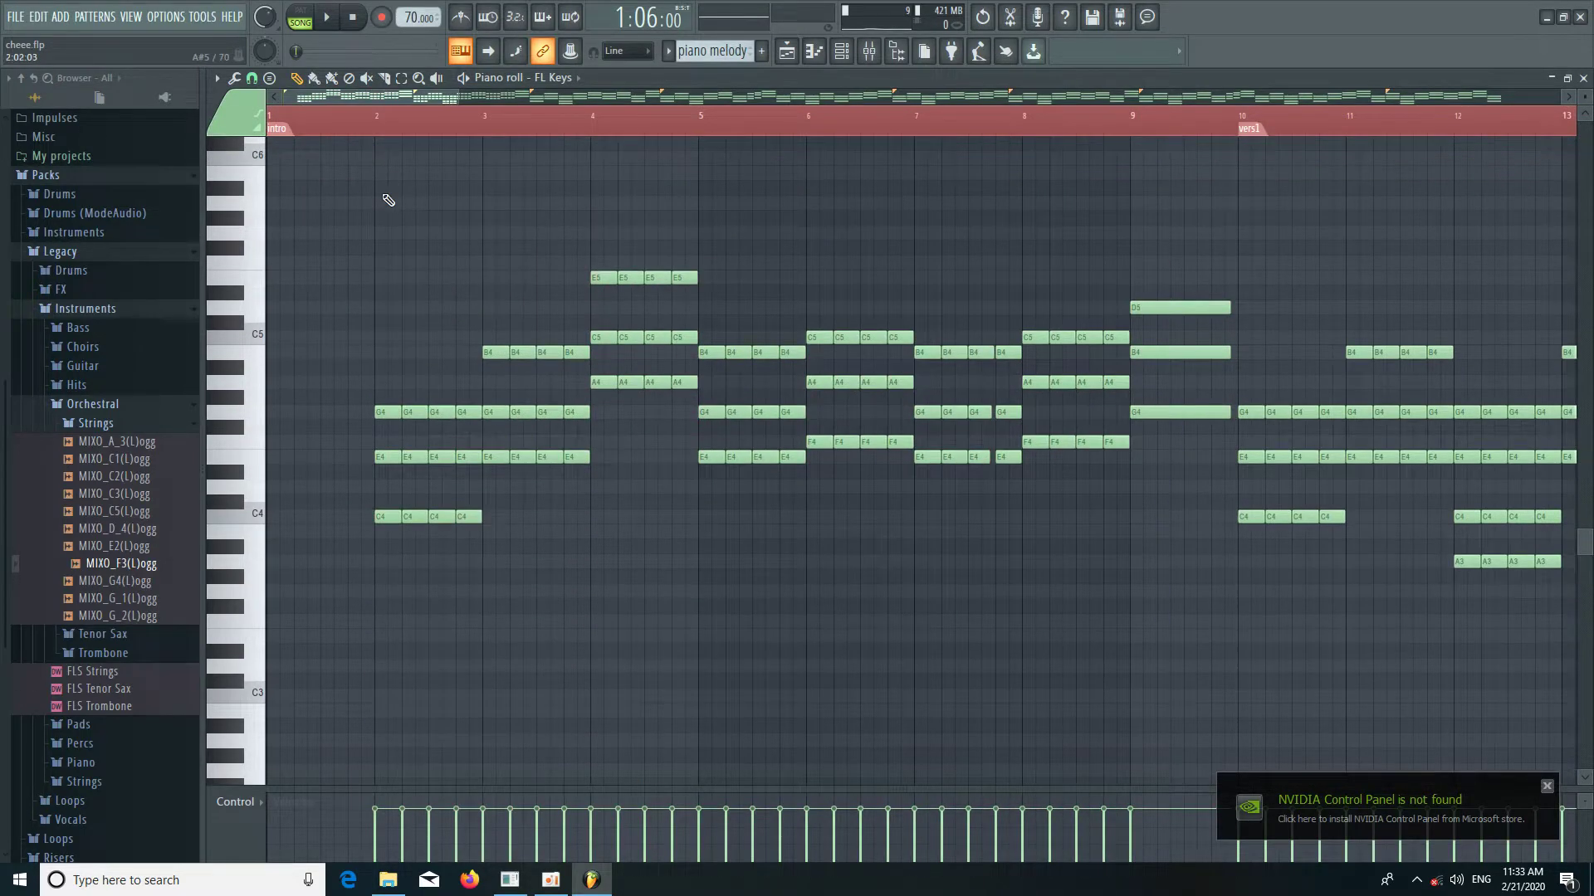
drag(349, 185, 1196, 650)
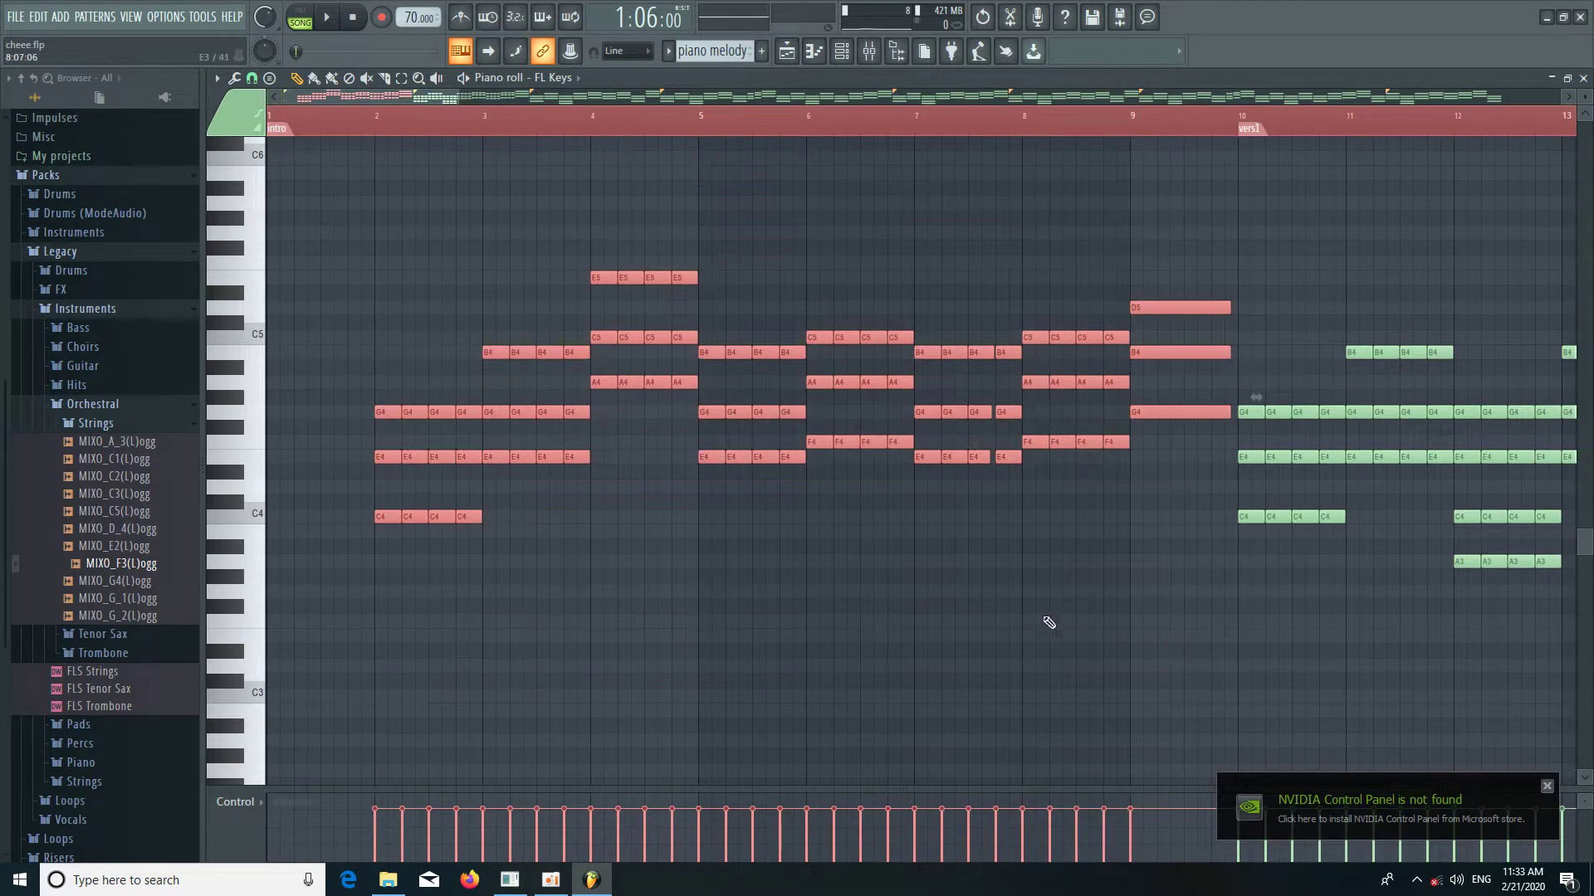
click(634, 660)
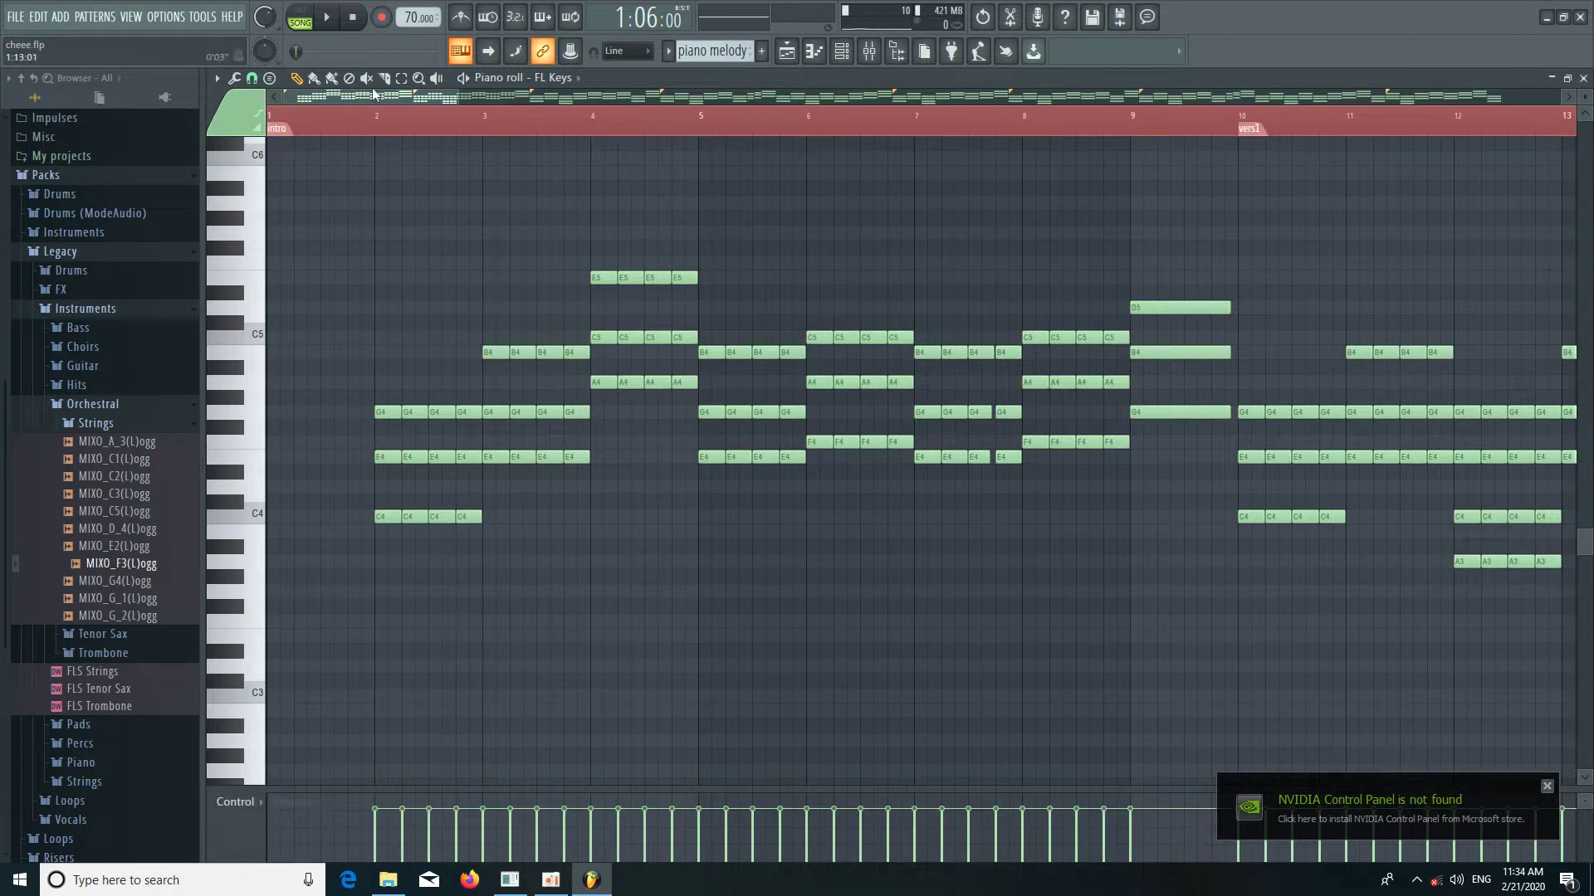
Highlight only the C4, E4 and G4 chord notes in bar 2, then deselect them.
scroll(321, 125, up, 2)
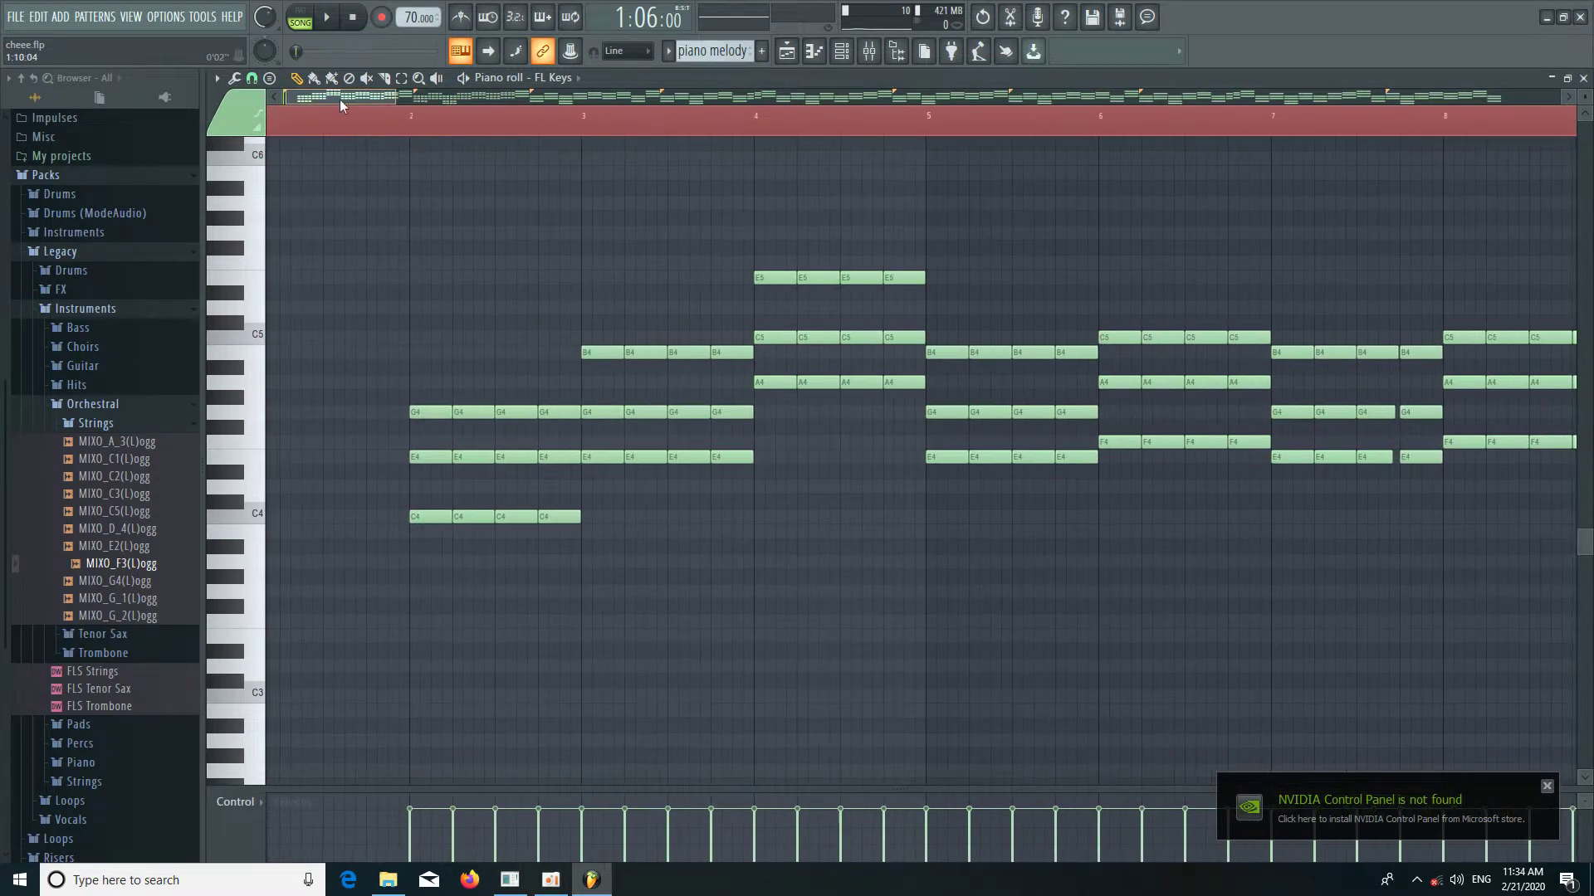
drag(340, 98, 332, 106)
scroll(338, 127, down, 2)
drag(394, 378, 519, 563)
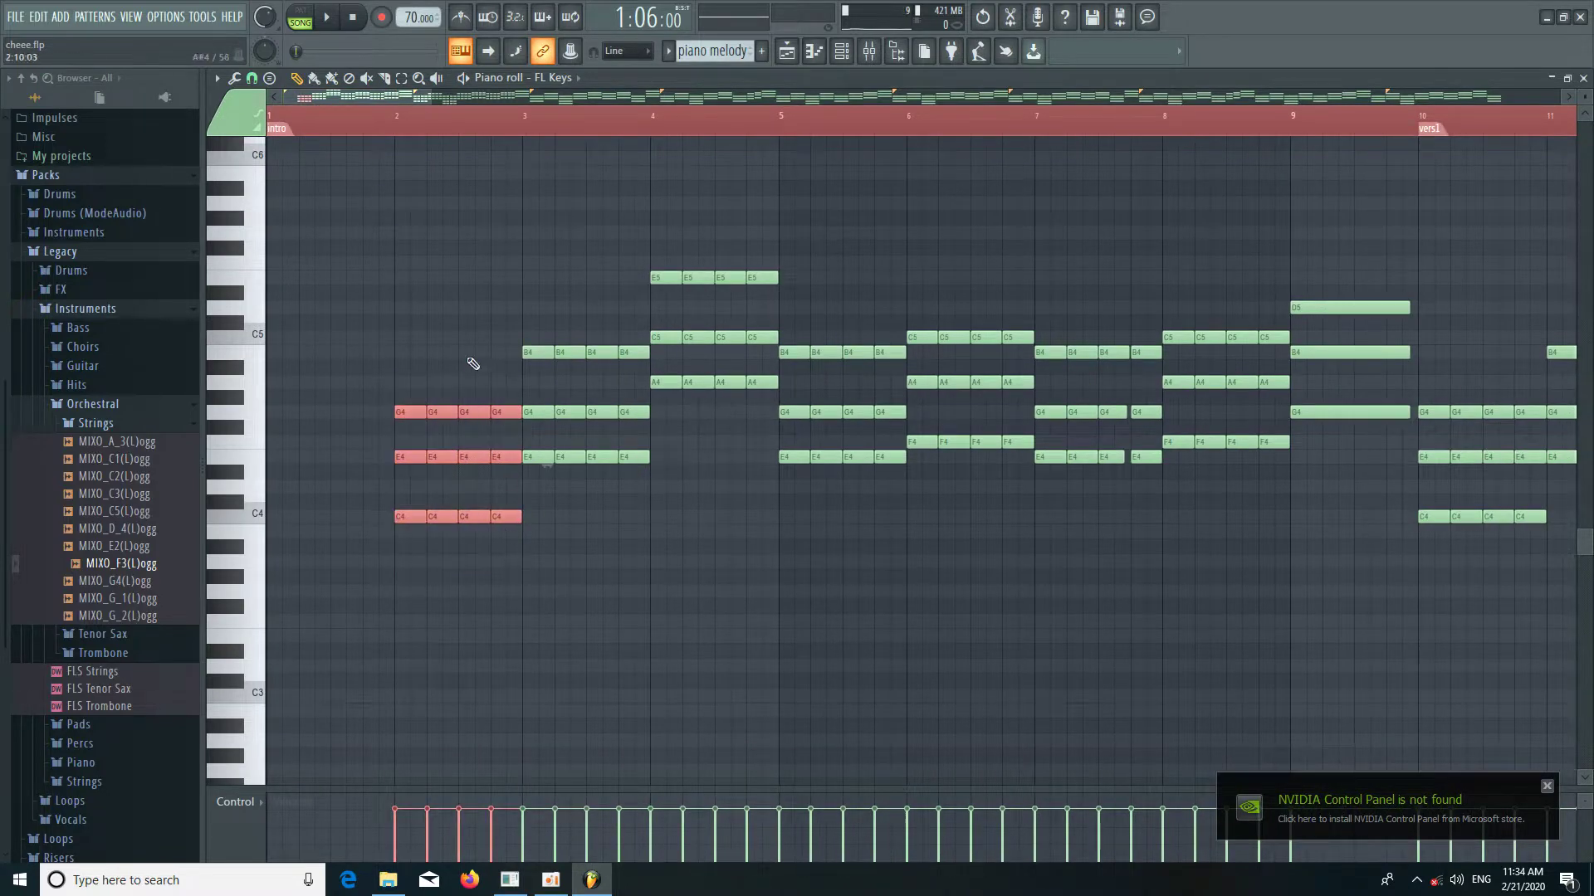
scroll(431, 137, up, 2)
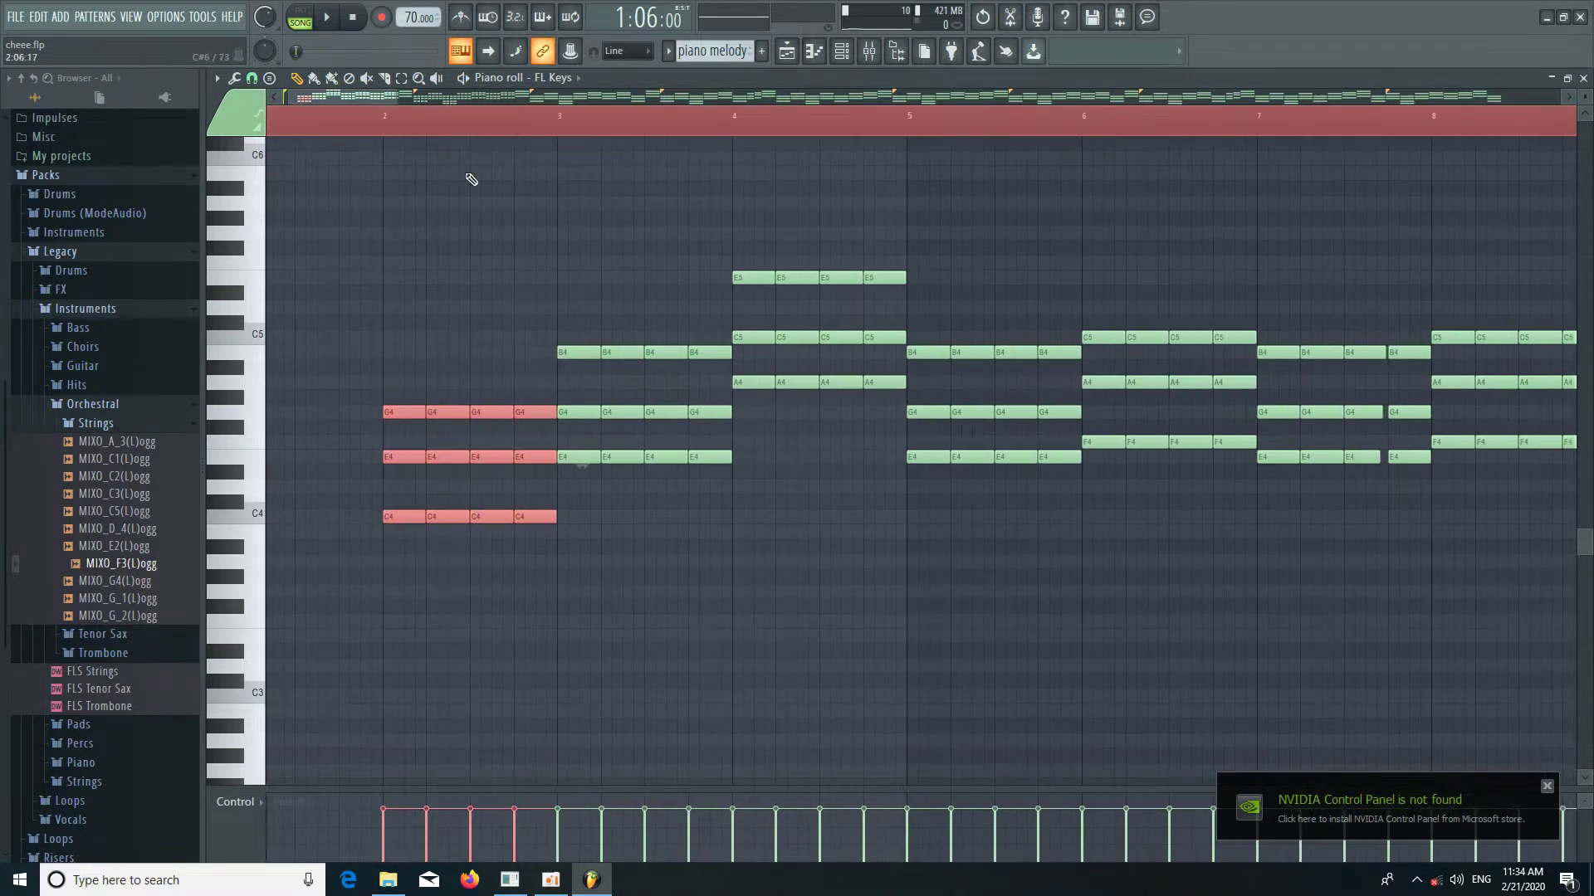
click(596, 531)
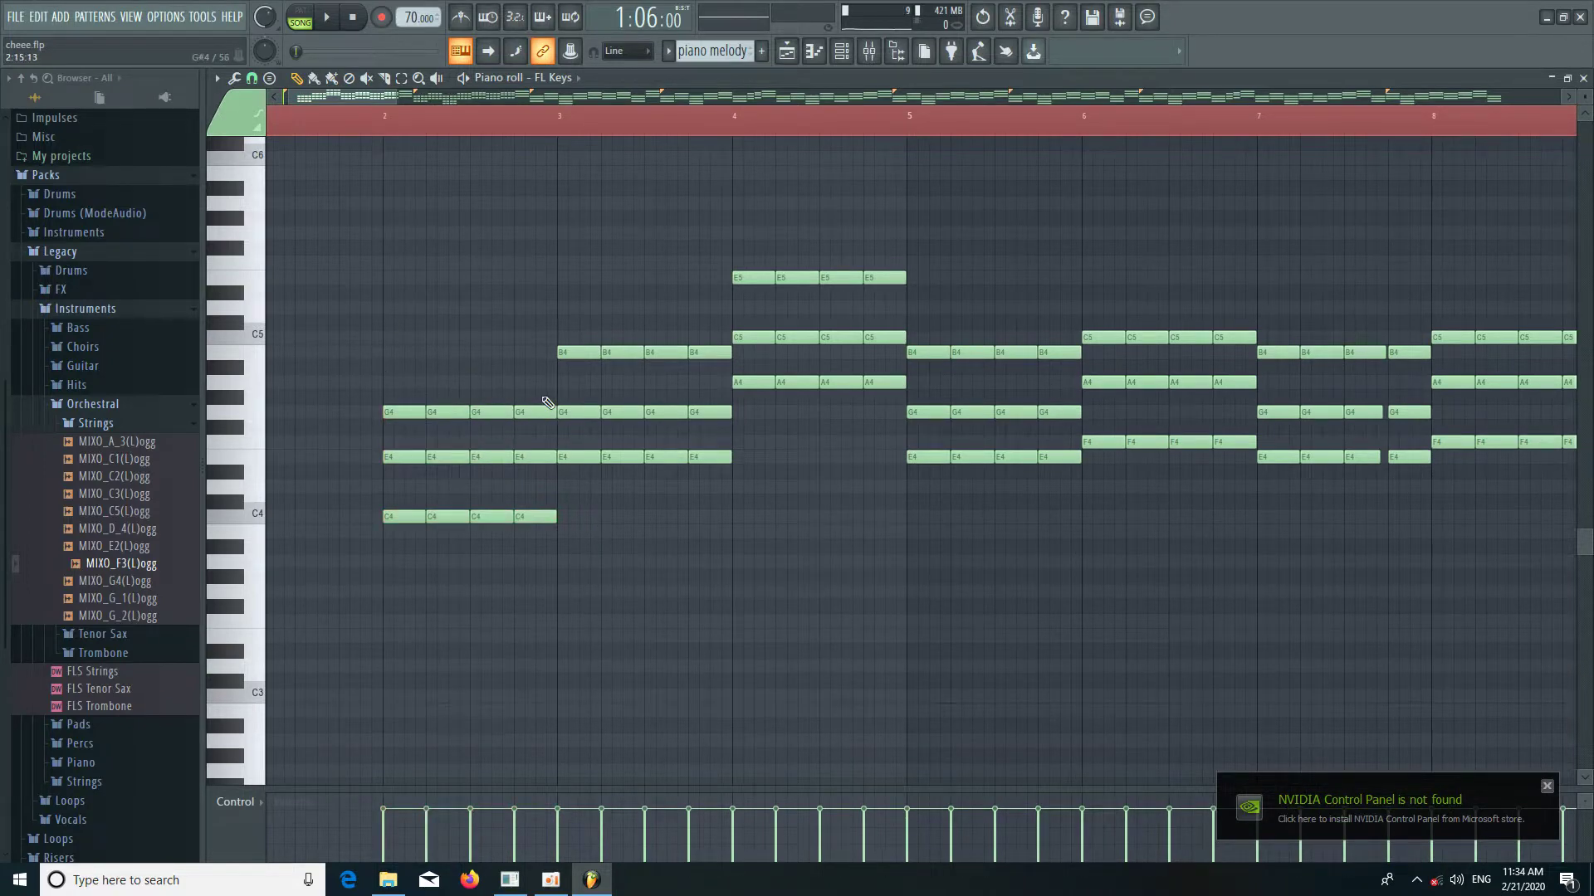
Delete the last two C4-E4-G4 chords in bar 2 of the piano melody.
right_click(540, 412)
right_click(531, 457)
right_click(523, 516)
right_click(513, 517)
right_click(513, 456)
right_click(489, 411)
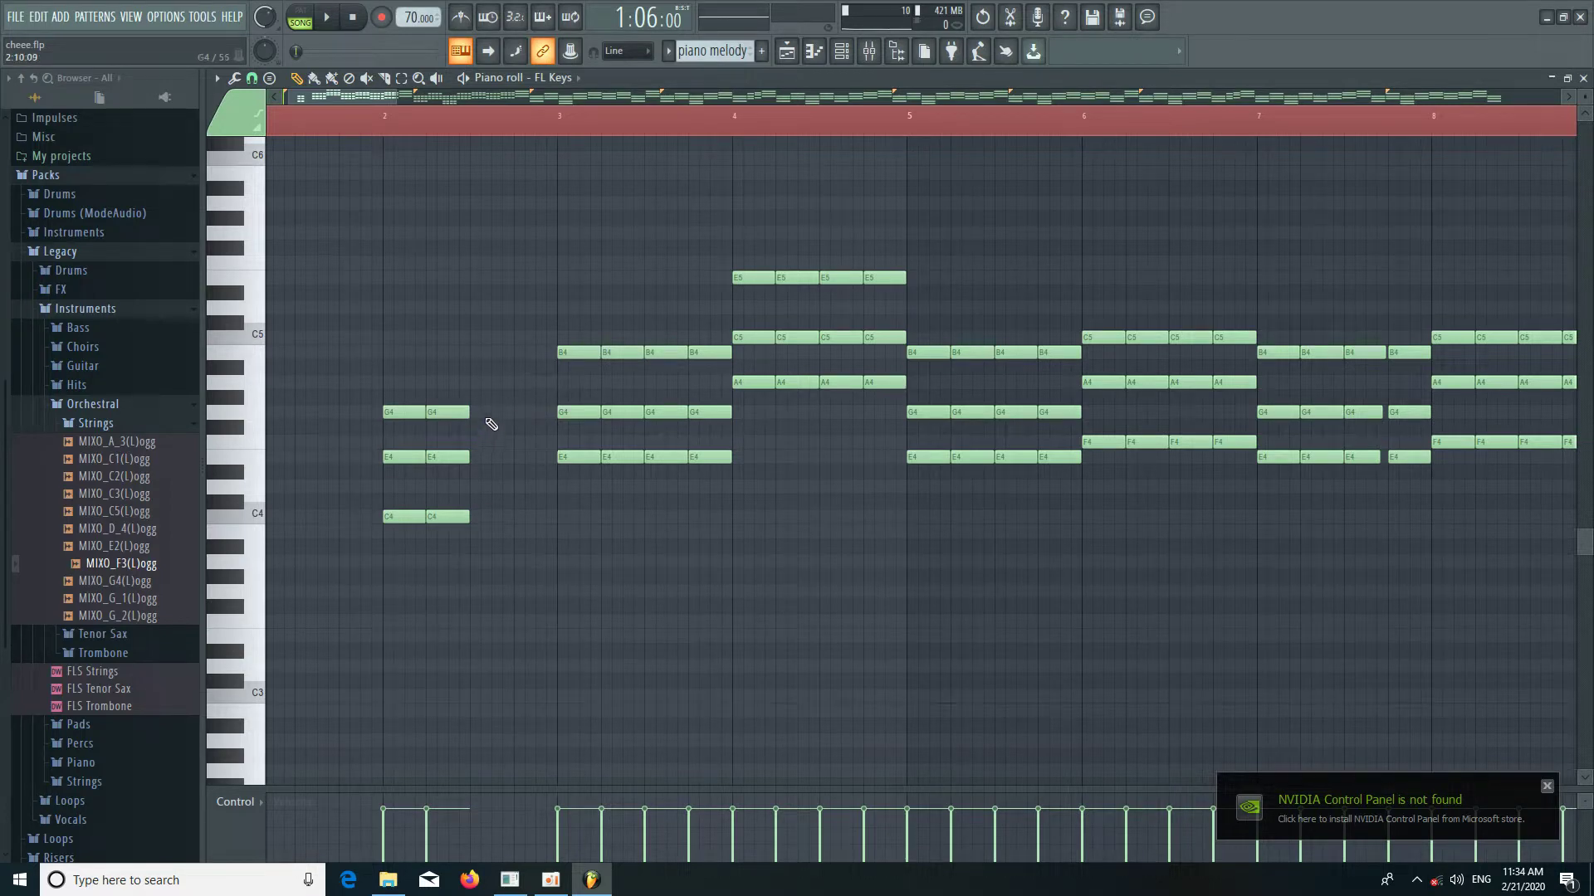
Duplicate the first two C4-E4-G4 chords into the empty second half of bar 2 and deselect the copies.
drag(493, 398, 384, 560)
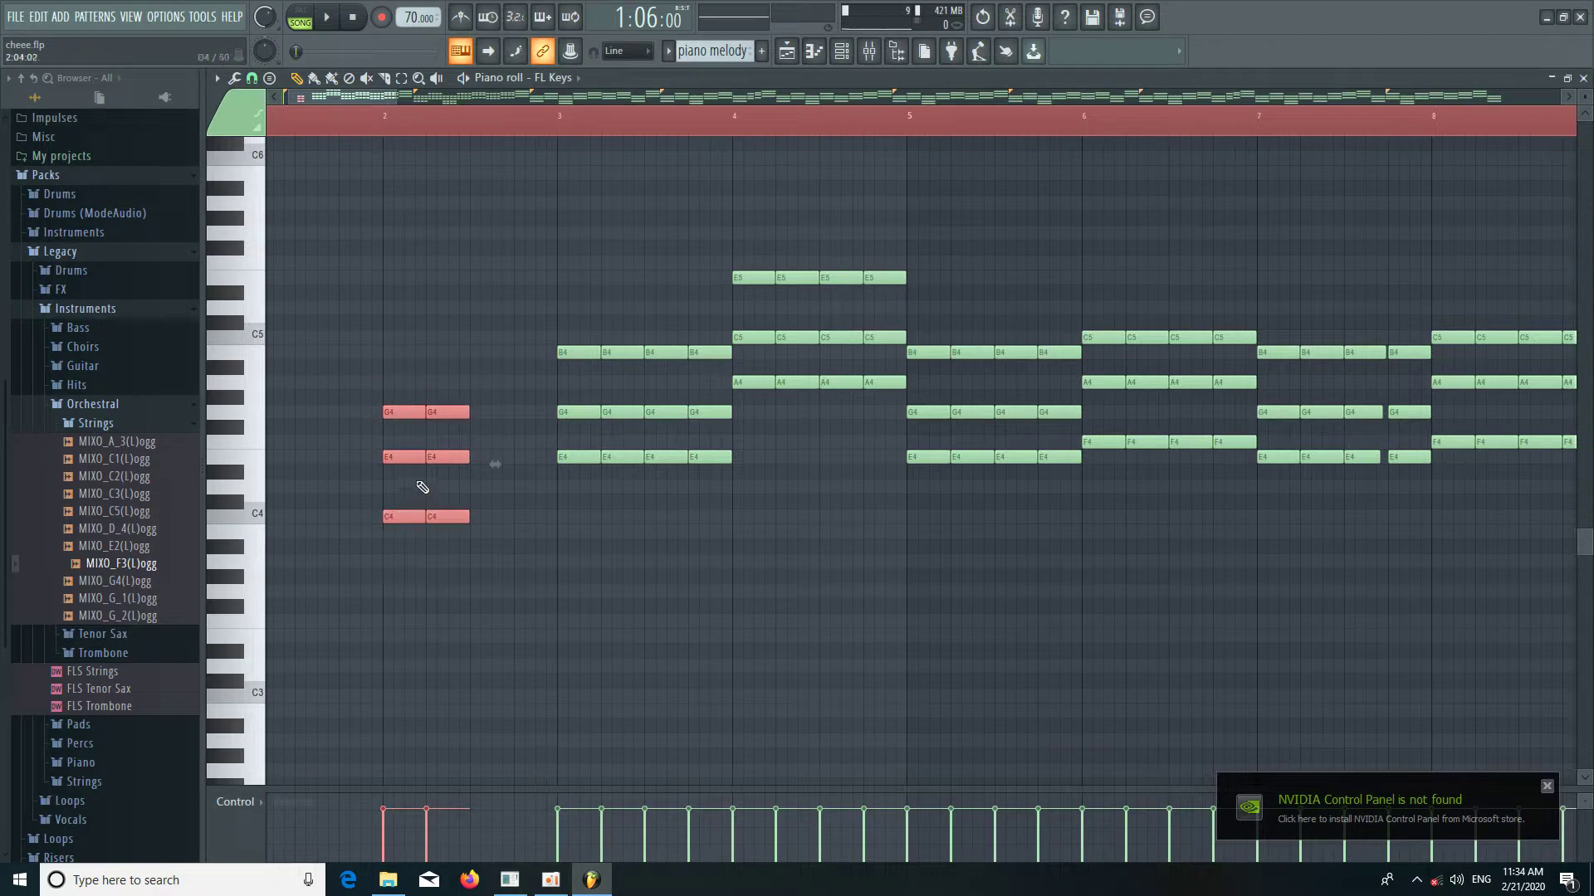
drag(413, 456, 501, 462)
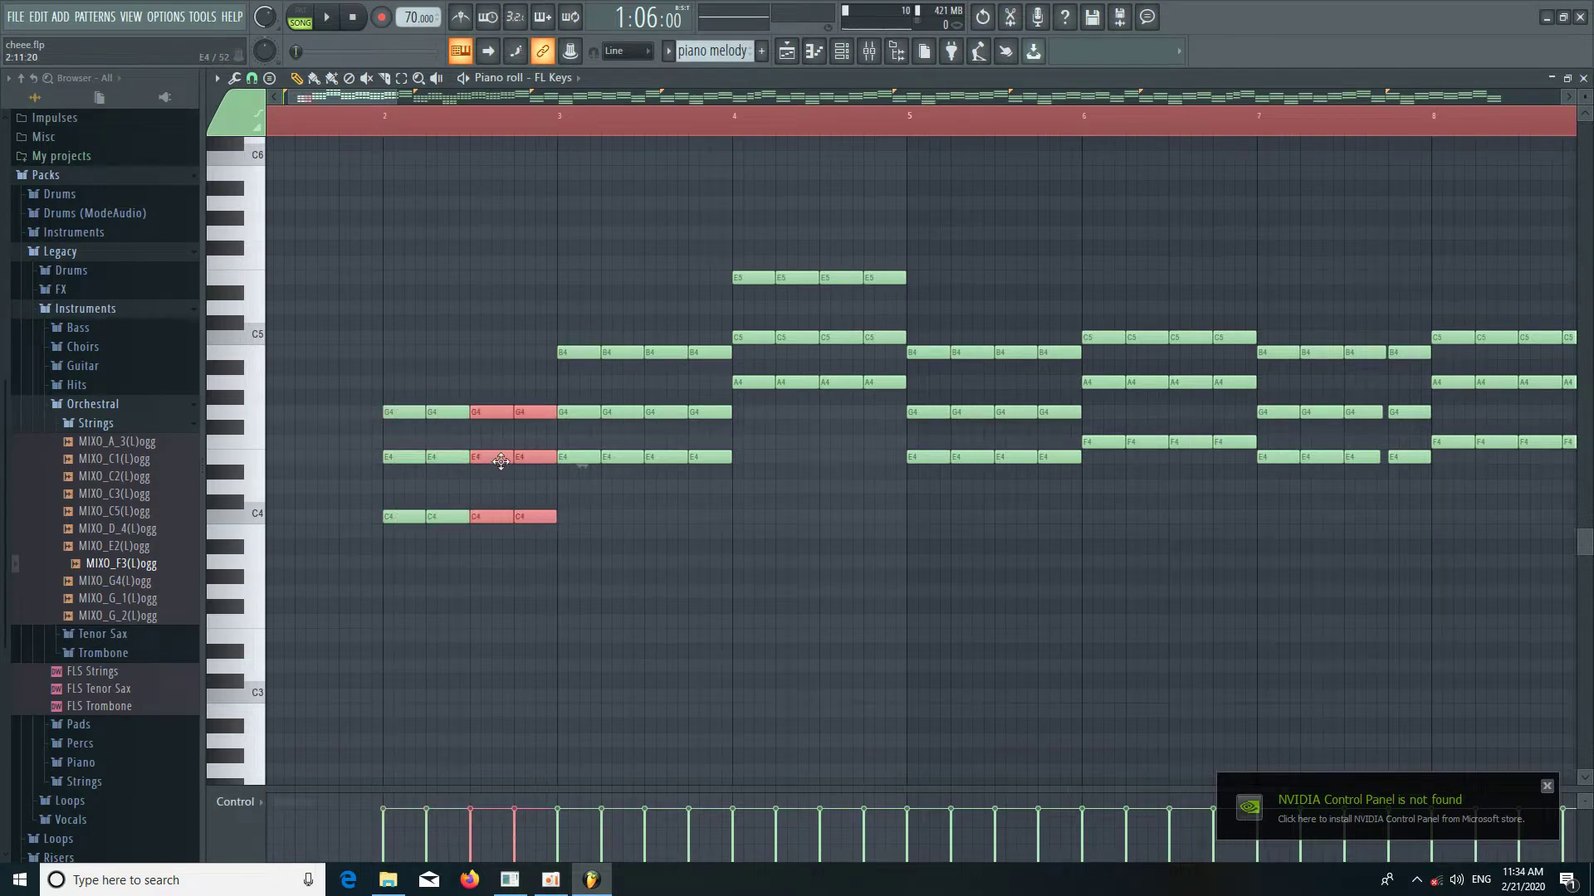
click(618, 521)
Remove the third and fourth C4-E4-G4 chords from bar 2 again.
drag(376, 98, 342, 108)
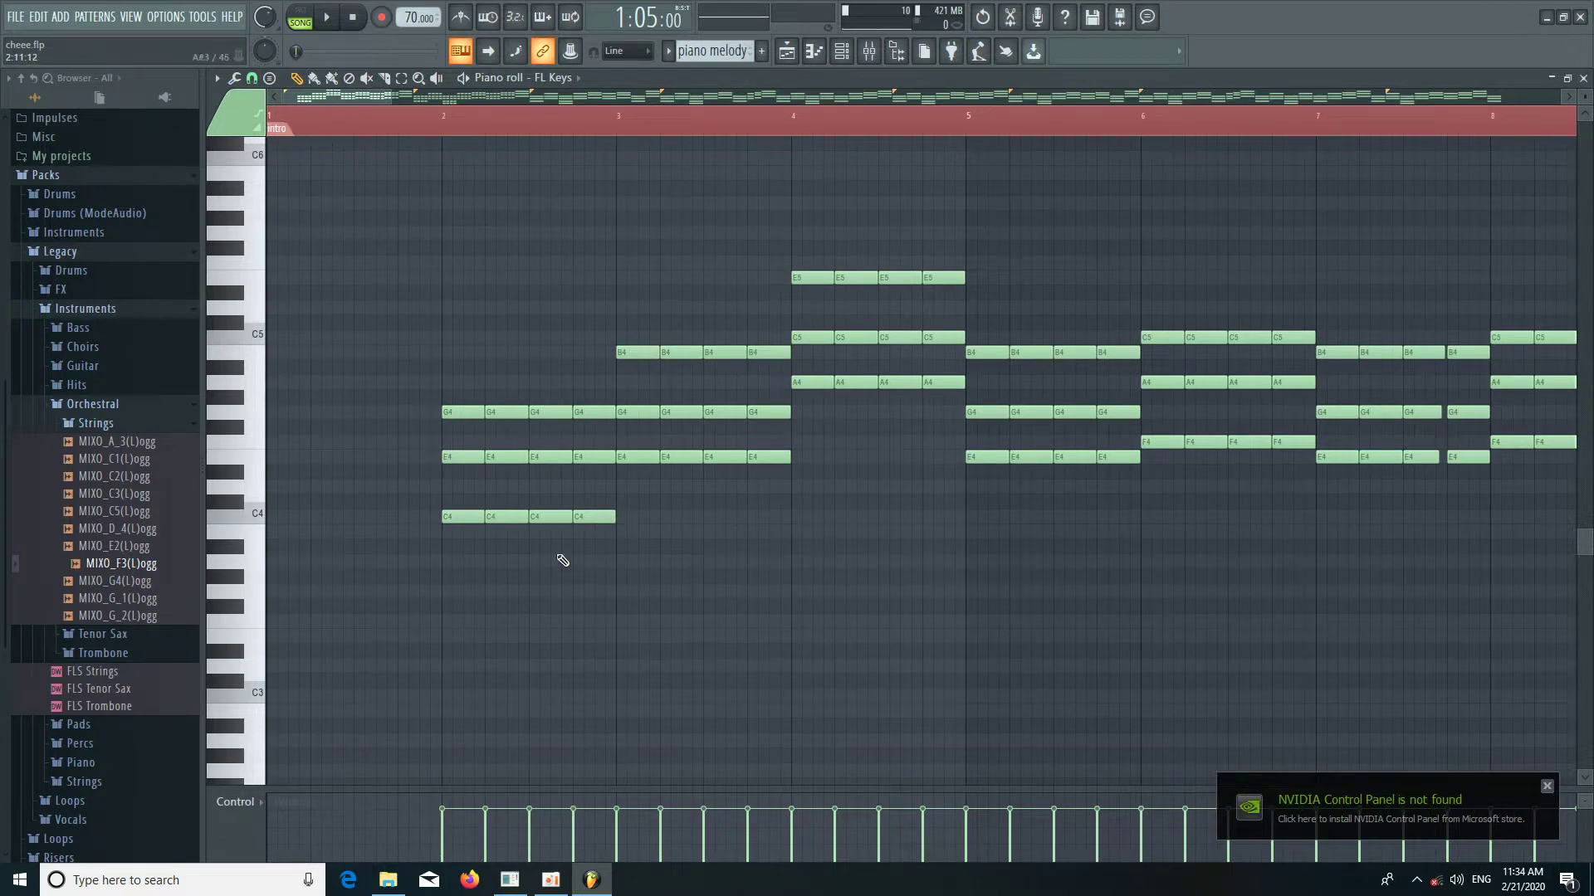
right_click(541, 413)
right_click(550, 458)
right_click(552, 516)
right_click(594, 516)
right_click(595, 457)
right_click(596, 412)
Copy the two remaining C4-E4-G4 chords into the second half of bar 2 and clear the selection.
drag(565, 374, 409, 608)
drag(455, 456, 549, 461)
ctrl+click(539, 602)
Delete the C4, E4 and G4 notes of the last two chords in bar 2.
mouse_move(583, 377)
mouse_down()
mouse_move(576, 554)
mouse_move(583, 407)
mouse_up()
ctrl+right_click(586, 374)
ctrl+right_click(586, 376)
right_click(586, 412)
right_click(585, 458)
right_click(583, 517)
right_click(556, 517)
right_click(555, 457)
right_click(556, 412)
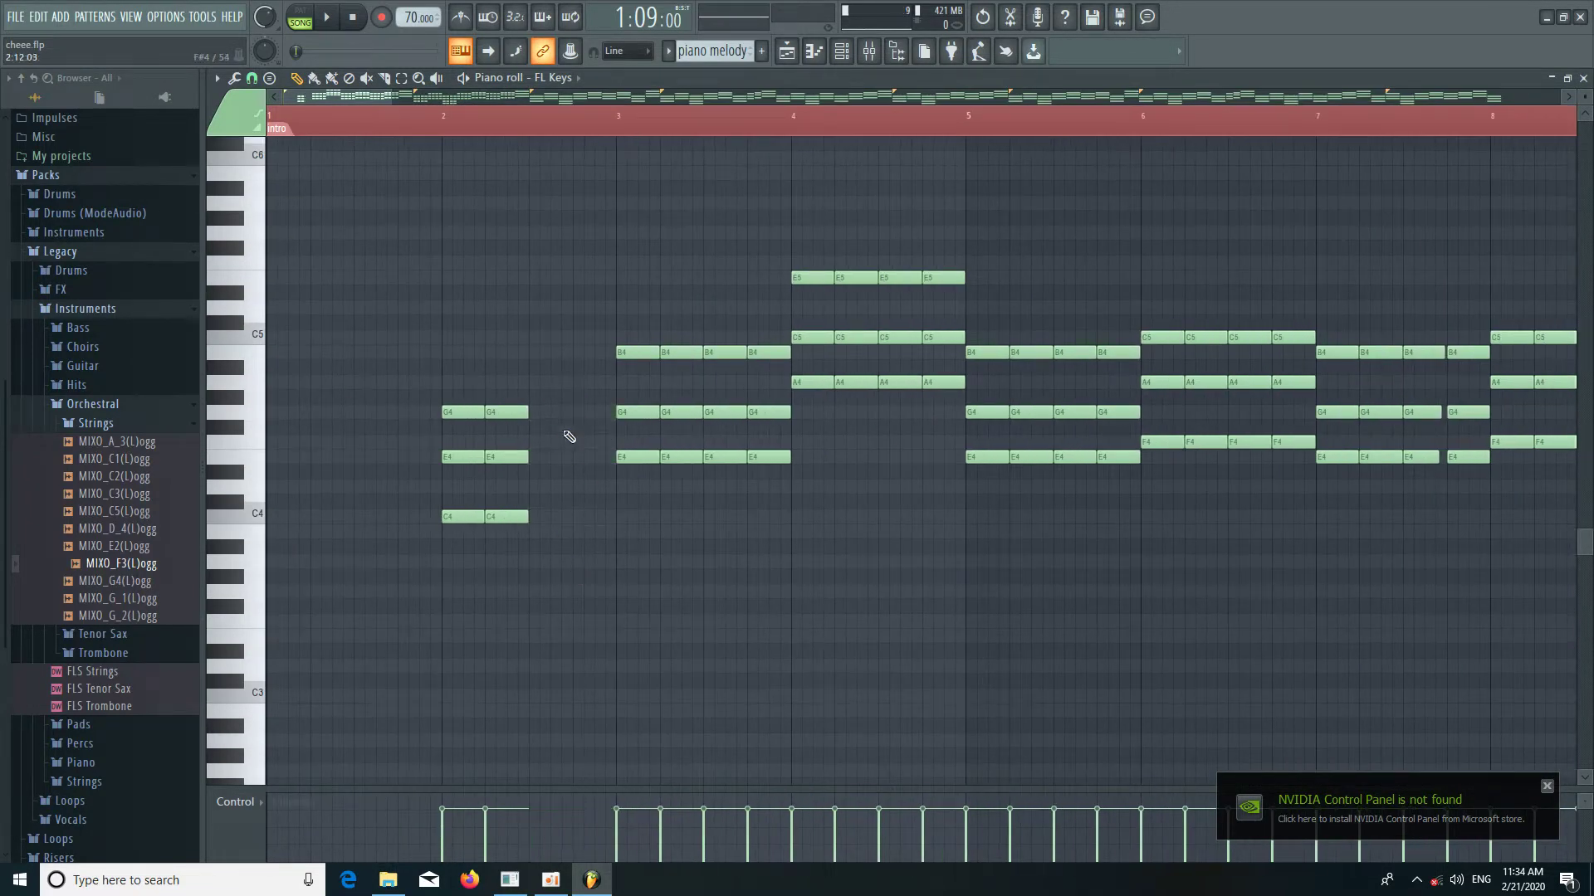
Duplicate the first two chords of bar 2 directly after themselves to fill the bar, then deselect the copies.
drag(556, 401, 358, 621)
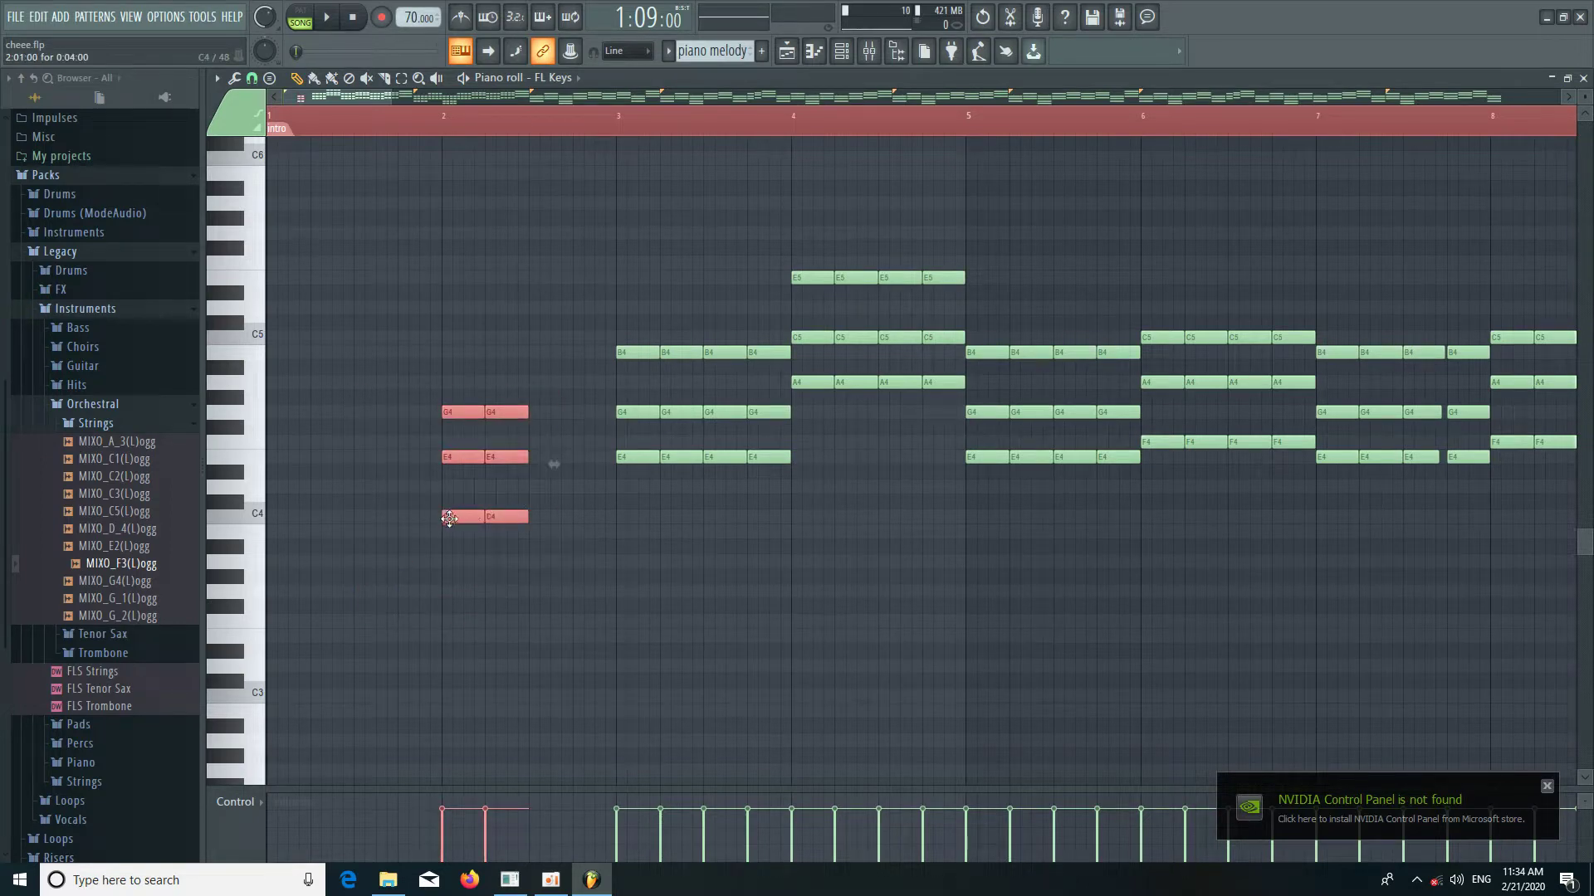
drag(449, 519, 540, 520)
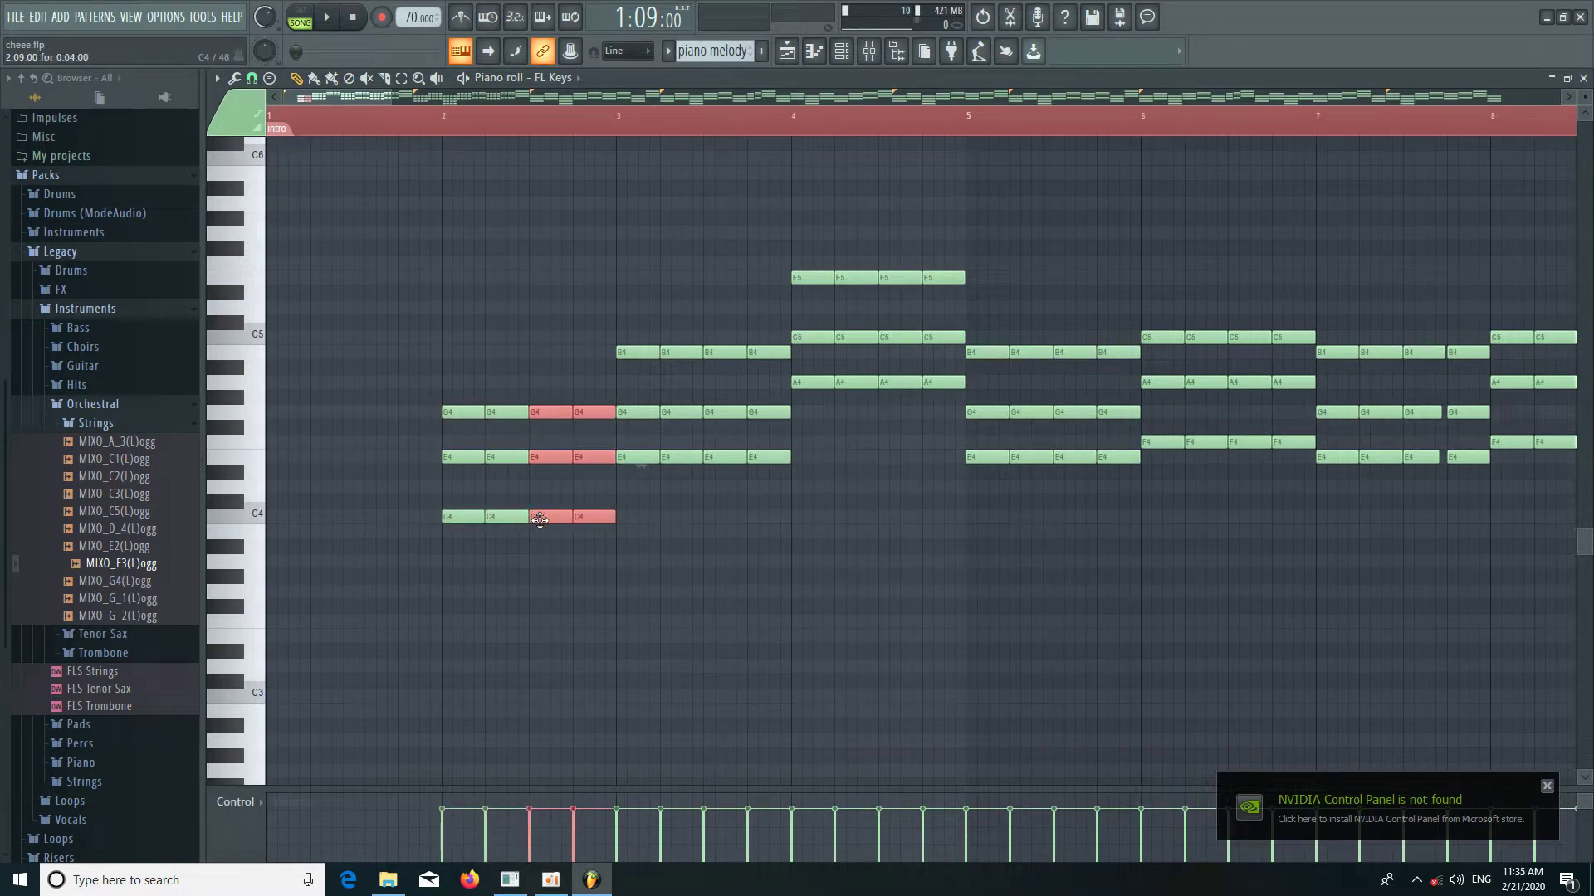
click(540, 520)
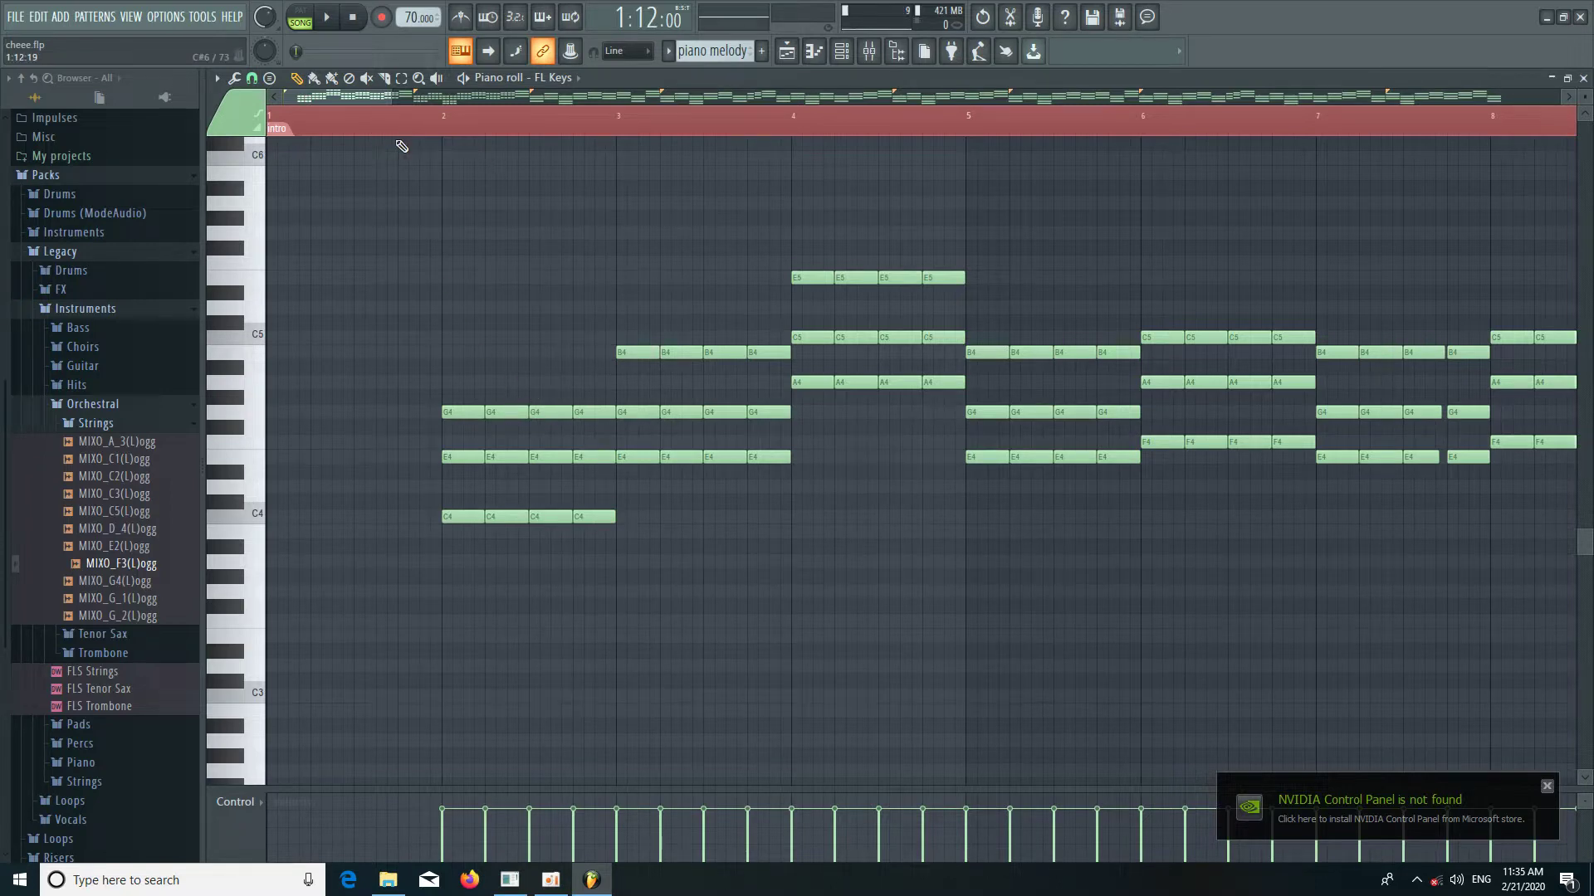
Play the piano intro, restart it from bar 2, remove the stray G#3 note and stop playback.
key(space)
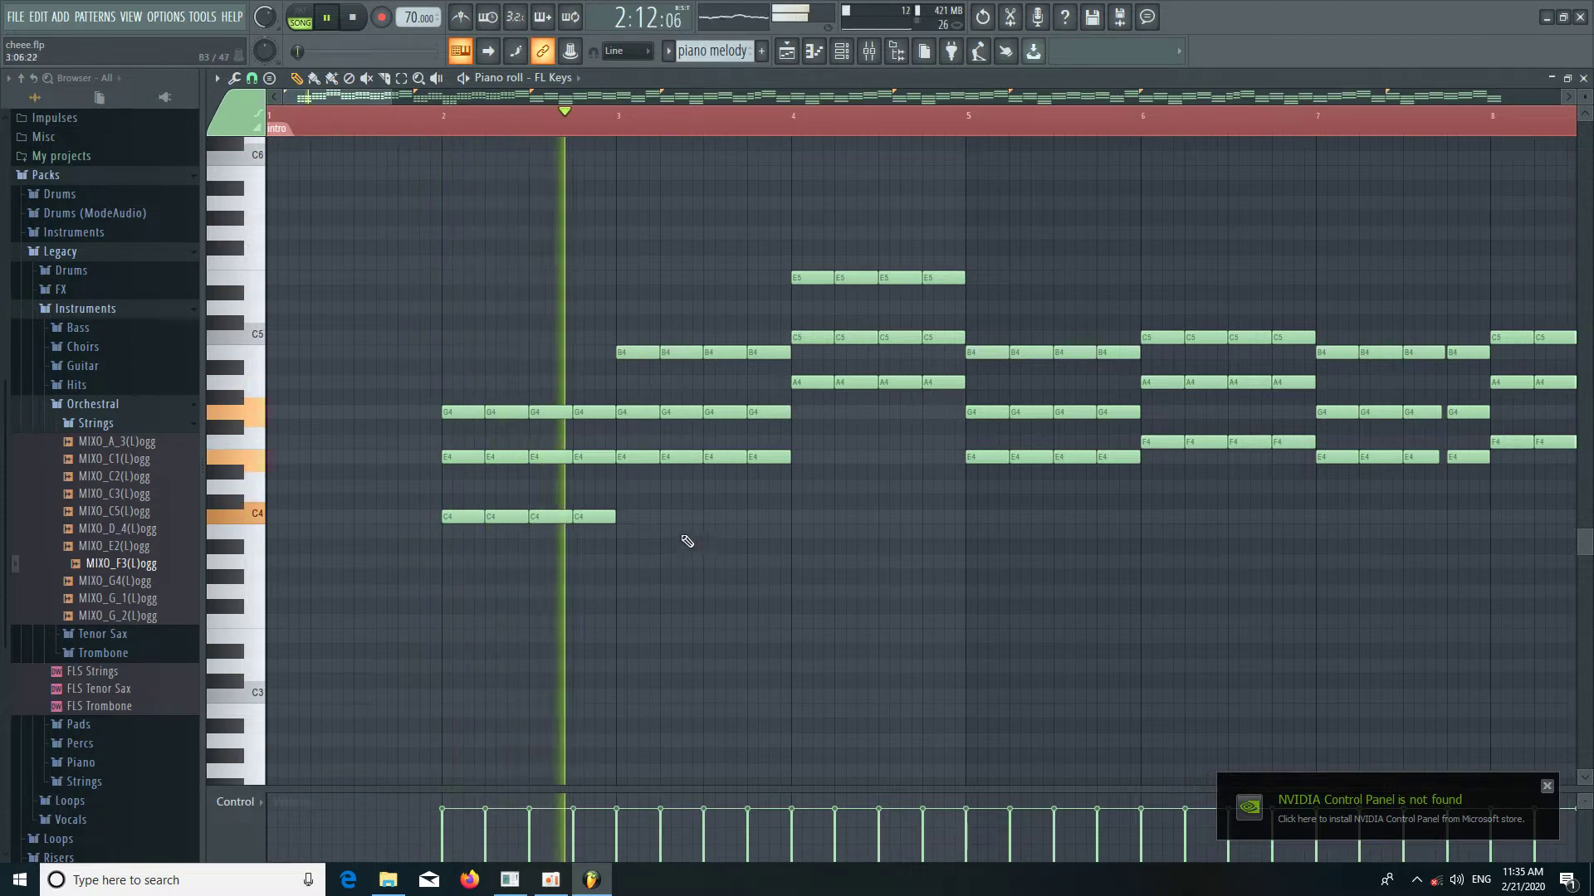
click(739, 580)
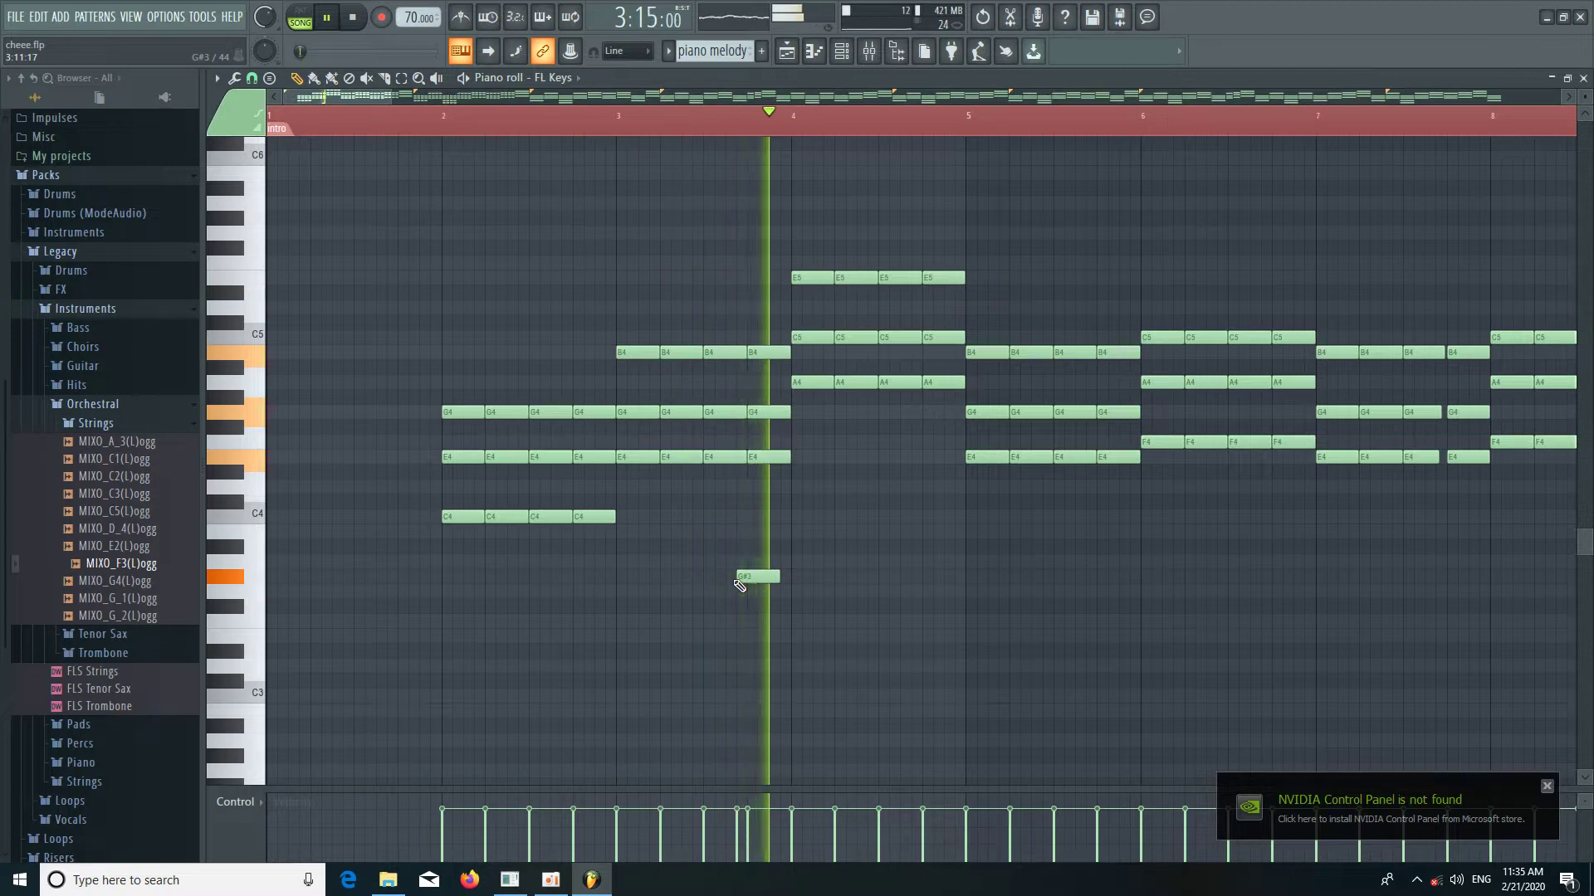
right_click(741, 581)
click(445, 133)
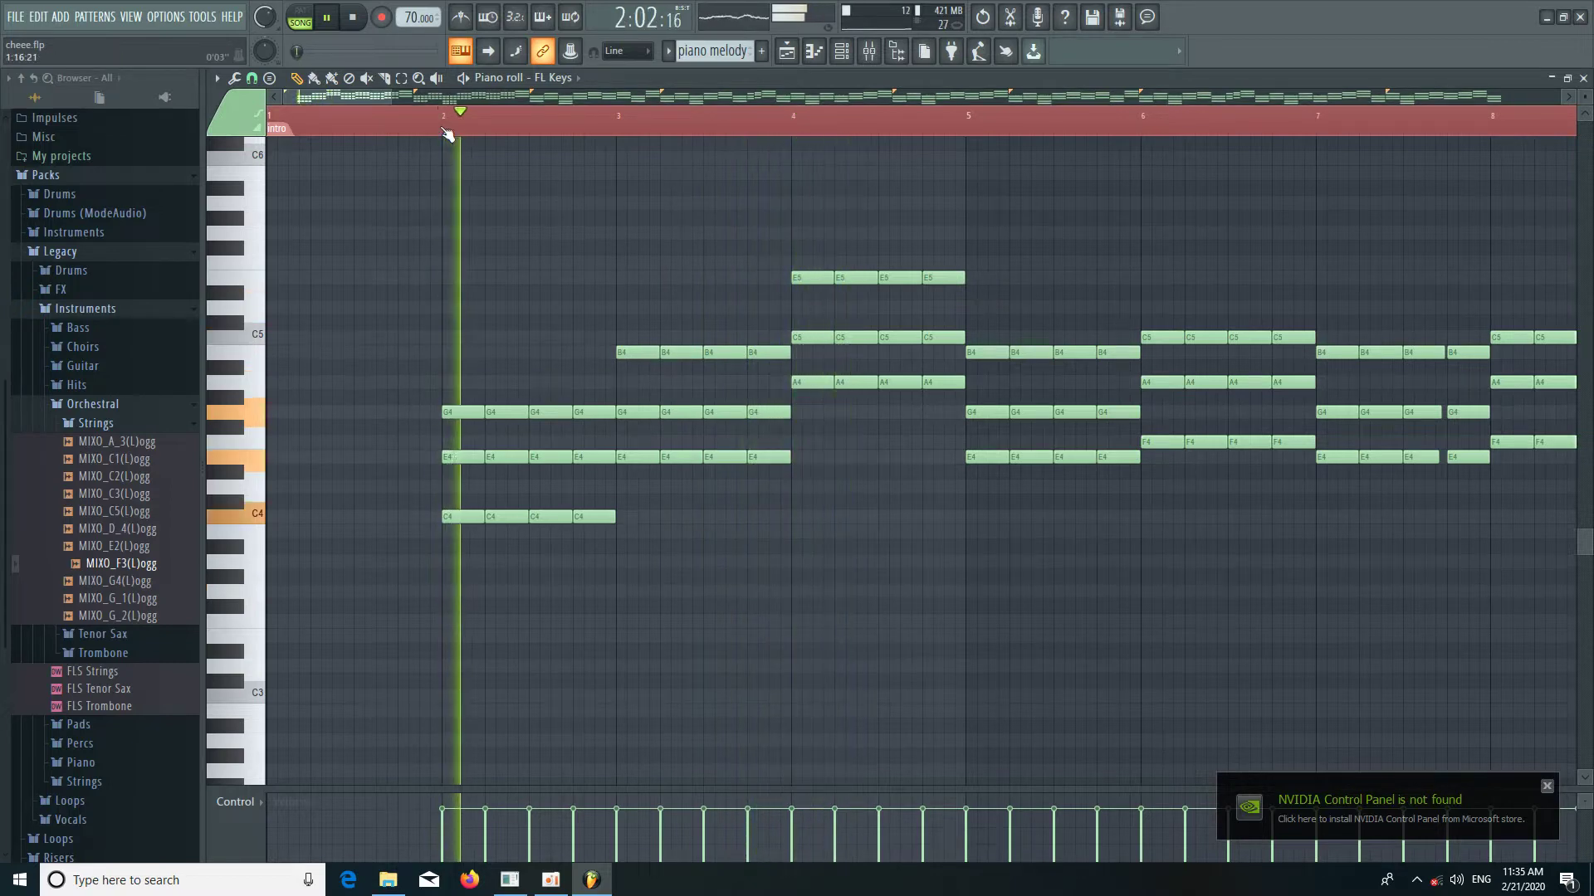
right_click(444, 133)
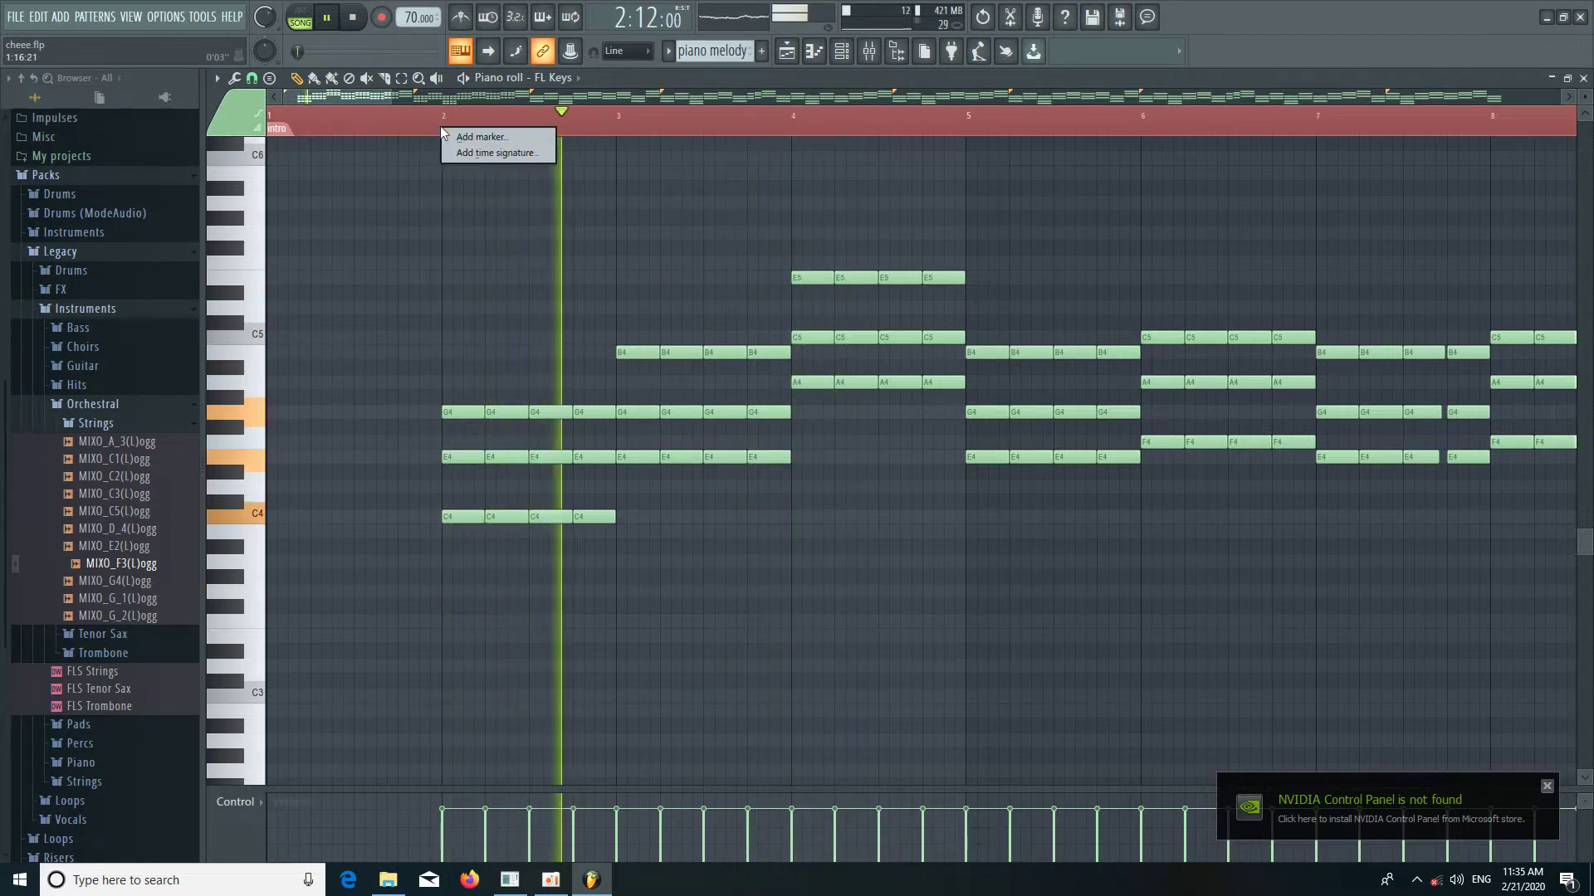
key(Escape)
key(space)
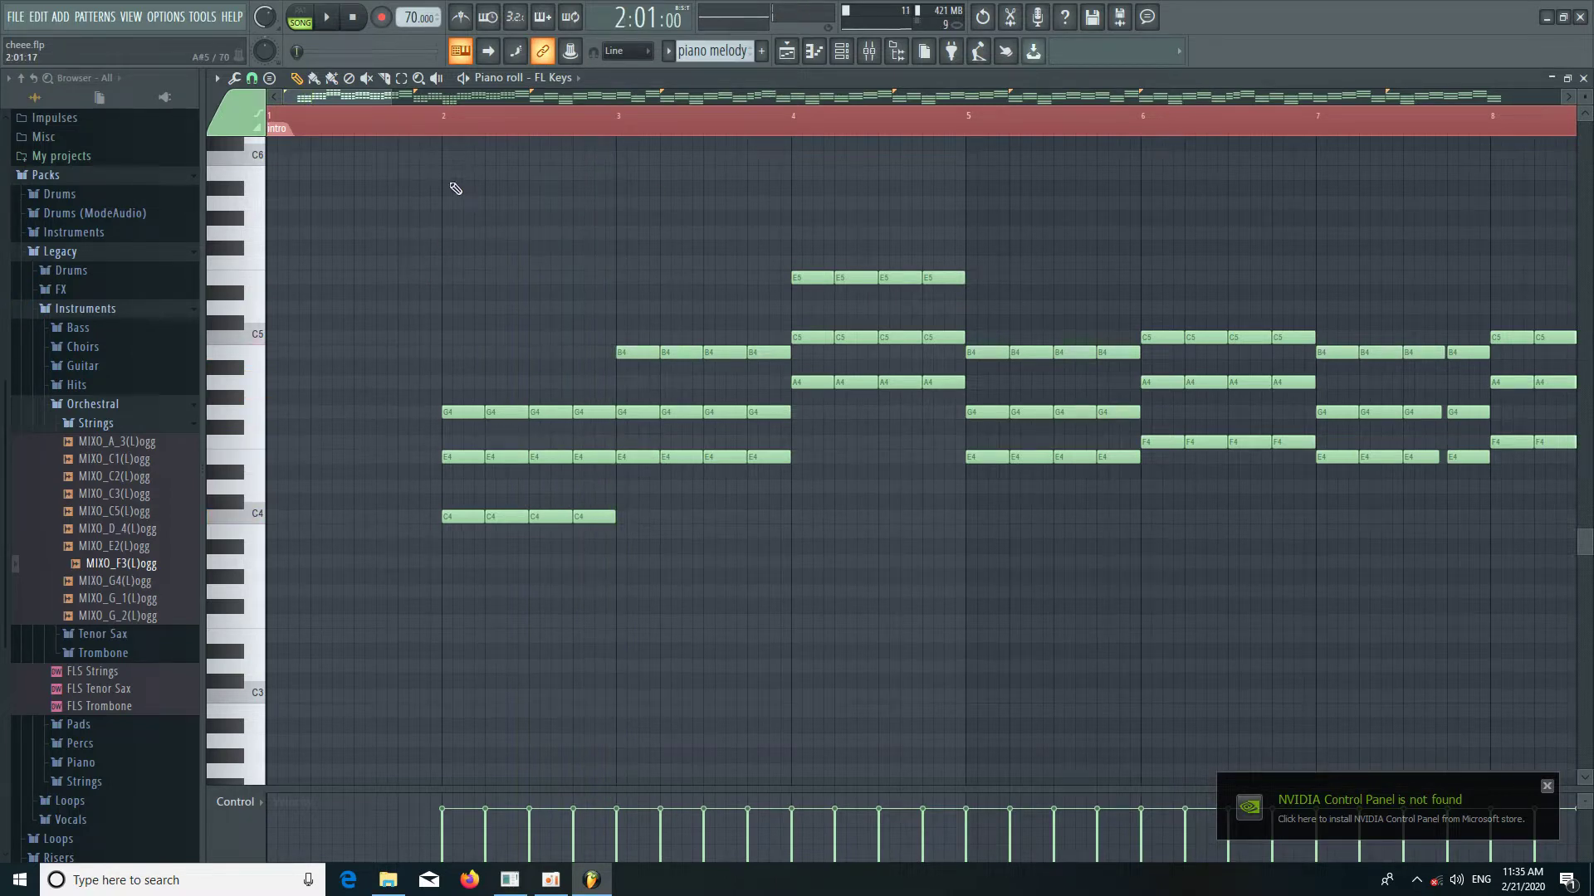
Set the playback position to 1:13, just before bar 2, and take a look at the Channel rack.
click(405, 131)
click(841, 51)
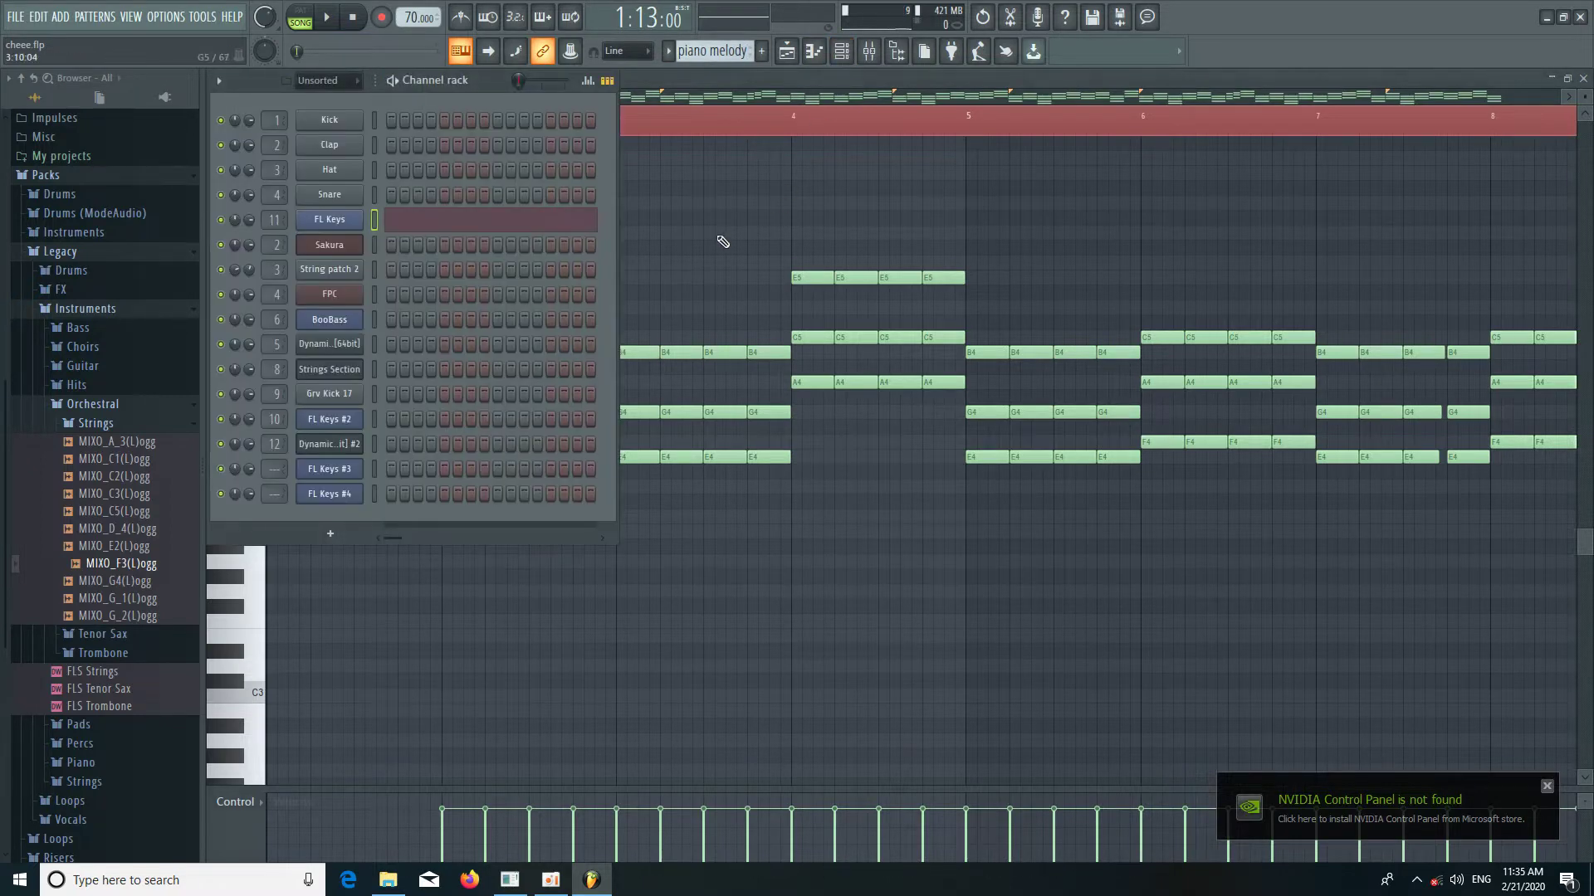
click(722, 228)
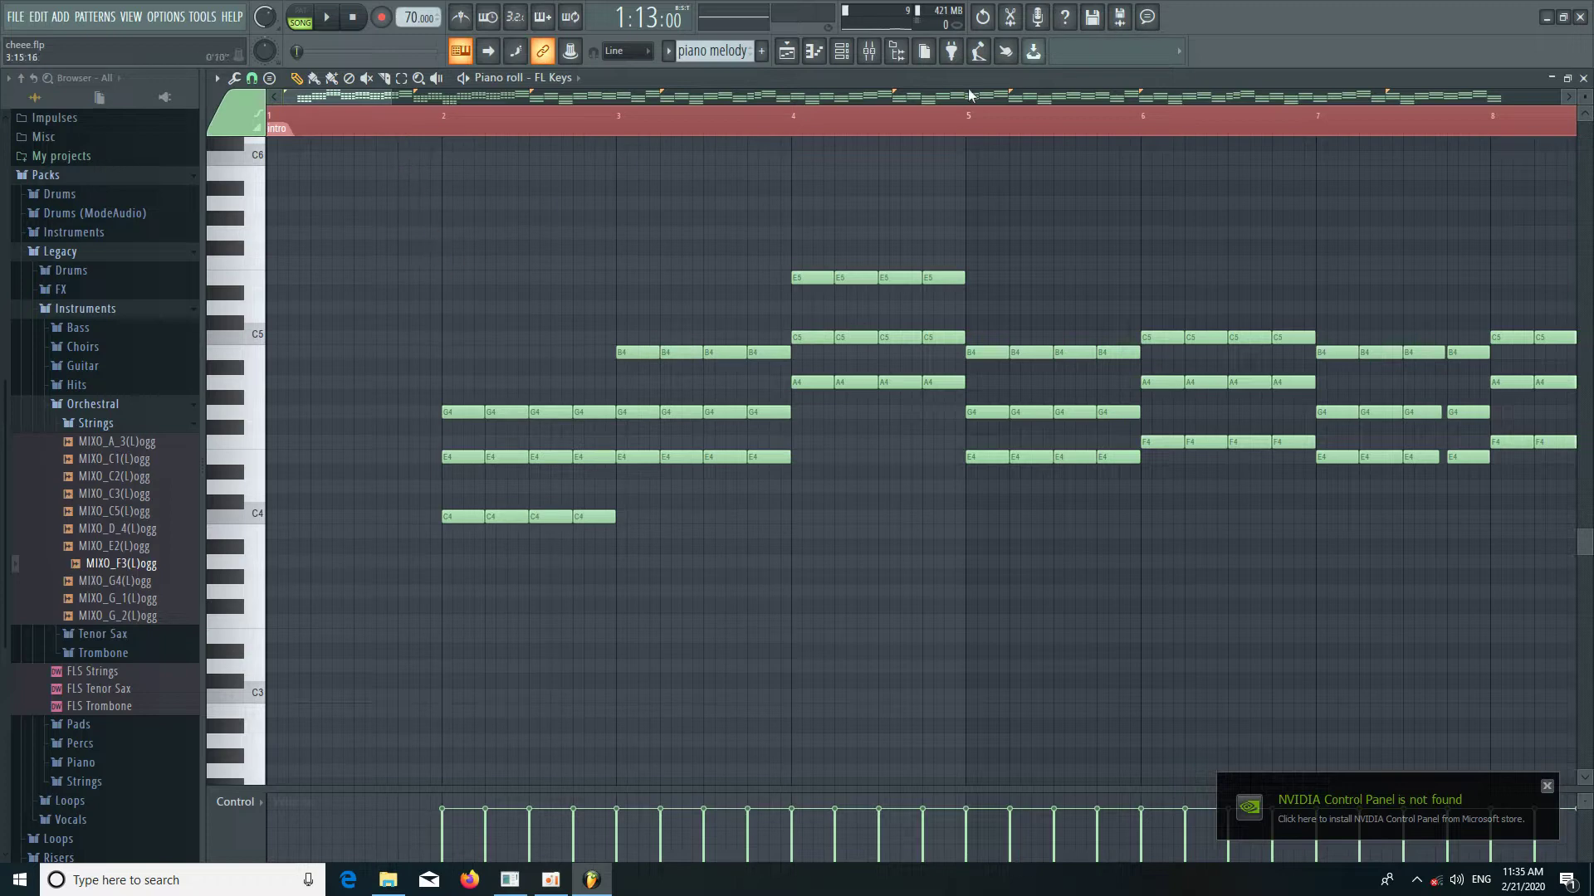
Check the running oCam screen recording and briefly audition the piano melody from 1:13.
click(556, 888)
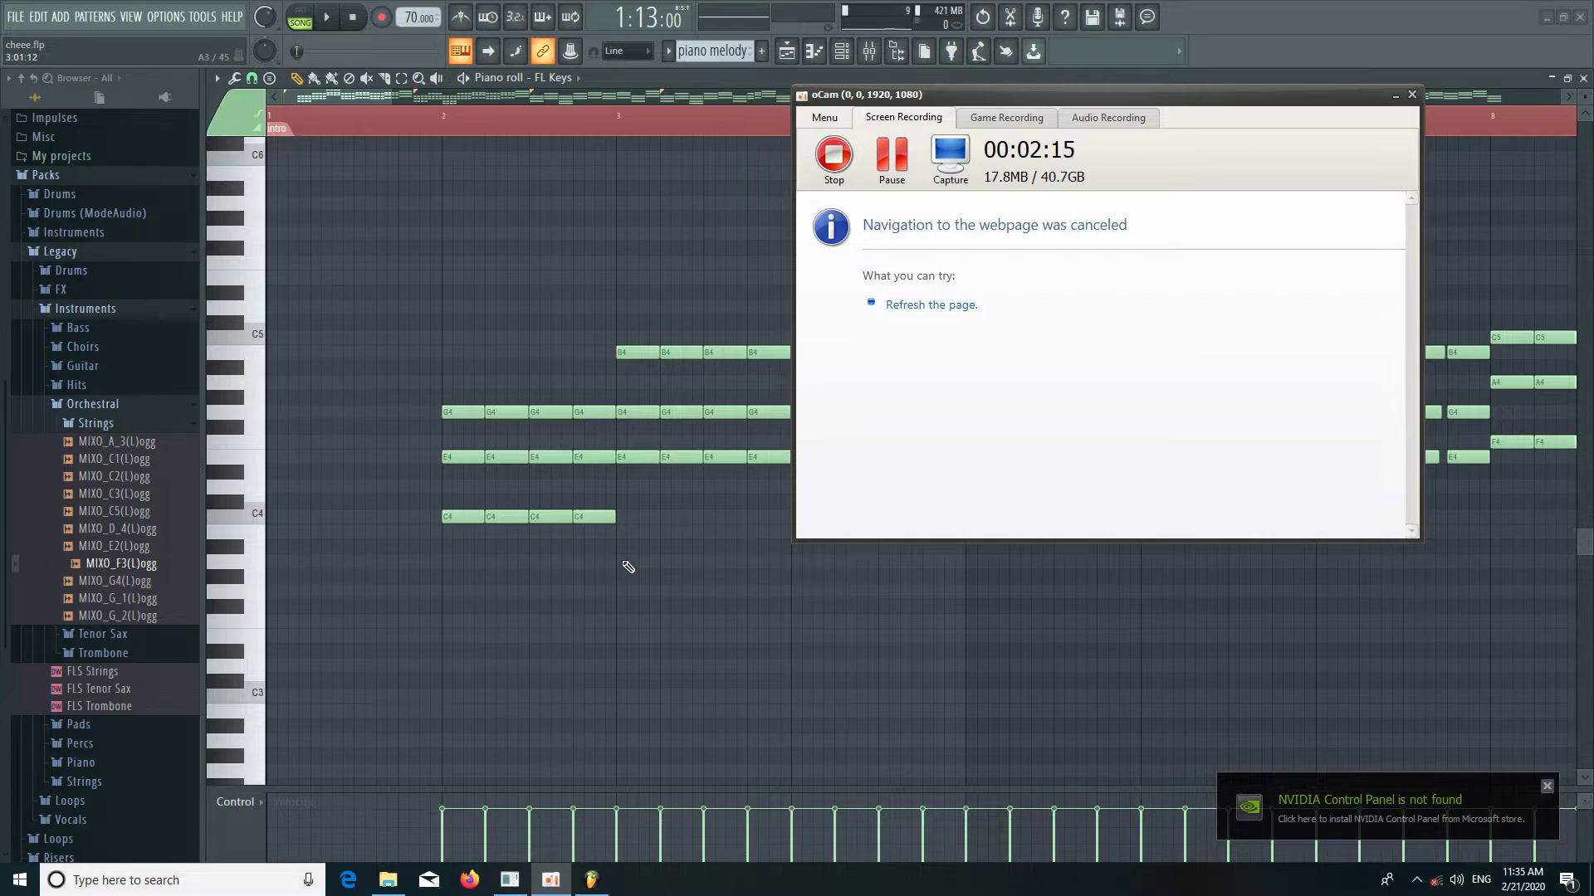
click(710, 637)
key(space)
key(space)
key(space)
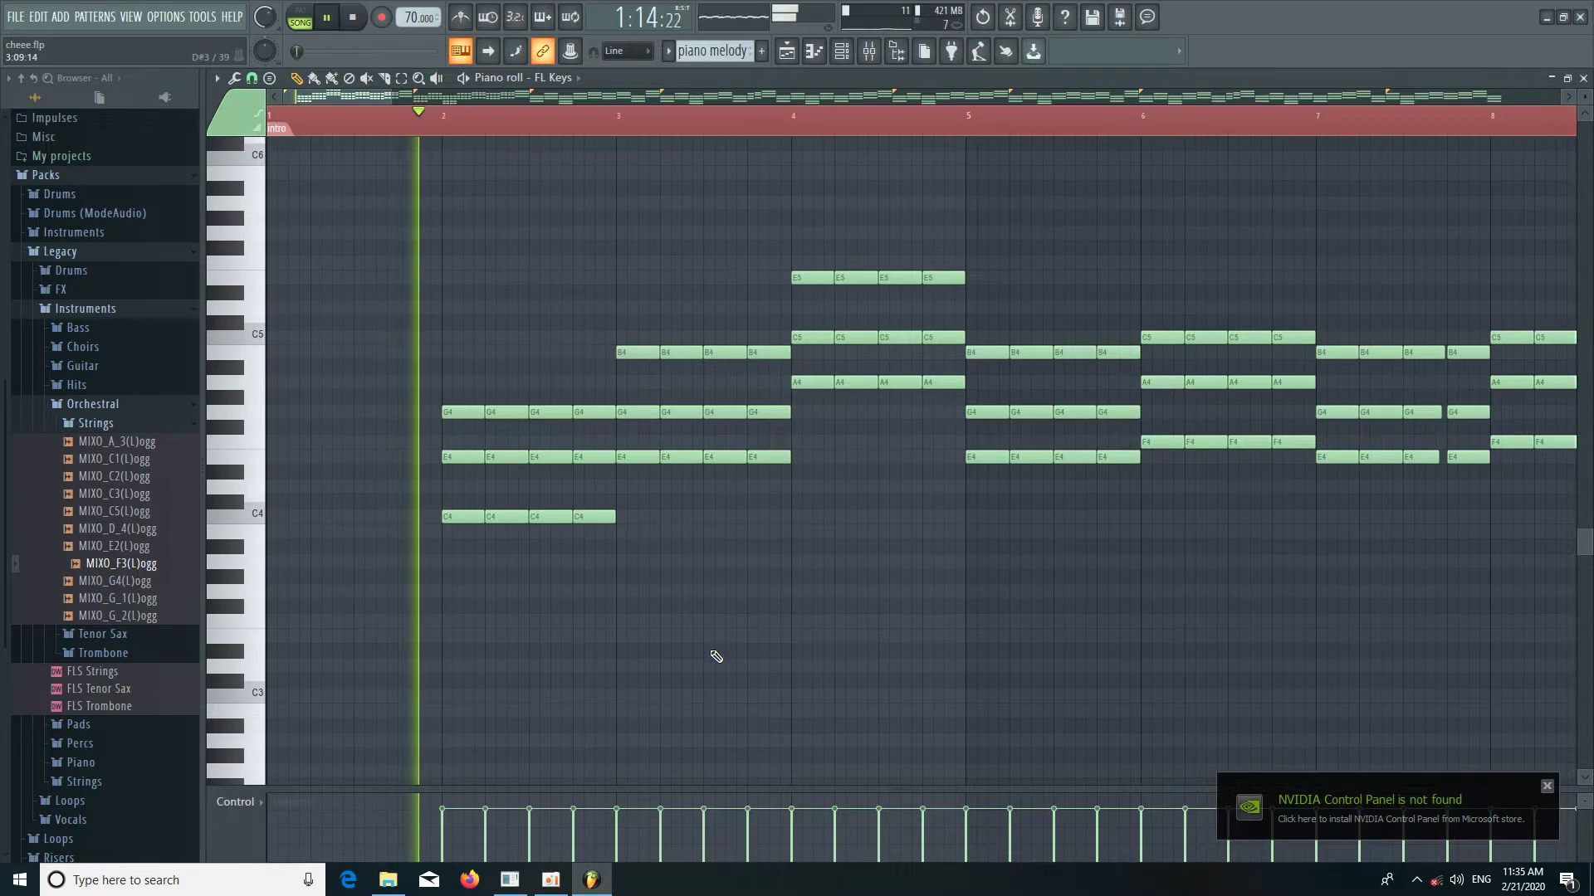
key(space)
key(space)
key(space)
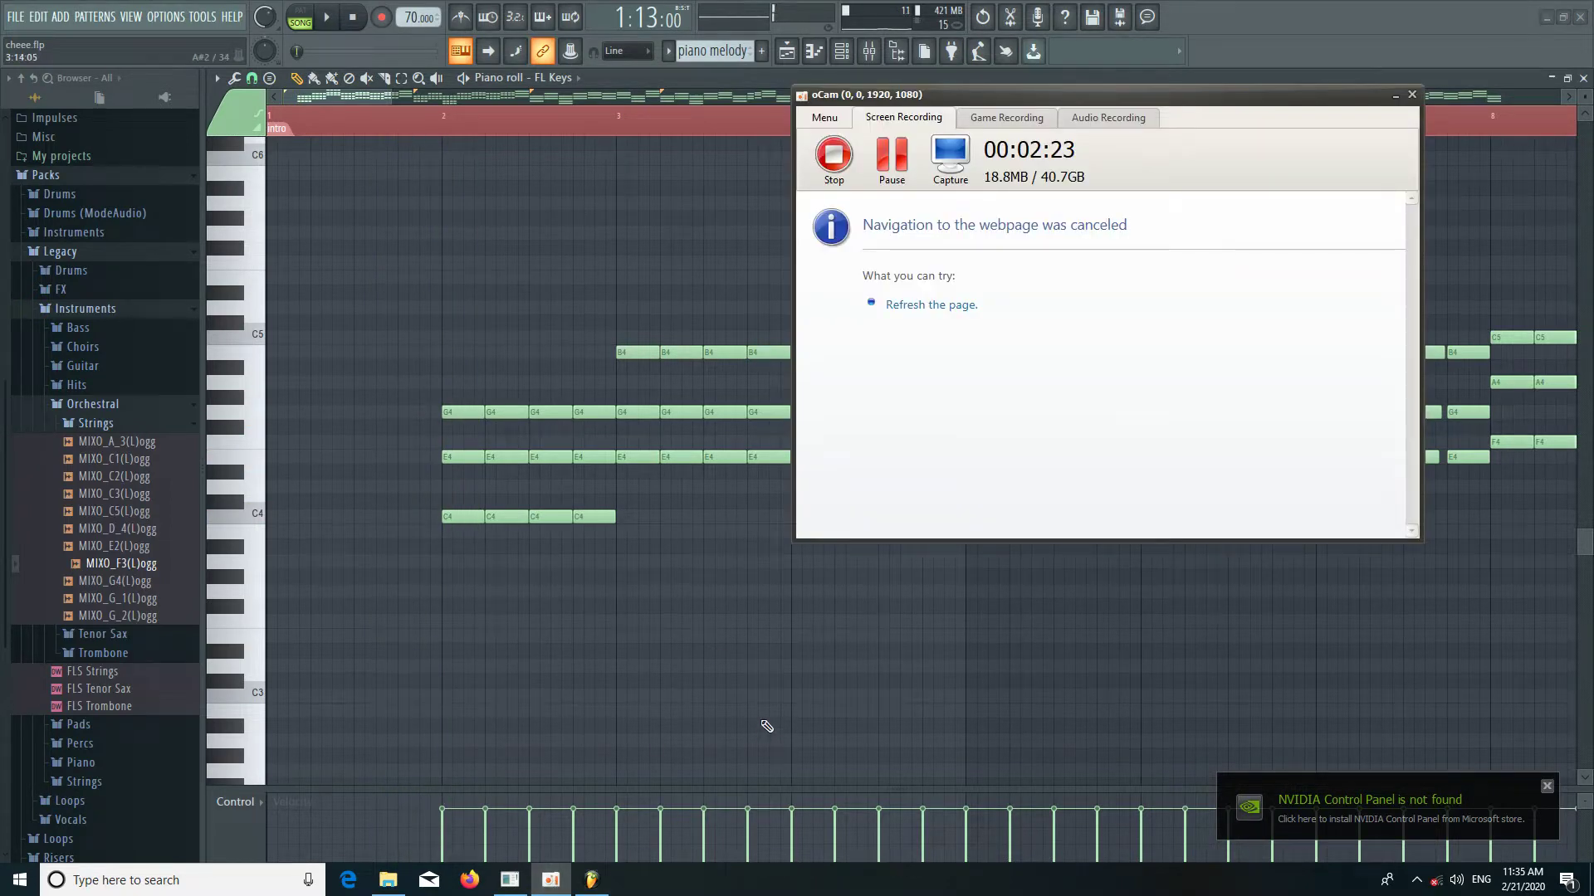
click(767, 726)
key(space)
key(space)
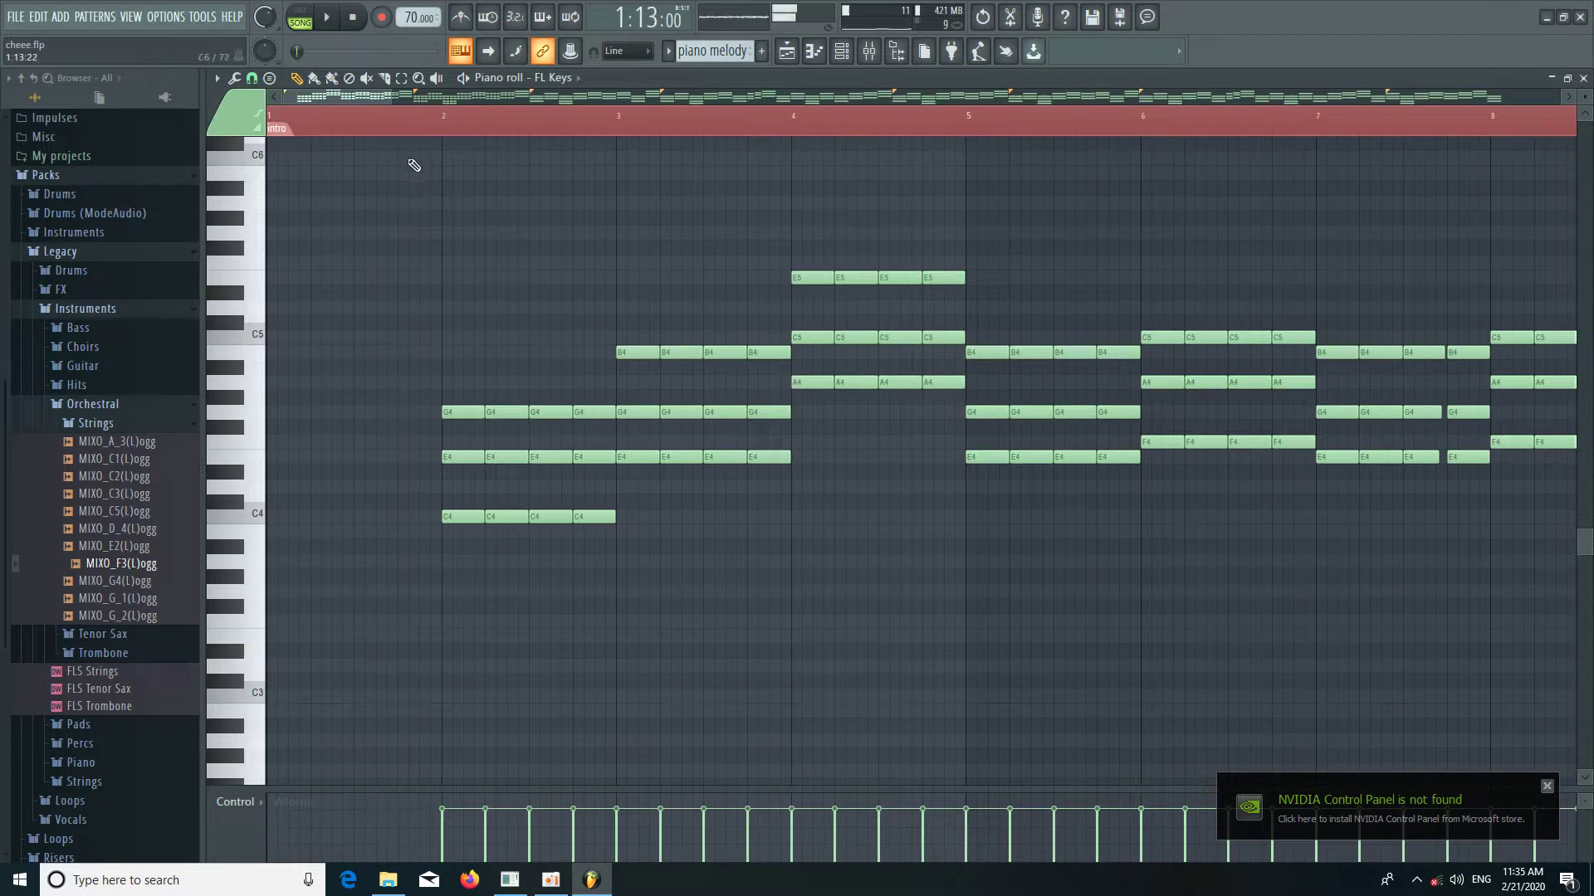
Highlight the complete intro chord progression up to the verse marker, then clear the selection.
scroll(500, 121, down, 2)
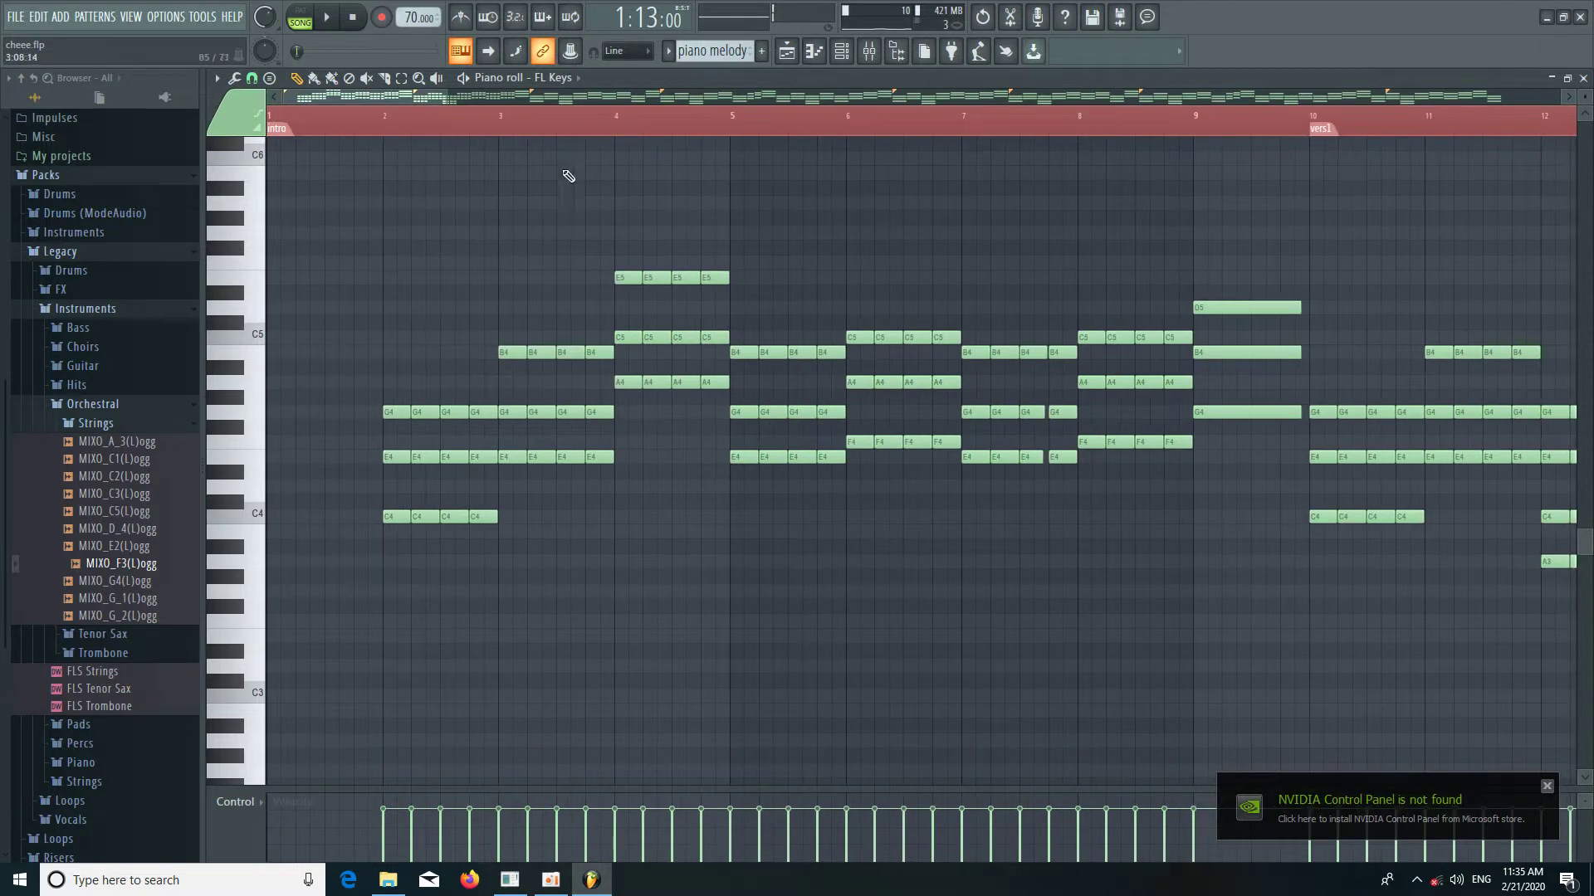
drag(391, 195, 1237, 591)
click(610, 550)
Open the first Pattern 3 clip on Track 3 of the Playlist in the piano roll.
key(F5)
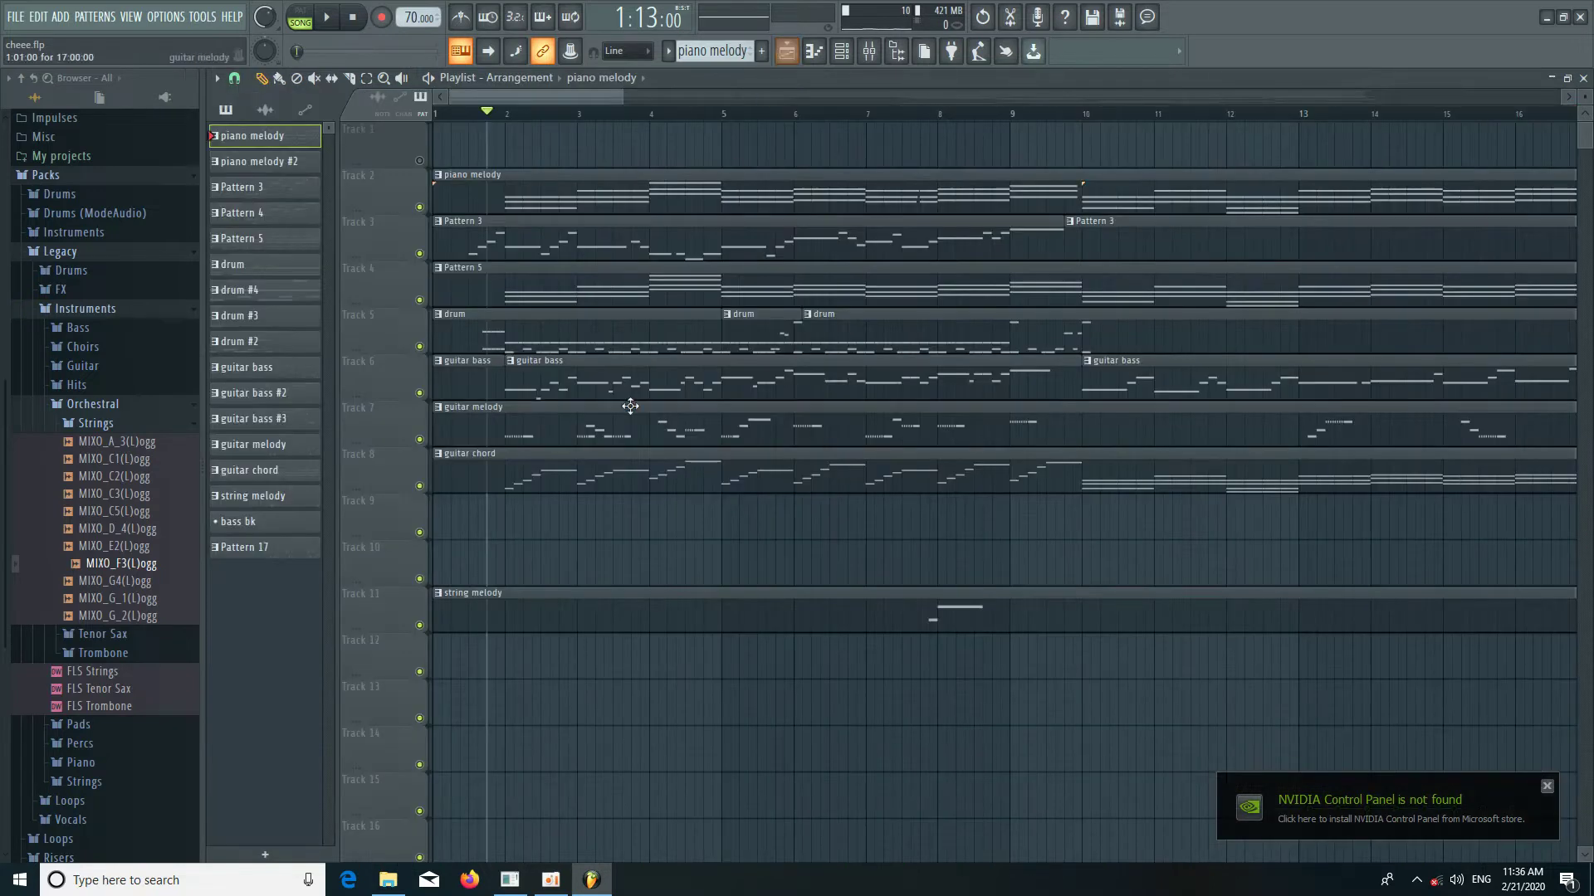
double_click(459, 245)
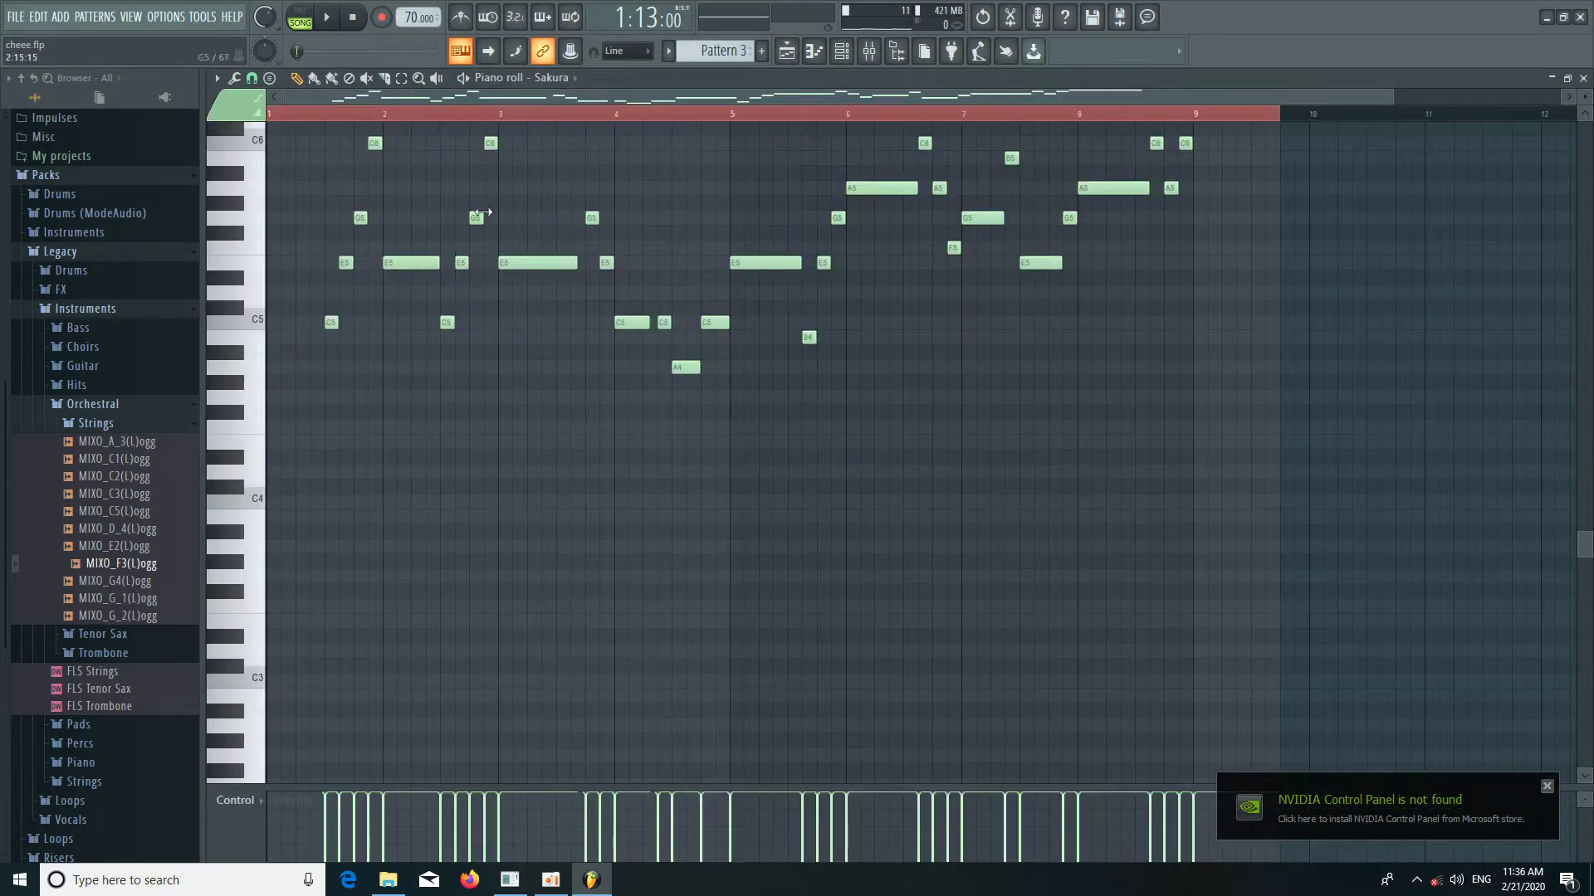
scroll(327, 189, up, 1)
scroll(324, 118, up, 2)
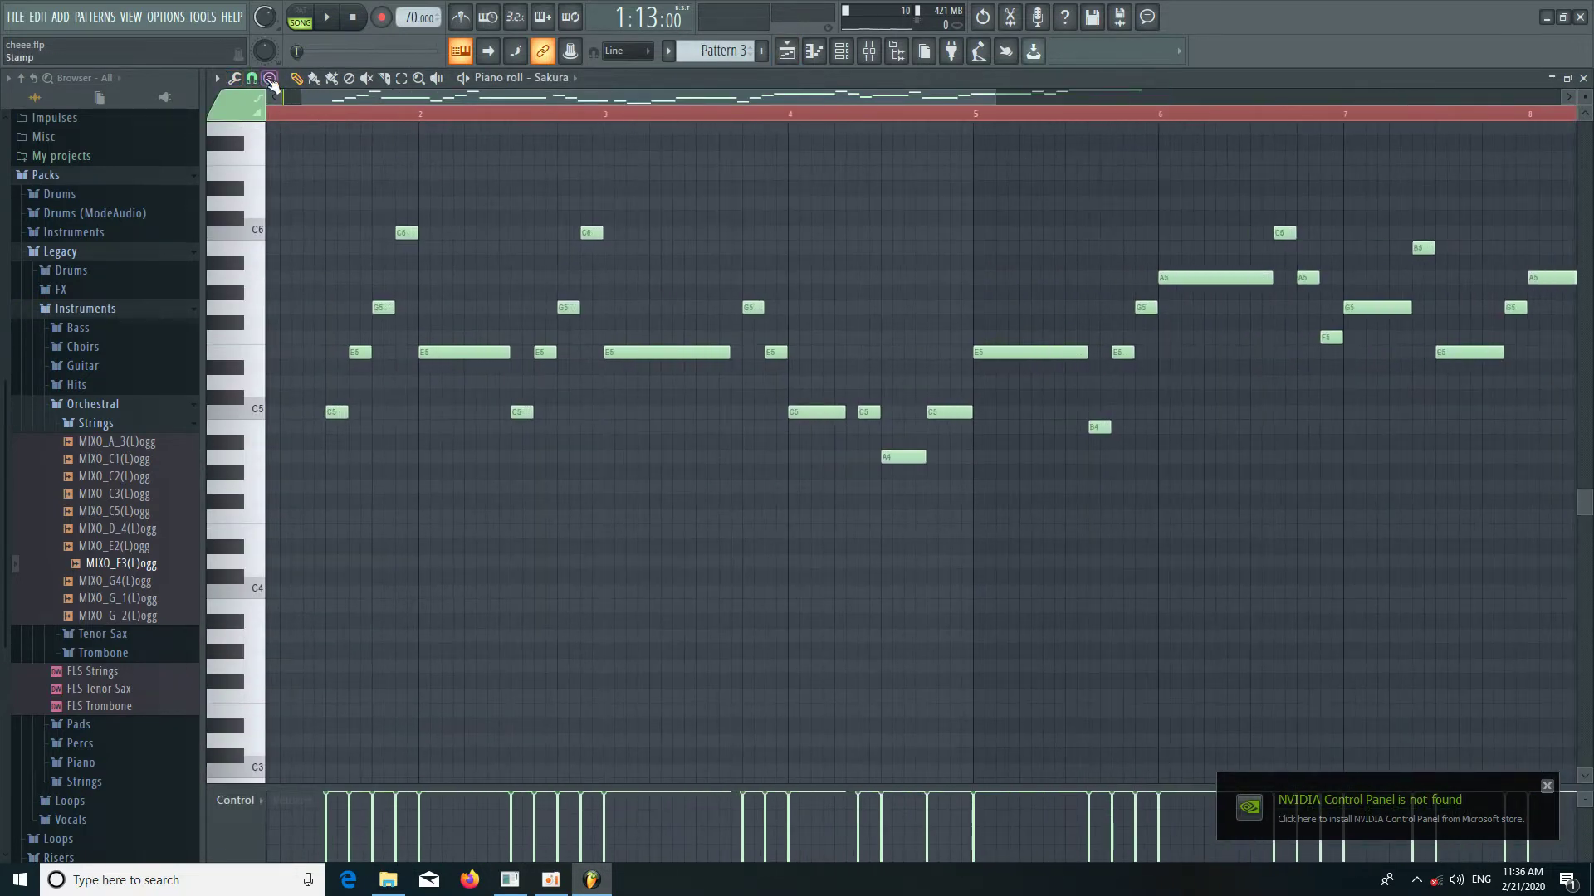
Switch playback to pattern mode and play the Sakura melody from 1:08, then stop it.
click(300, 25)
click(320, 118)
key(space)
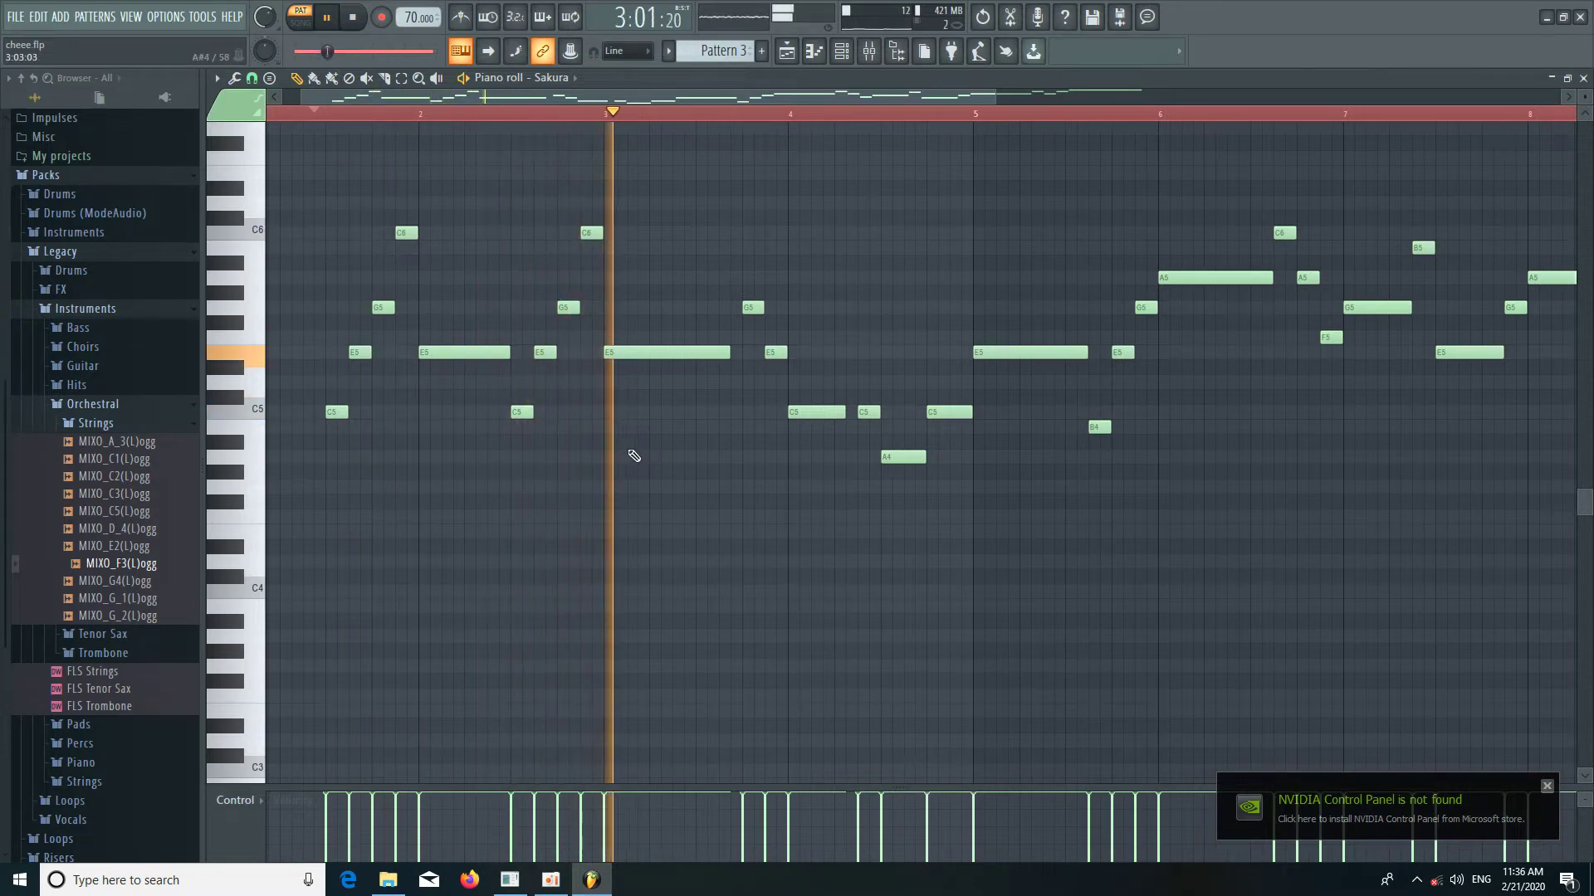
key(space)
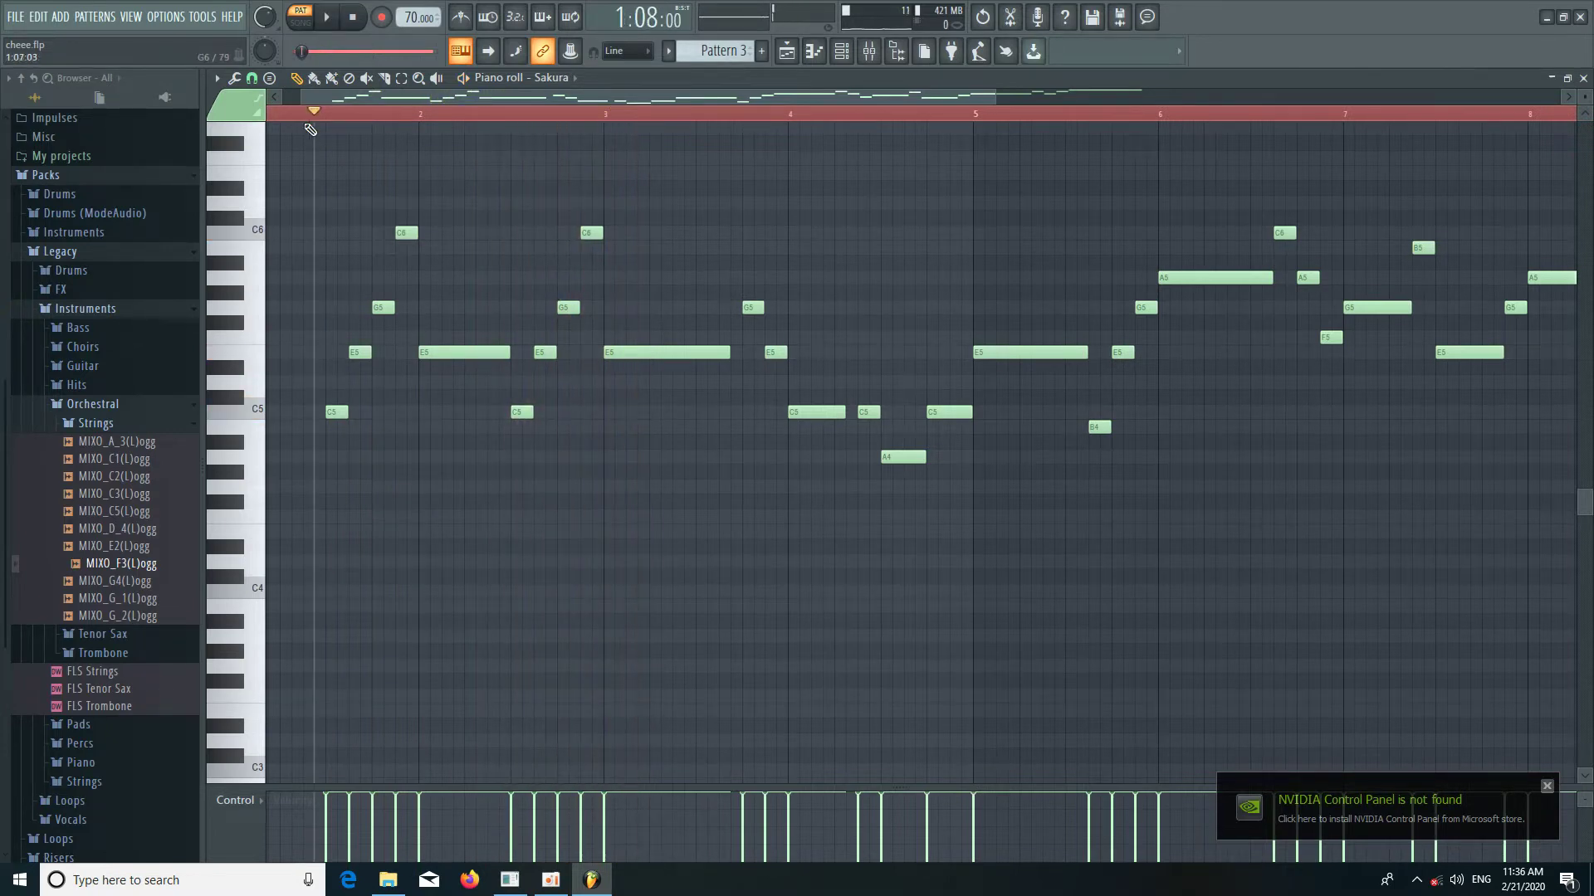
Examine and audition the rising opening notes of the Sakura melody, from C5 up to C6, before bar 2.
scroll(312, 123, up, 3)
drag(326, 97, 309, 98)
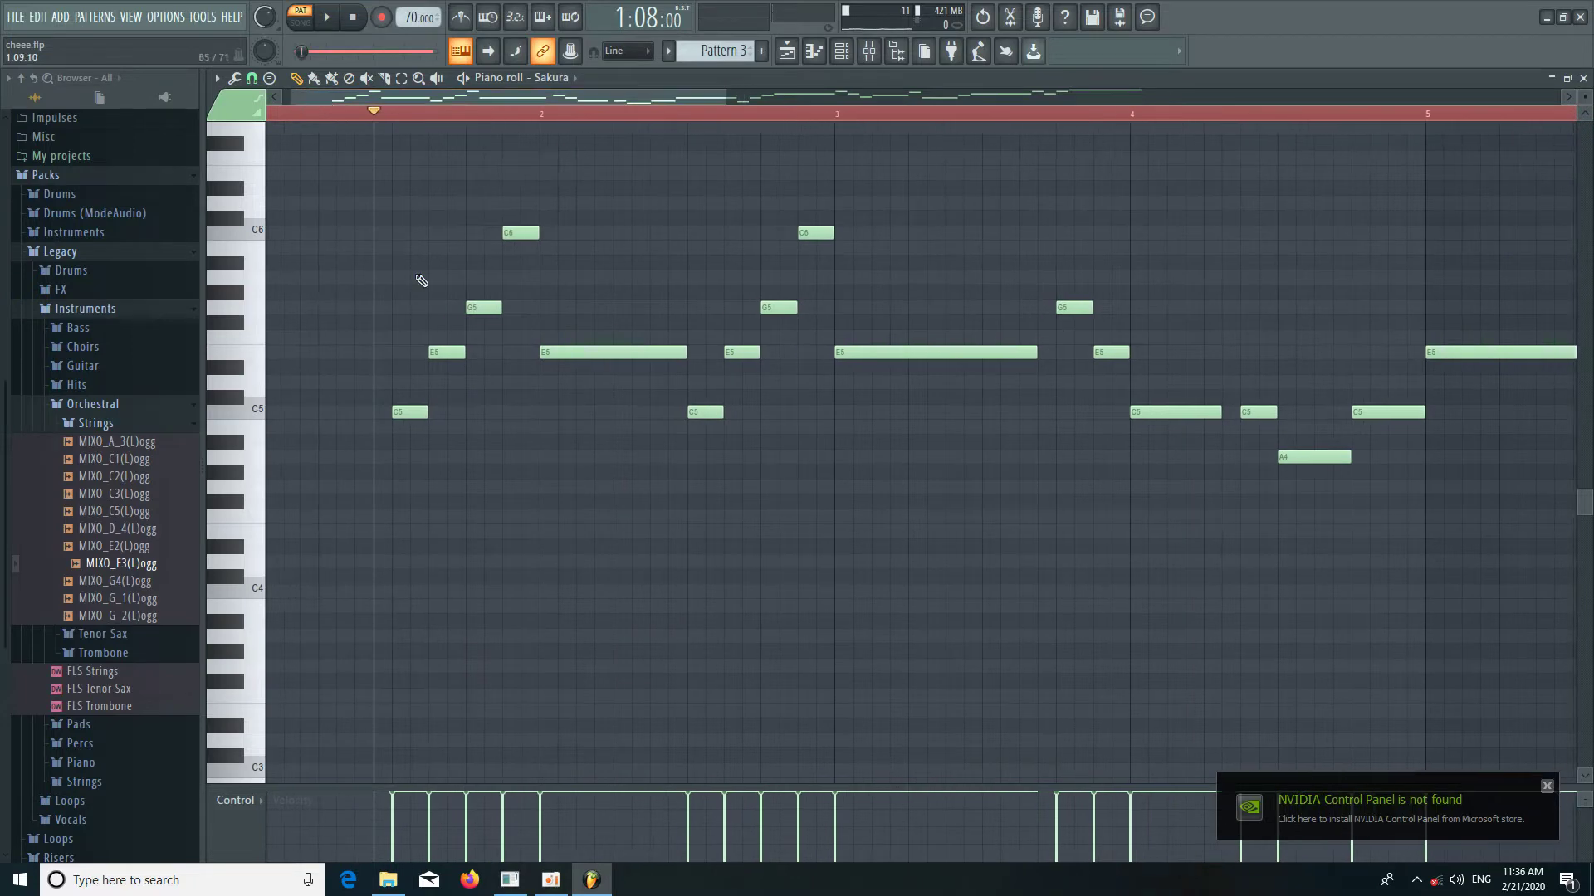
click(402, 416)
mouse_move(427, 411)
mouse_down()
mouse_move(472, 411)
mouse_move(425, 413)
mouse_up()
mouse_move(441, 354)
mouse_down()
mouse_move(441, 383)
mouse_move(442, 355)
mouse_up()
drag(526, 231, 525, 229)
scroll(462, 126, up, 3)
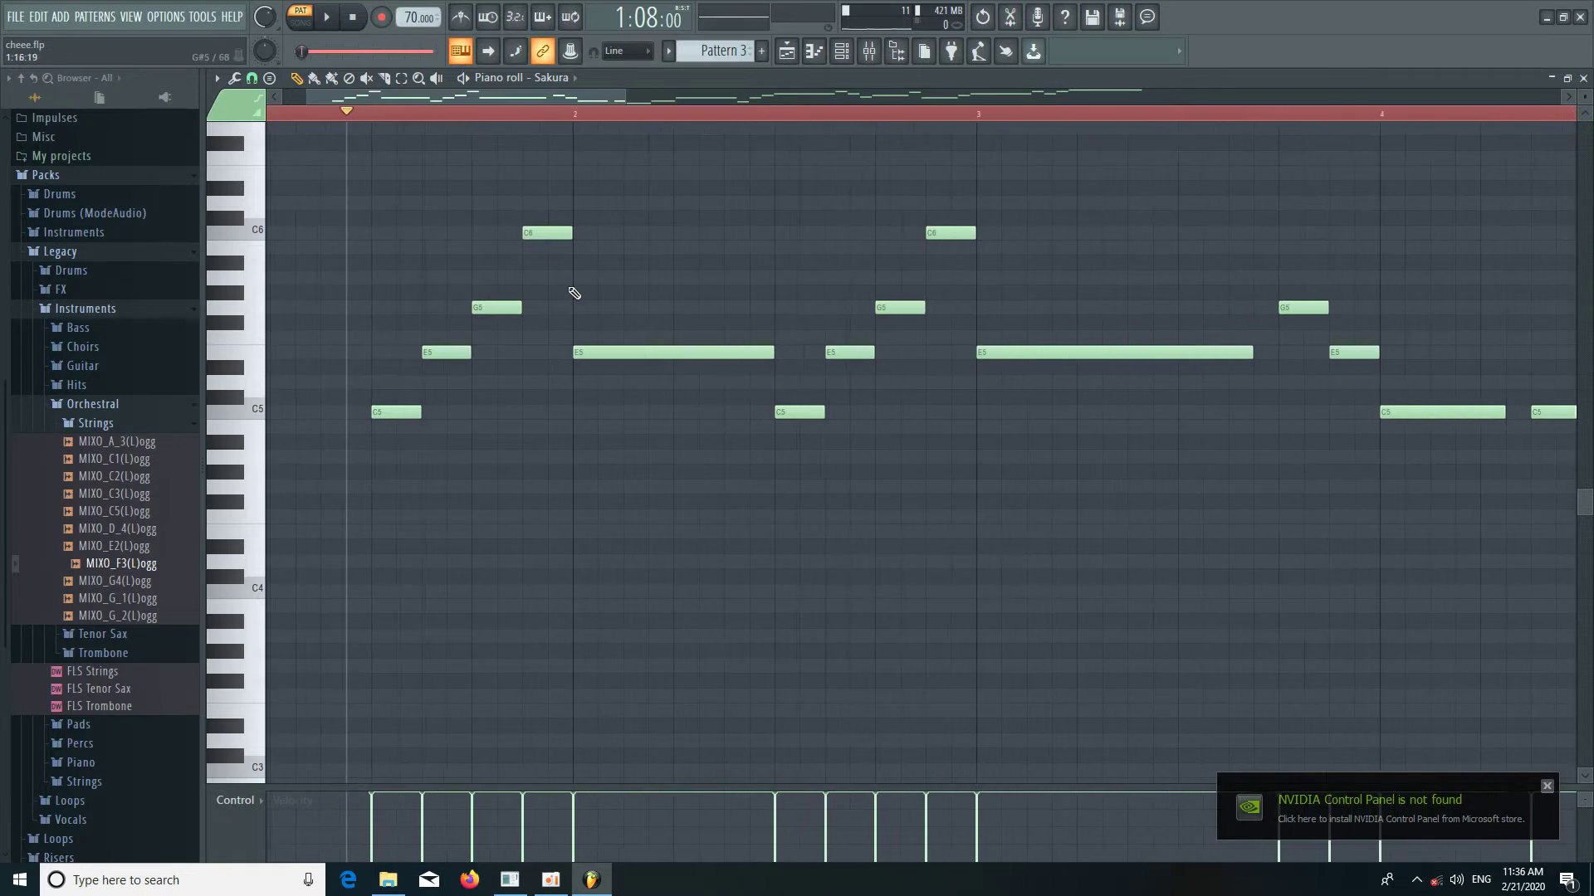
Try shortening the long E5 note at bar 2 to four steps, then stretch it back out to the following C5.
mouse_move(768, 352)
mouse_down()
mouse_move(595, 355)
mouse_move(801, 358)
mouse_move(767, 367)
mouse_up()
drag(772, 355, 677, 362)
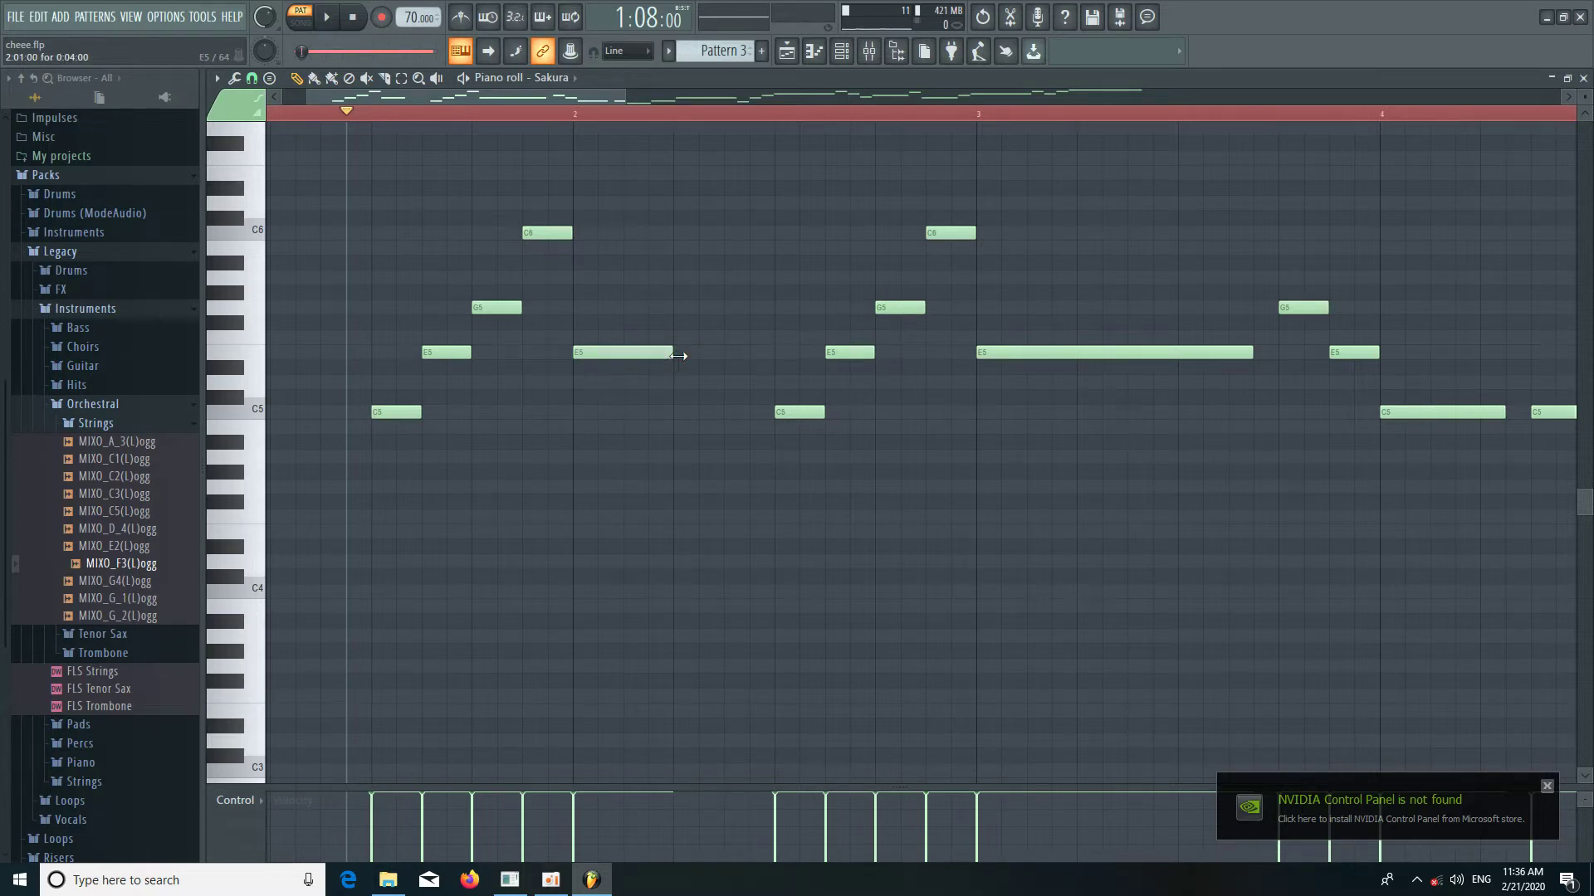
drag(678, 356, 774, 356)
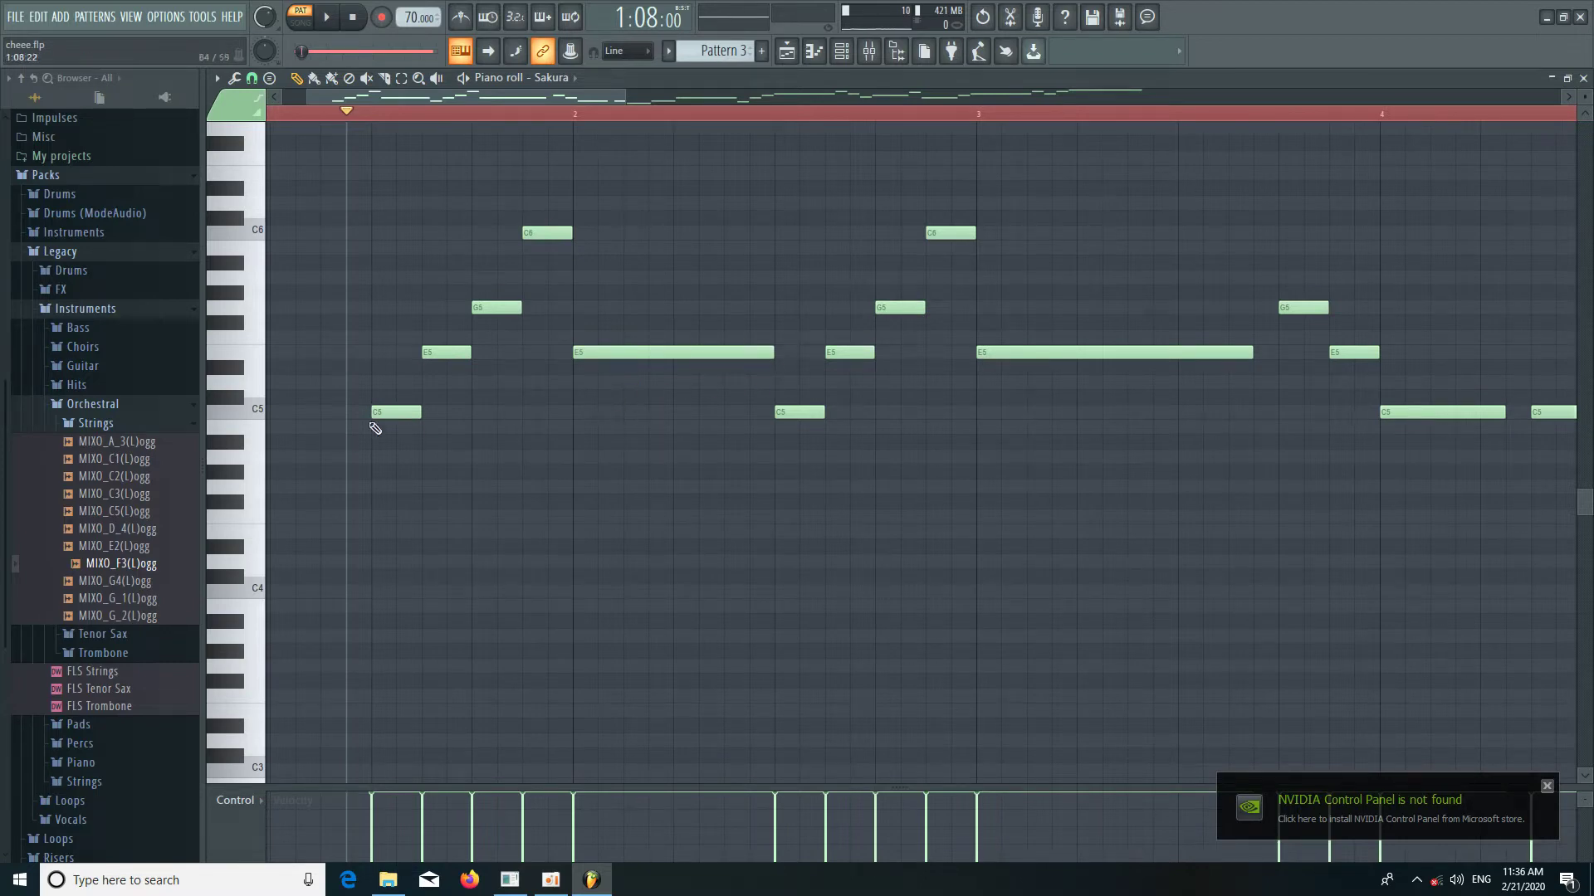
Try moving the opening C5 note of the melody up to C6, then play the variation.
mouse_move(397, 412)
mouse_down()
mouse_move(397, 397)
mouse_move(397, 427)
mouse_move(395, 411)
mouse_up()
click(434, 353)
click(528, 229)
drag(395, 412, 392, 233)
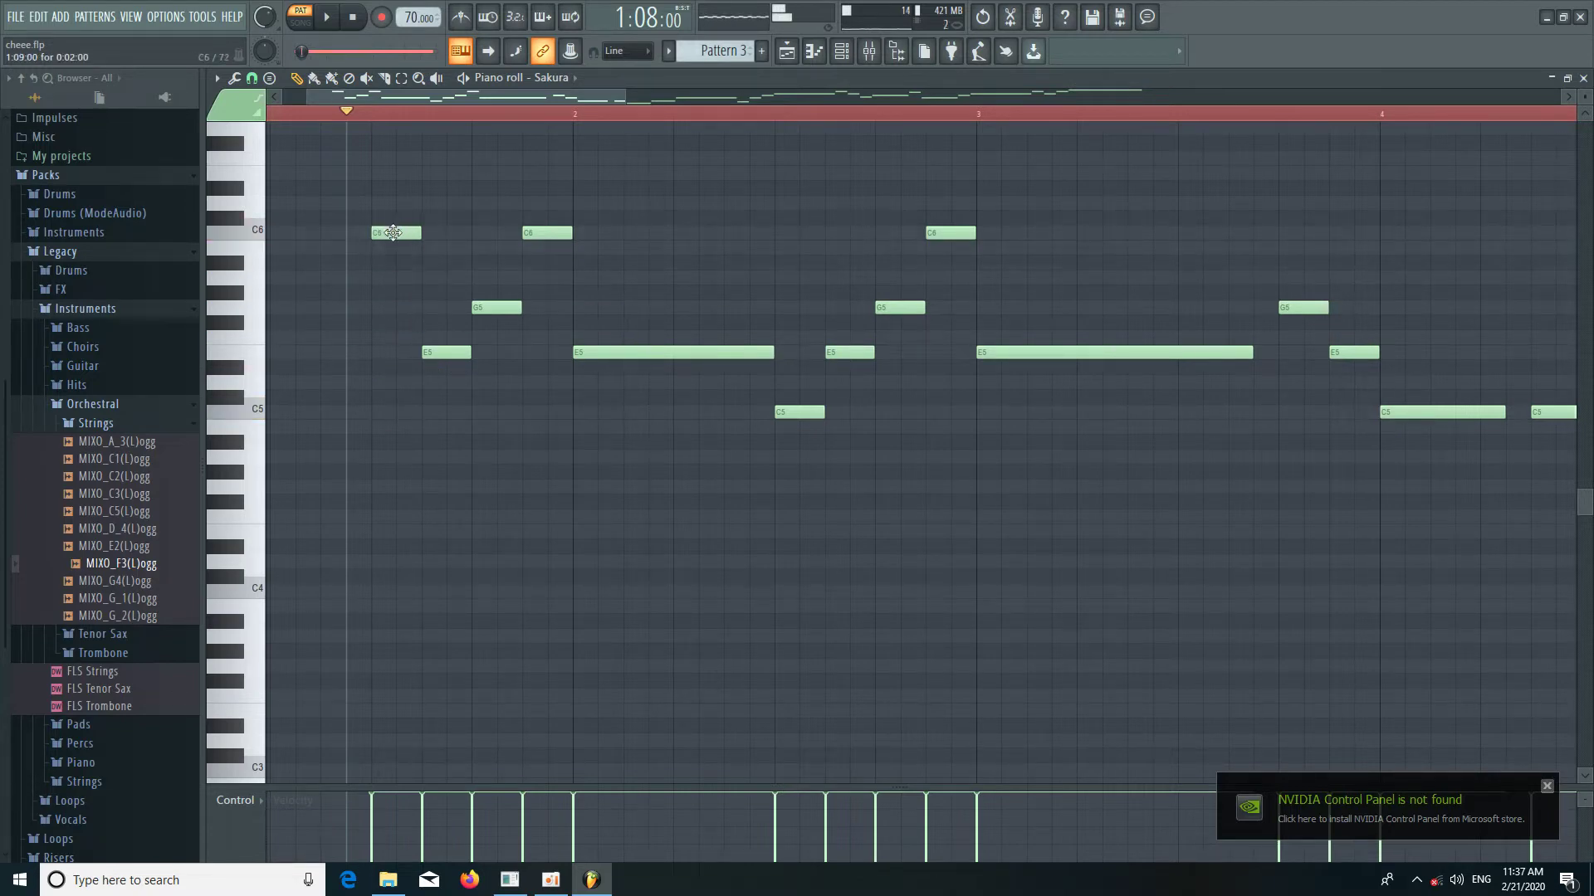
key(space)
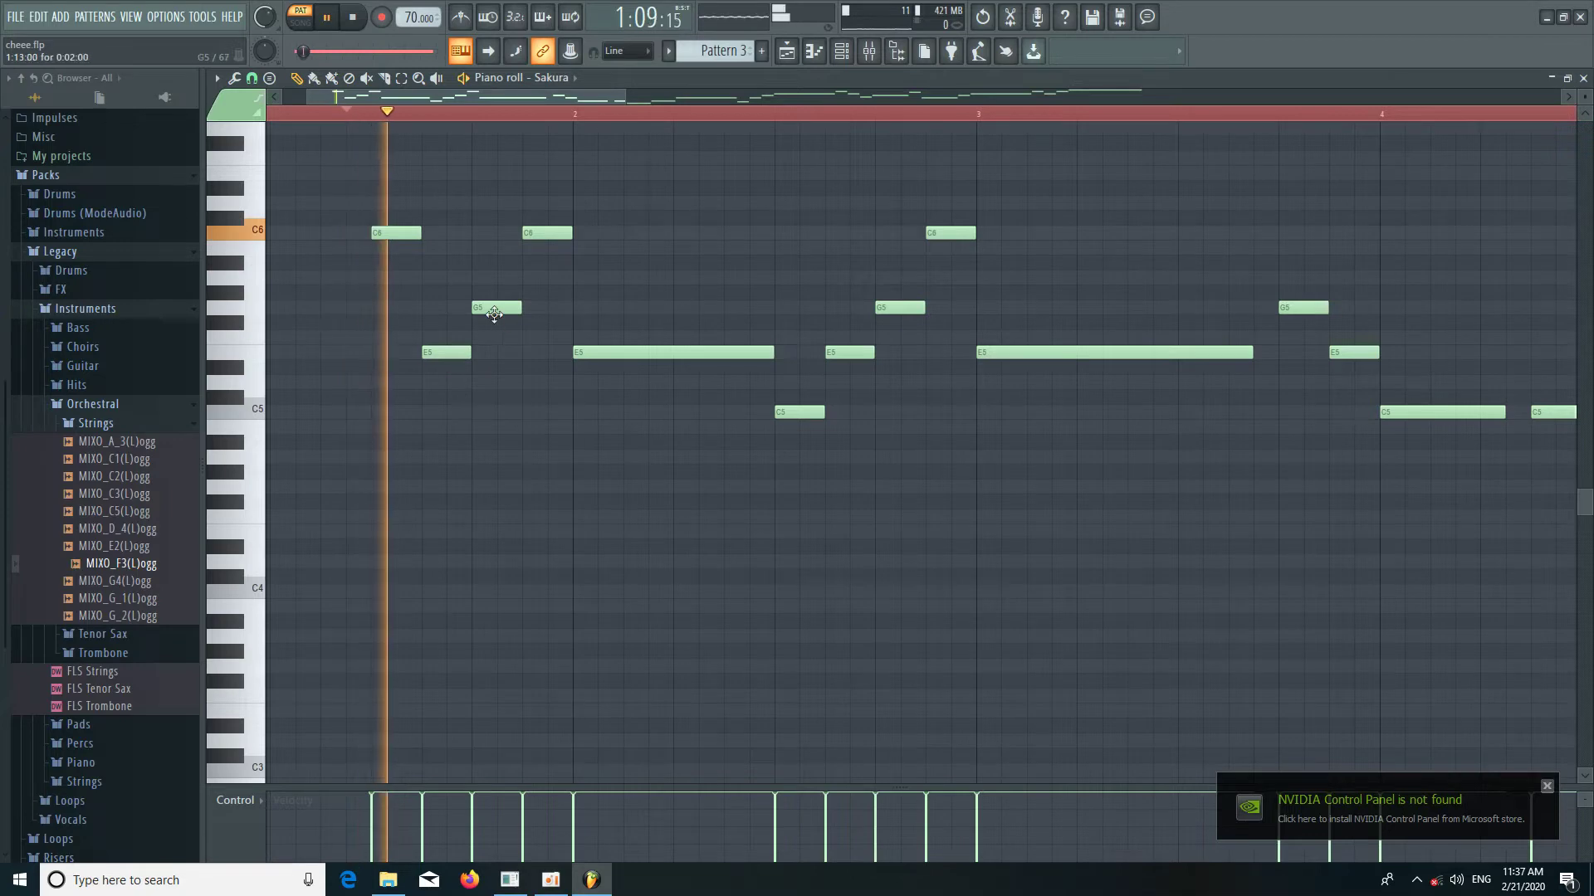
key(space)
Try a descending run before bar 2 by swapping the E5 and G5 notes and lowering the fourth note to C5, playing each variation.
drag(446, 352, 488, 353)
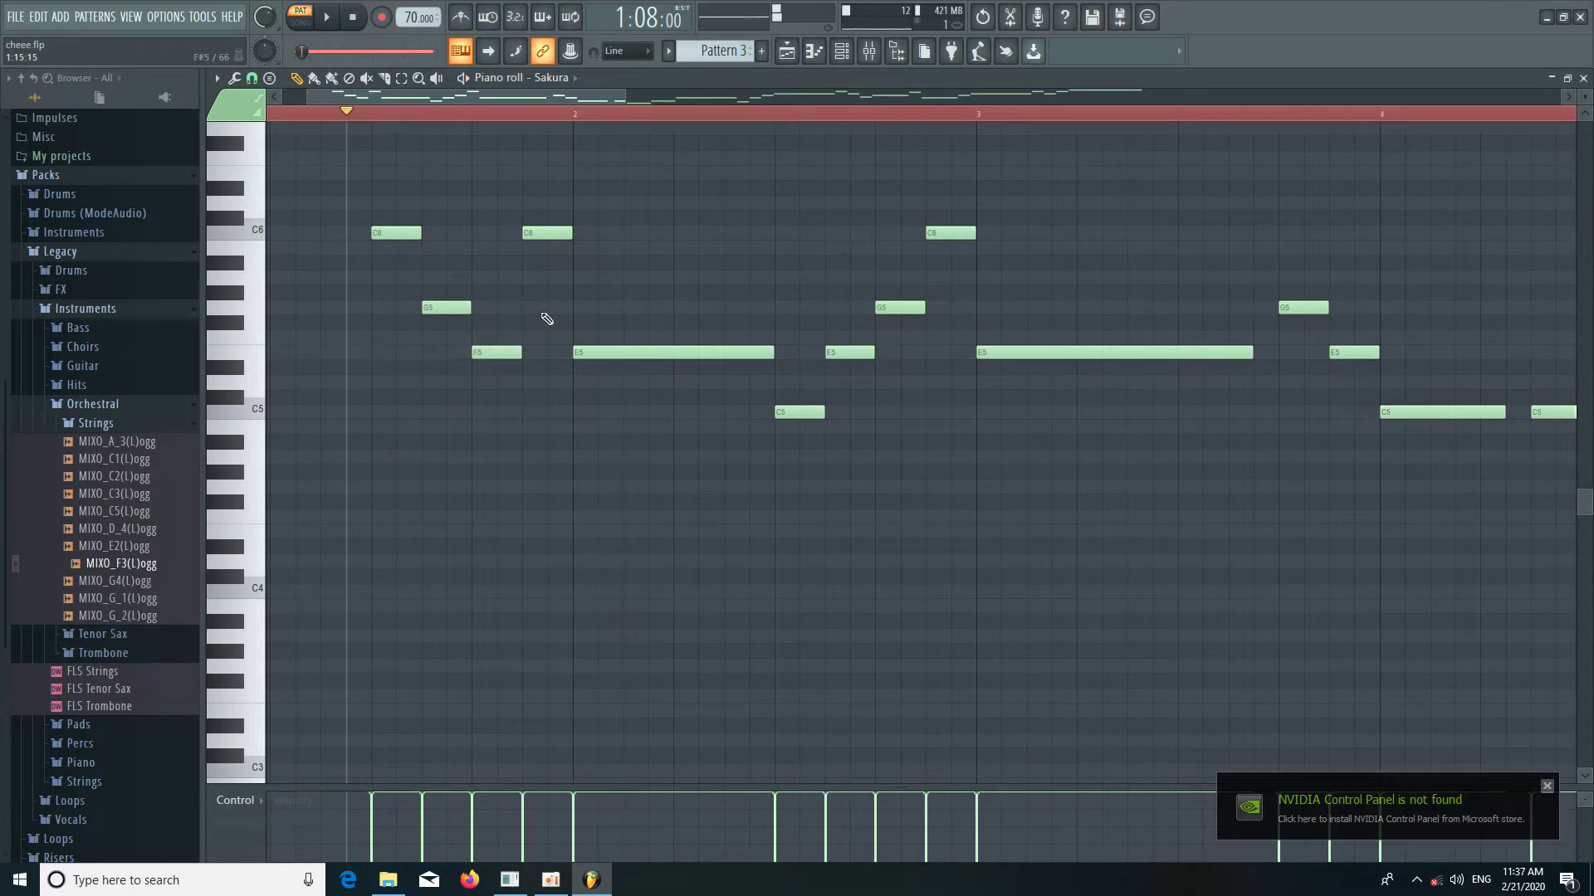
key(space)
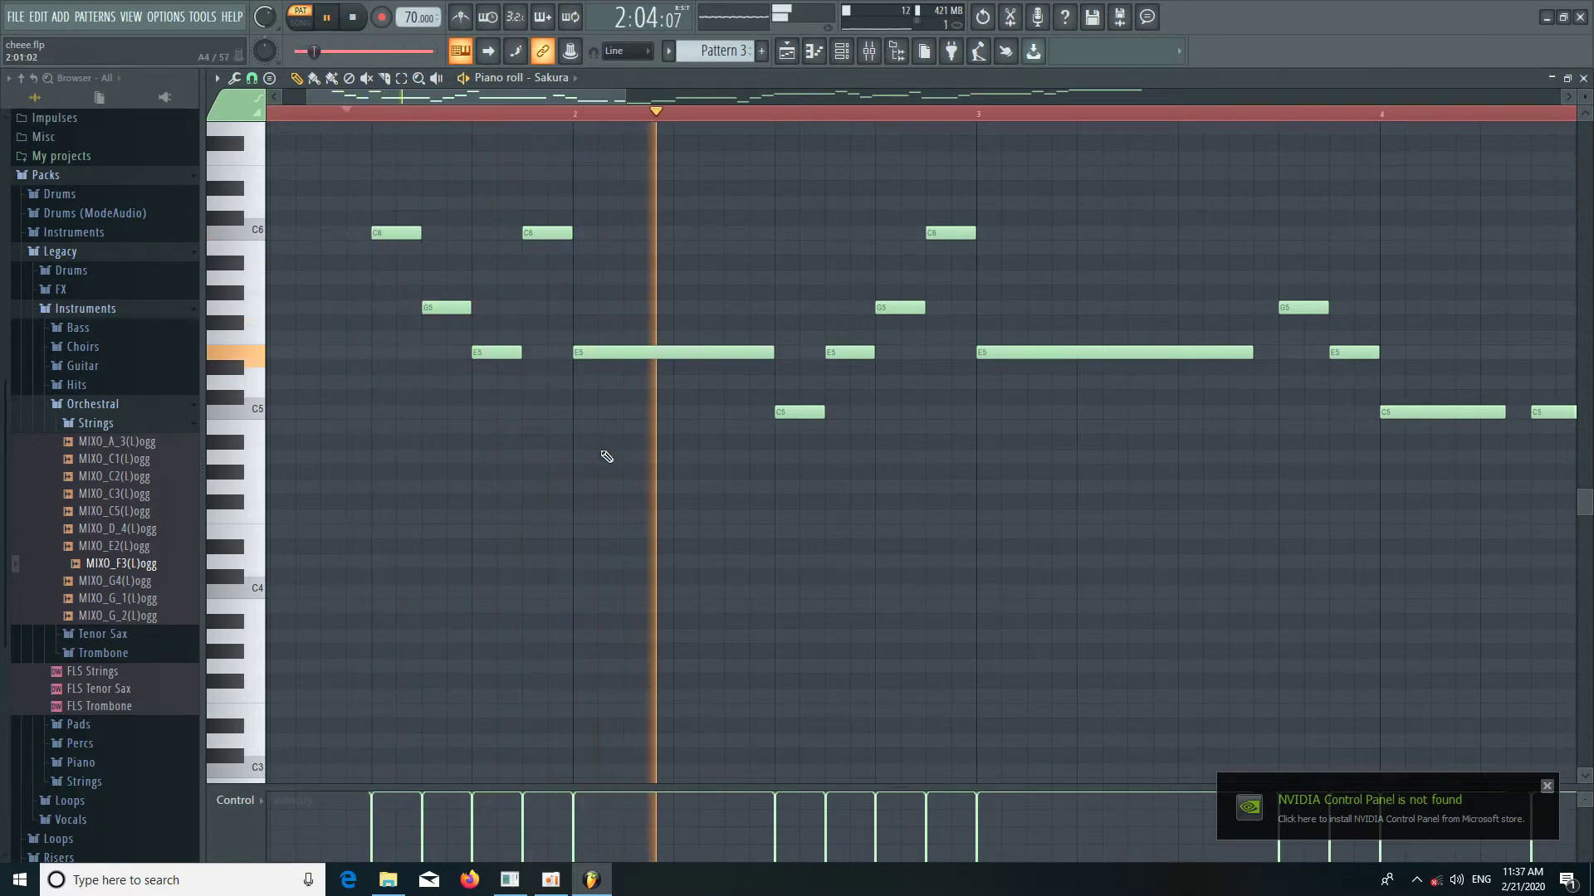
key(space)
mouse_move(498, 349)
mouse_down()
mouse_move(503, 229)
mouse_move(501, 358)
mouse_up()
drag(547, 235, 545, 413)
key(space)
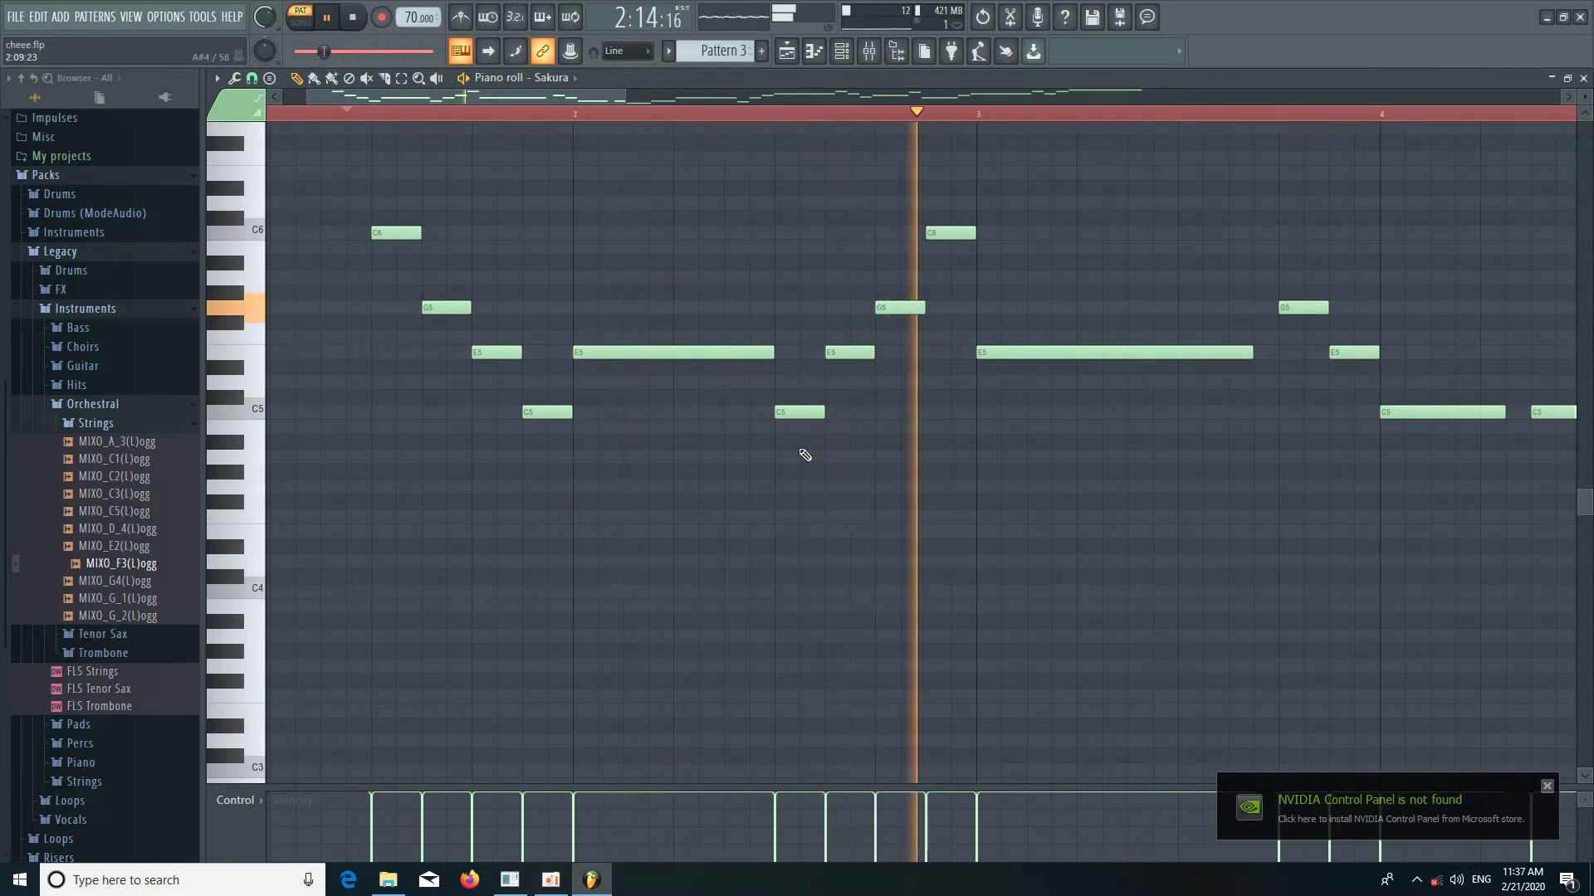
key(space)
Restore the rising order C5, E5, G5, C6 in the four notes before bar 2.
drag(397, 233, 390, 415)
drag(437, 308, 489, 308)
drag(540, 412, 560, 237)
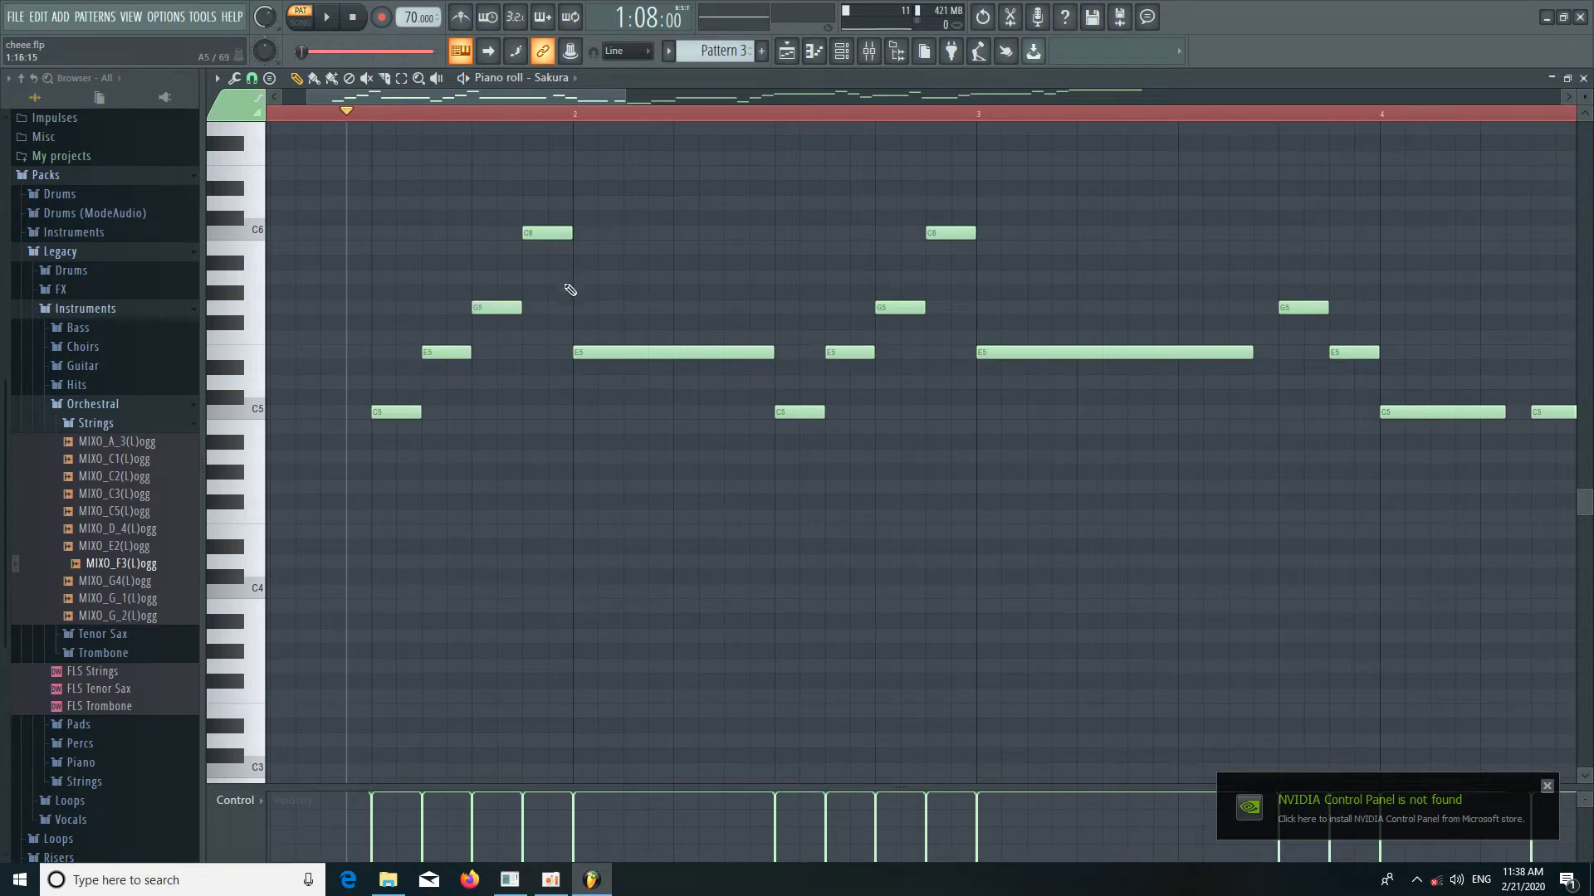
Split the opening C5 note and the C5 in the middle of bar 2 into pairs of short C5 notes, and play the result.
click(407, 413)
key(space)
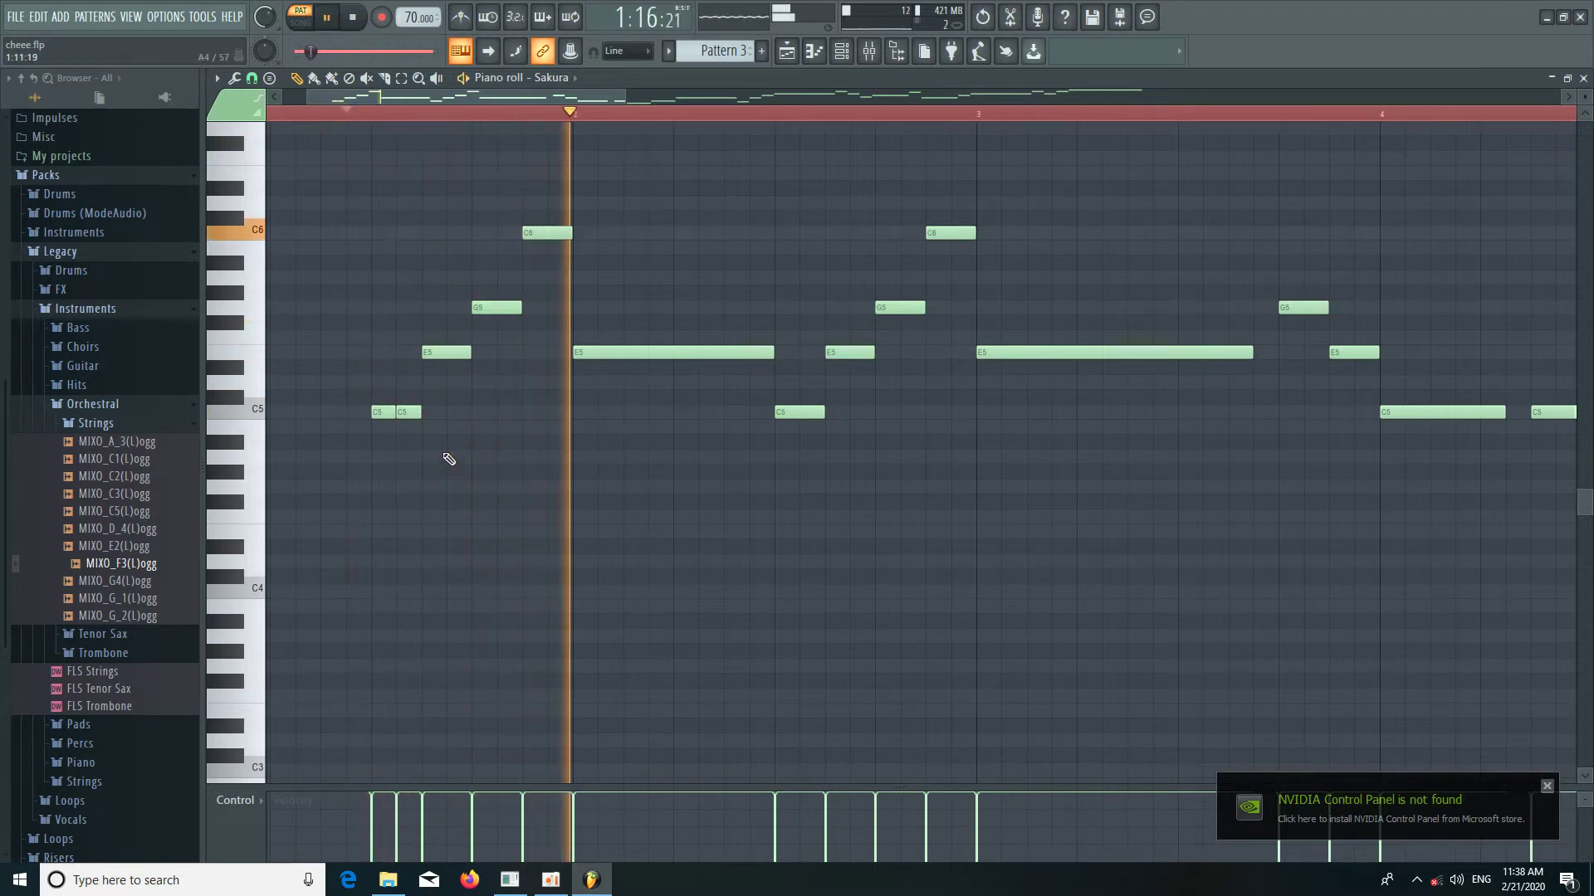
key(space)
key(space)
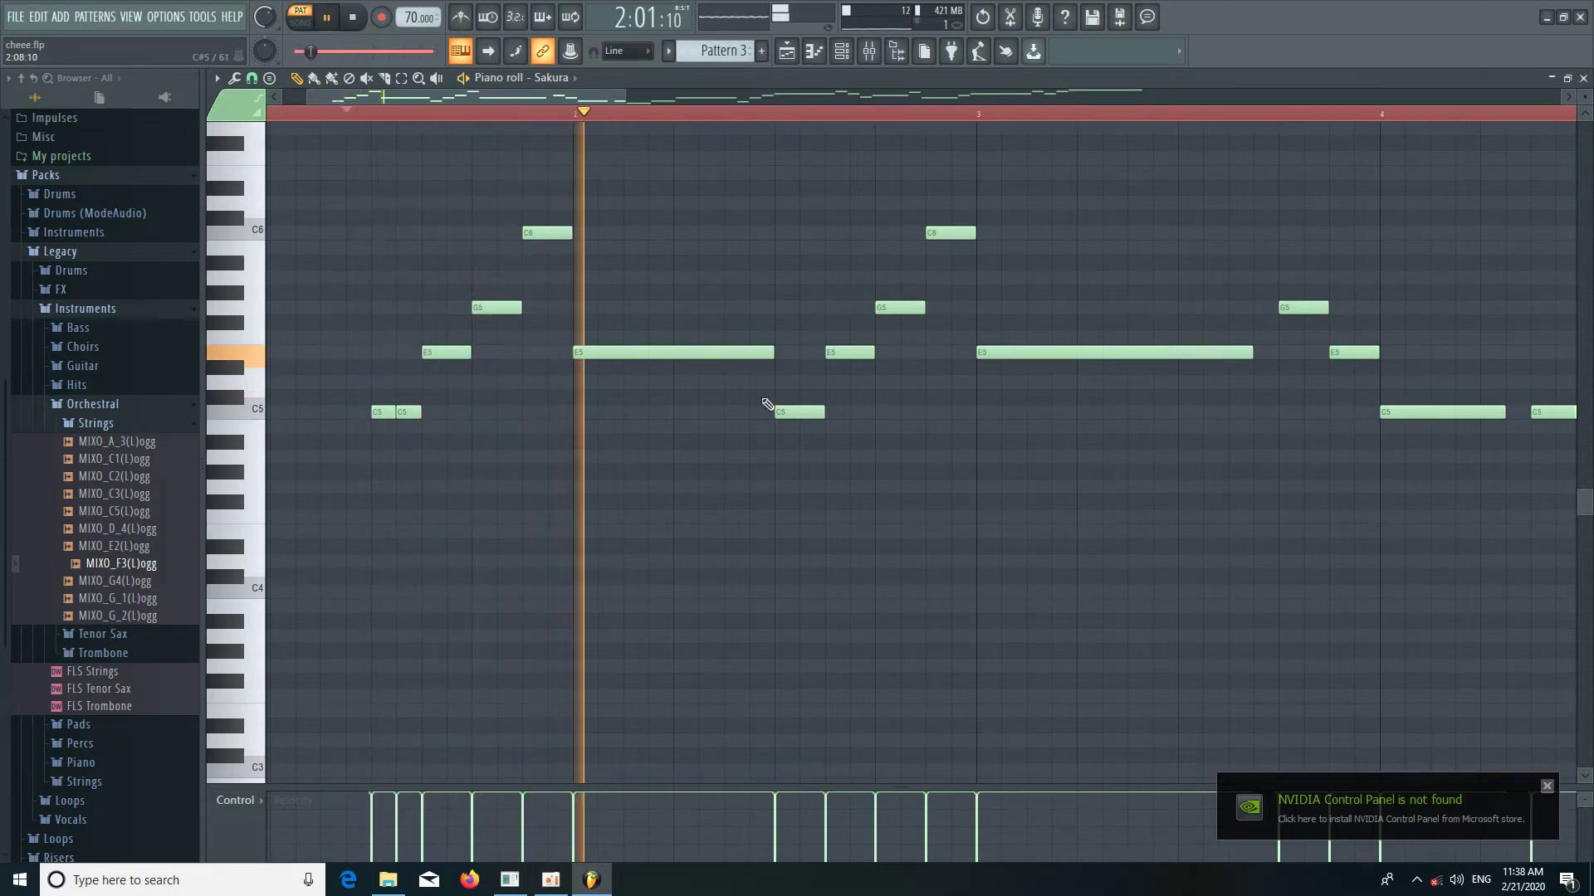
drag(822, 412, 799, 414)
click(809, 413)
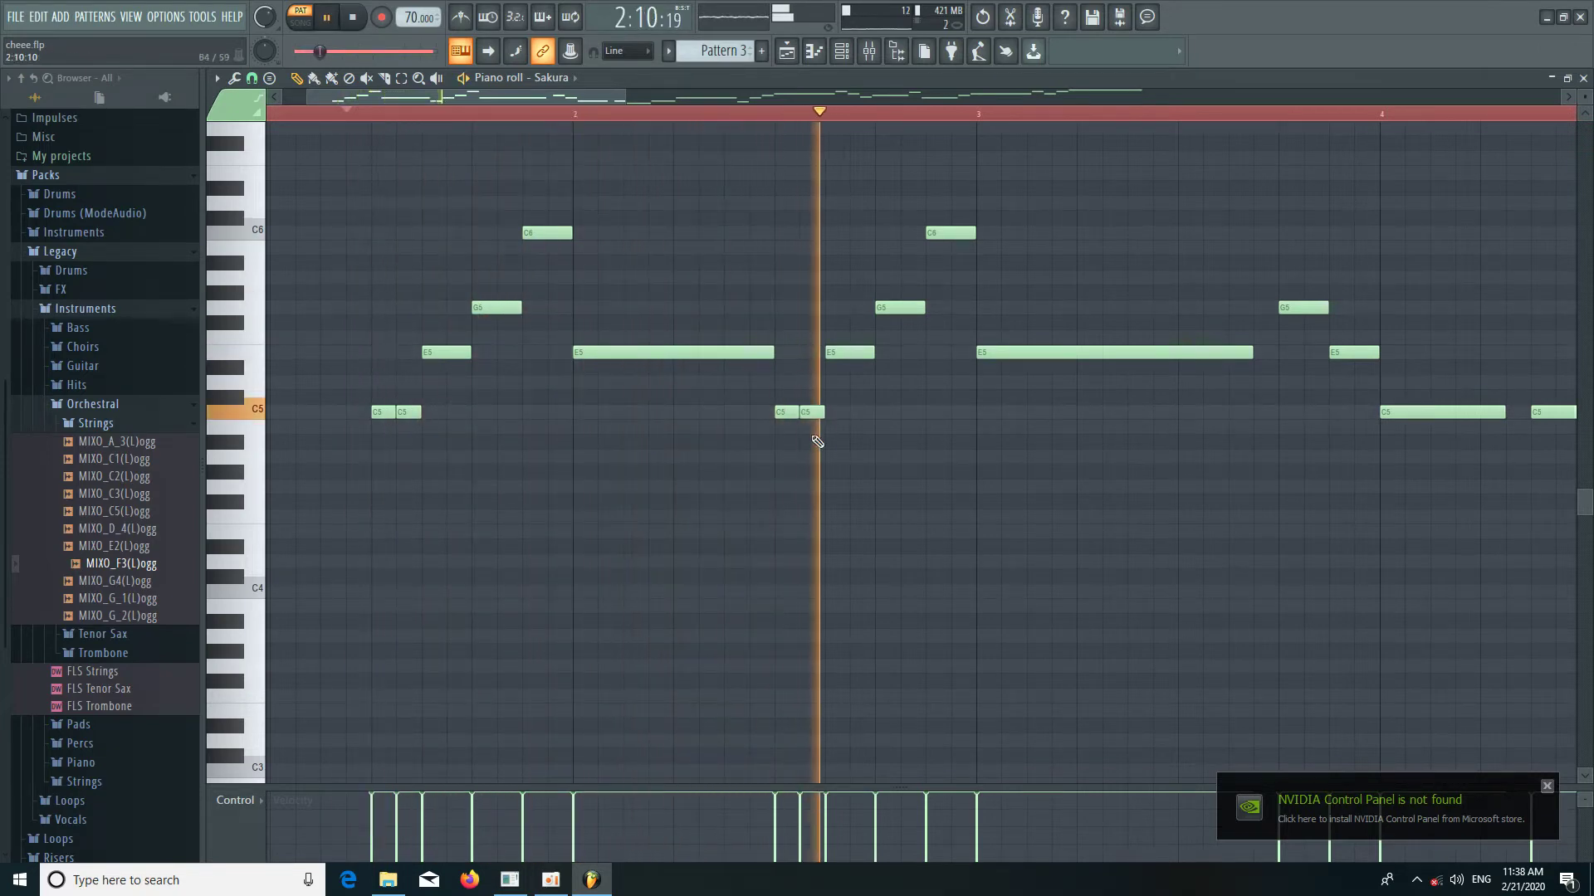
key(space)
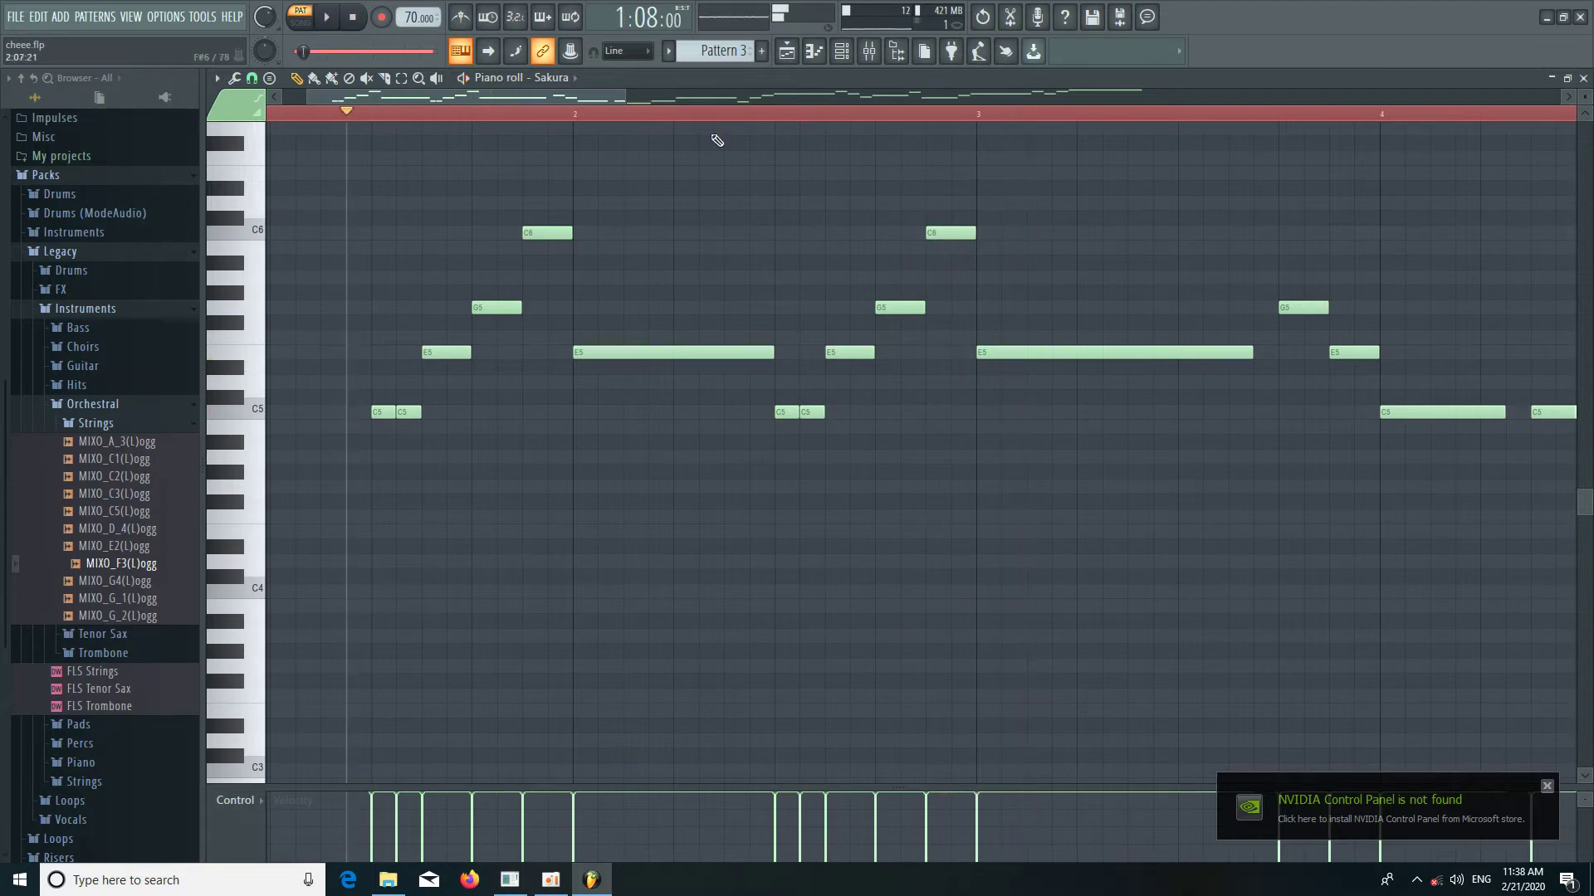
Try raising the long E5 note at bar 2 to G5, play the variation, then return the note to E5.
scroll(568, 124, down, 5)
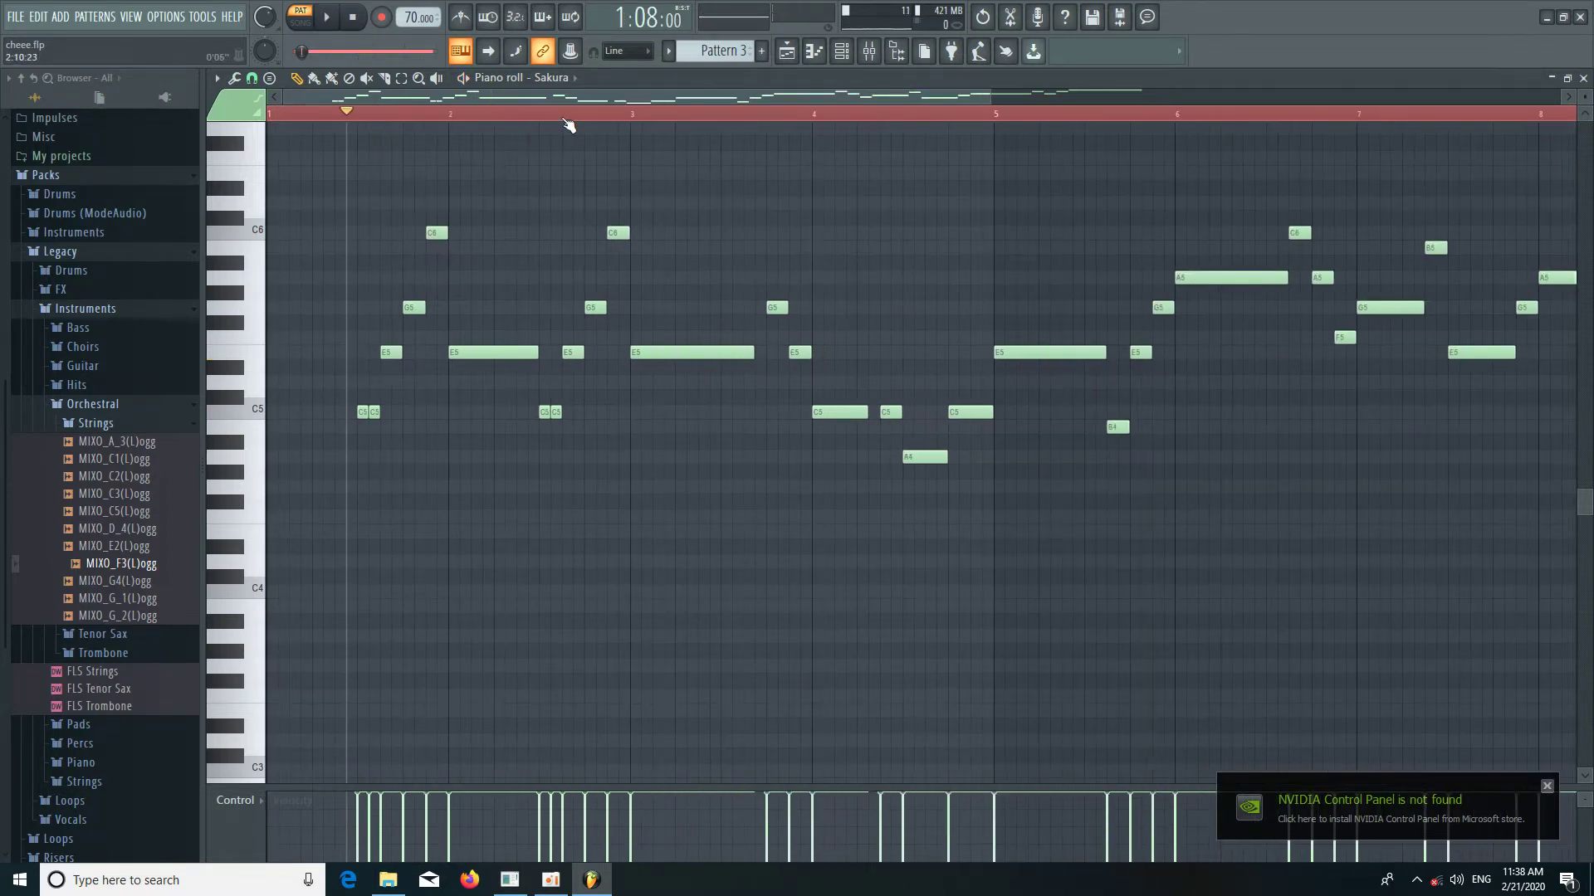
scroll(569, 124, down, 2)
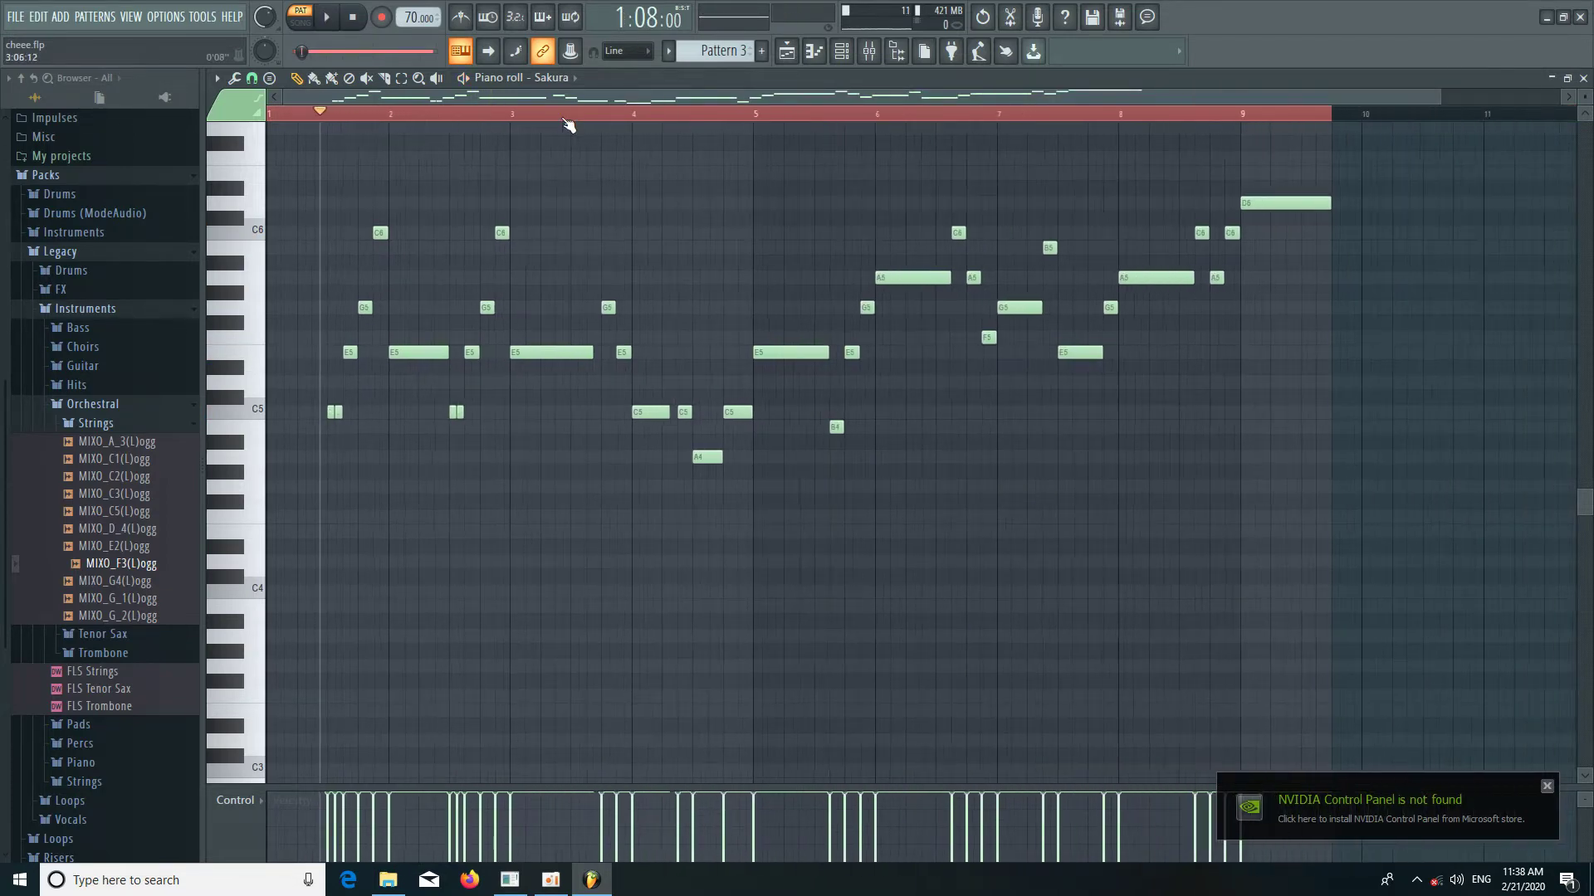
scroll(343, 119, up, 2)
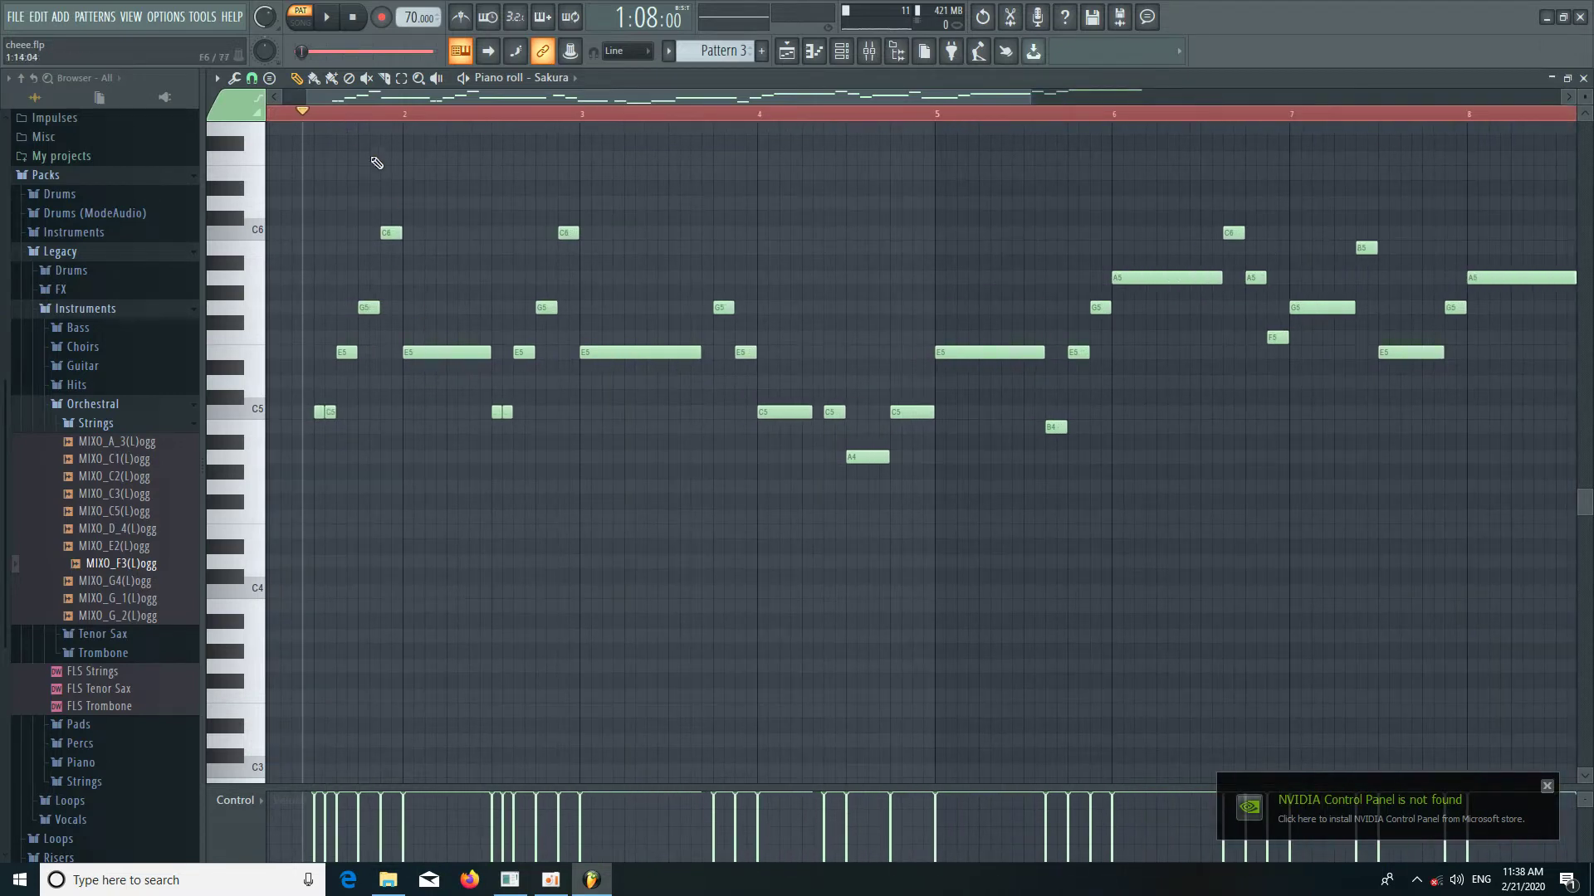
scroll(336, 116, up, 2)
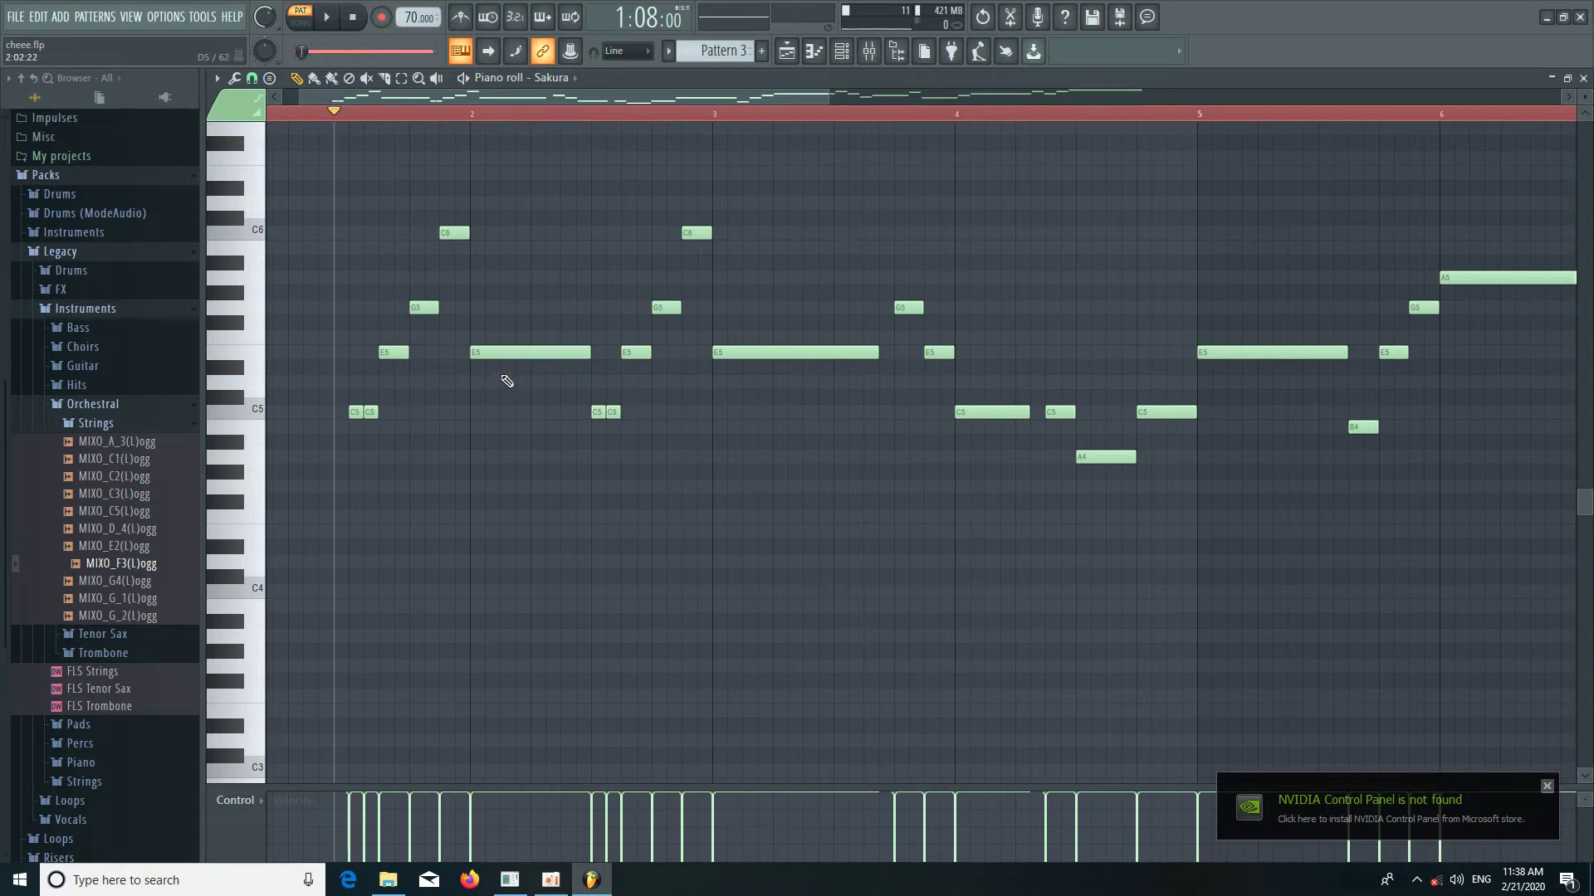
drag(505, 355, 506, 311)
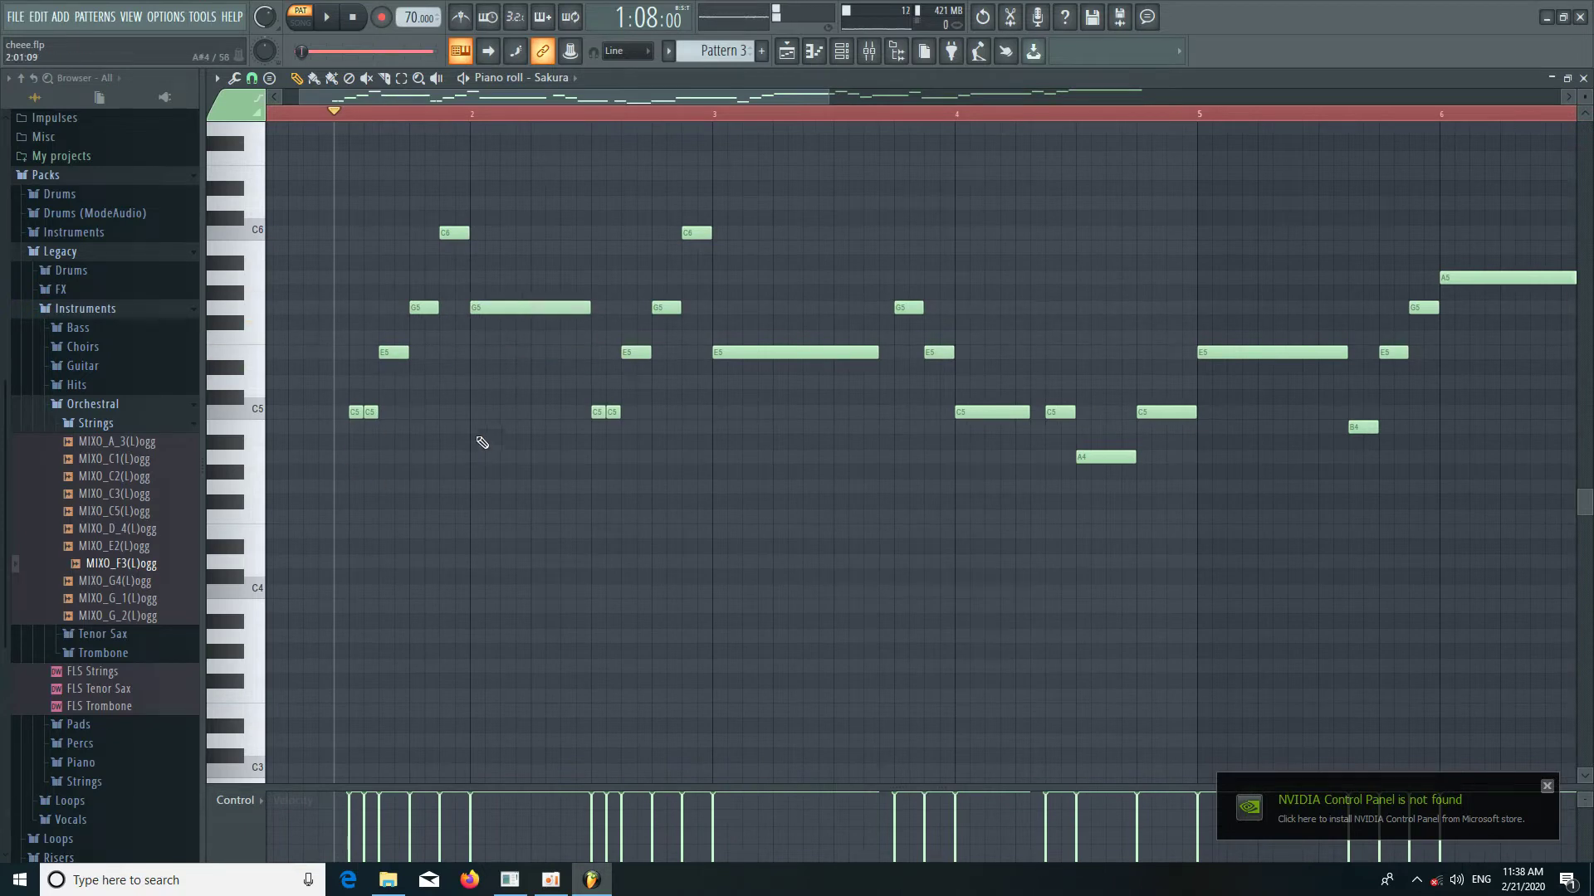
key(space)
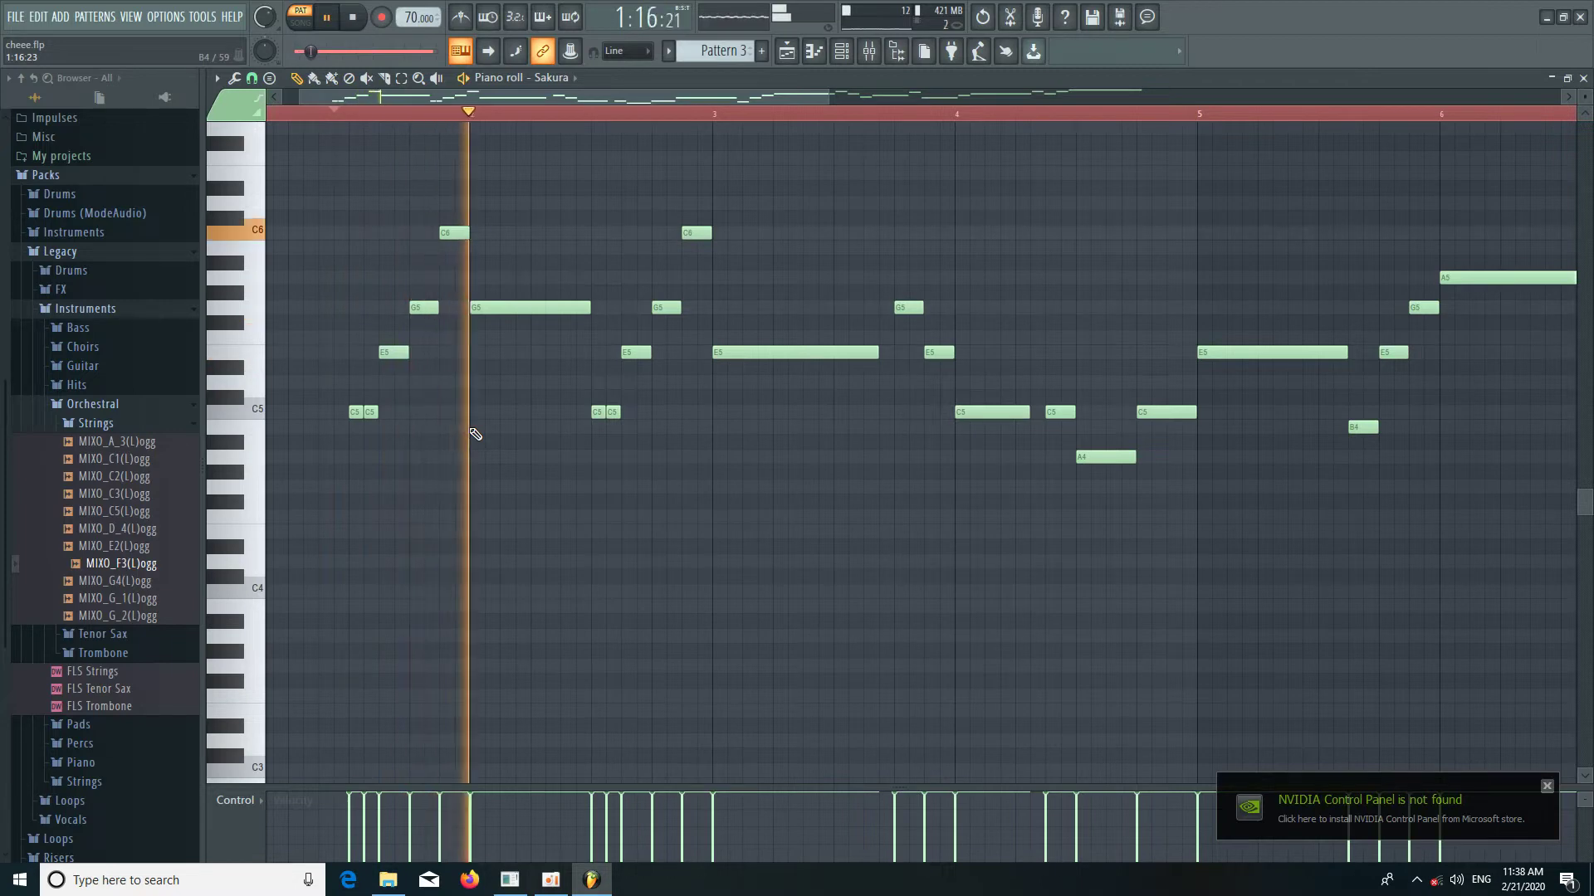
key(space)
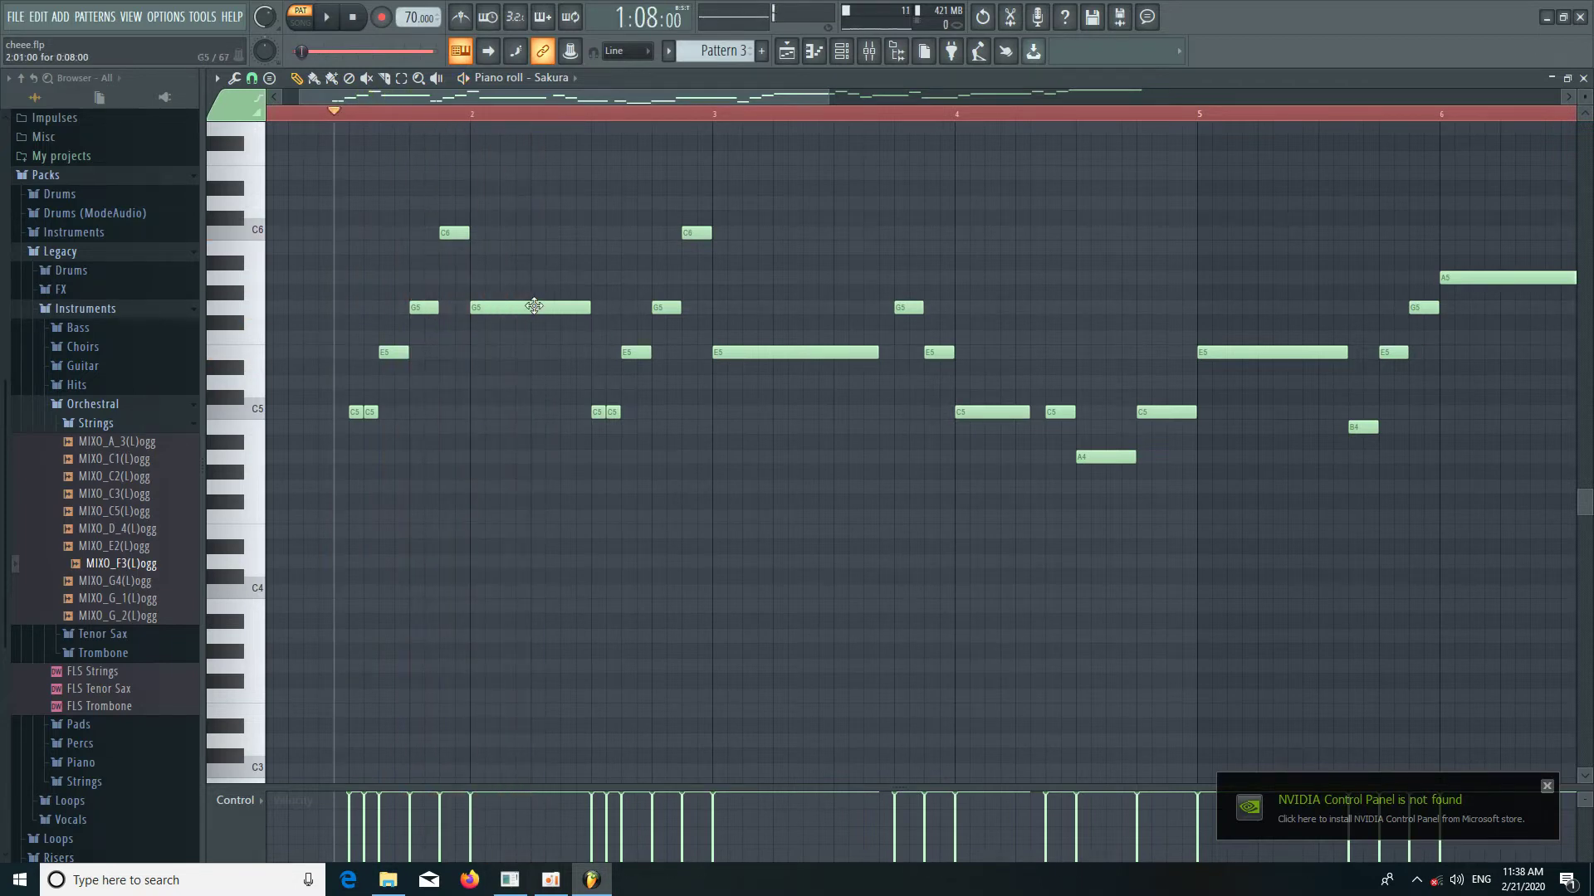
key(space)
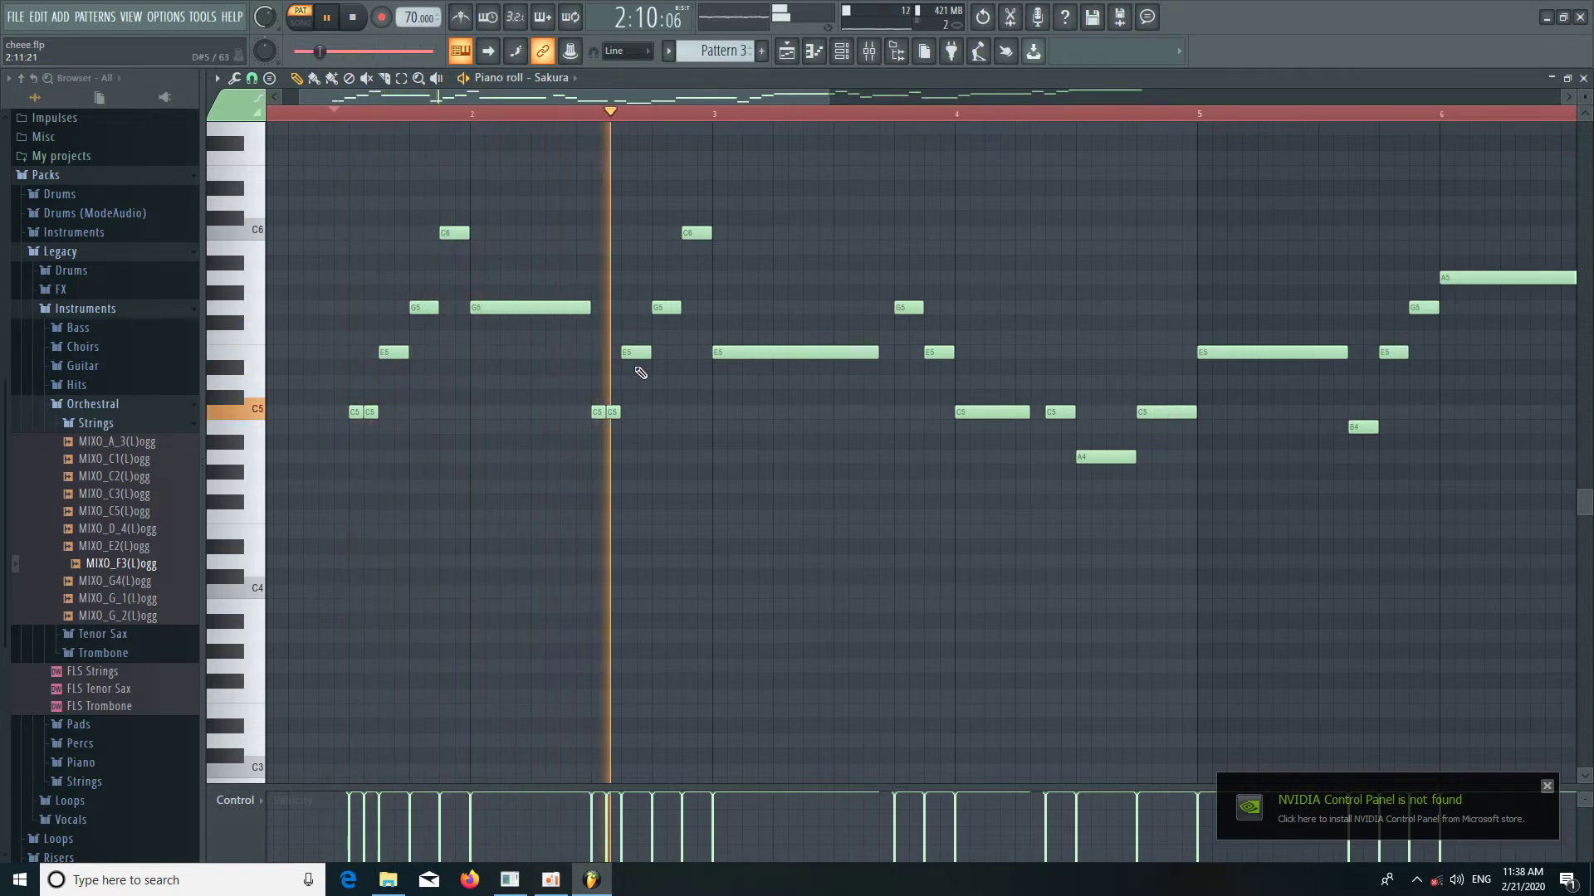
key(space)
drag(501, 308, 500, 359)
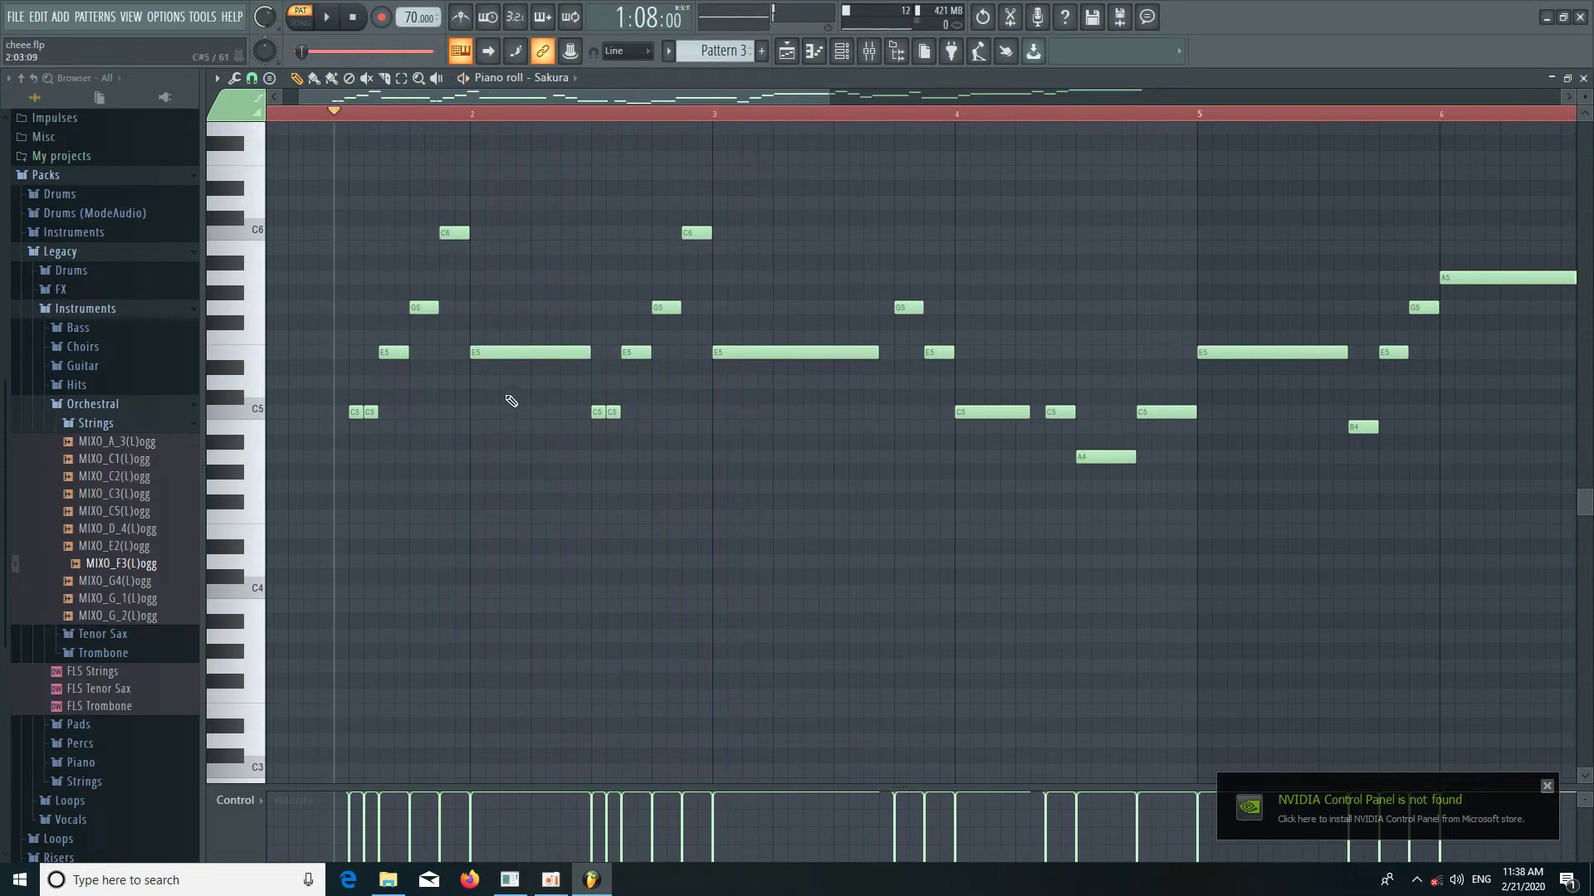
Try stacking G5 and C5 notes with the long E5 at bar 2, then undo the additions.
click(479, 310)
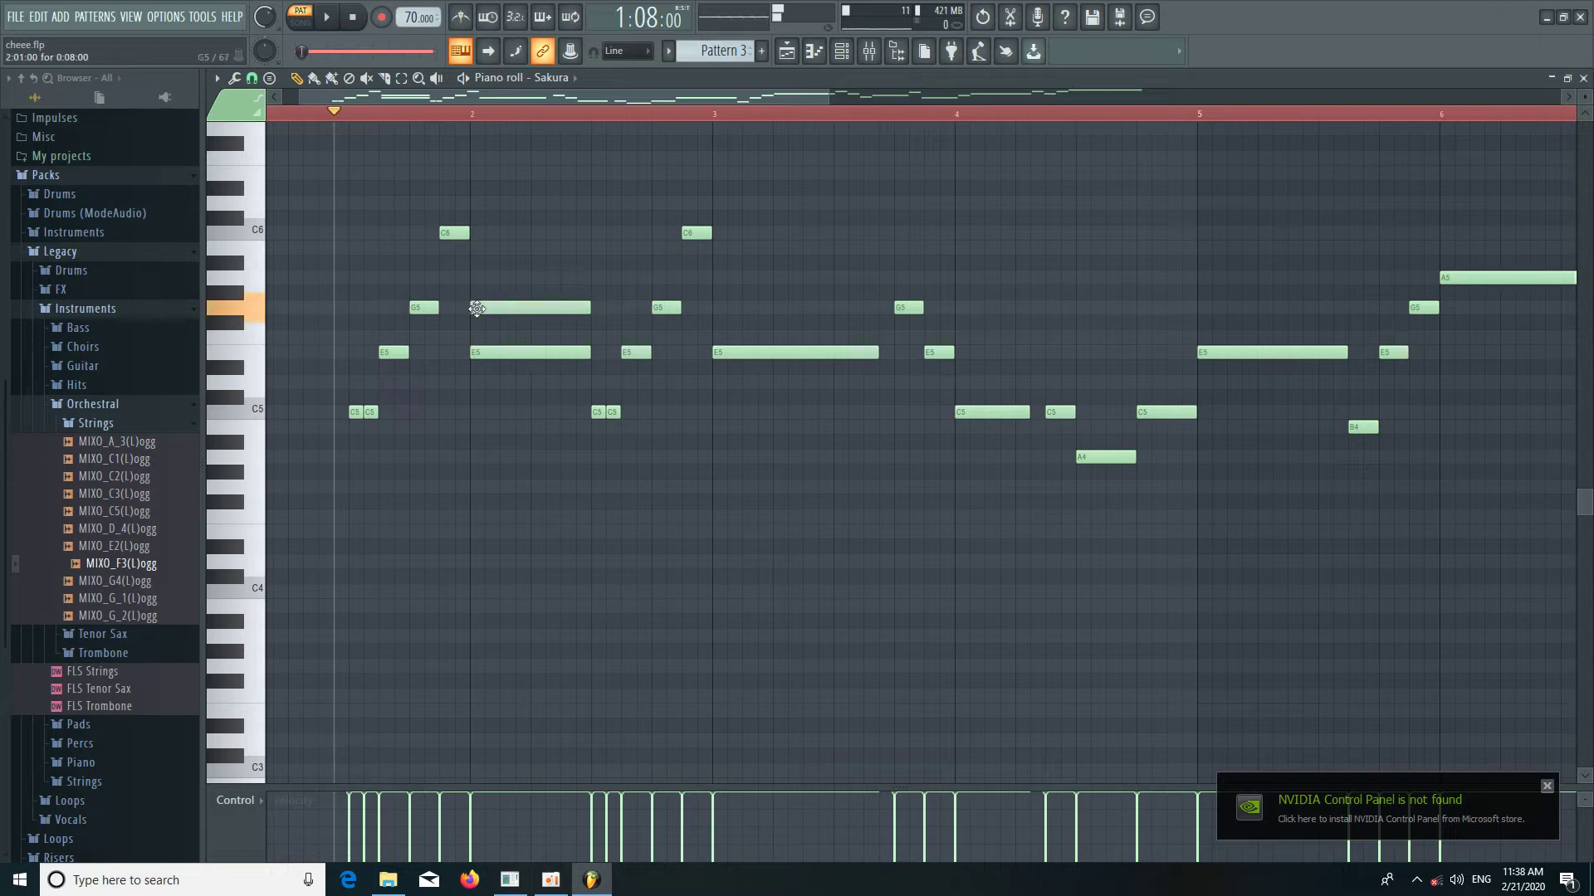
click(470, 413)
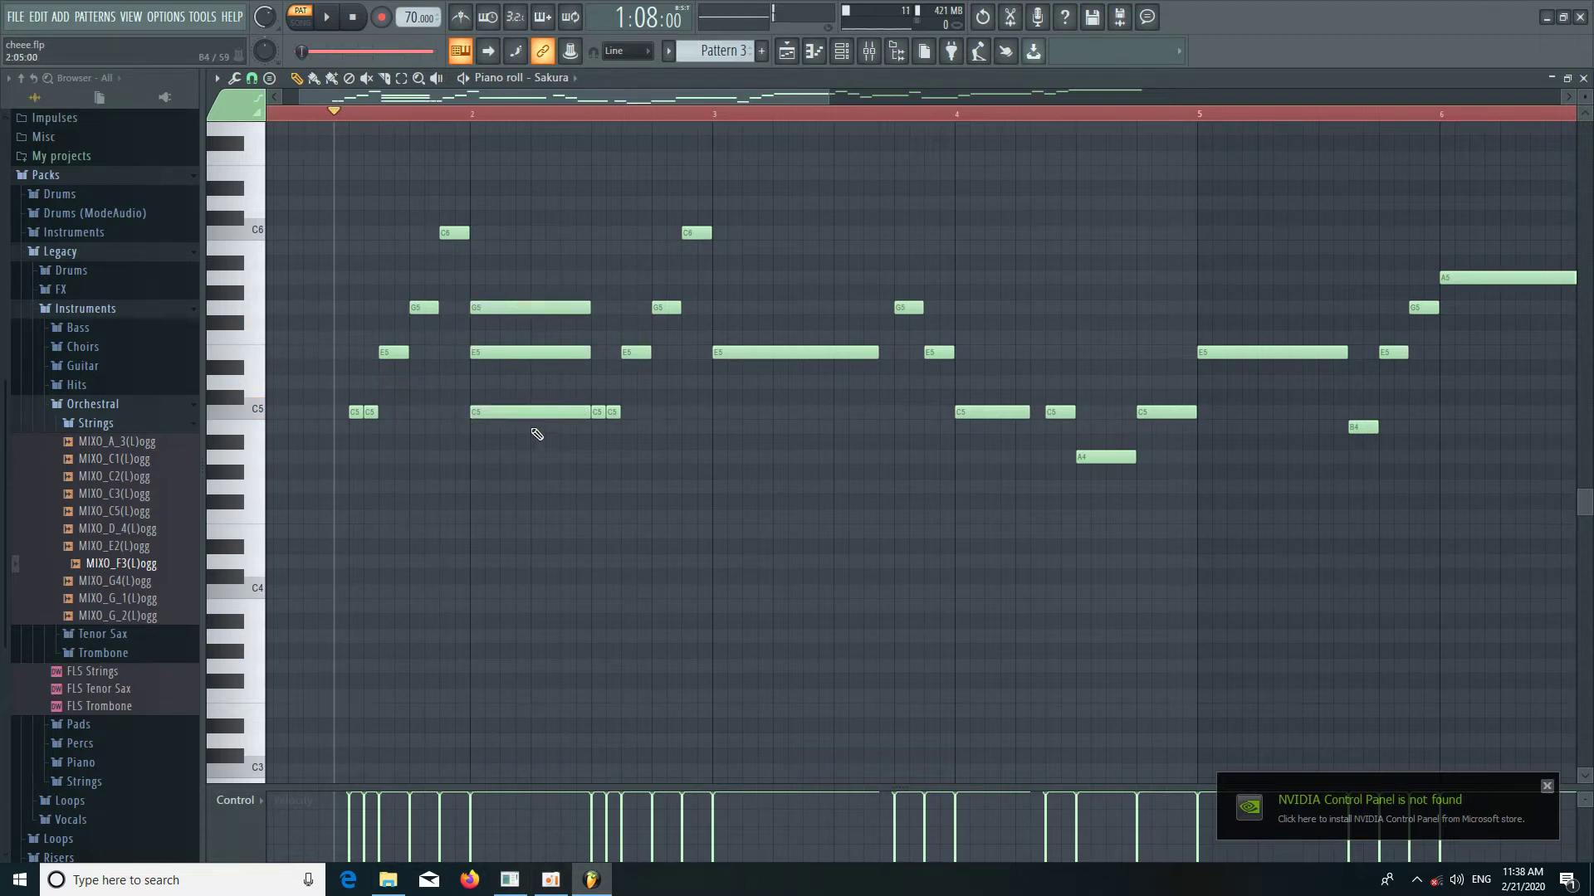
key(ctrl+alt+z)
key(ctrl+alt+z)
key(ctrl+alt+z)
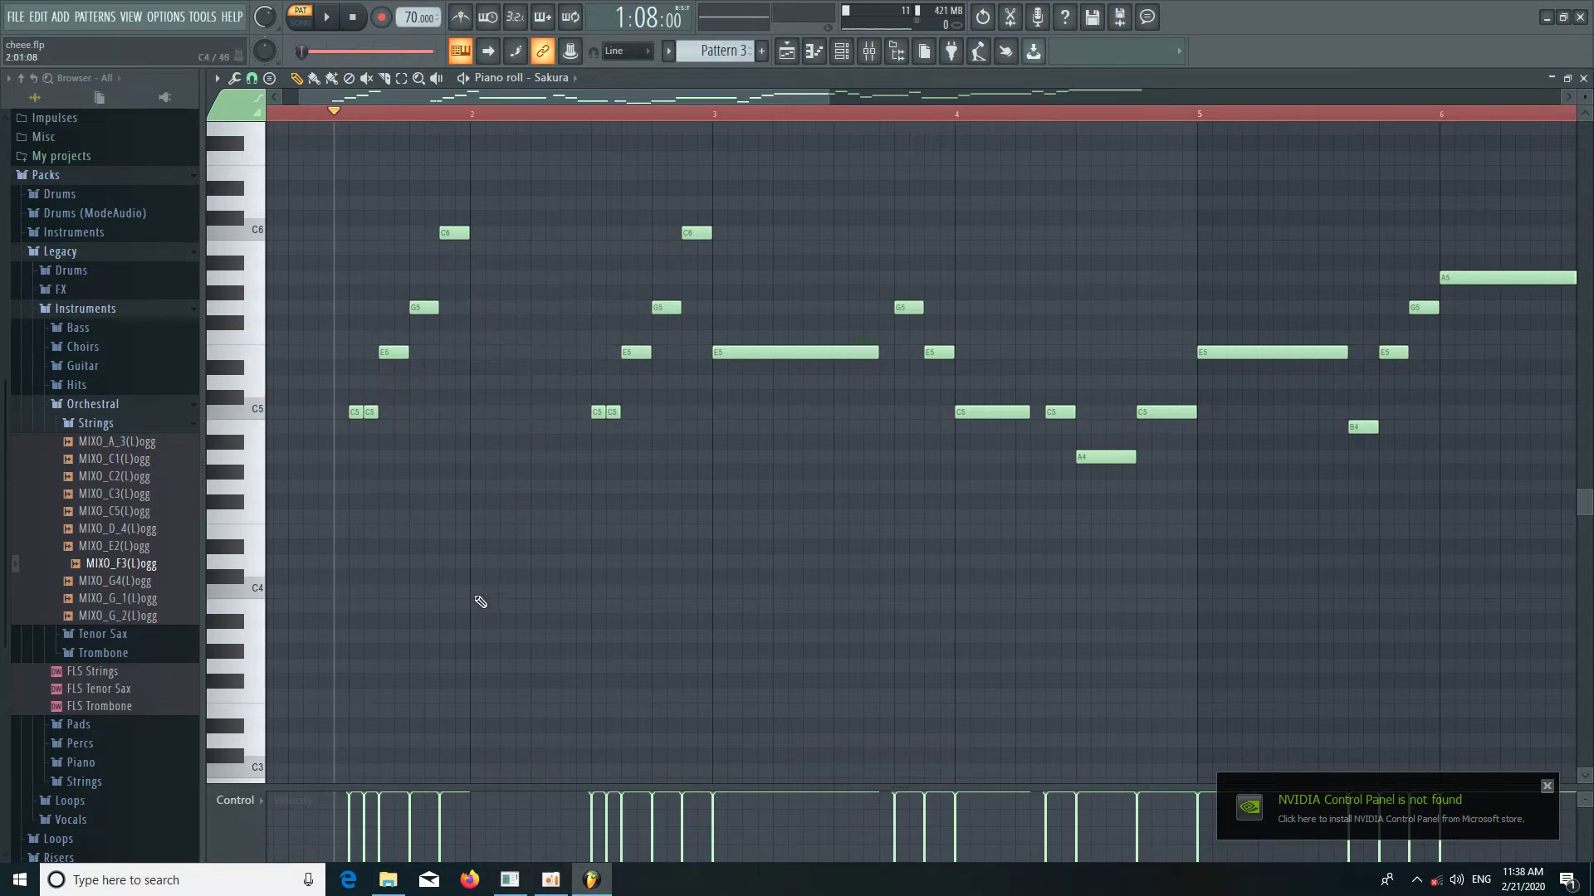
Try a one-bar chord of C4, E4 and G4 at bar 2, then delete its three notes.
click(475, 607)
mouse_move(480, 601)
mouse_down()
mouse_move(495, 564)
mouse_move(466, 600)
mouse_move(481, 586)
mouse_up()
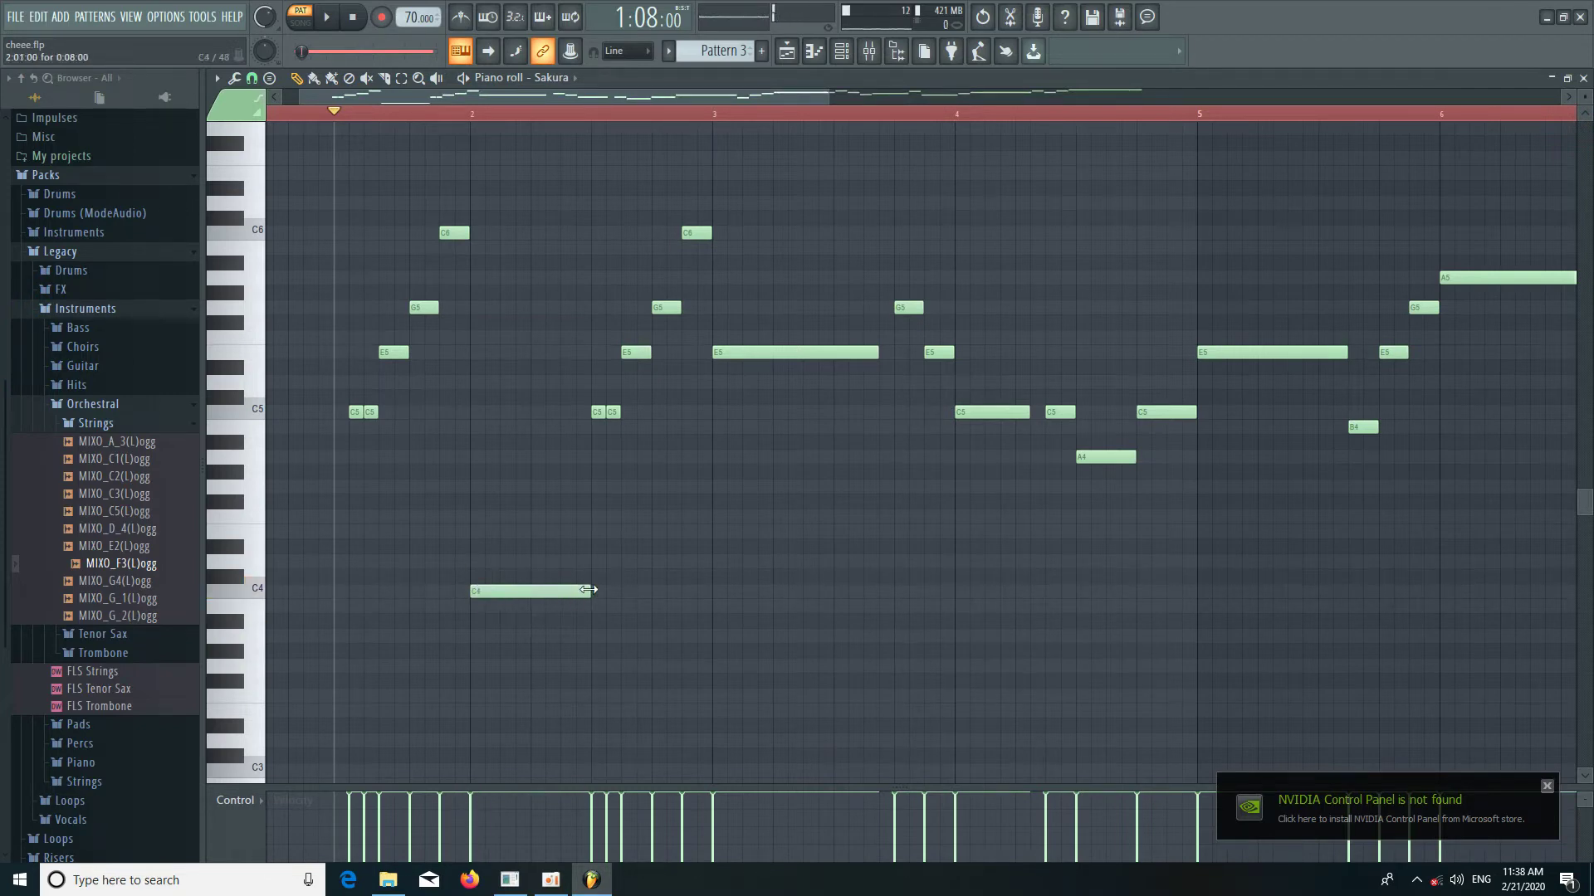
drag(588, 590, 701, 591)
click(477, 535)
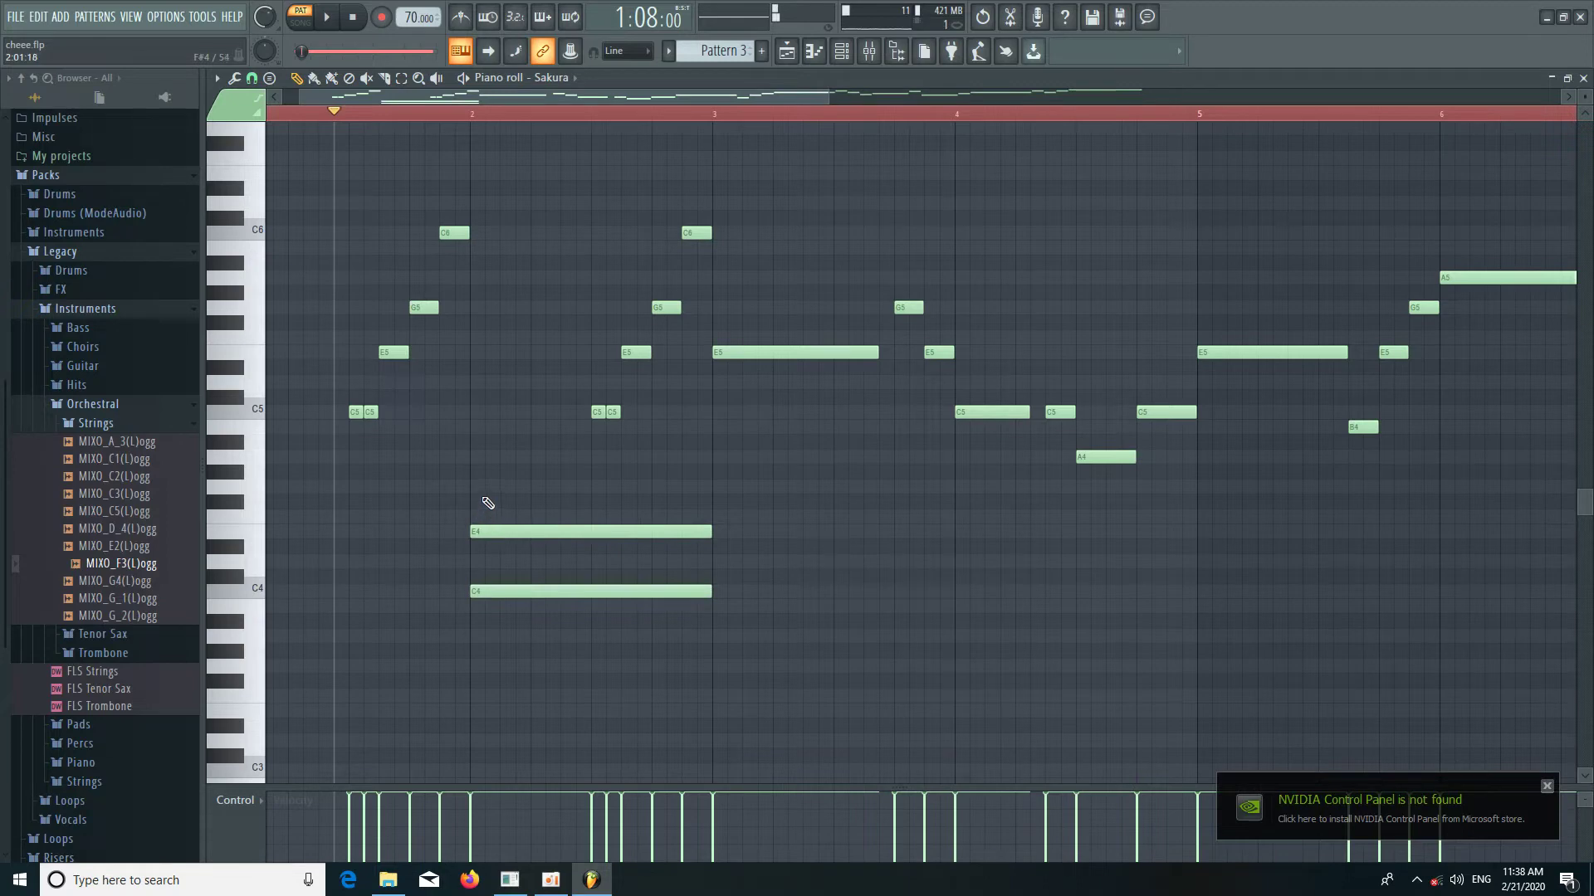
click(477, 487)
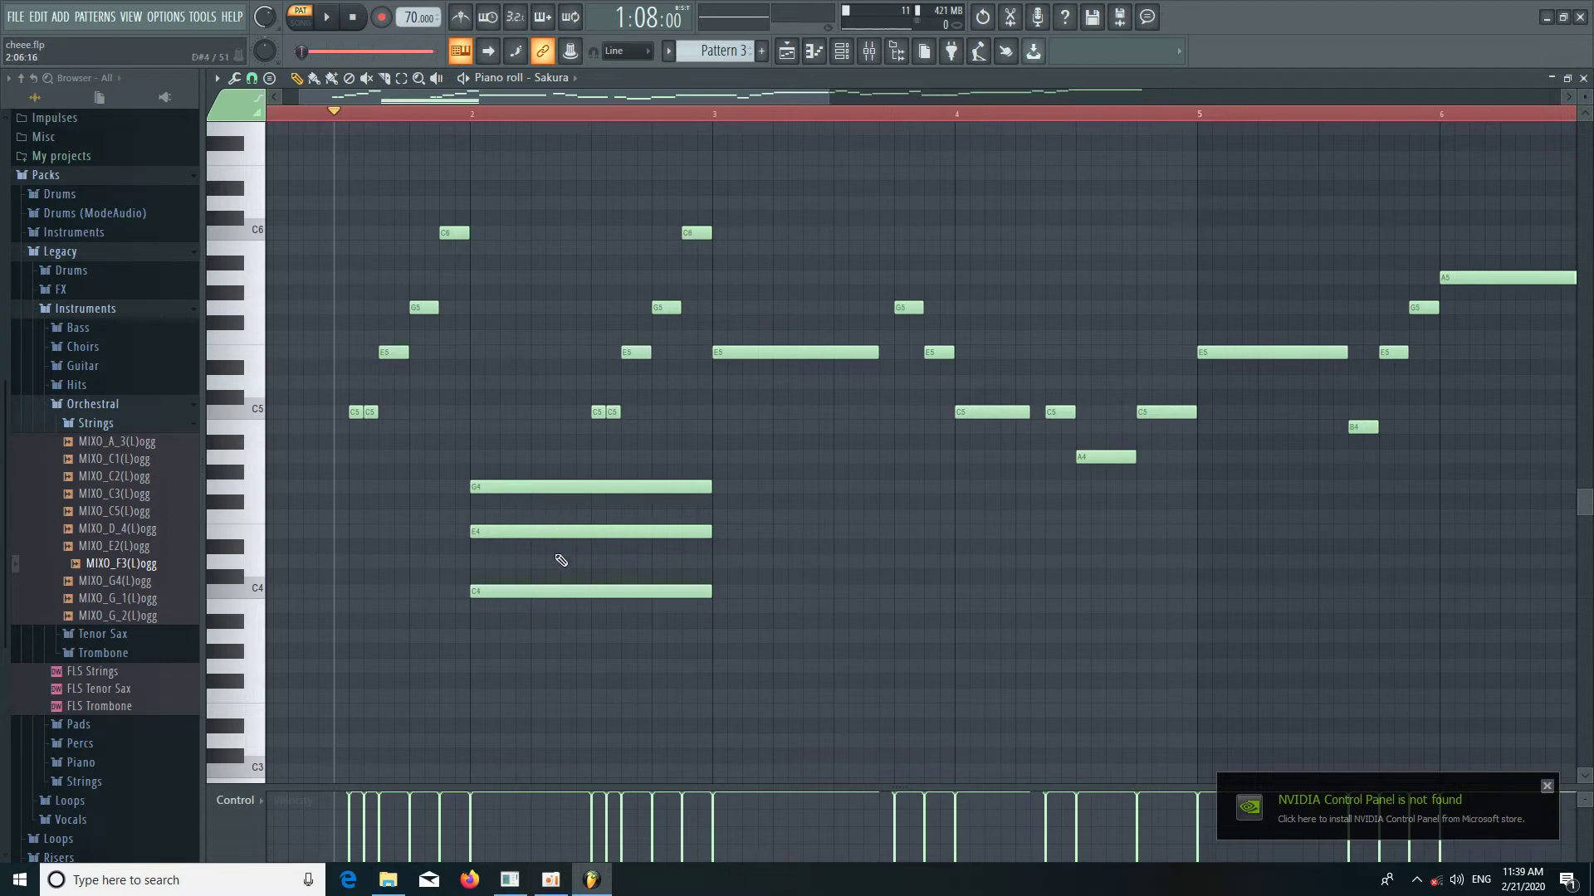
right_click(503, 598)
right_click(521, 532)
right_click(498, 487)
Place an E5 note at the start of bar 2 and shorten it to half a bar.
click(475, 352)
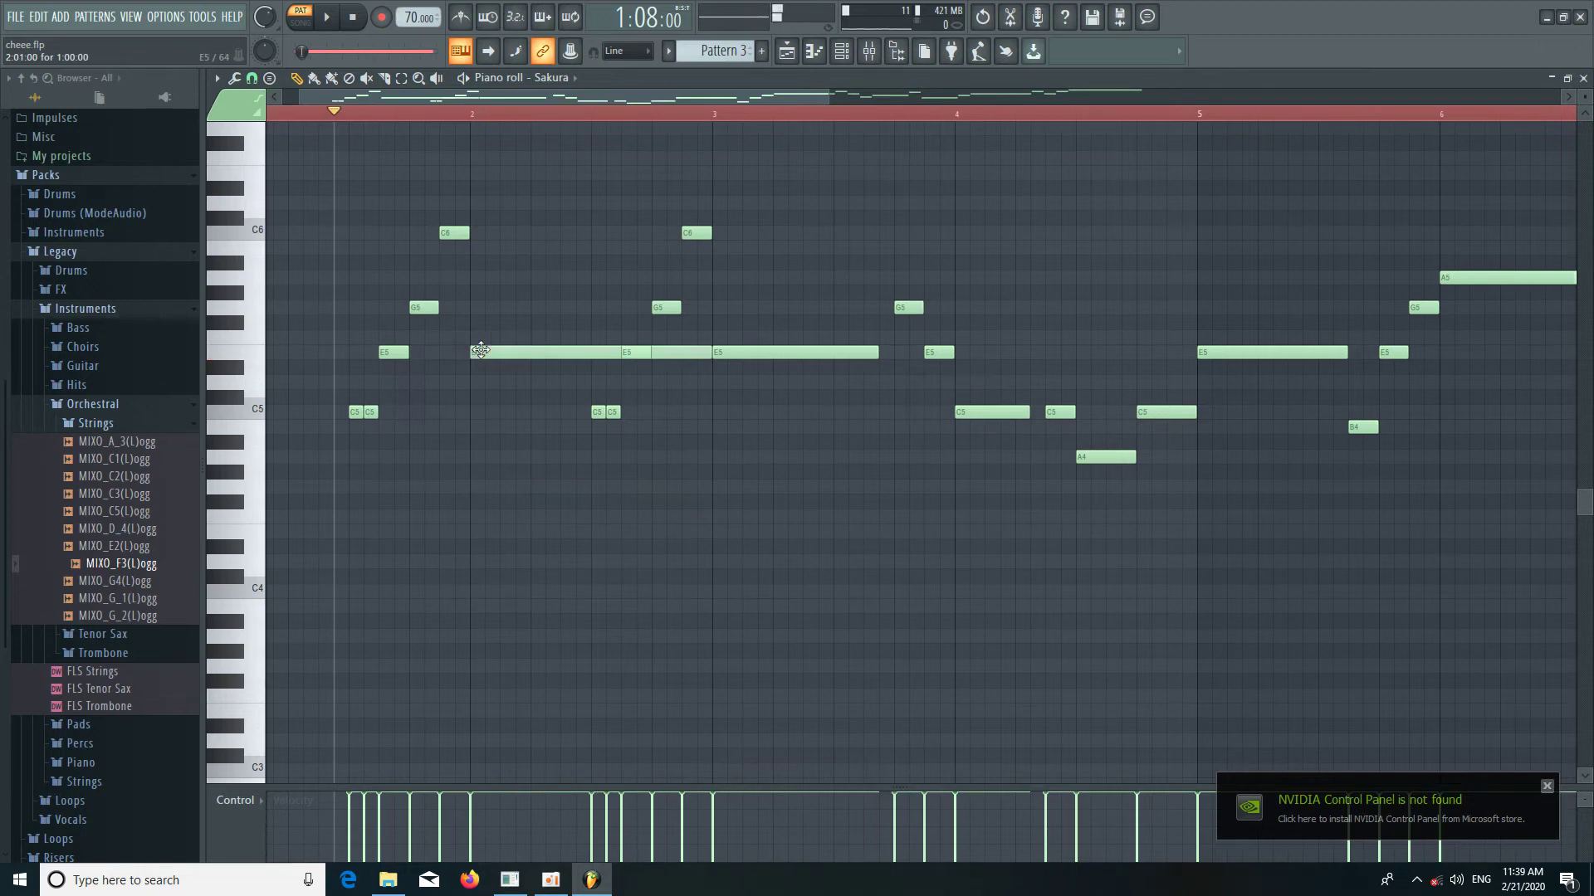
drag(877, 353, 645, 384)
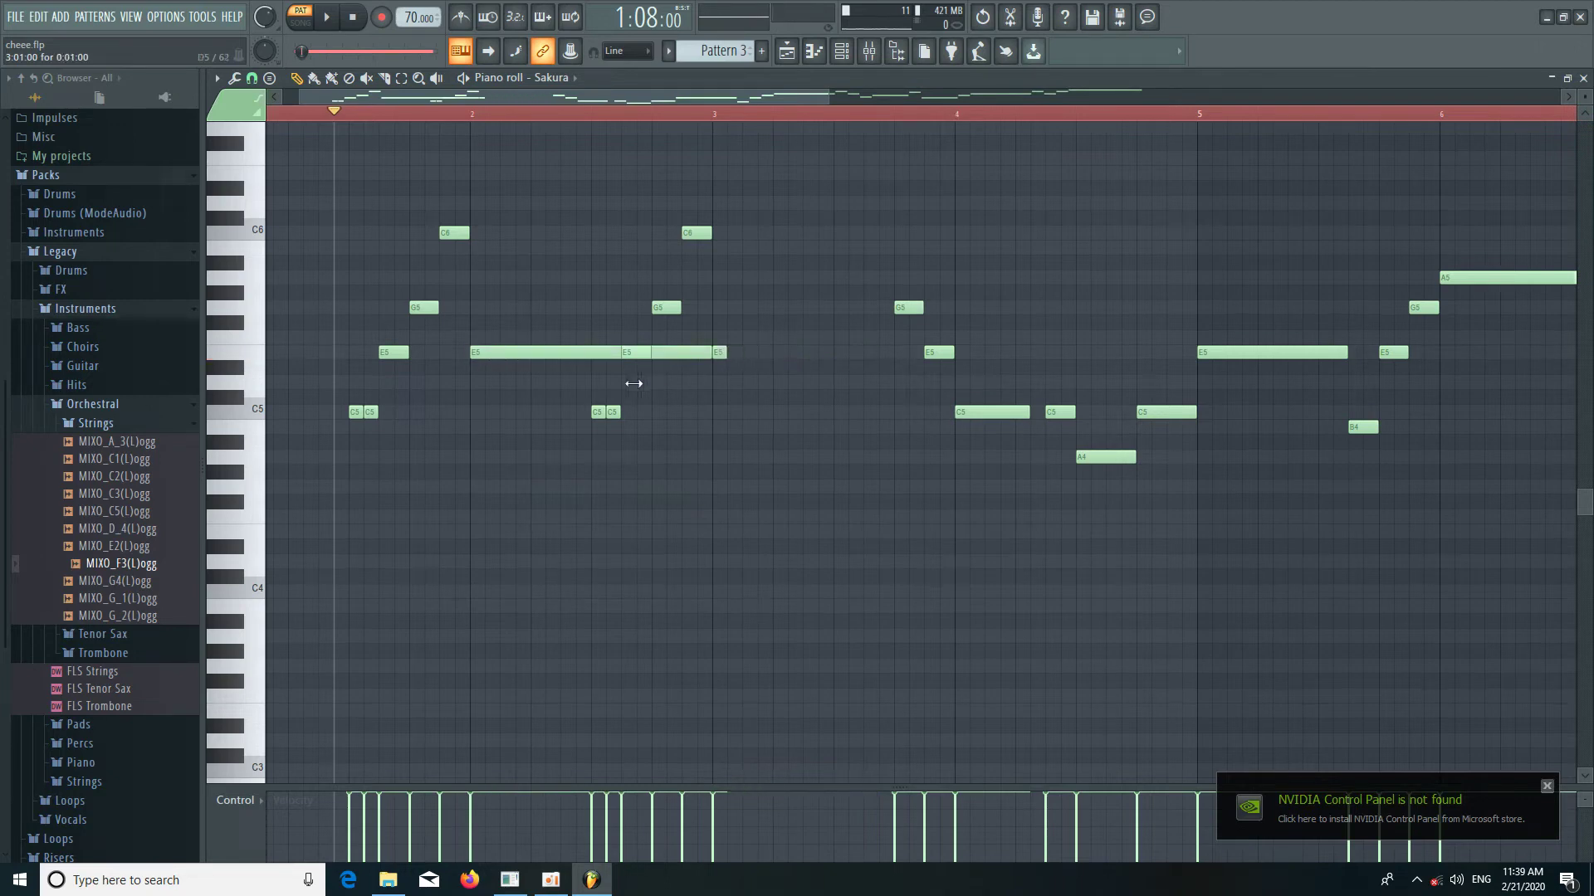
drag(665, 356, 571, 359)
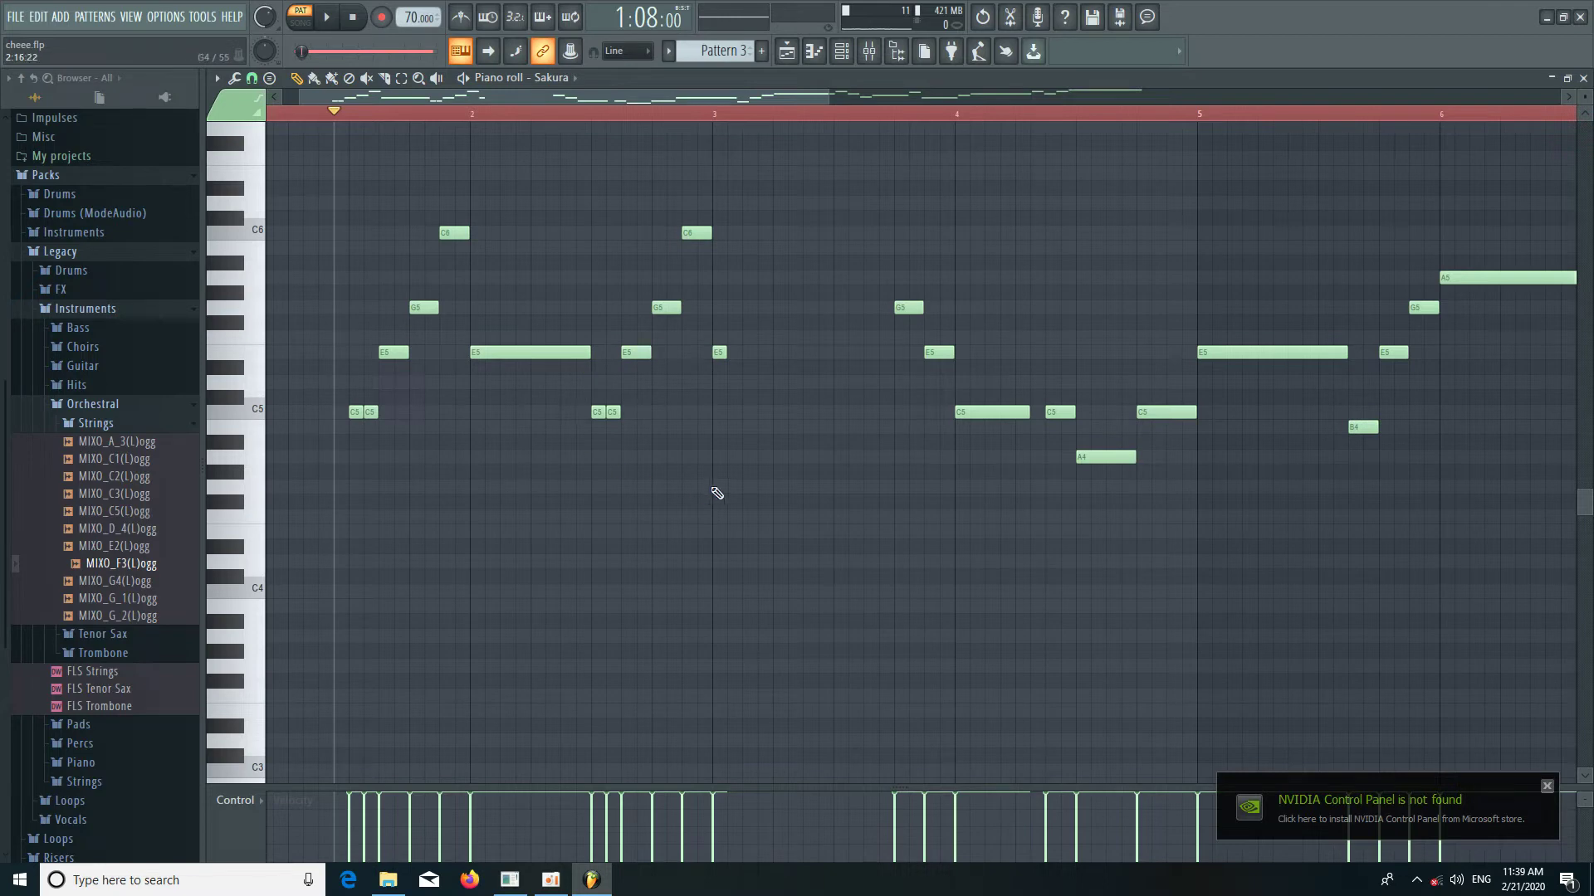
Play the Sakura melody's opening bars, then lengthen the E5 note at the start of bar 3 to 12 steps.
scroll(655, 119, down, 4)
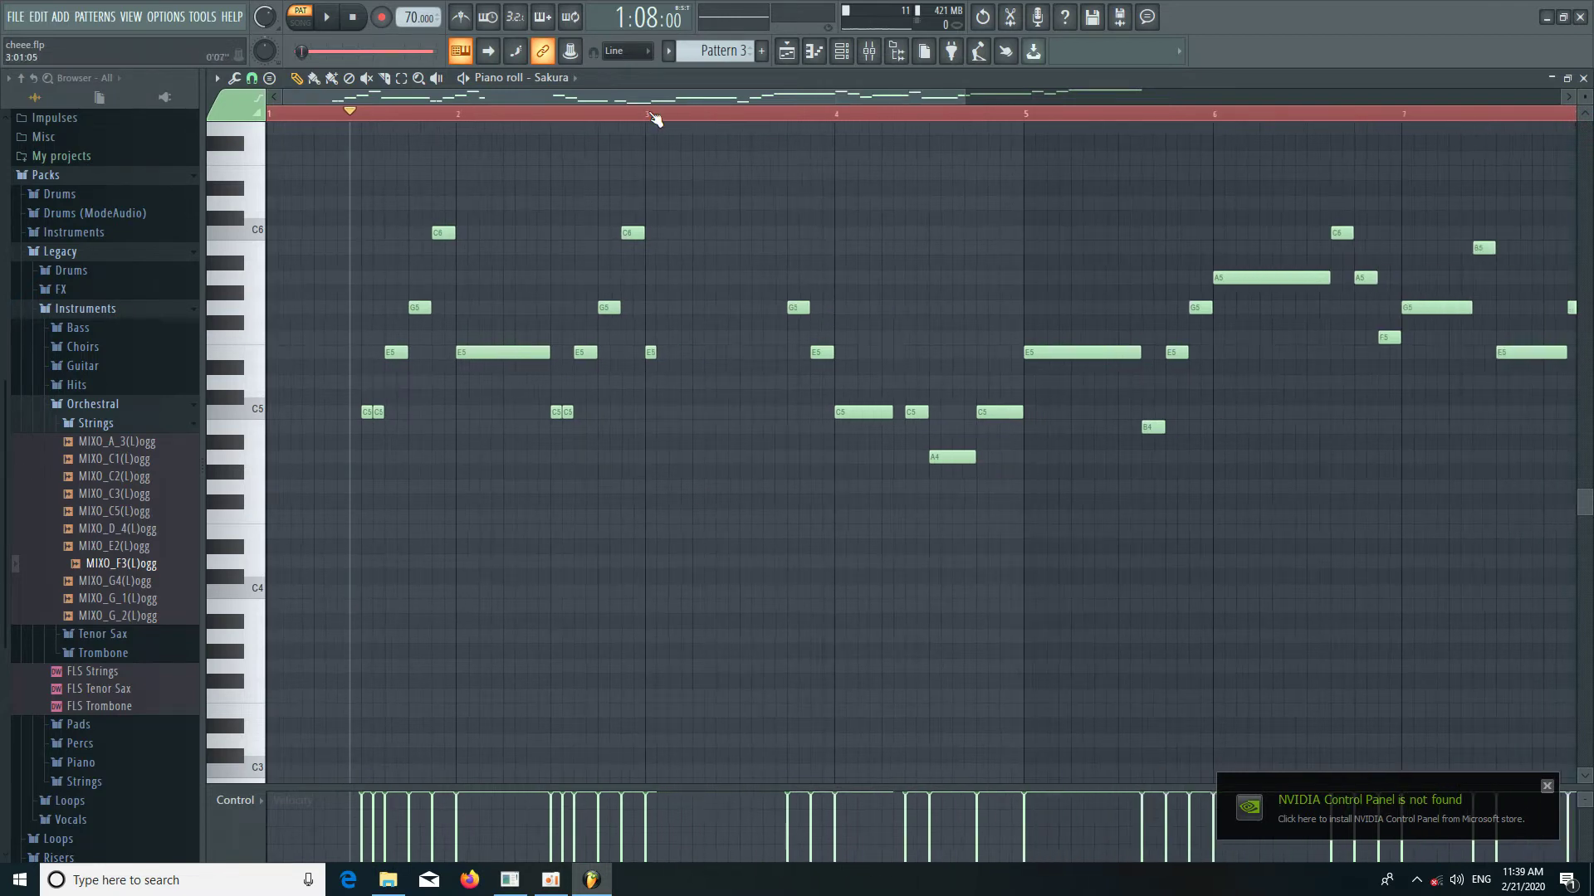
scroll(682, 129, down, 2)
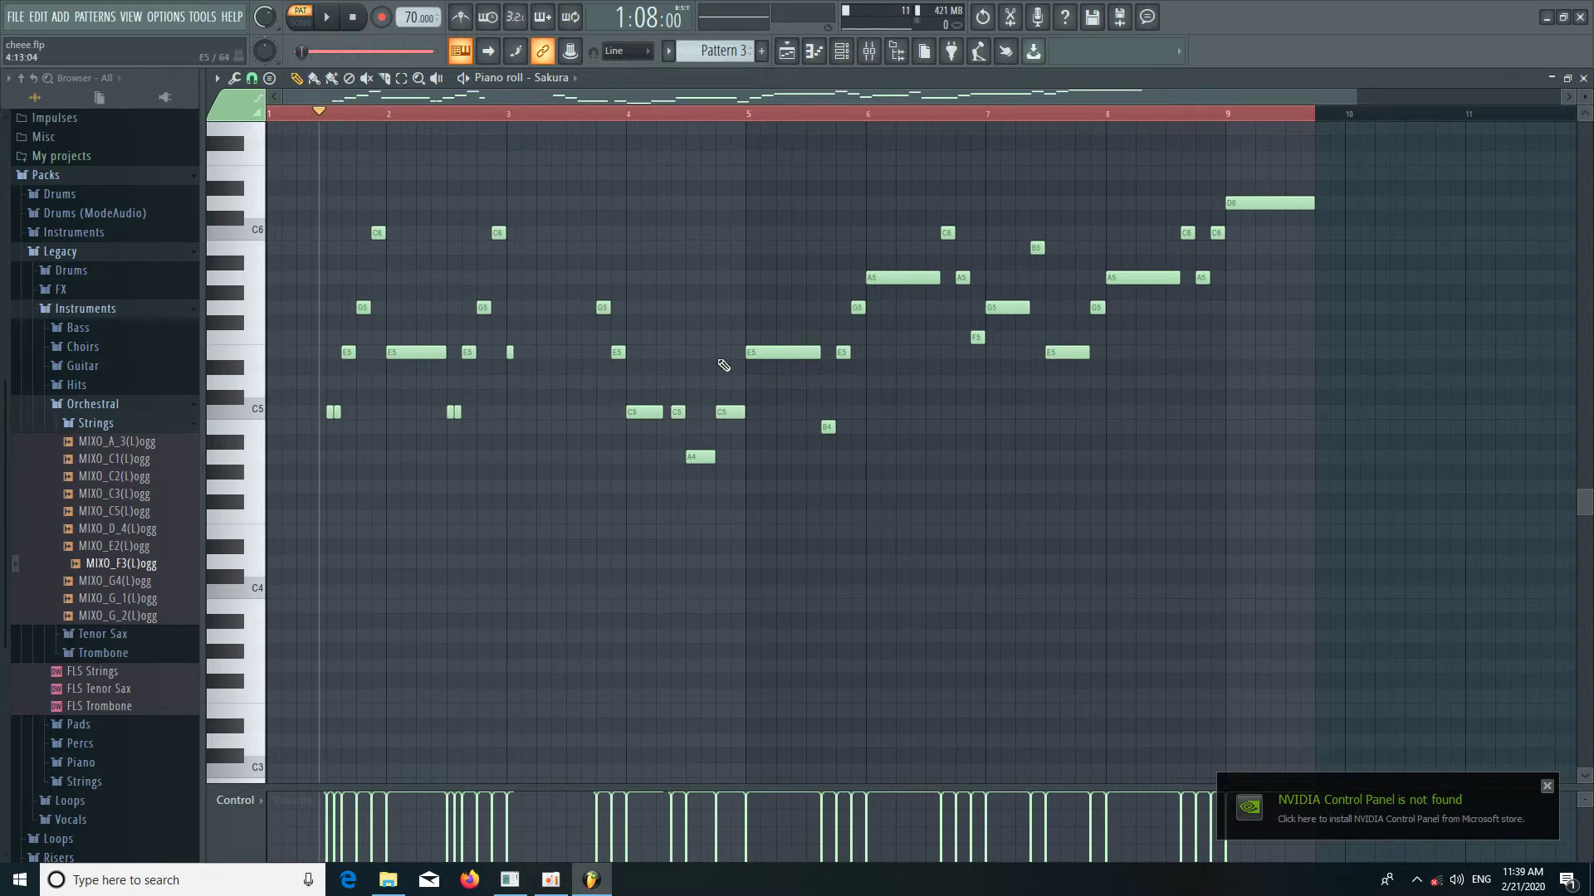
key(space)
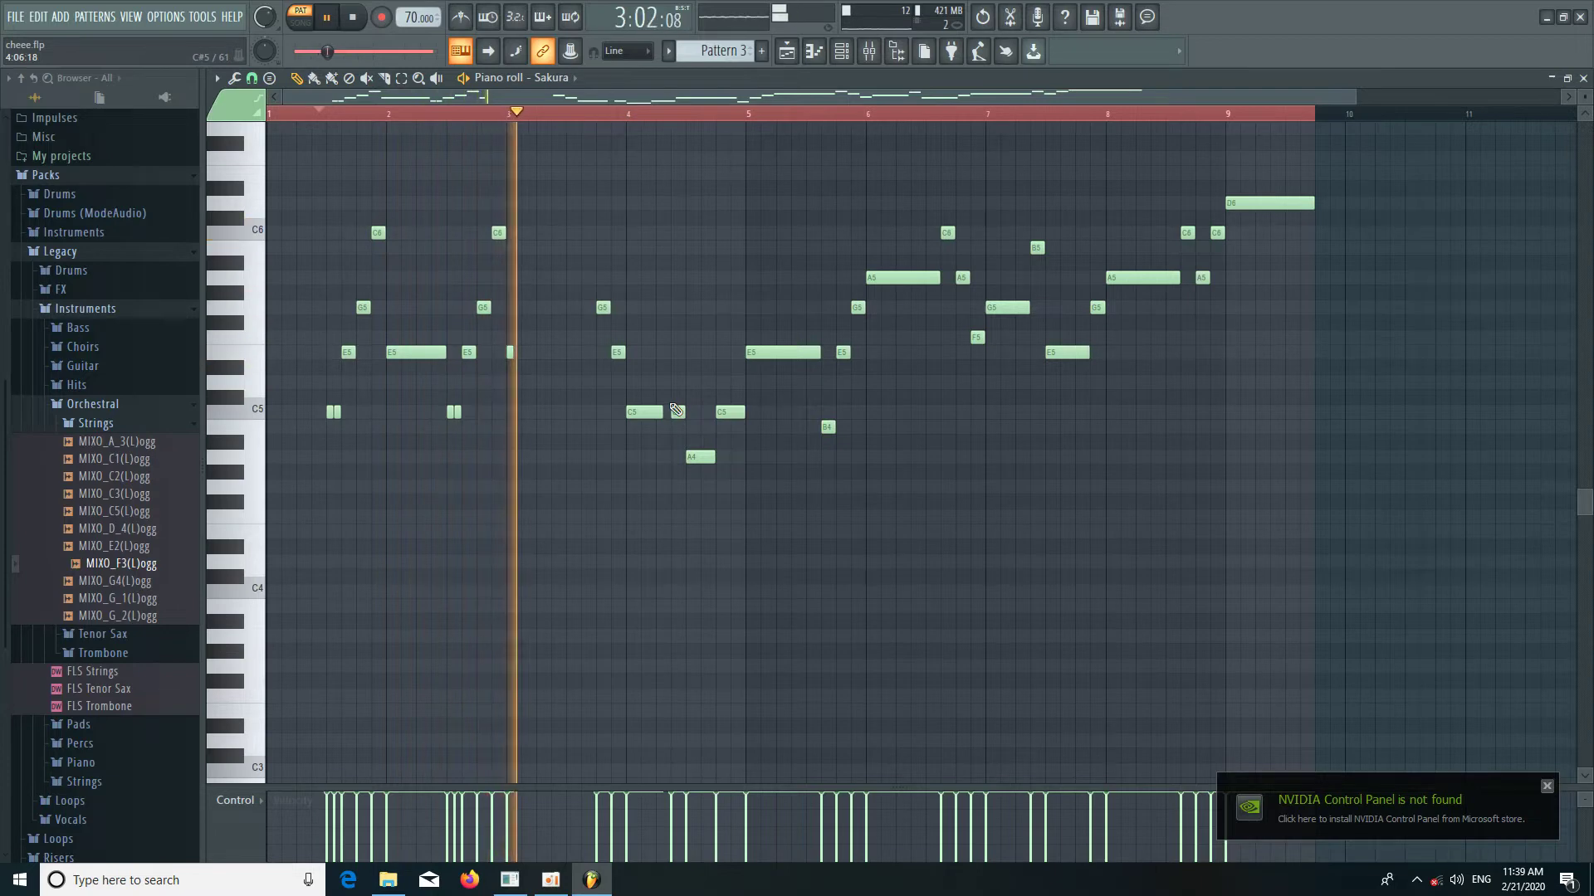
key(space)
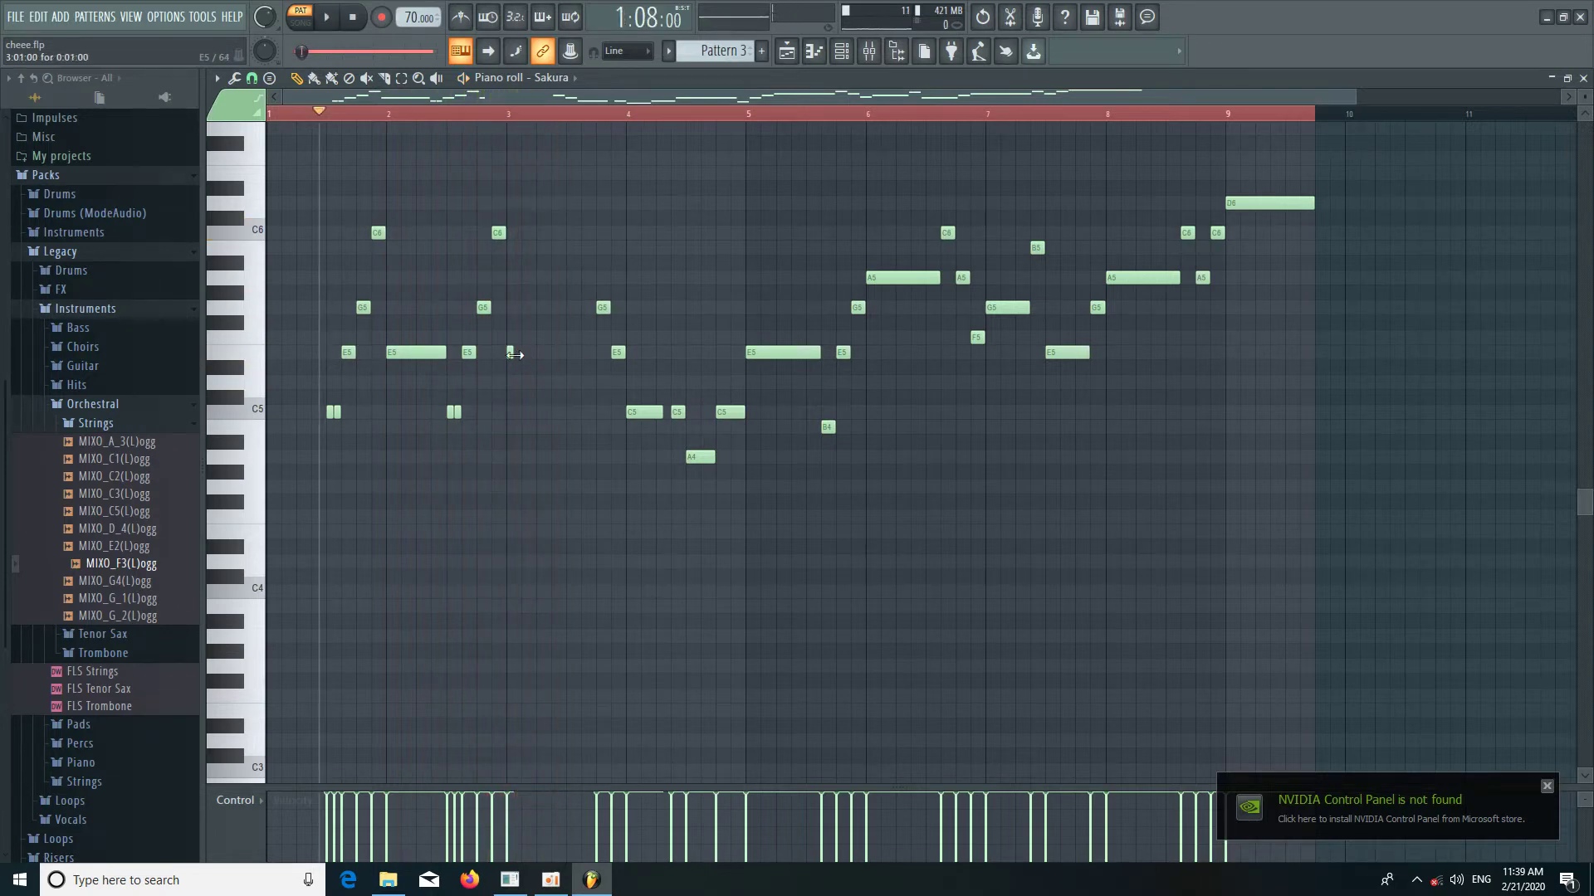
drag(531, 360, 585, 367)
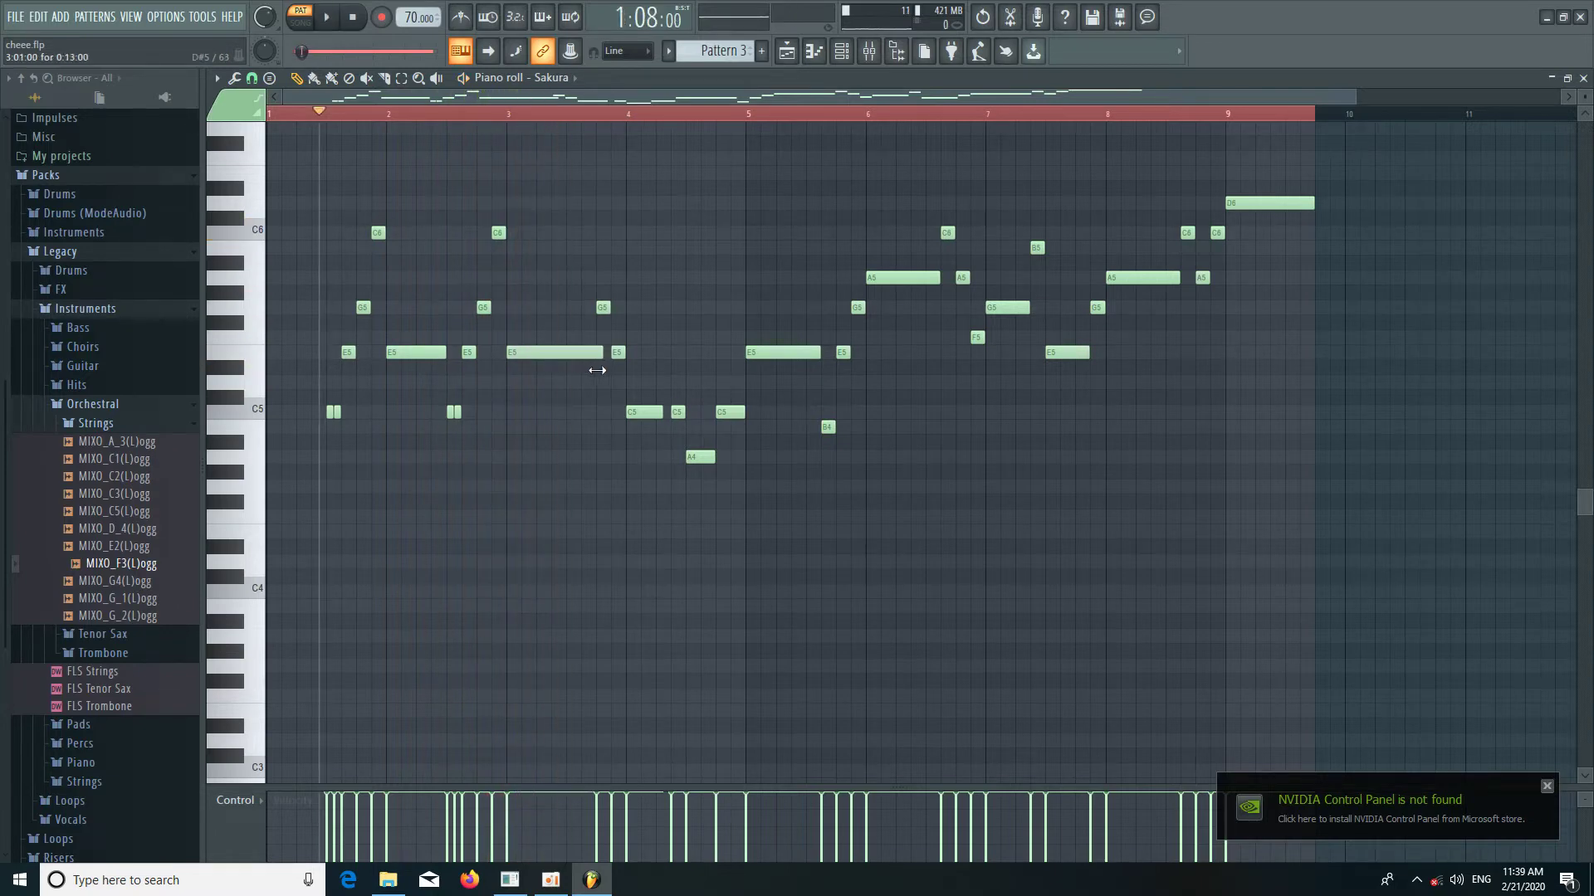
scroll(605, 116, up, 5)
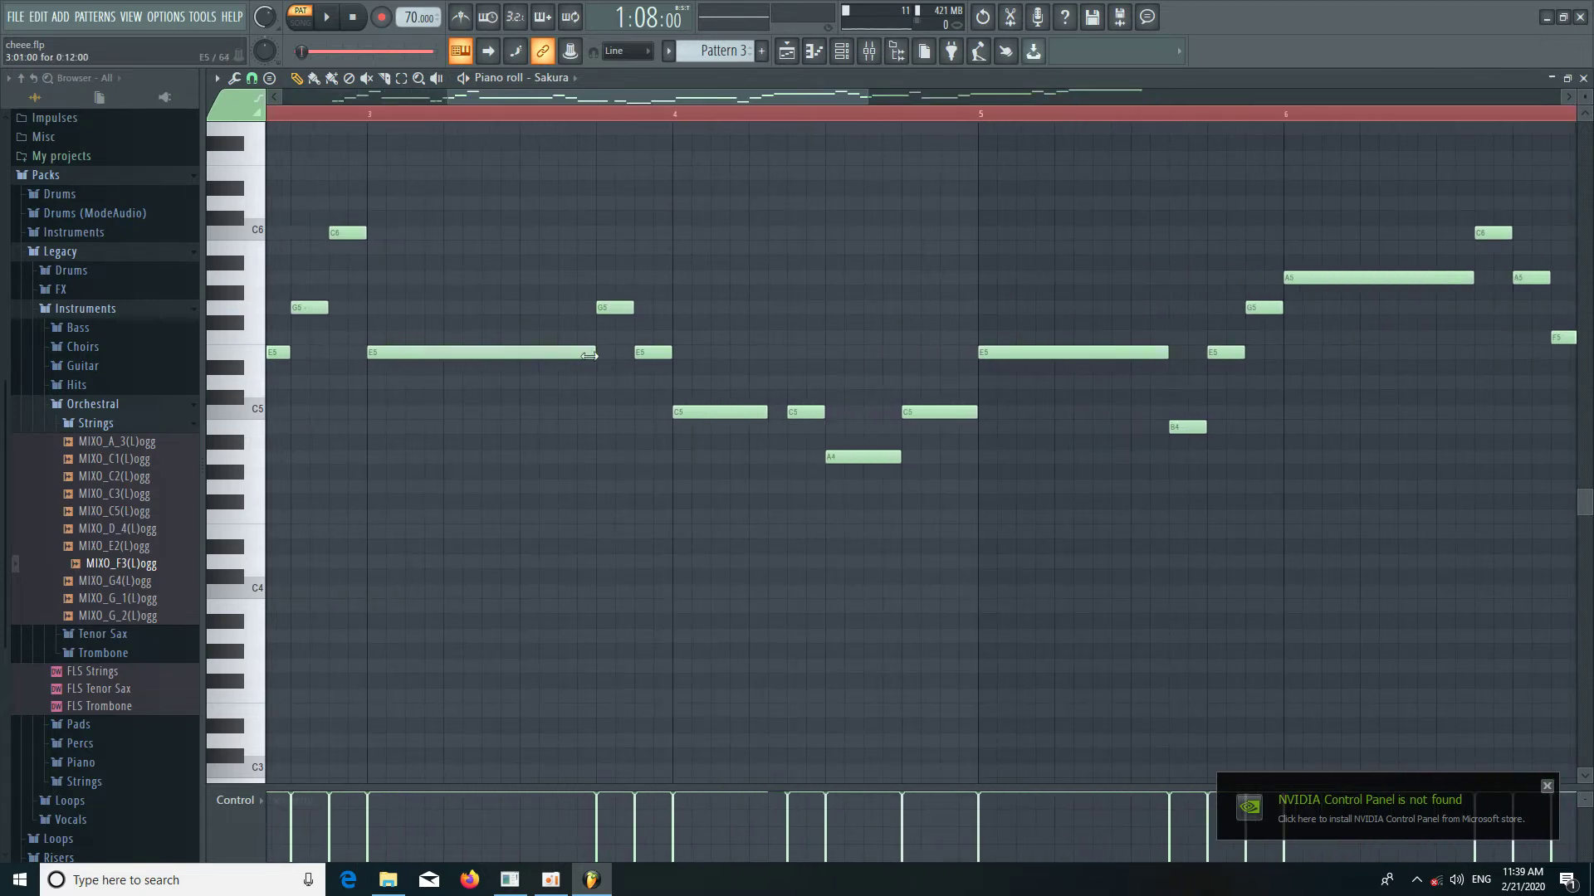
Play the whole Sakura melody through to its final long note in bar 9, following the notes.
key(space)
scroll(555, 117, down, 5)
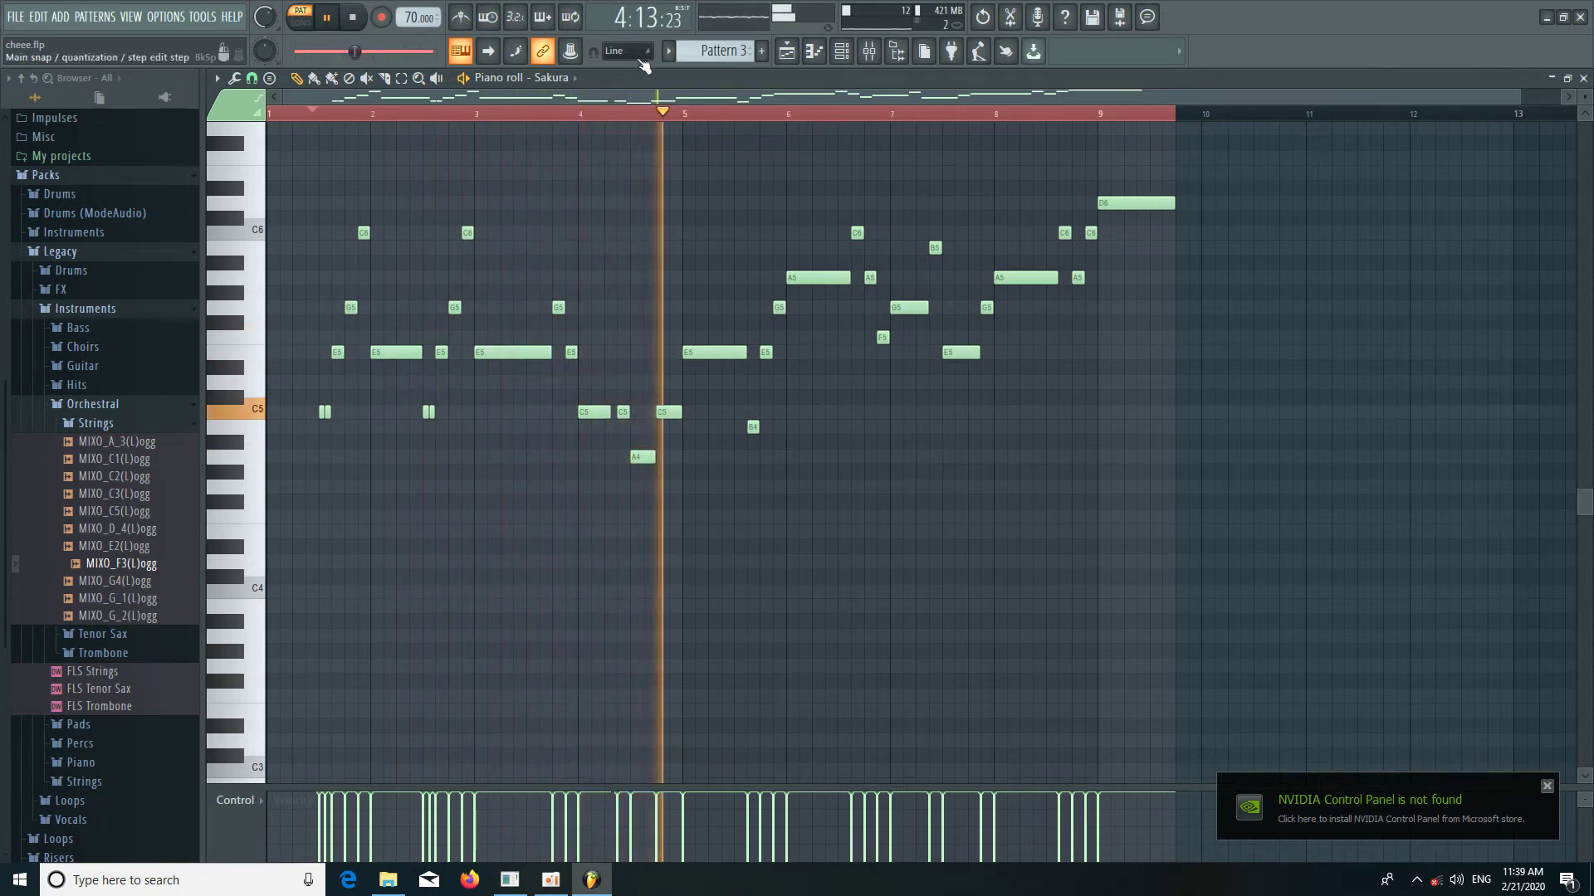
scroll(627, 120, up, 6)
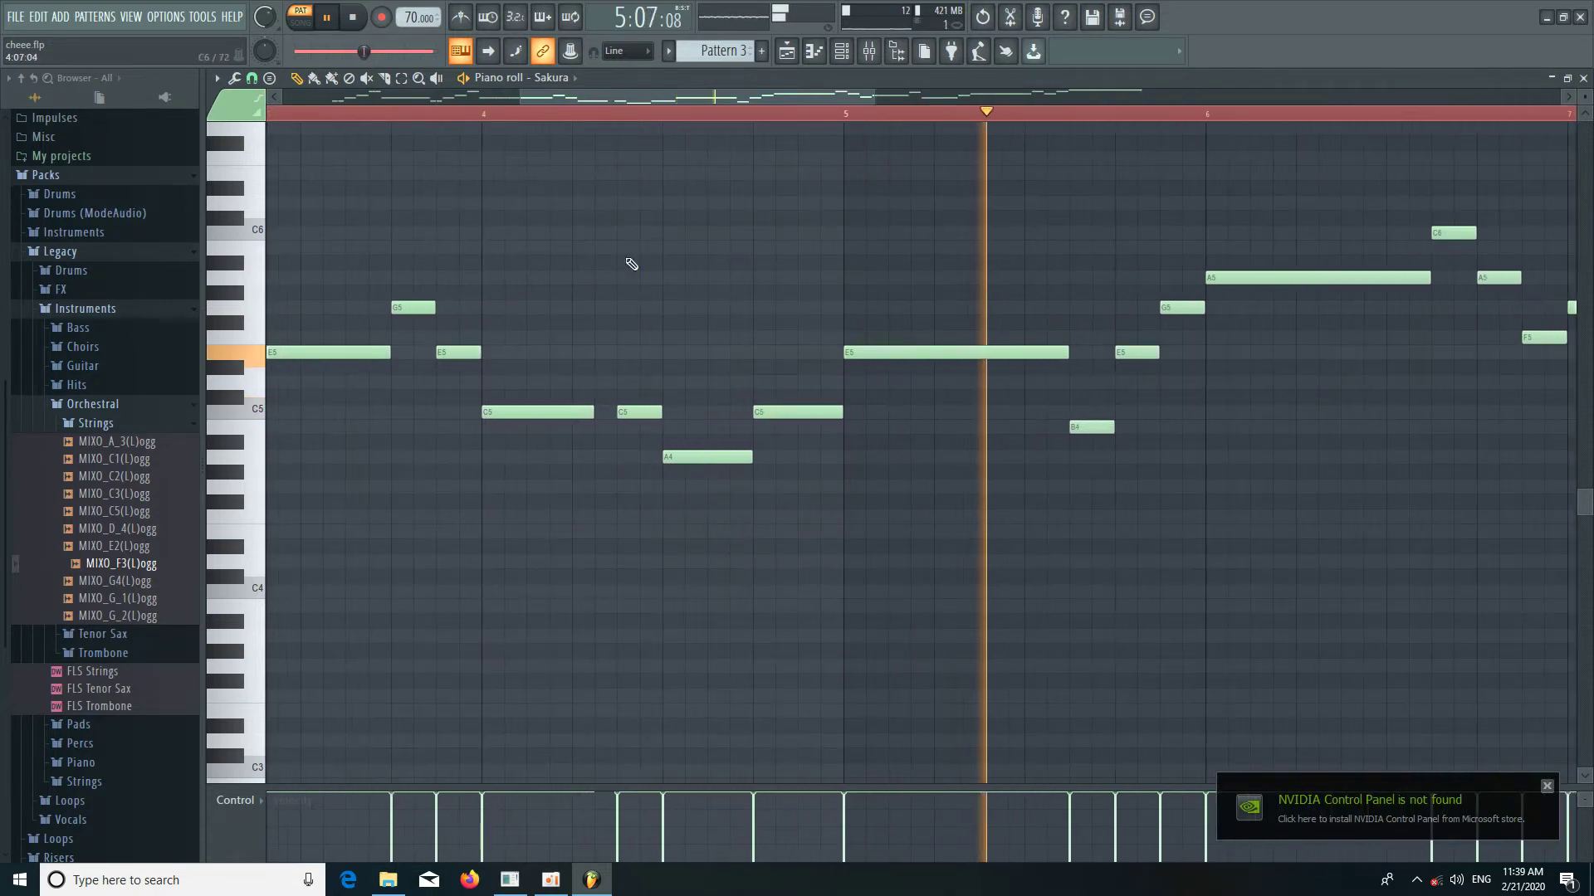
scroll(705, 117, down, 4)
scroll(704, 117, down, 4)
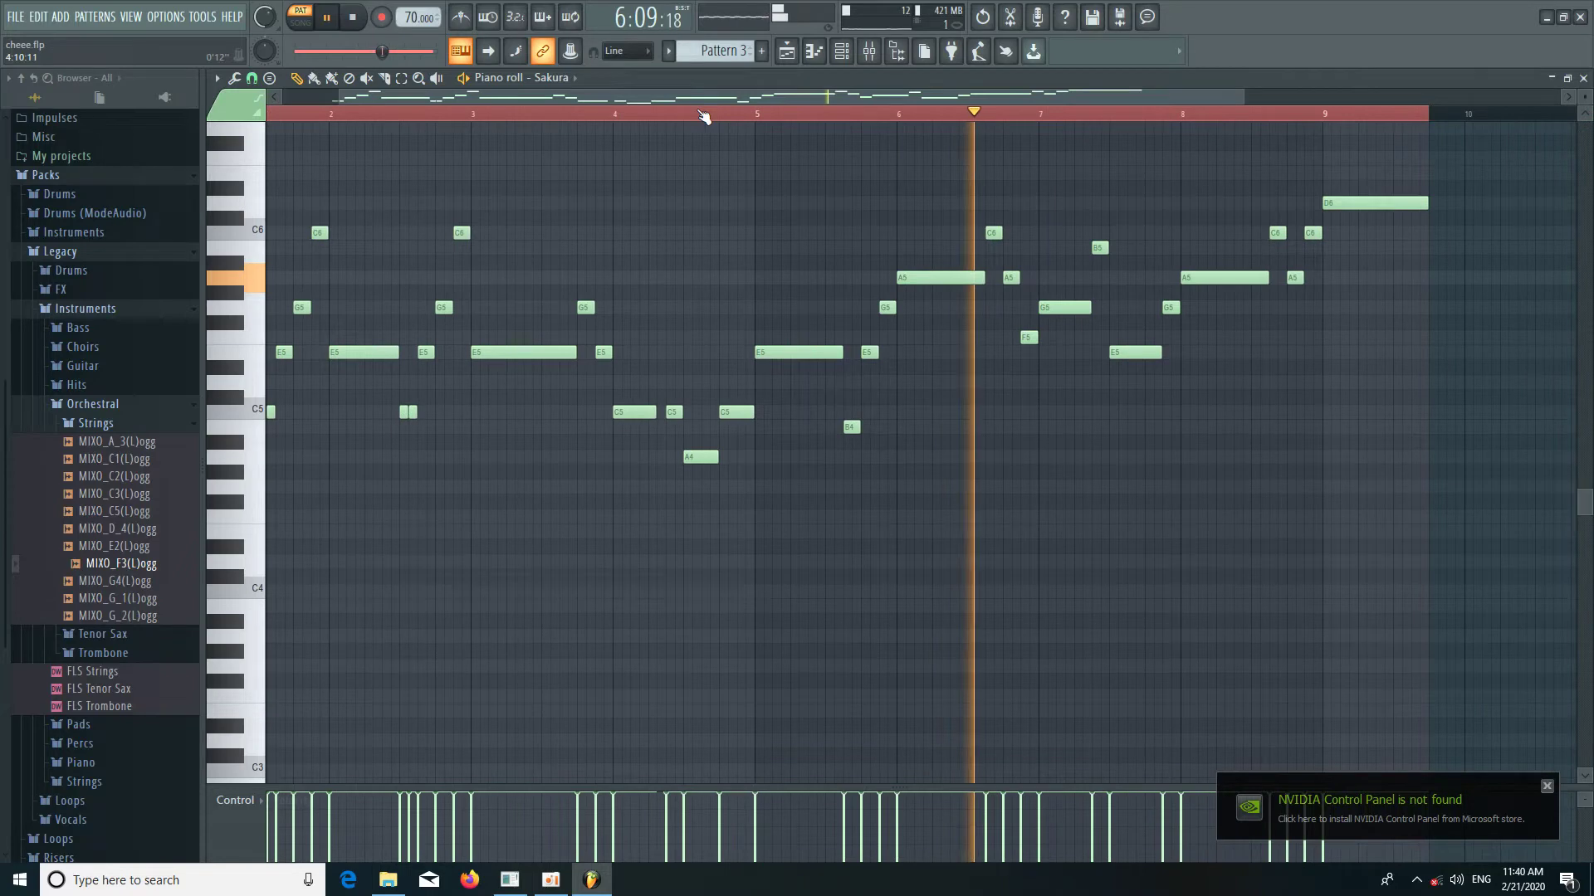
scroll(705, 117, down, 2)
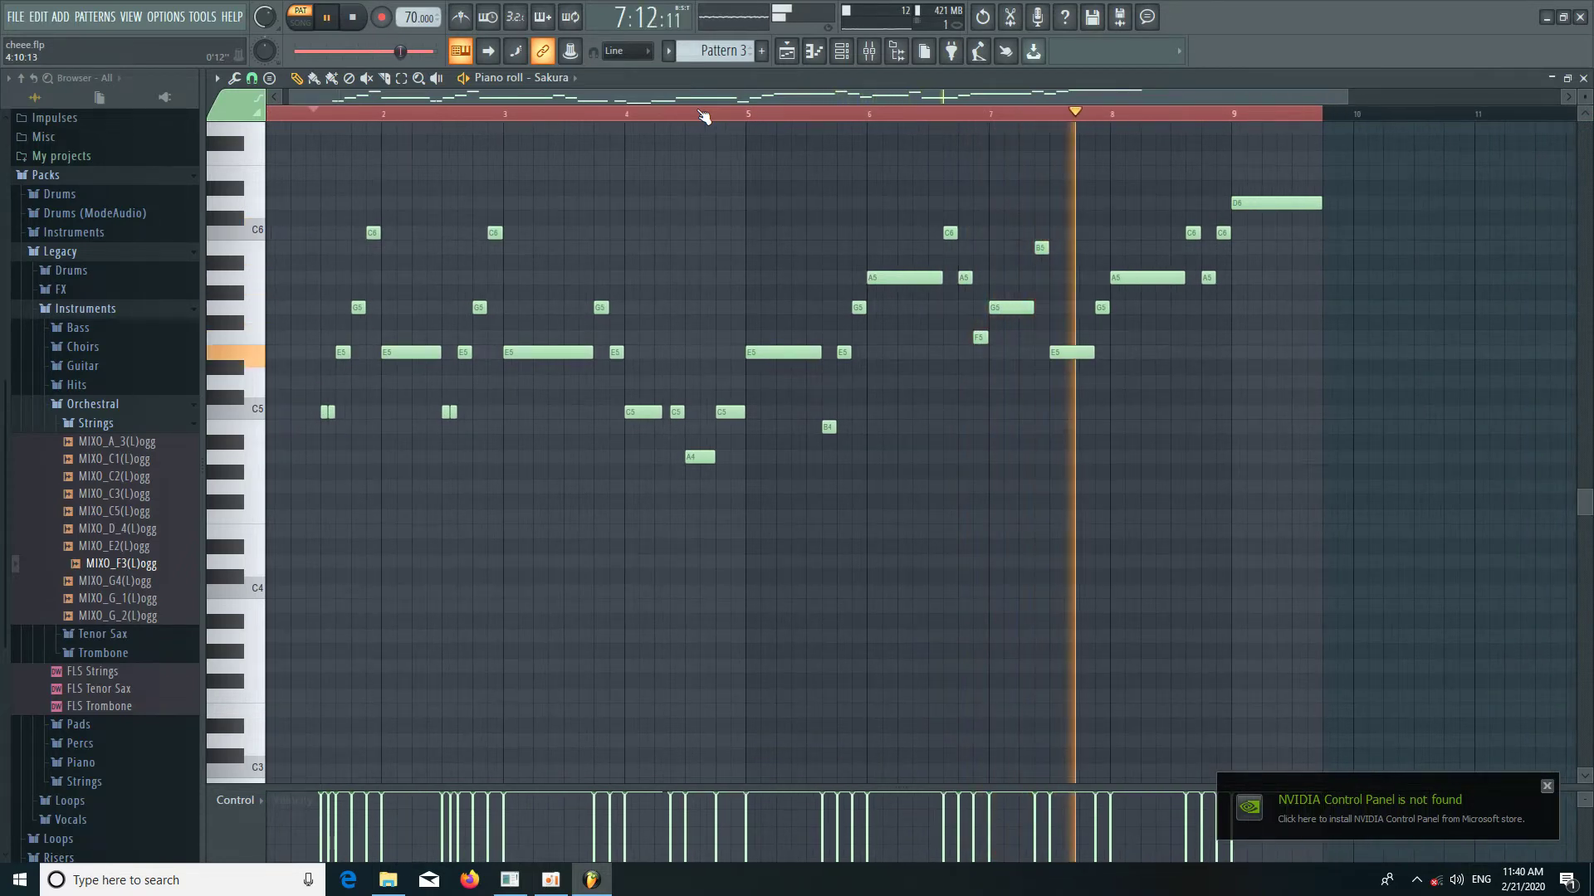
scroll(705, 117, down, 1)
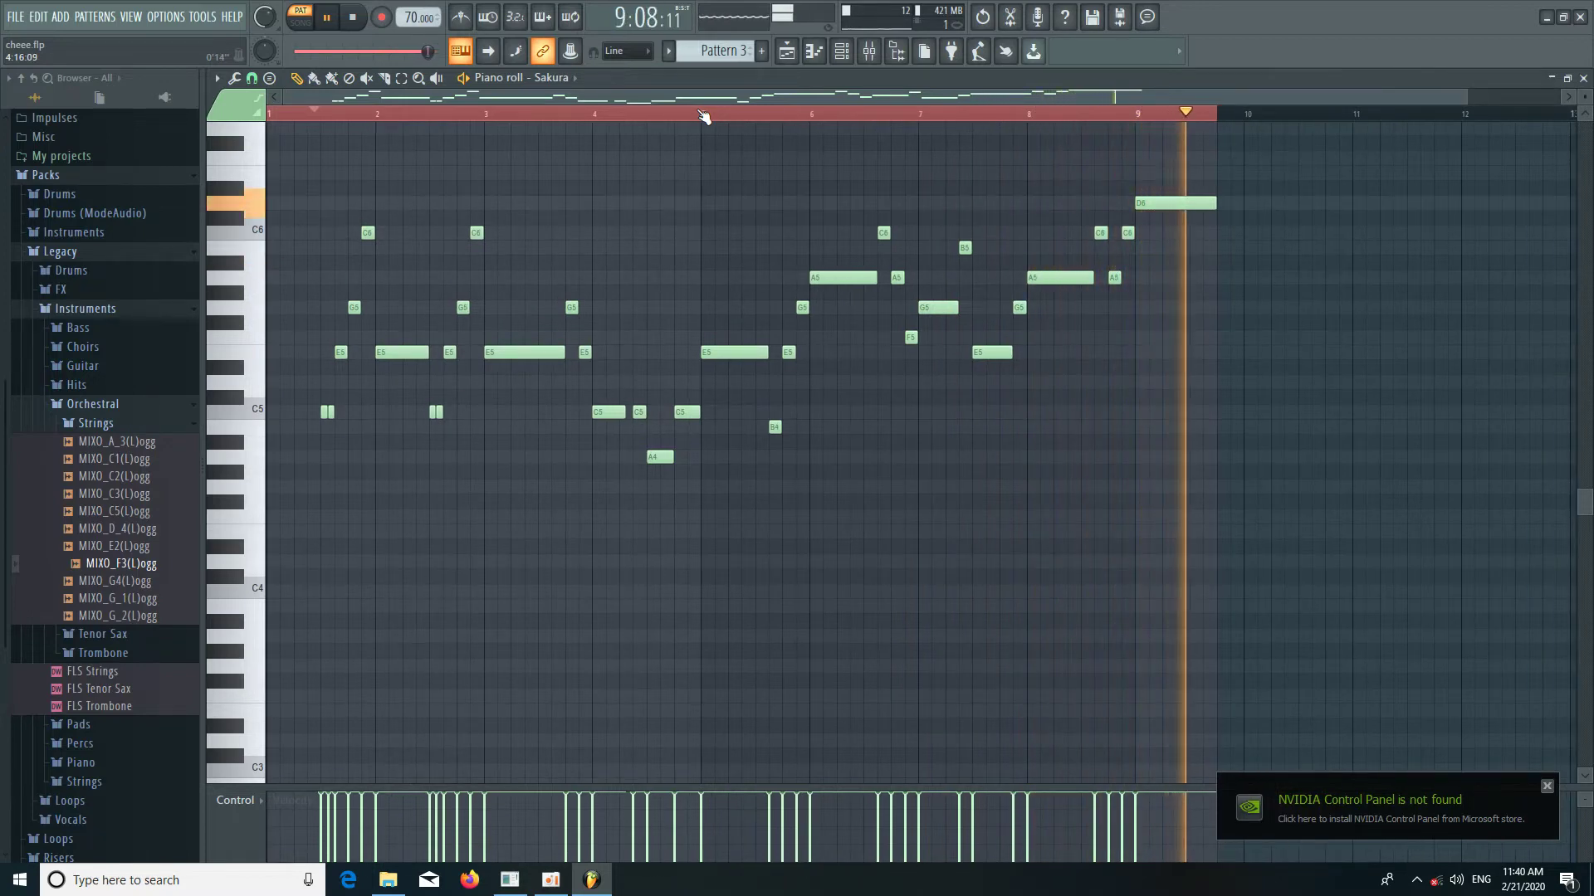
key(space)
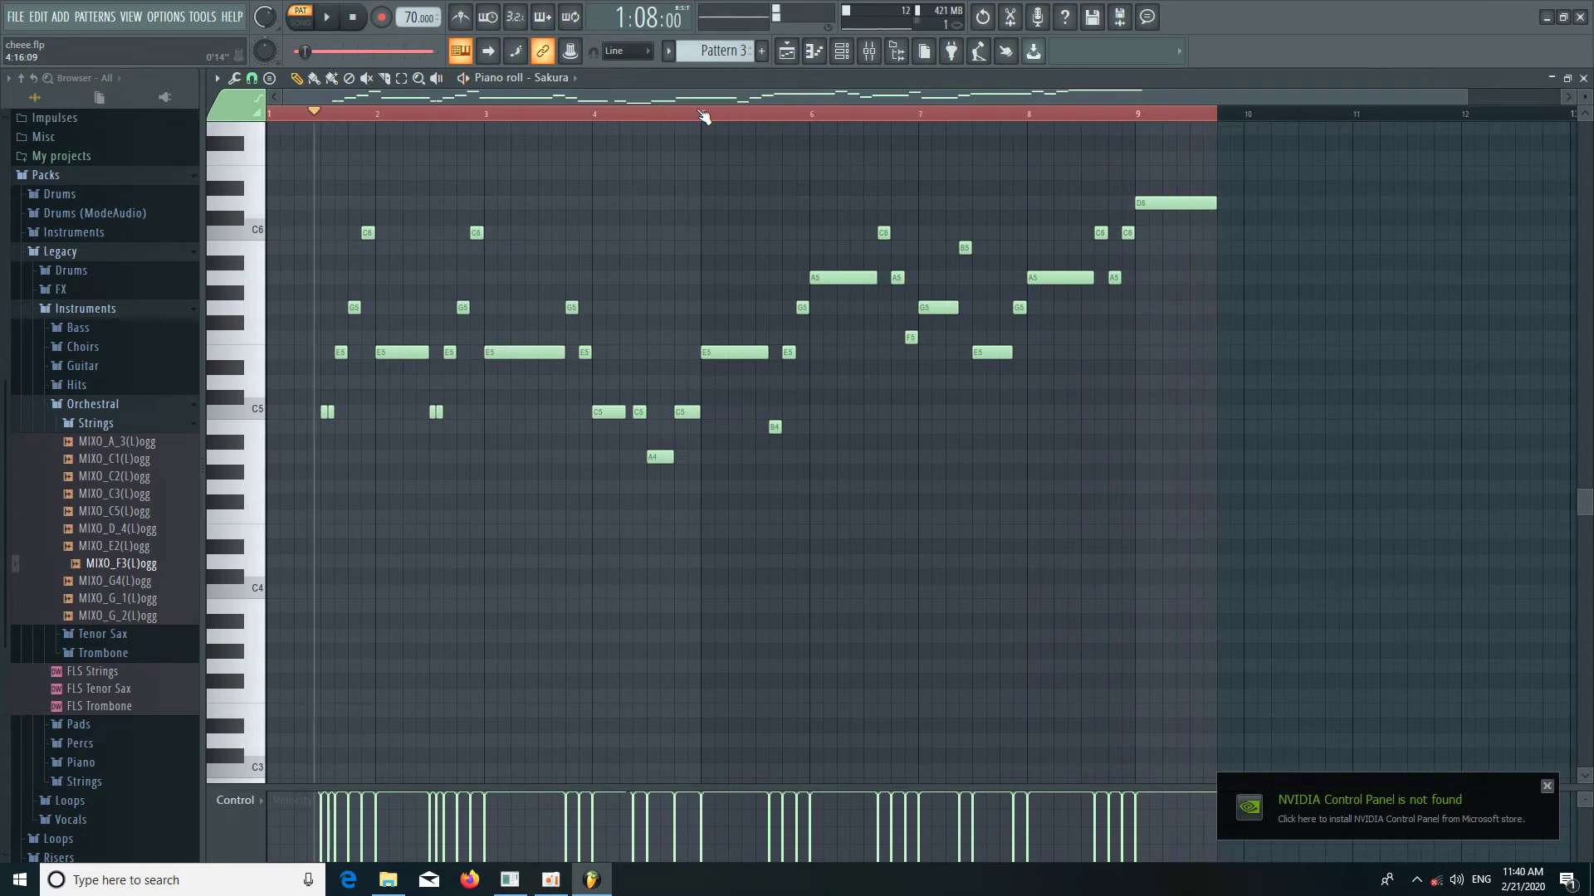
Open the Pattern 5 string chords from the playlist in the String patch 2 piano roll.
click(787, 51)
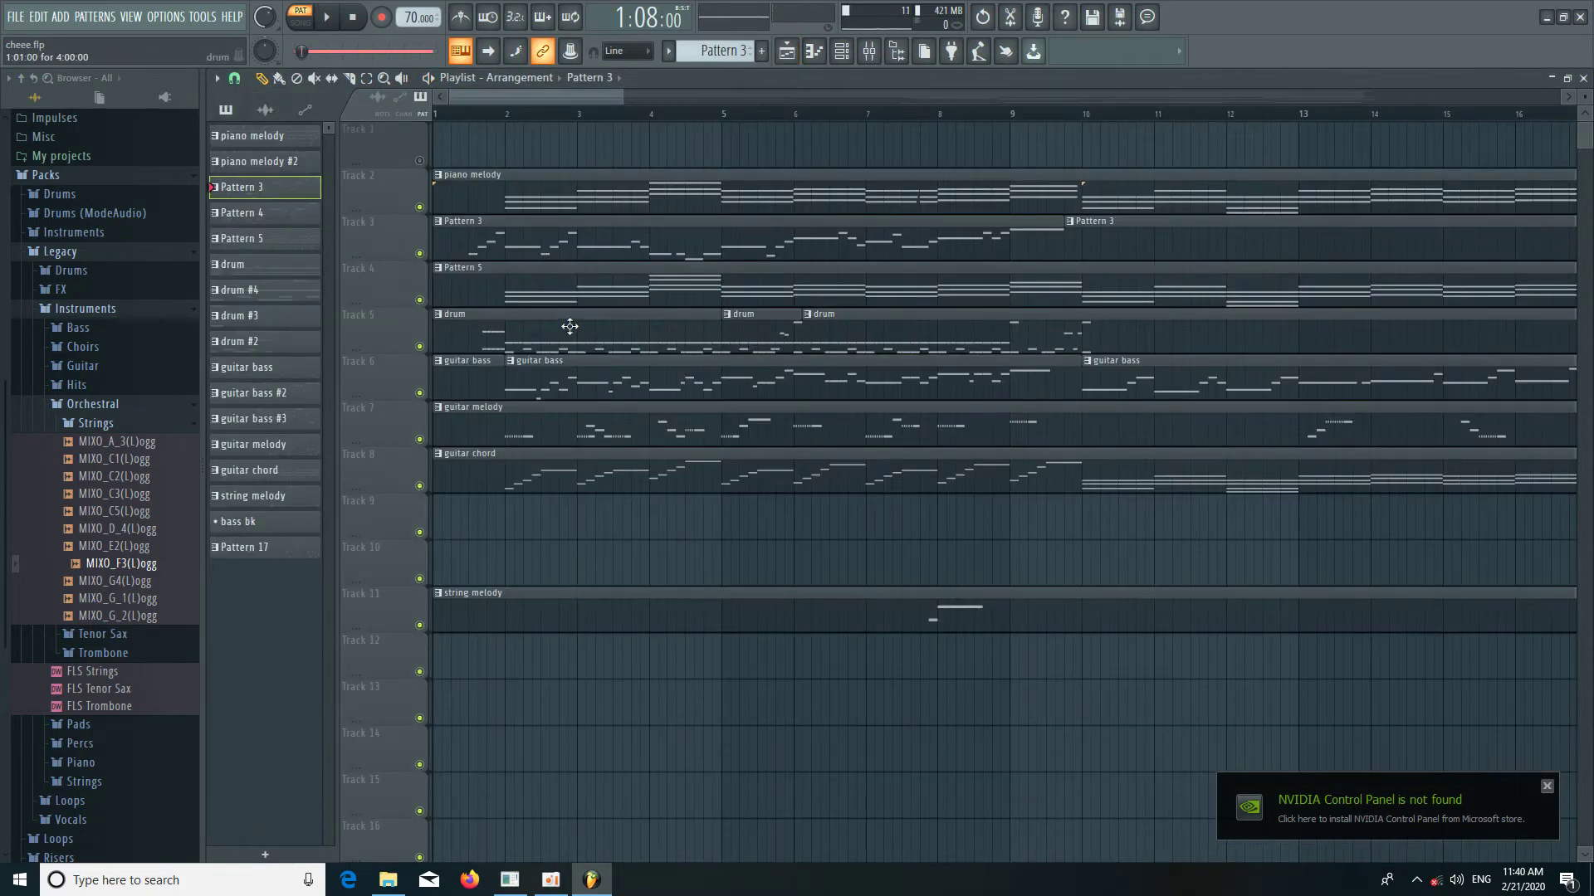
double_click(467, 289)
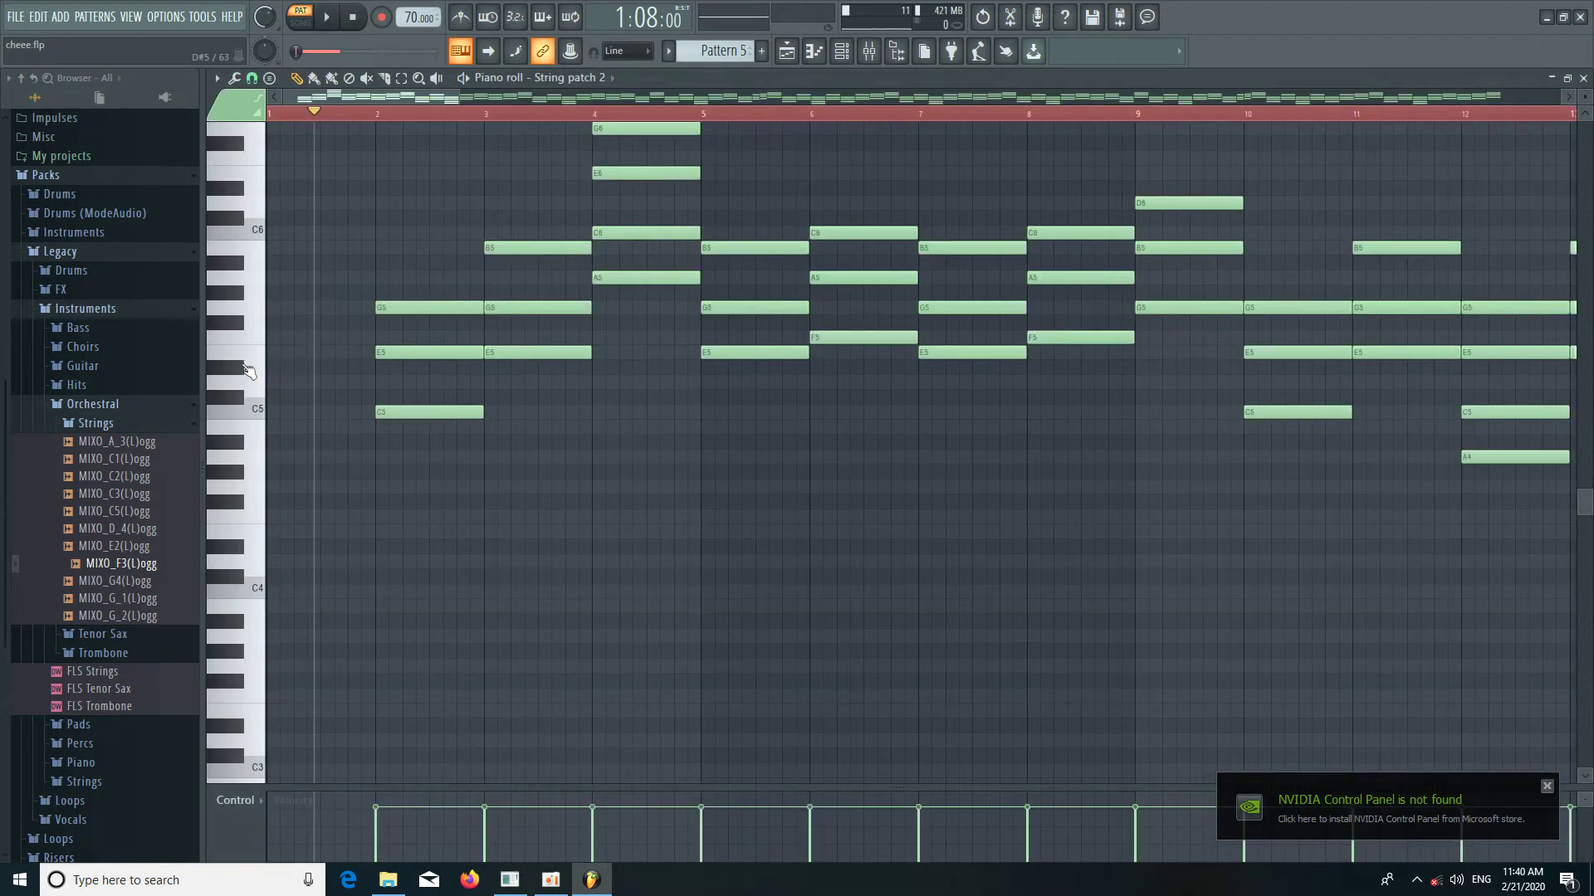
click(248, 317)
scroll(428, 346, up, 3)
scroll(396, 116, up, 3)
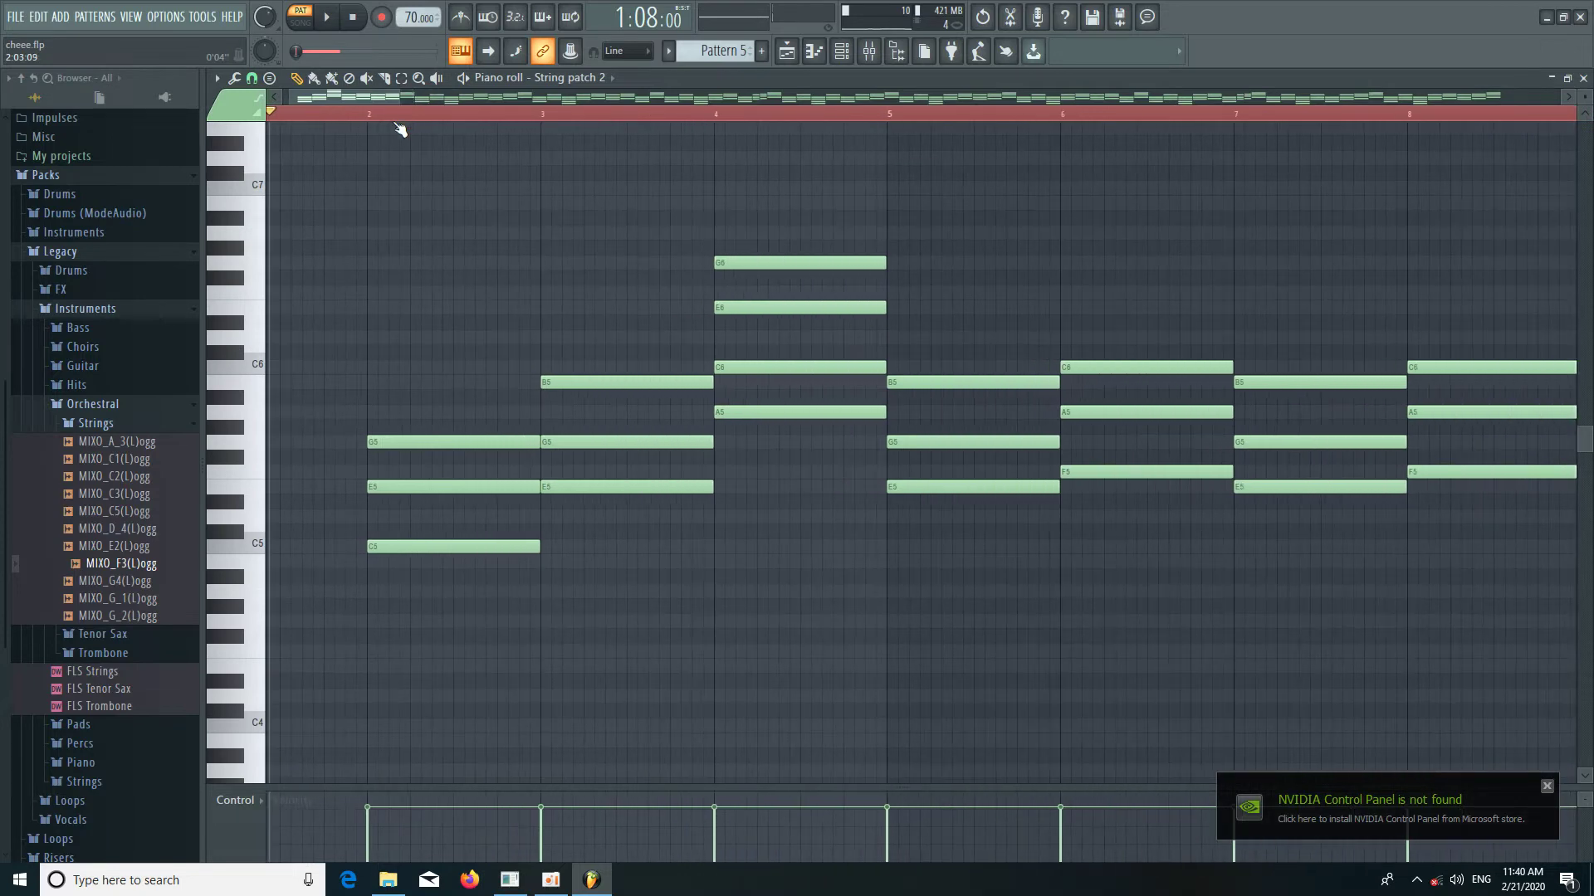
scroll(415, 342, down, 2)
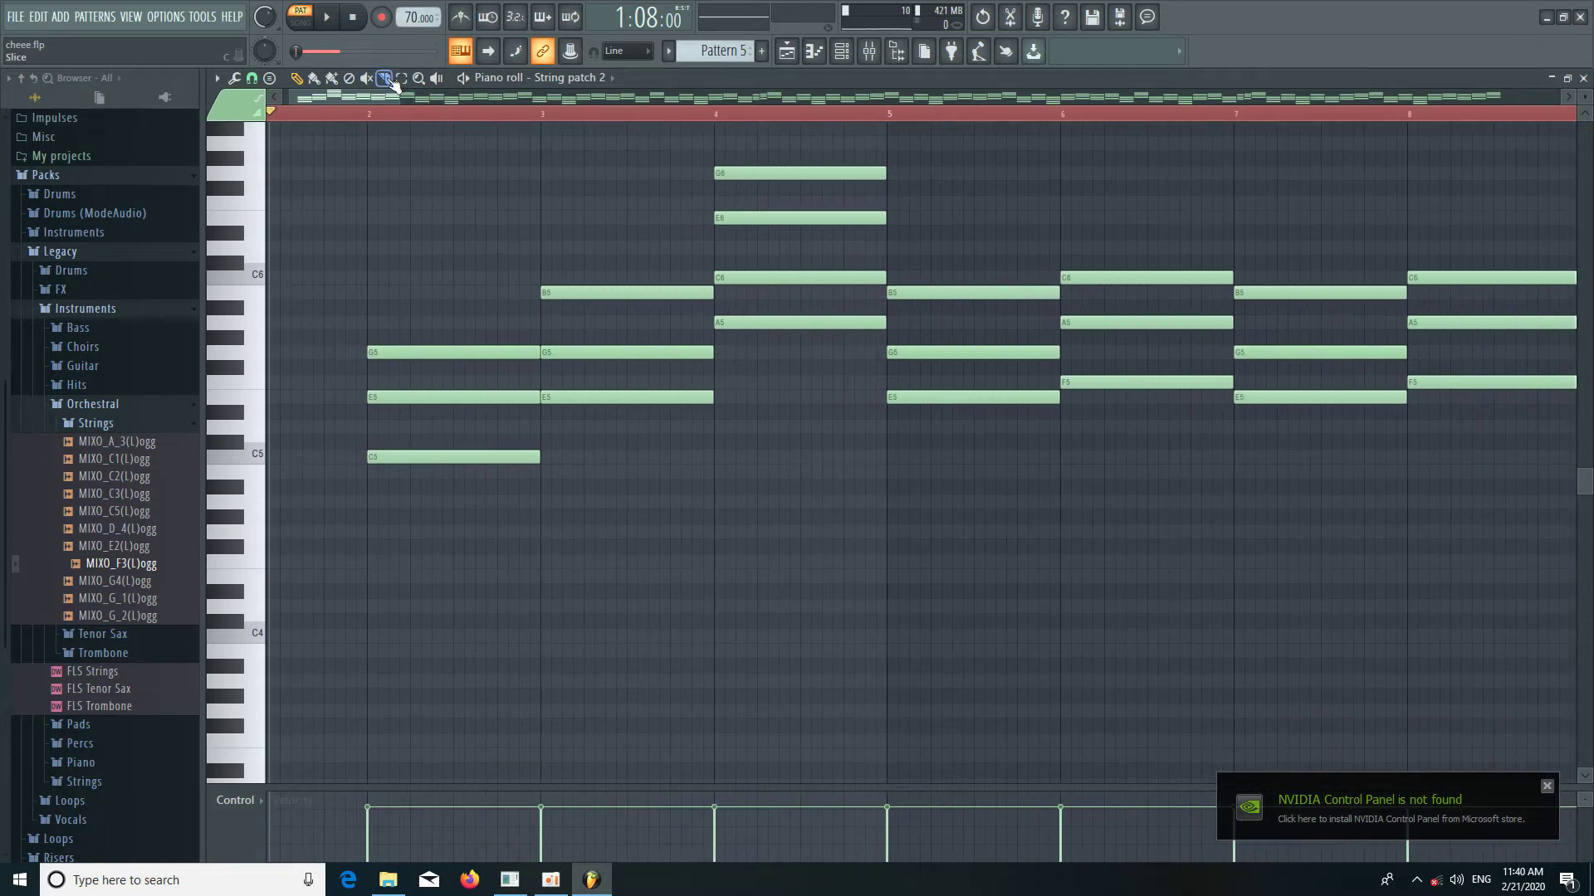
Try slicing the bar 2 chord of C5, E5 and G5 into four equal quarter-bar parts.
drag(428, 316, 421, 540)
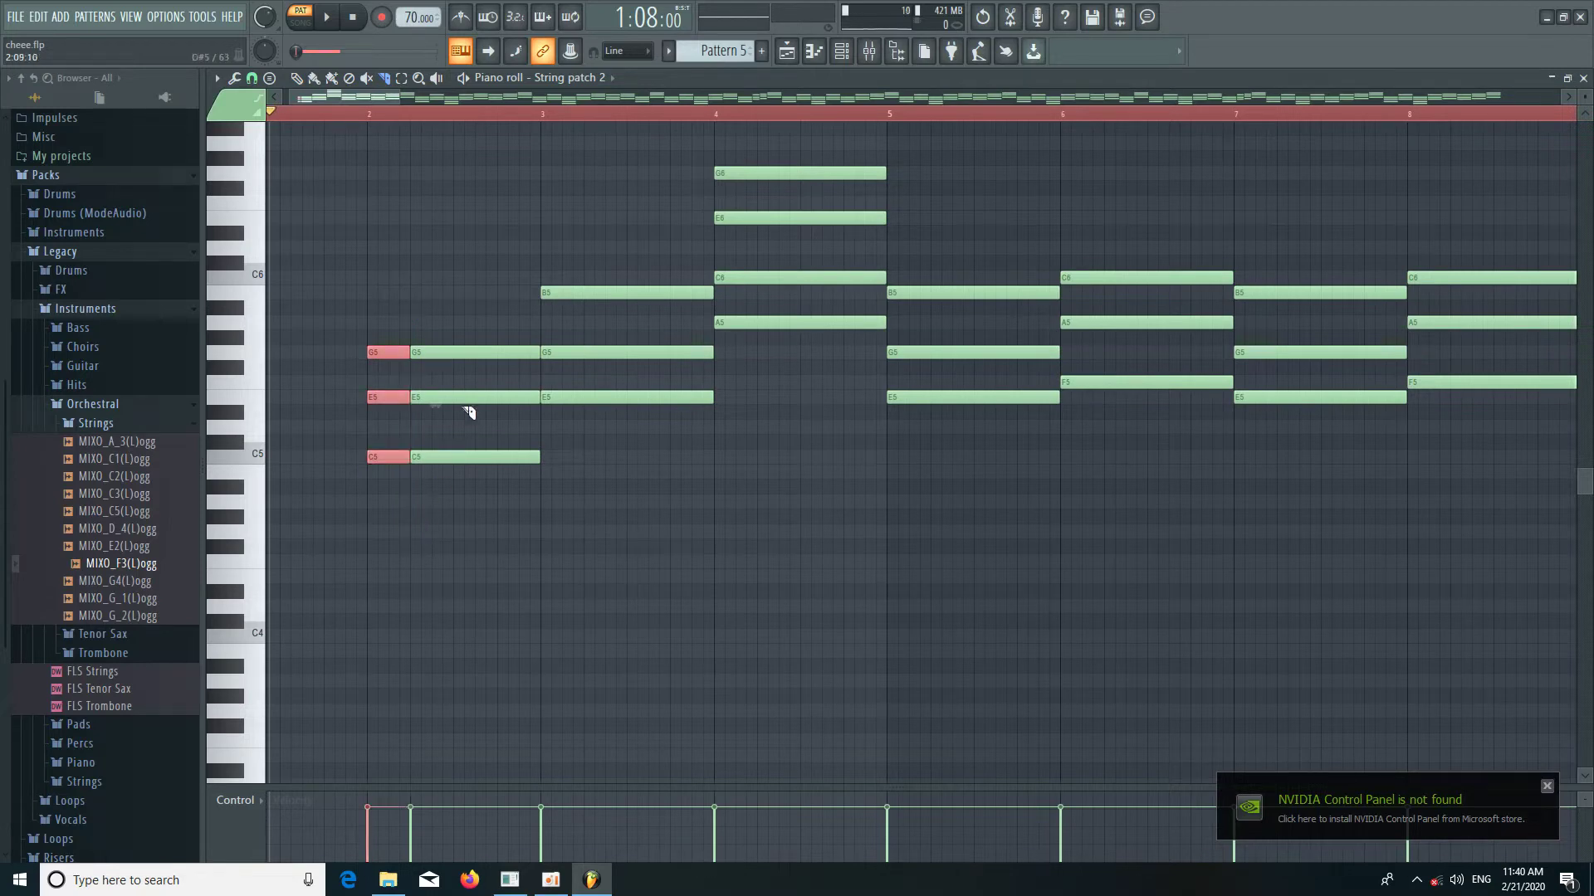
drag(462, 342, 462, 518)
drag(508, 342, 498, 522)
Delete the extra slices of the bar 2 chord and stretch its C5, E5 and G5 notes back to a full bar.
click(299, 79)
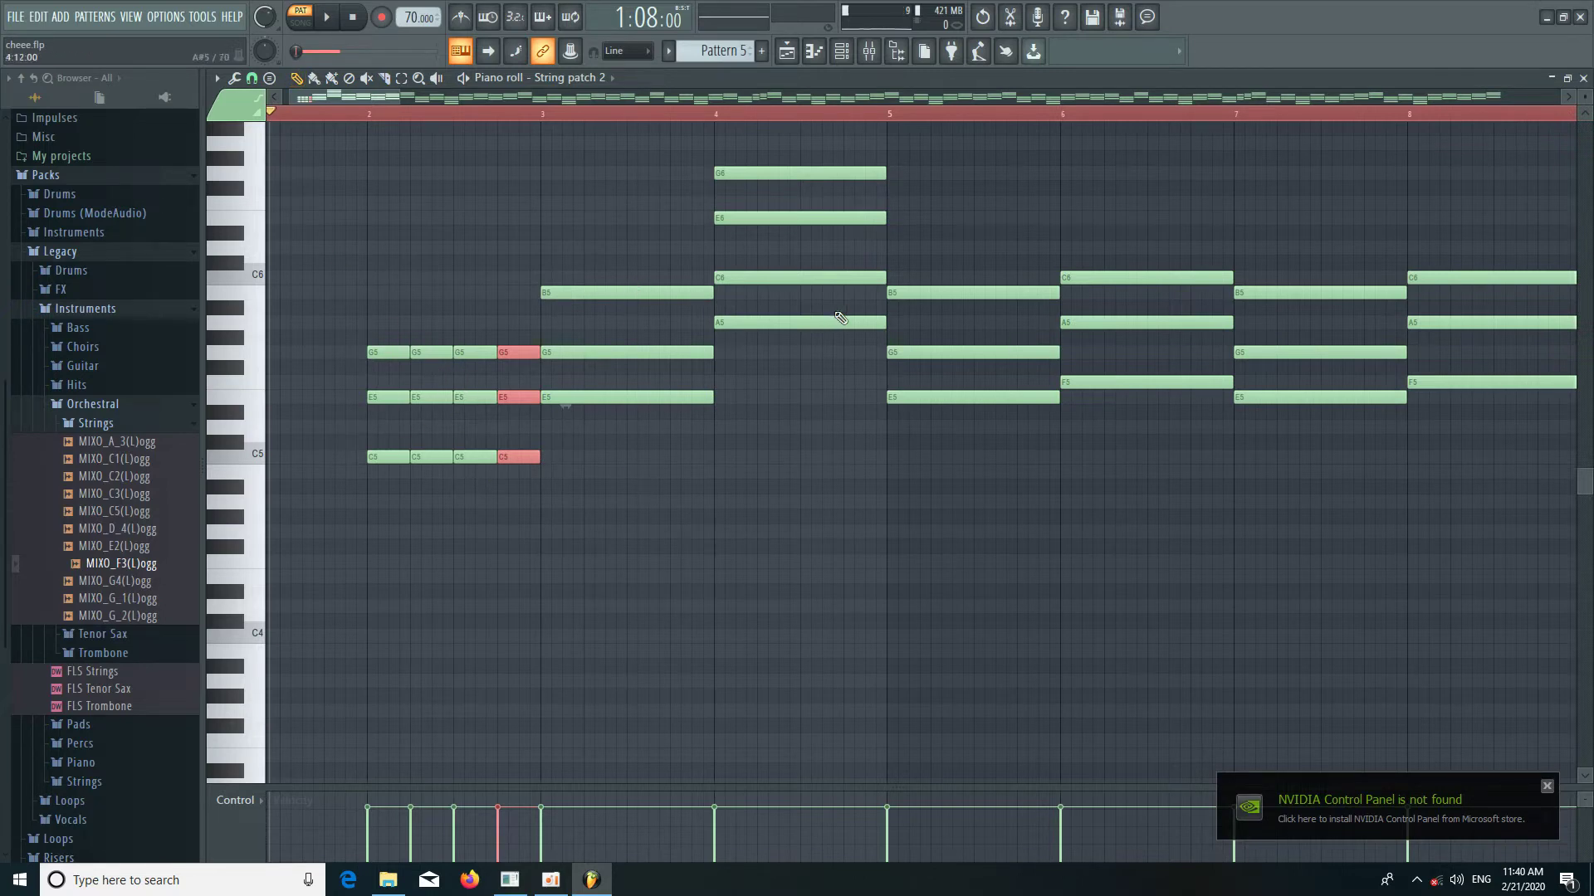
right_click(516, 457)
right_click(515, 397)
right_click(510, 352)
right_click(476, 398)
right_click(467, 457)
right_click(446, 398)
right_click(446, 352)
right_click(434, 457)
drag(410, 457, 519, 459)
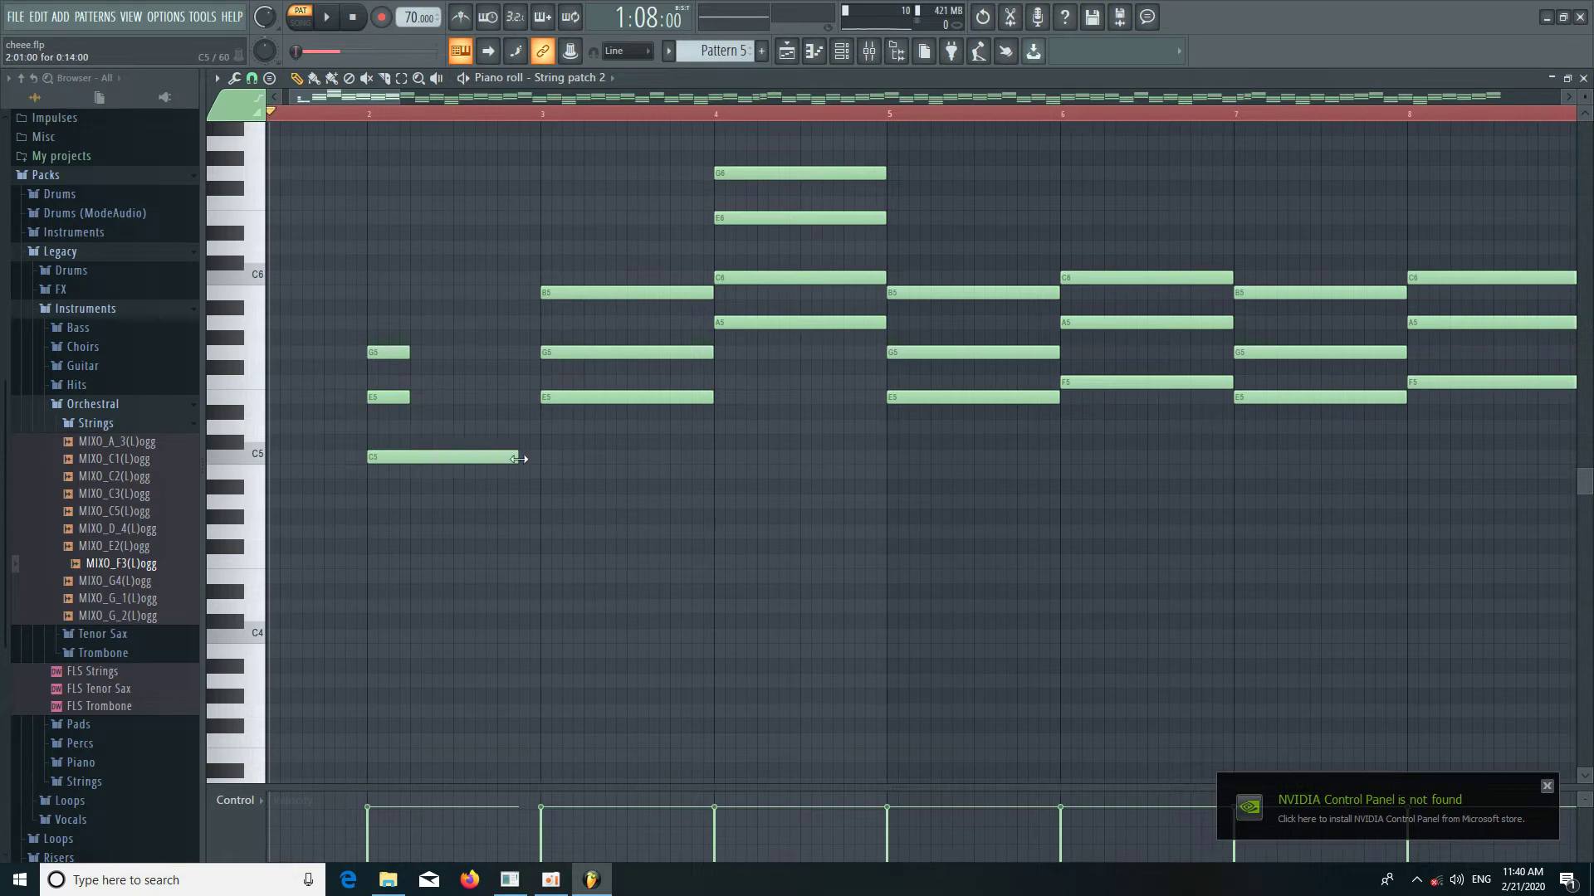
drag(410, 397, 529, 398)
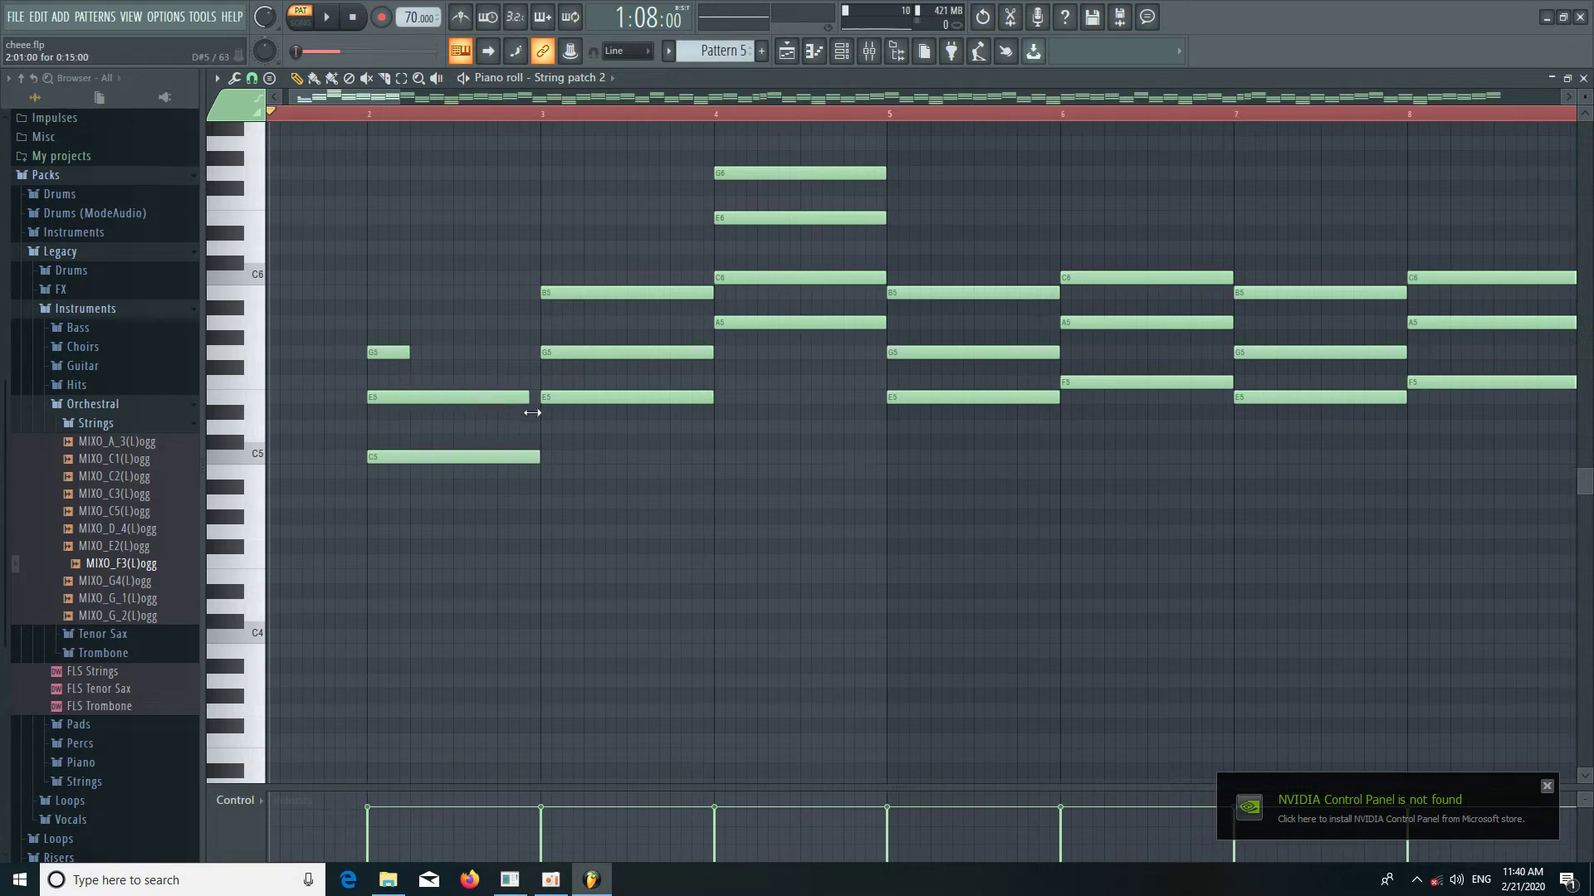
drag(409, 353, 550, 353)
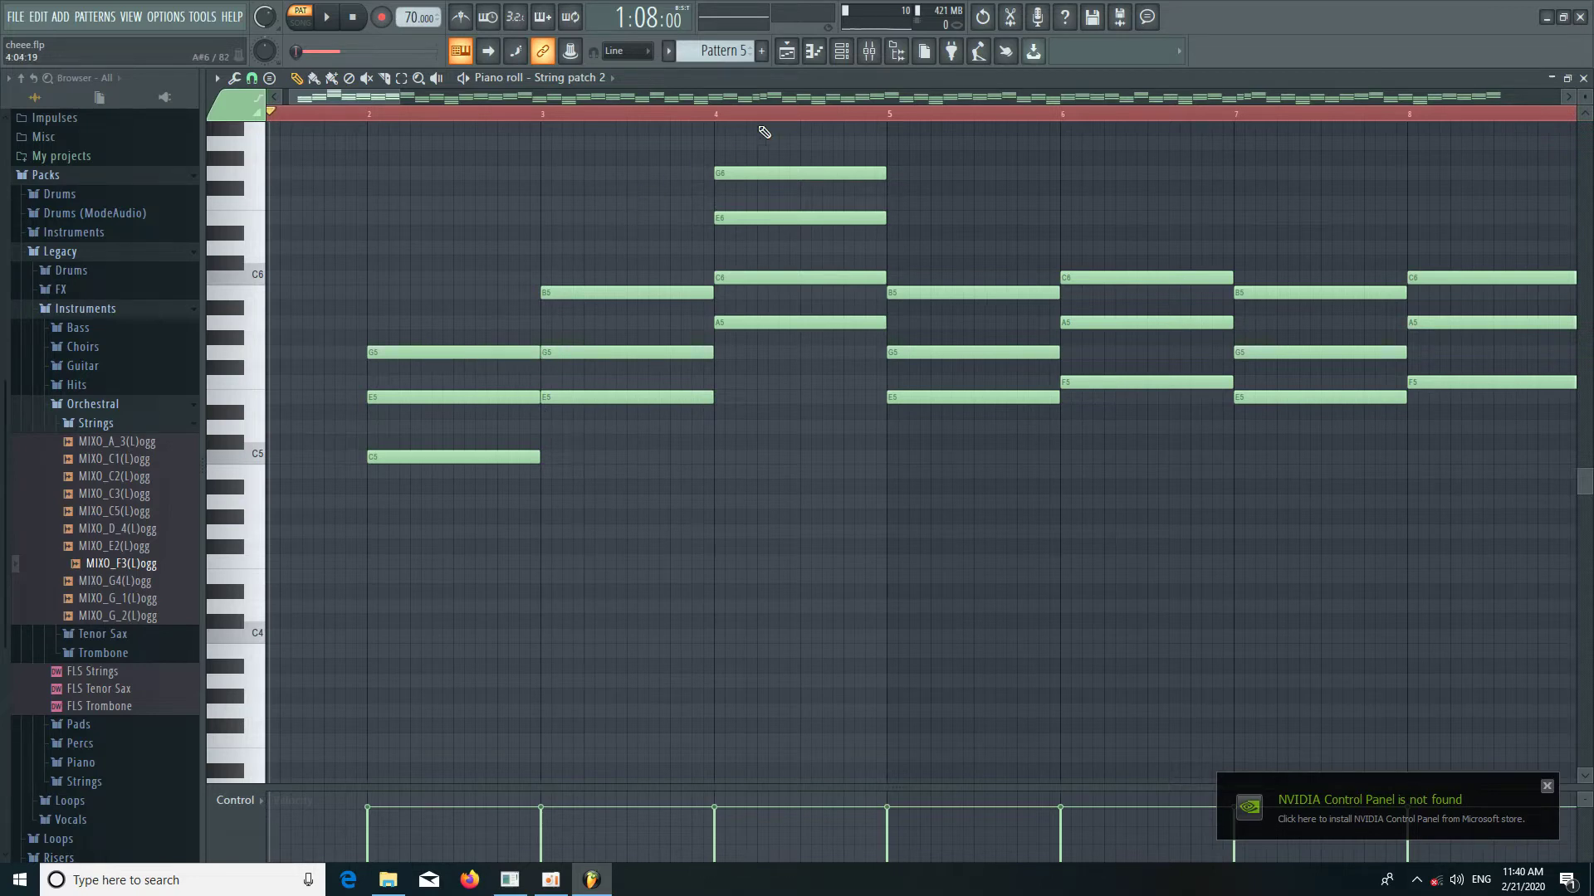
Open the drum pattern from the playlist in the FPC piano roll and play its opening bars.
click(786, 51)
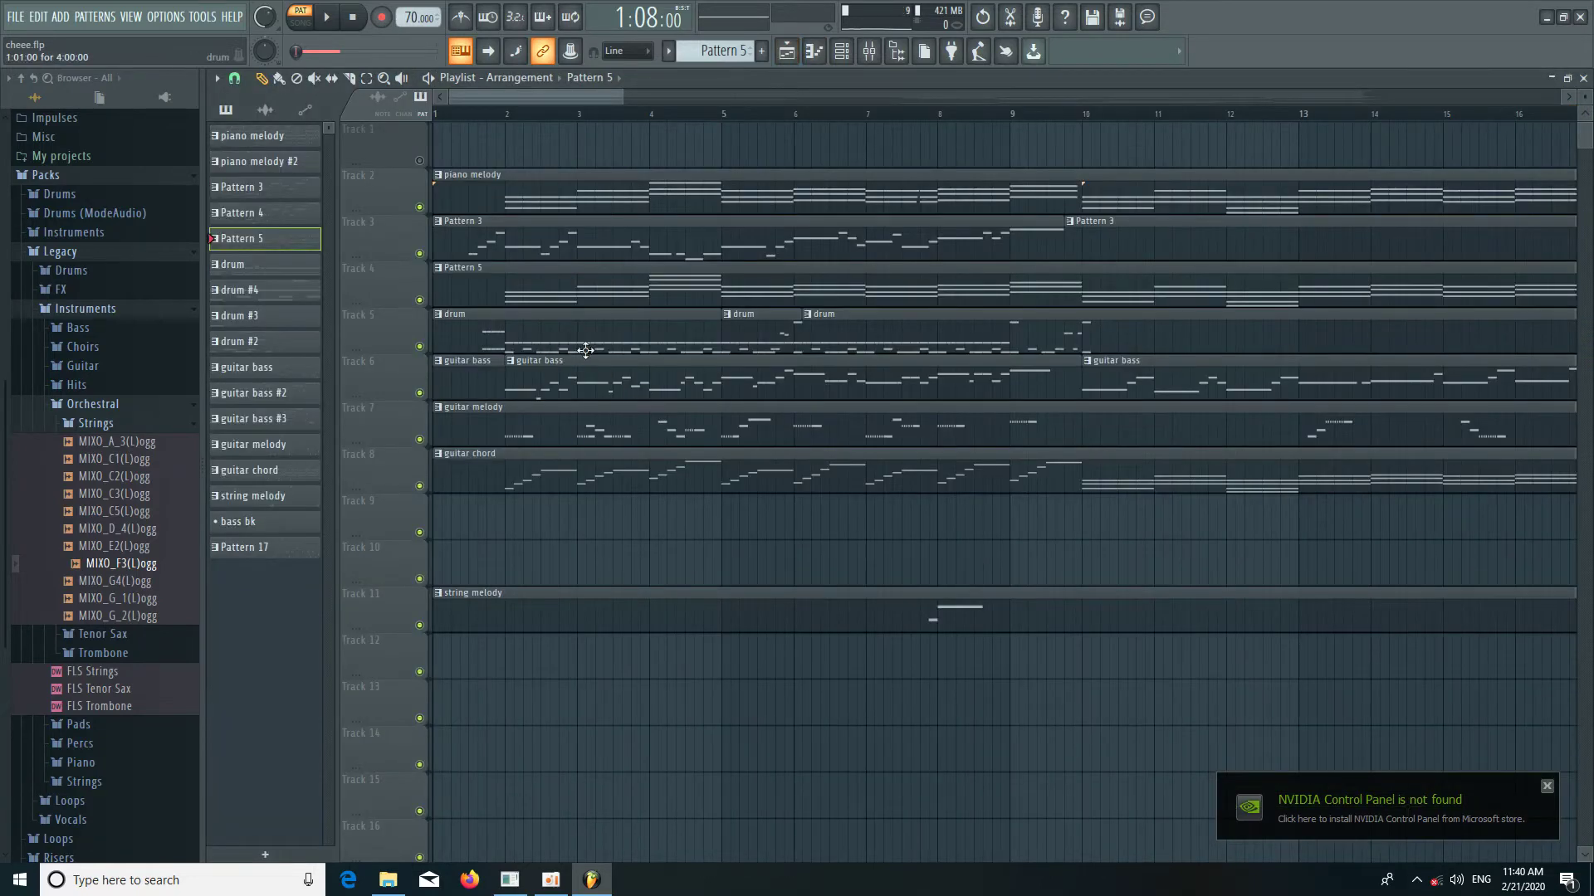
double_click(467, 341)
scroll(434, 466, down, 5)
scroll(423, 132, up, 2)
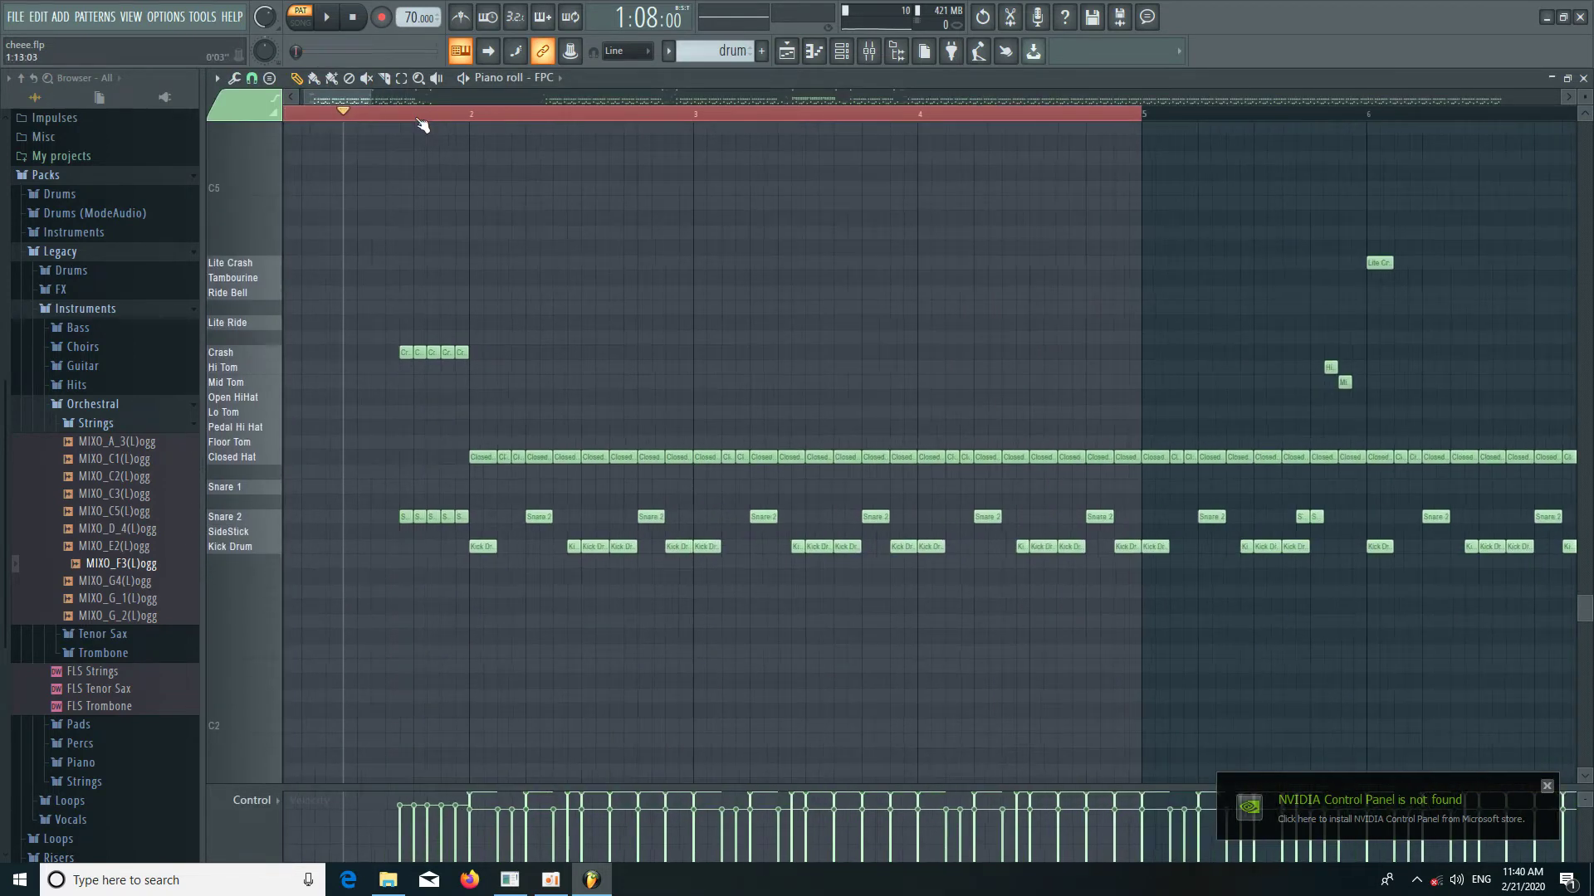
scroll(423, 120, up, 1)
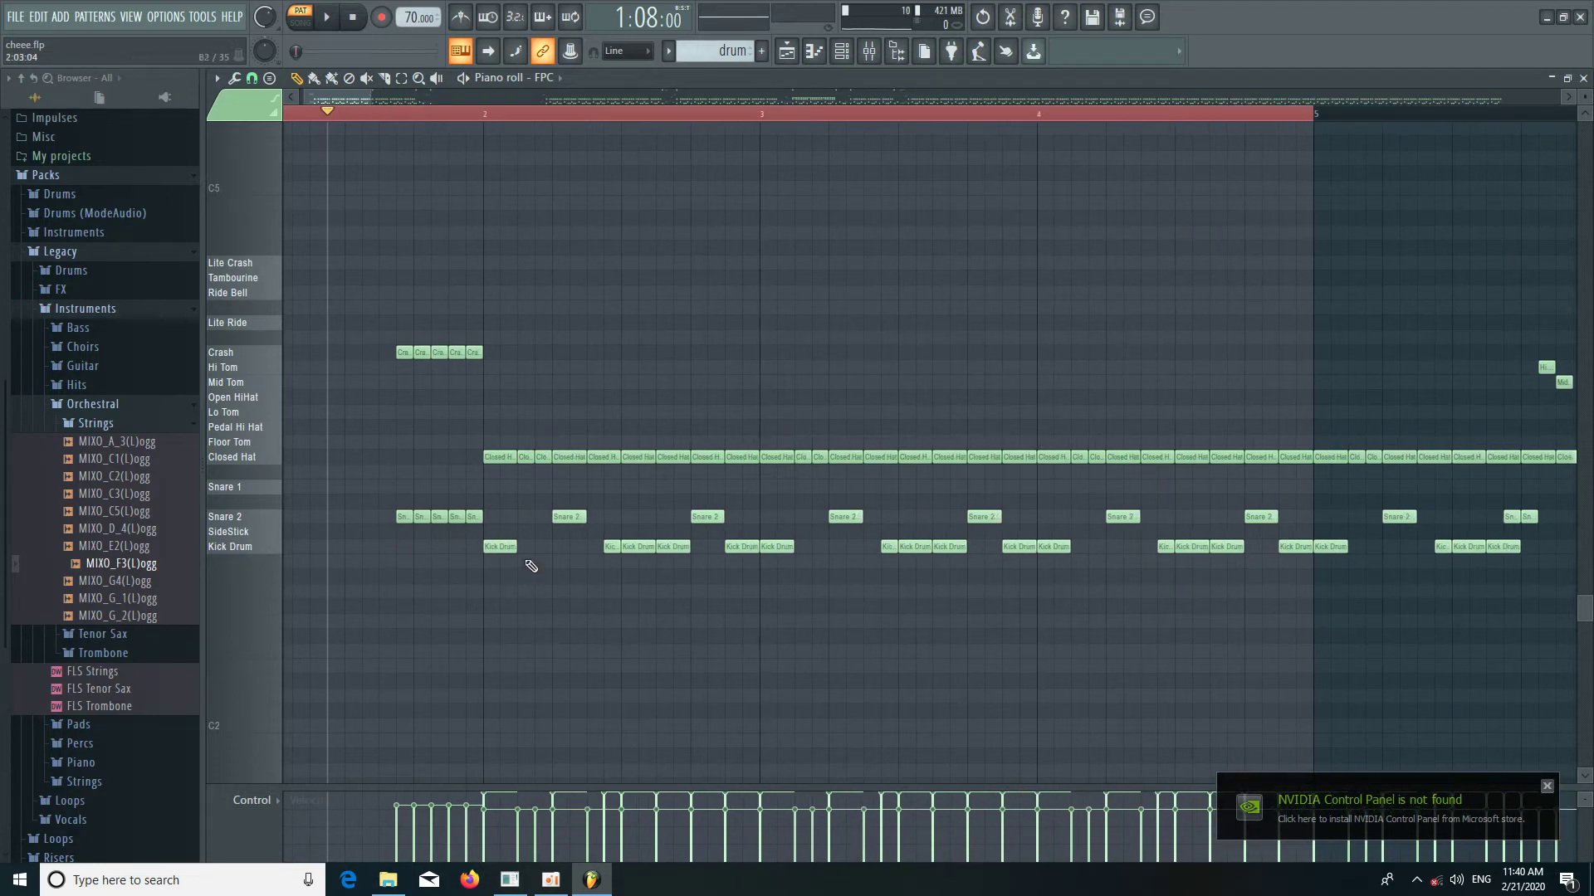
key(space)
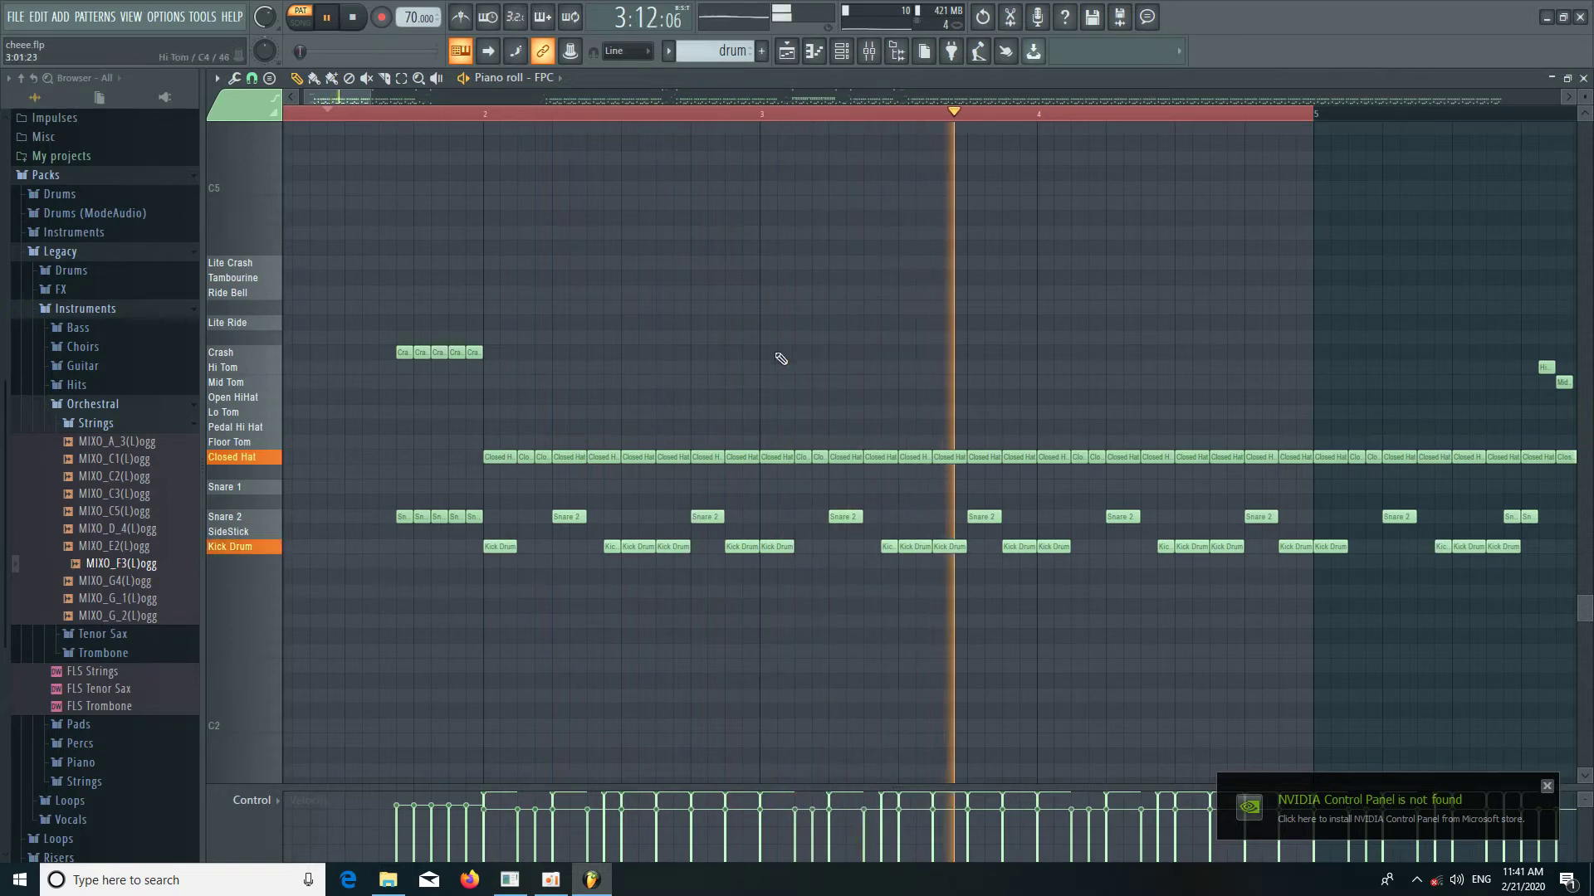
key(space)
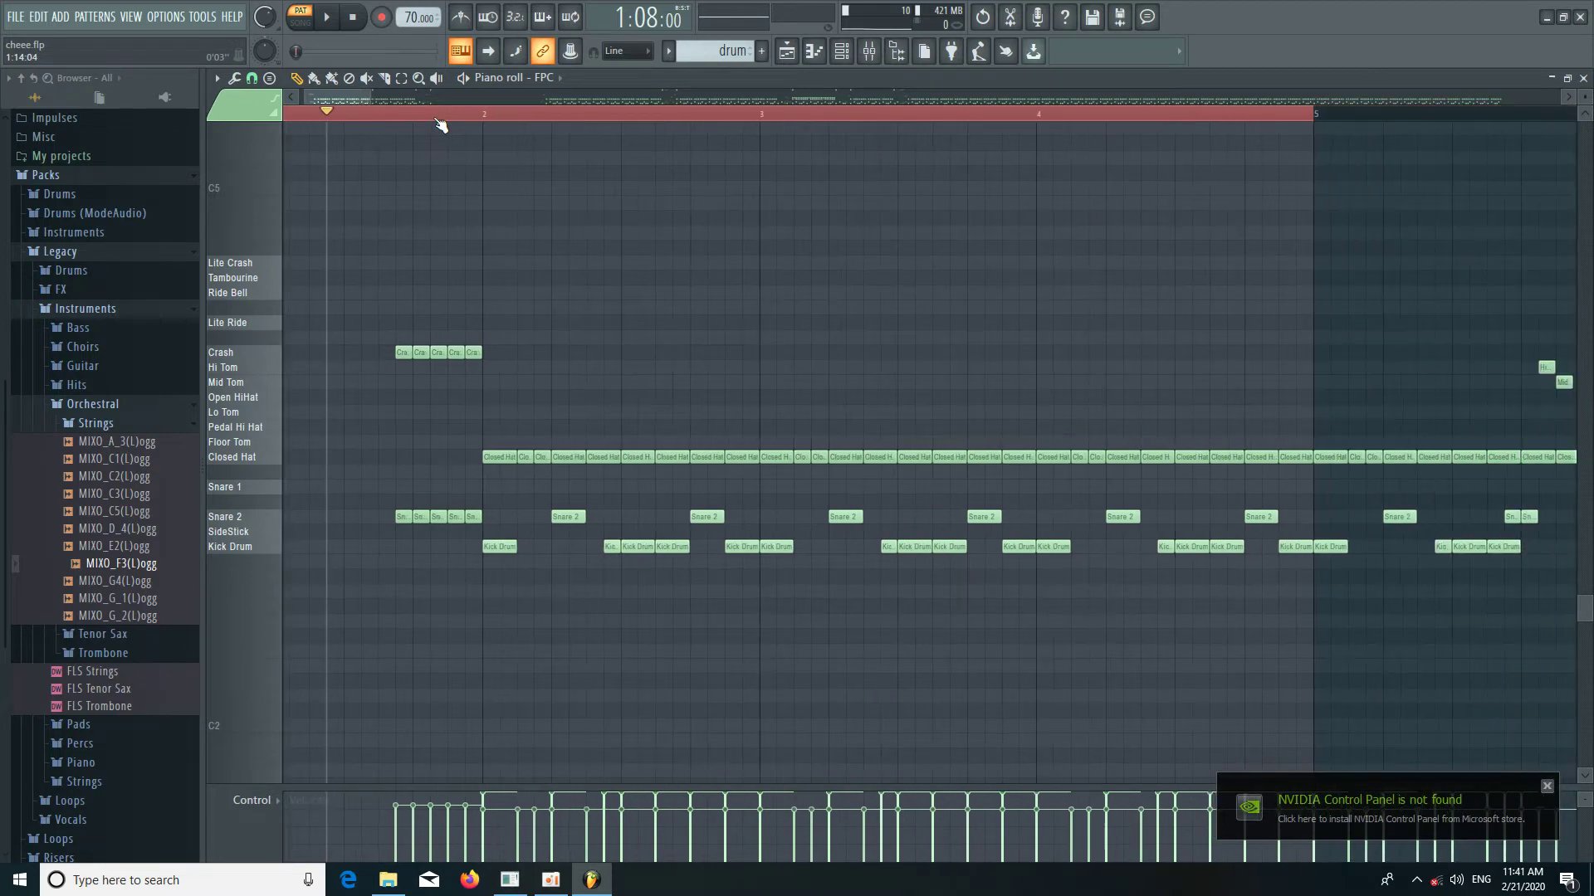
Audition the Closed Hat, Pedal Hi Hat and Open HiHat sounds of the drum kit.
scroll(502, 469, down, 2)
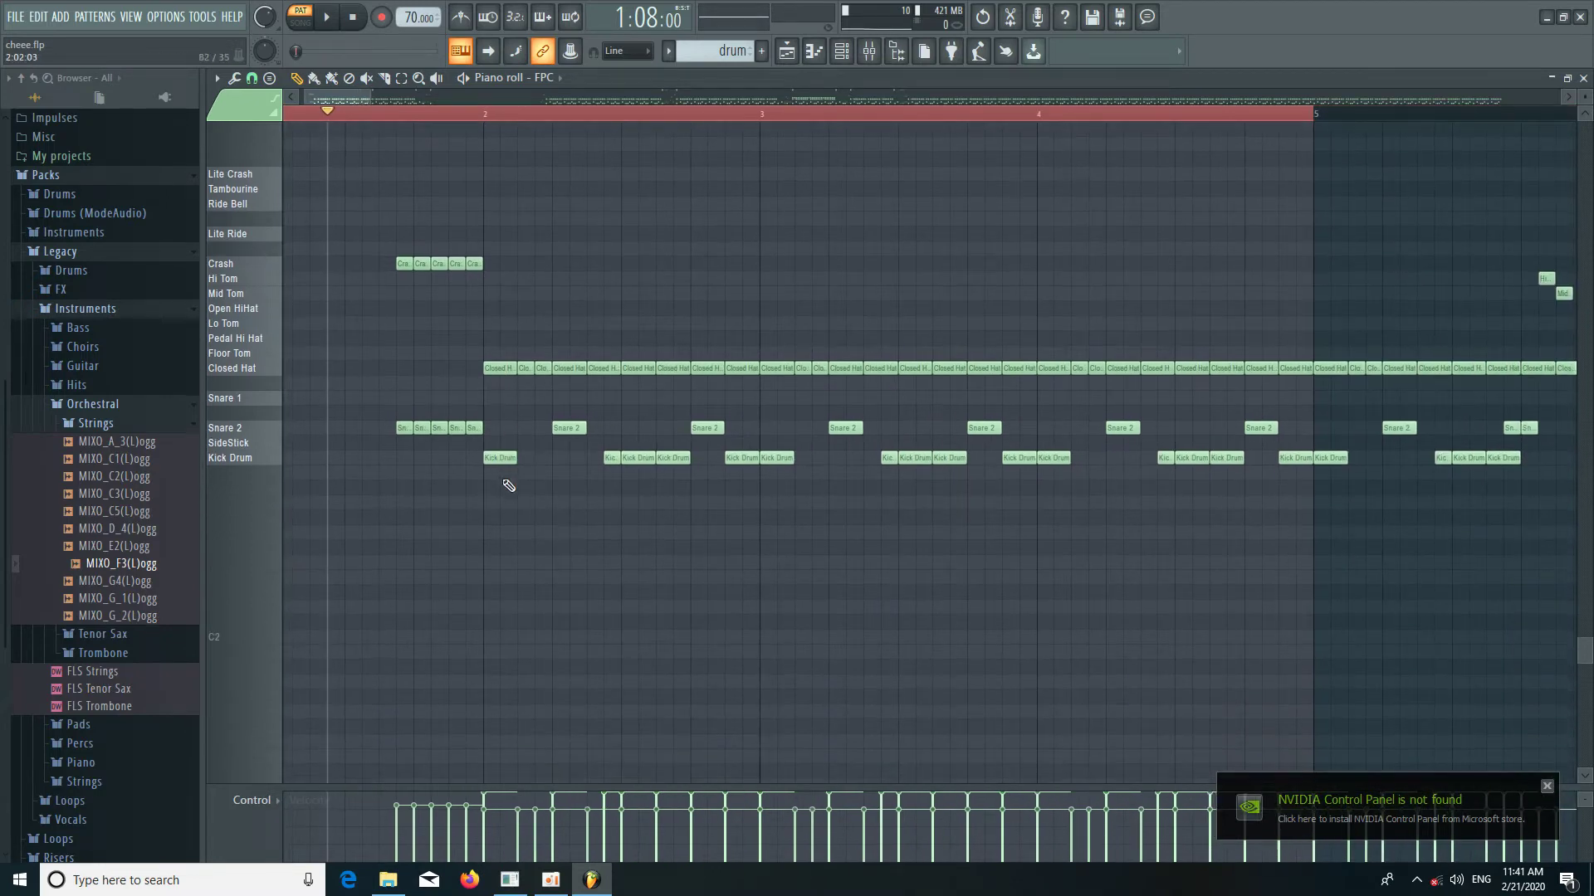
click(278, 366)
click(278, 340)
click(278, 341)
click(271, 310)
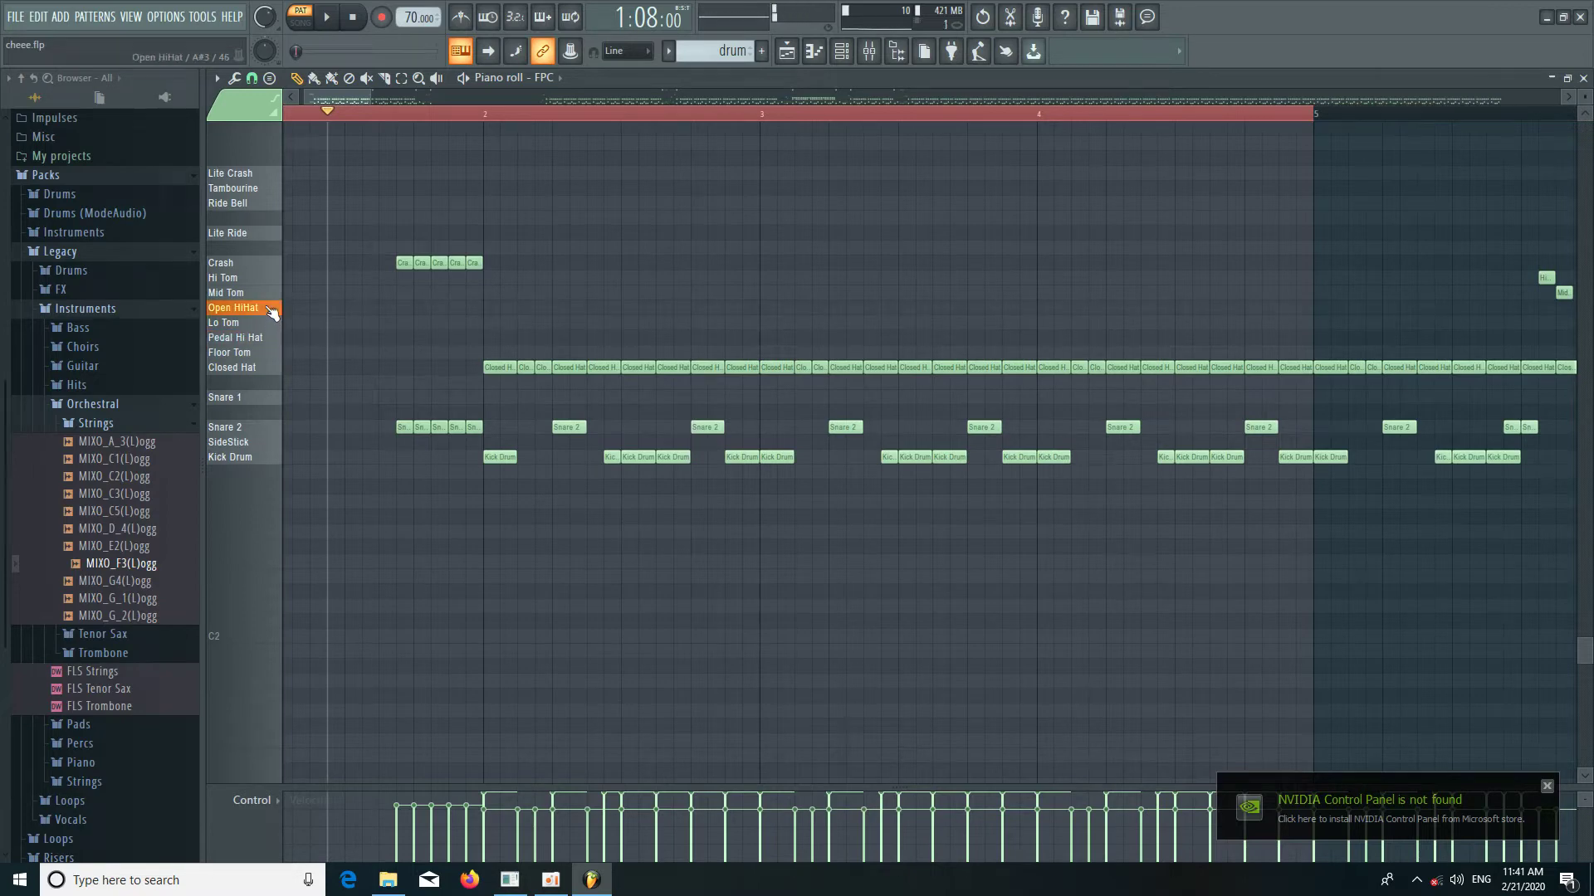
click(271, 311)
click(273, 340)
click(278, 369)
click(278, 371)
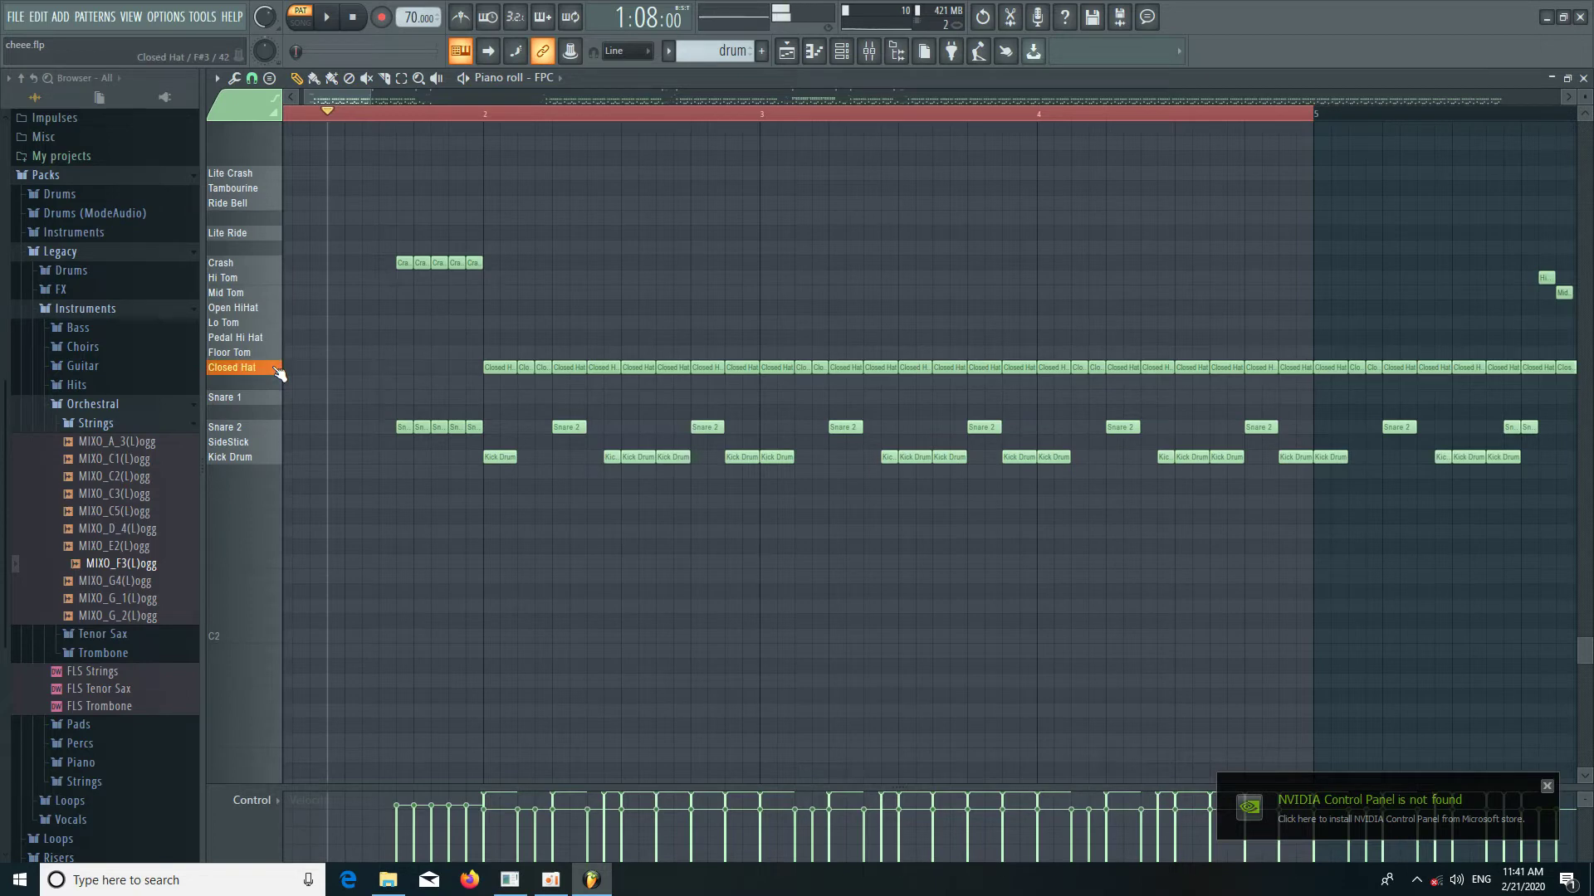
Try replacing the two short Closed Hat hits early in bar 2 with one longer hit and play the beat.
drag(527, 385, 536, 372)
click(529, 371)
right_click(541, 372)
click(531, 372)
key(space)
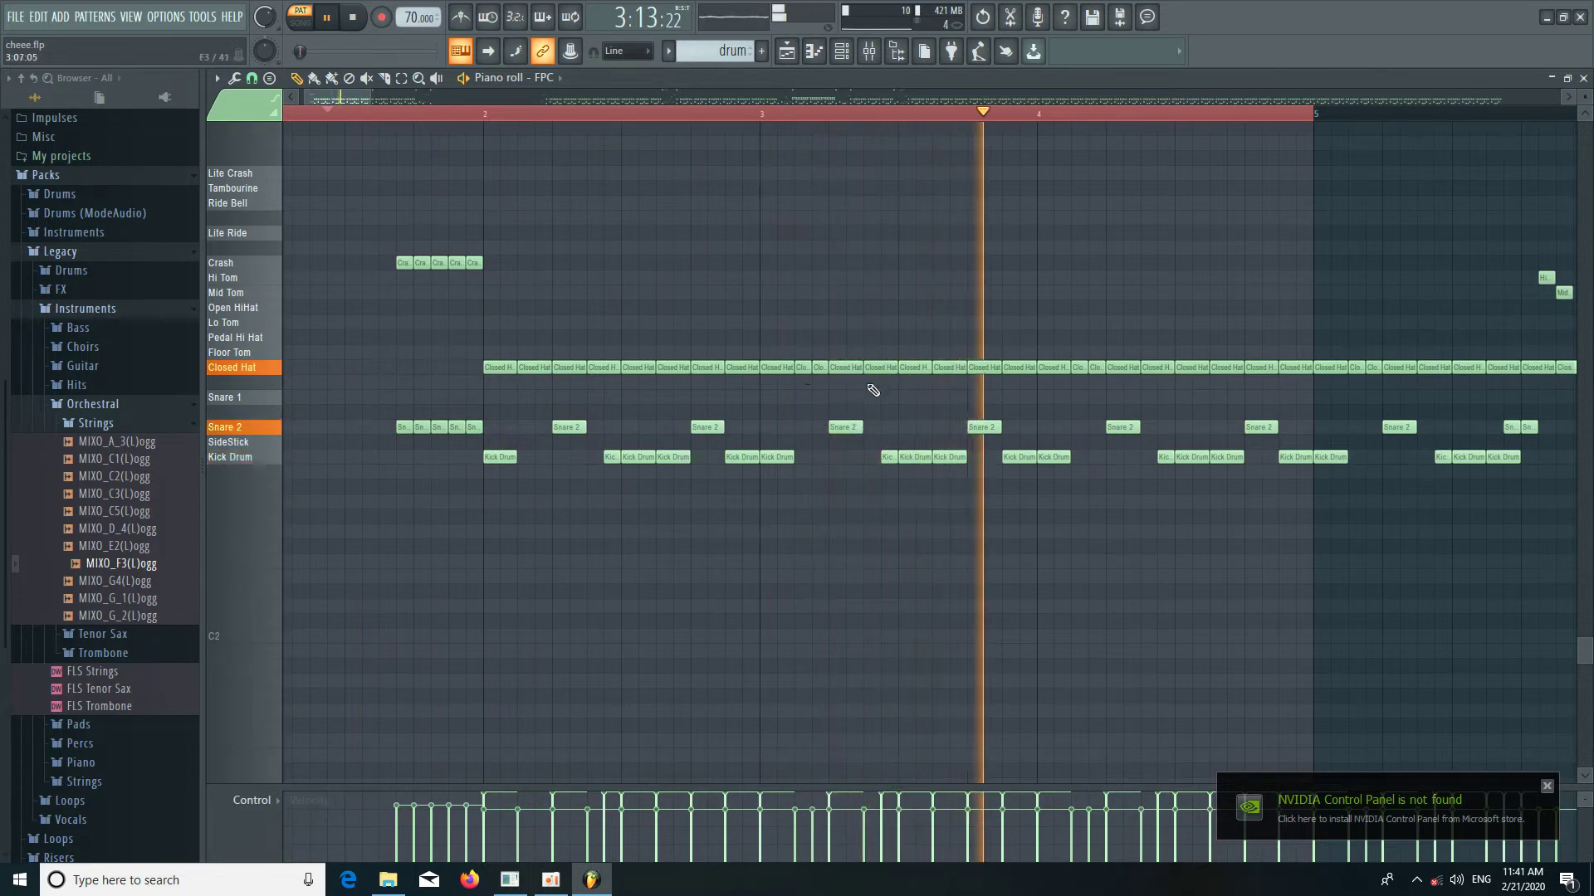
key(space)
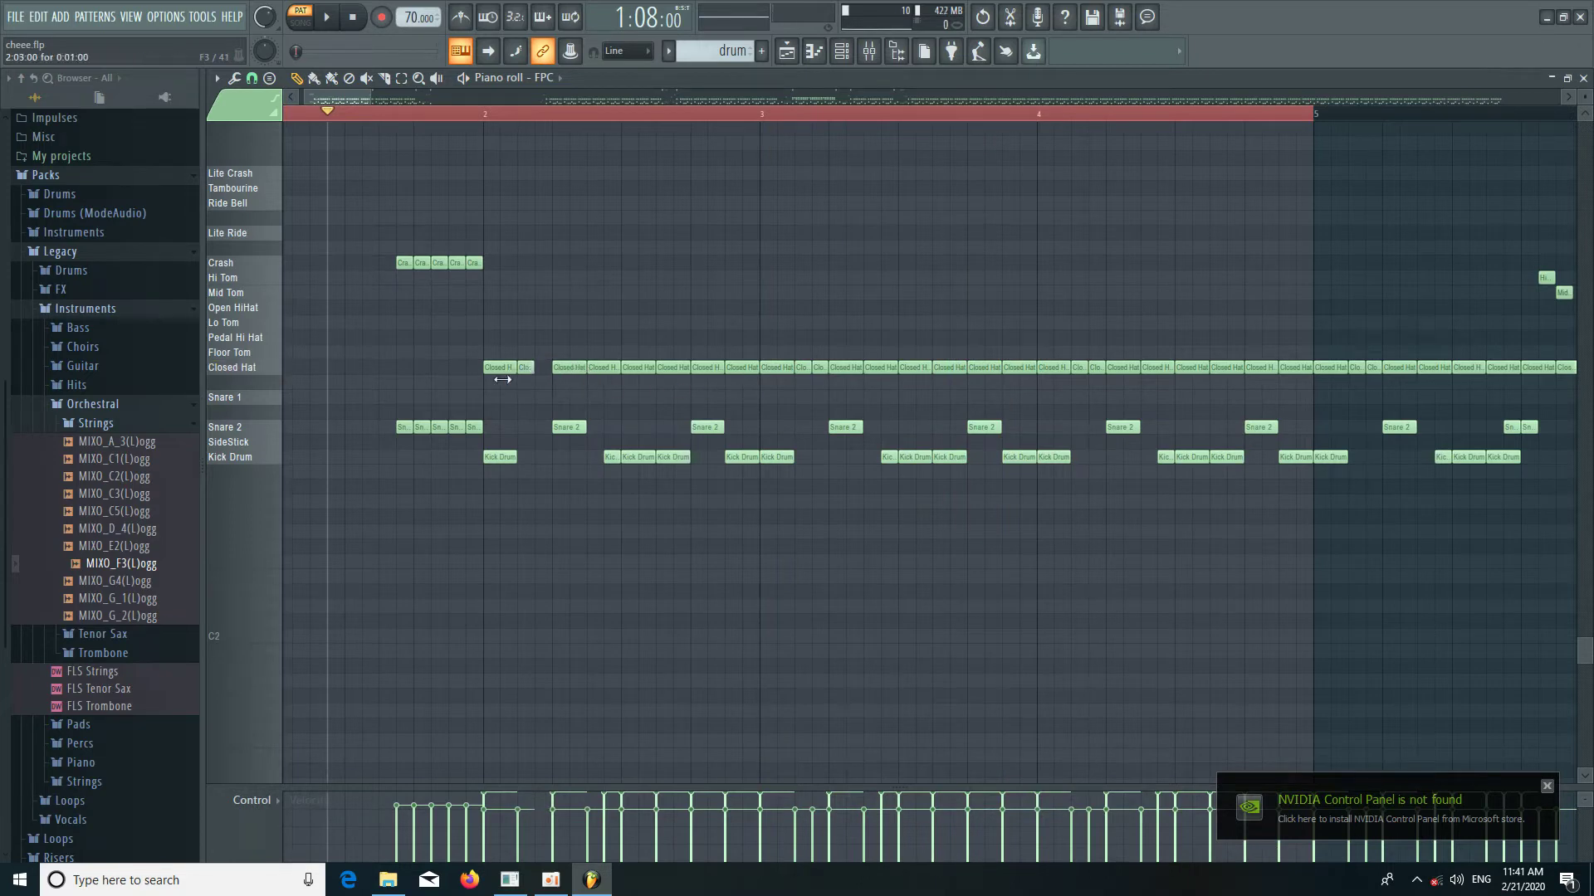
Restore the two short Closed Hat hits early in bar 2 and play the beat.
click(541, 382)
right_click(541, 380)
key(space)
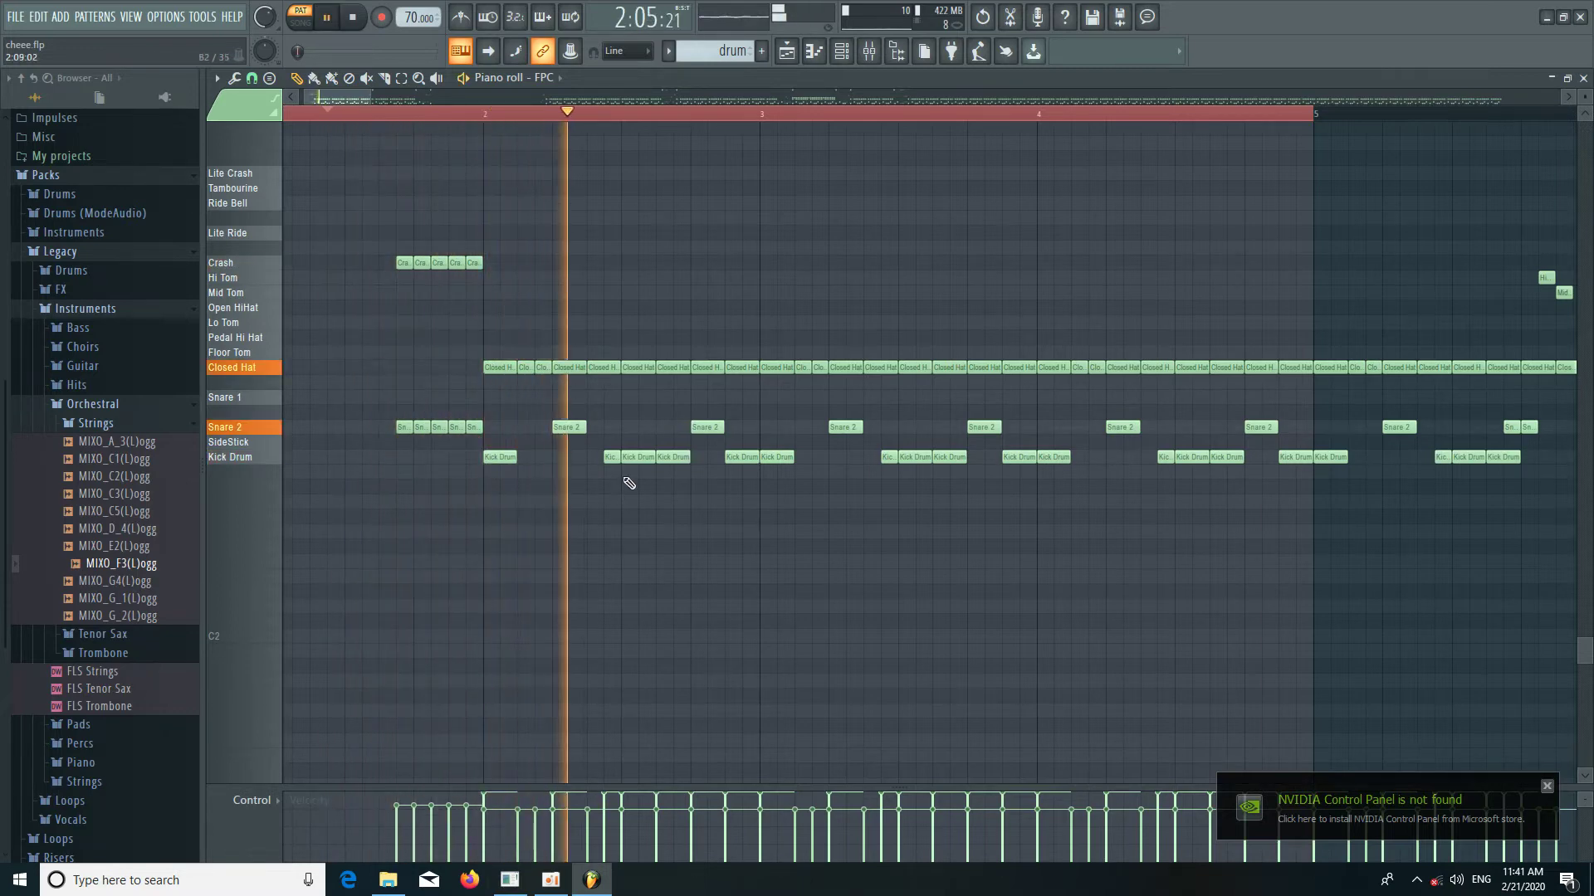
key(space)
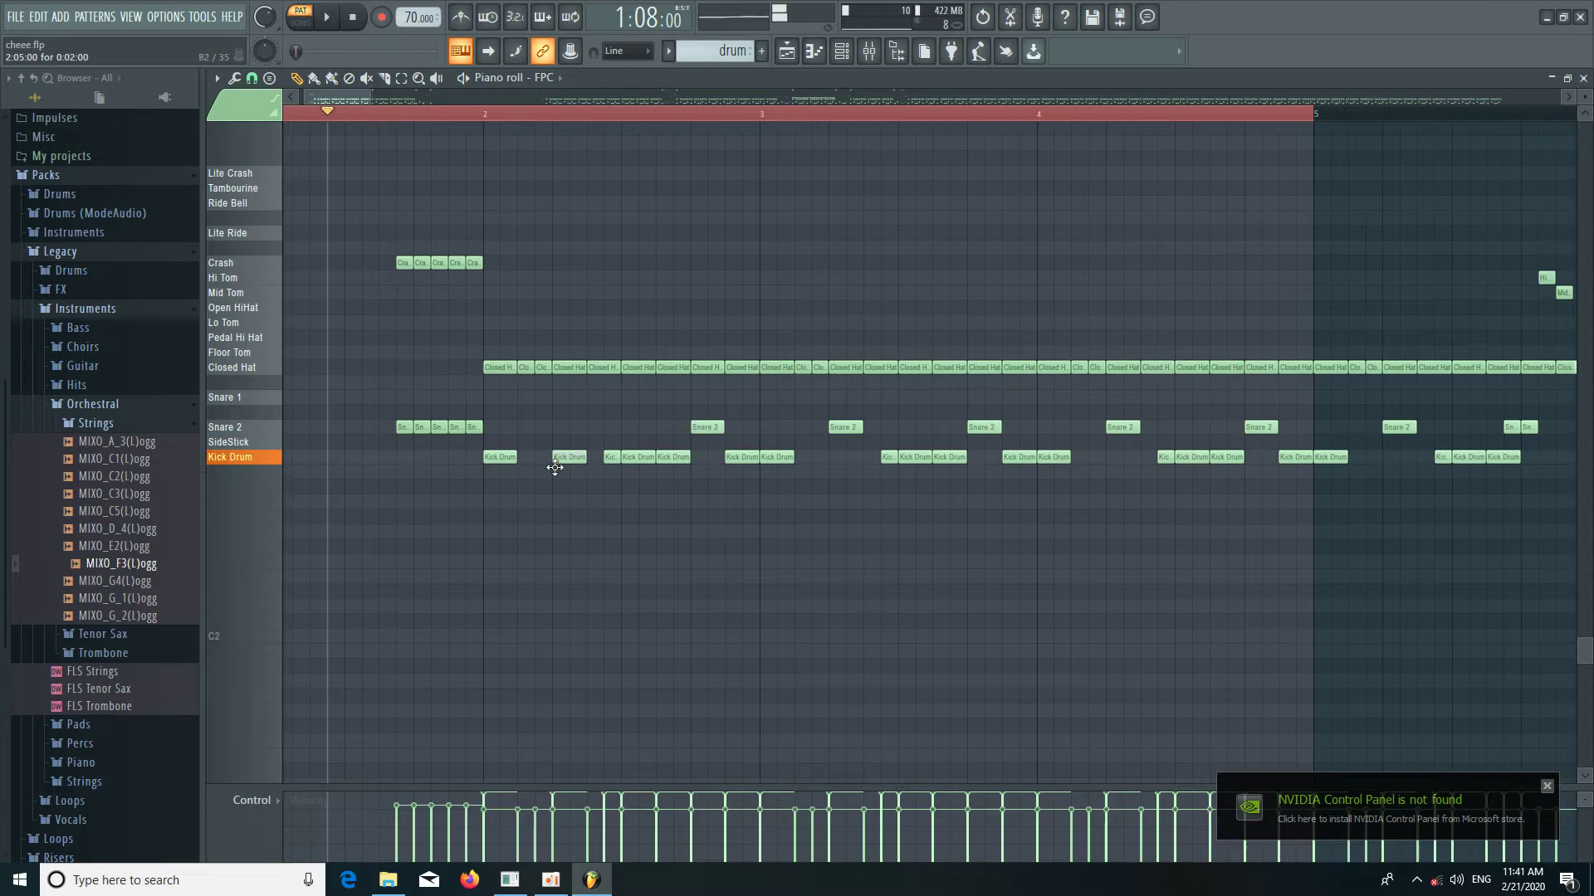
Try removing the two Snare 2 hits in bar 2, placing each hit back in its position.
right_click(559, 429)
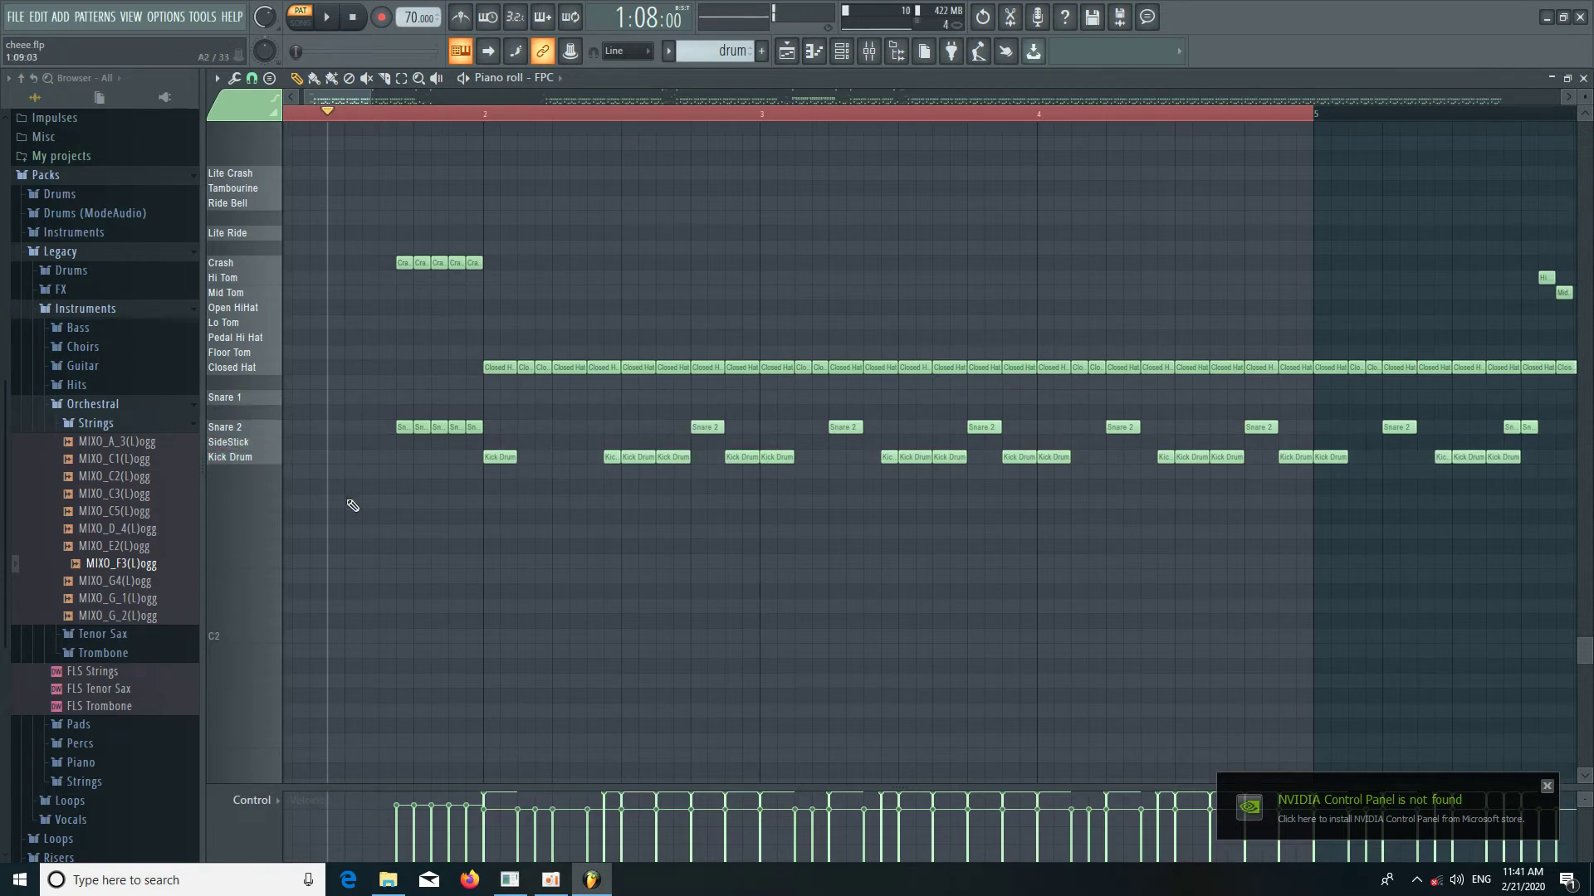
click(561, 428)
right_click(708, 428)
click(700, 427)
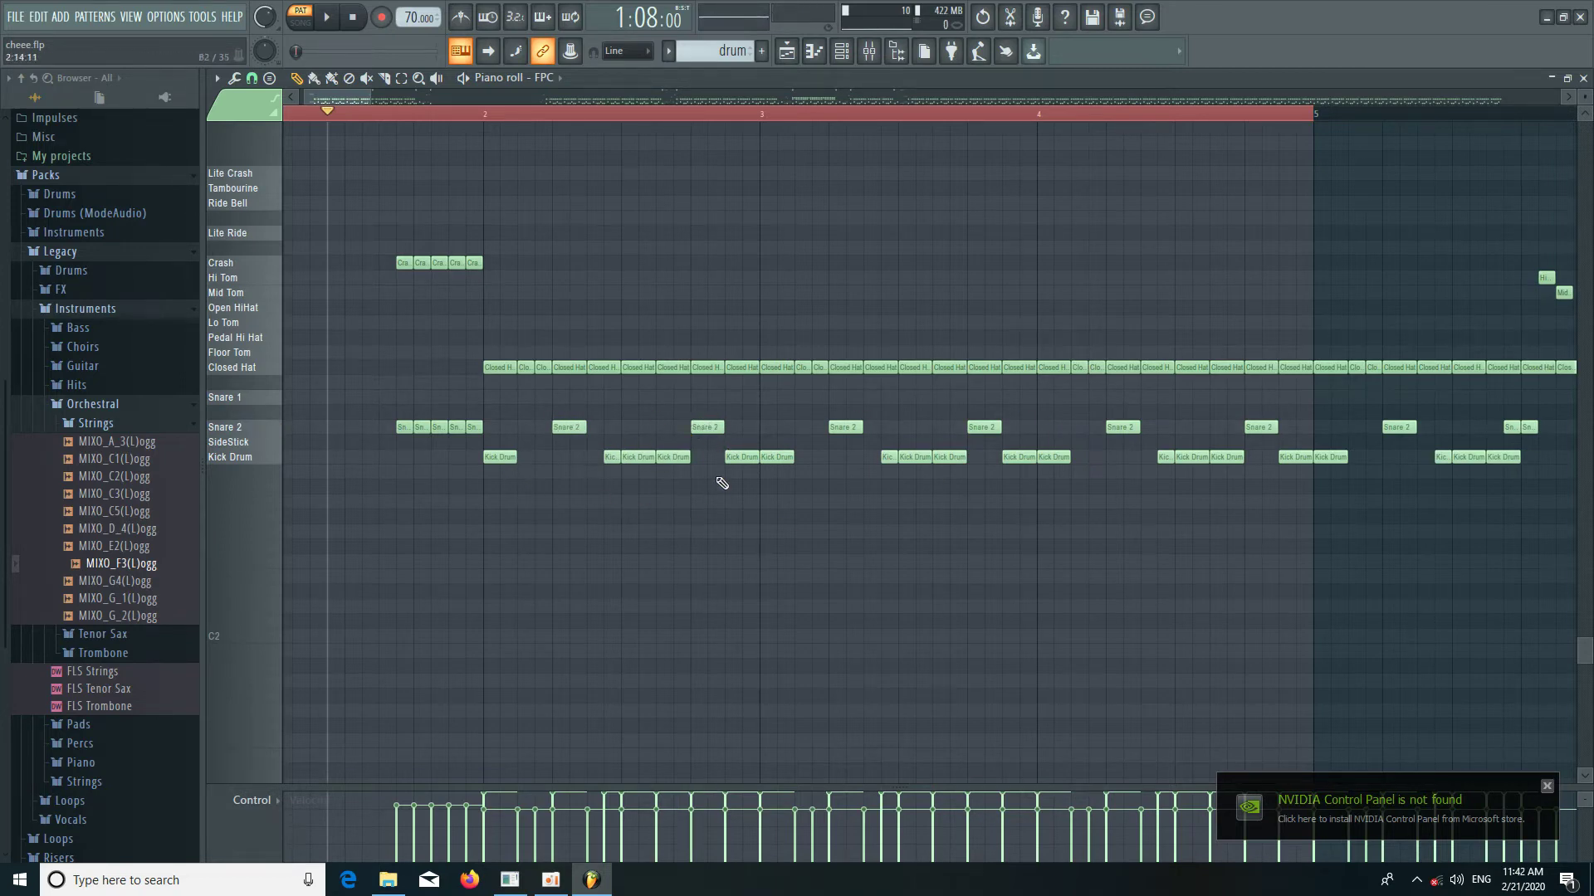
Look over the whole FPC drum pattern up to bar 10 and play it briefly.
scroll(463, 114, down, 2)
drag(380, 97, 467, 122)
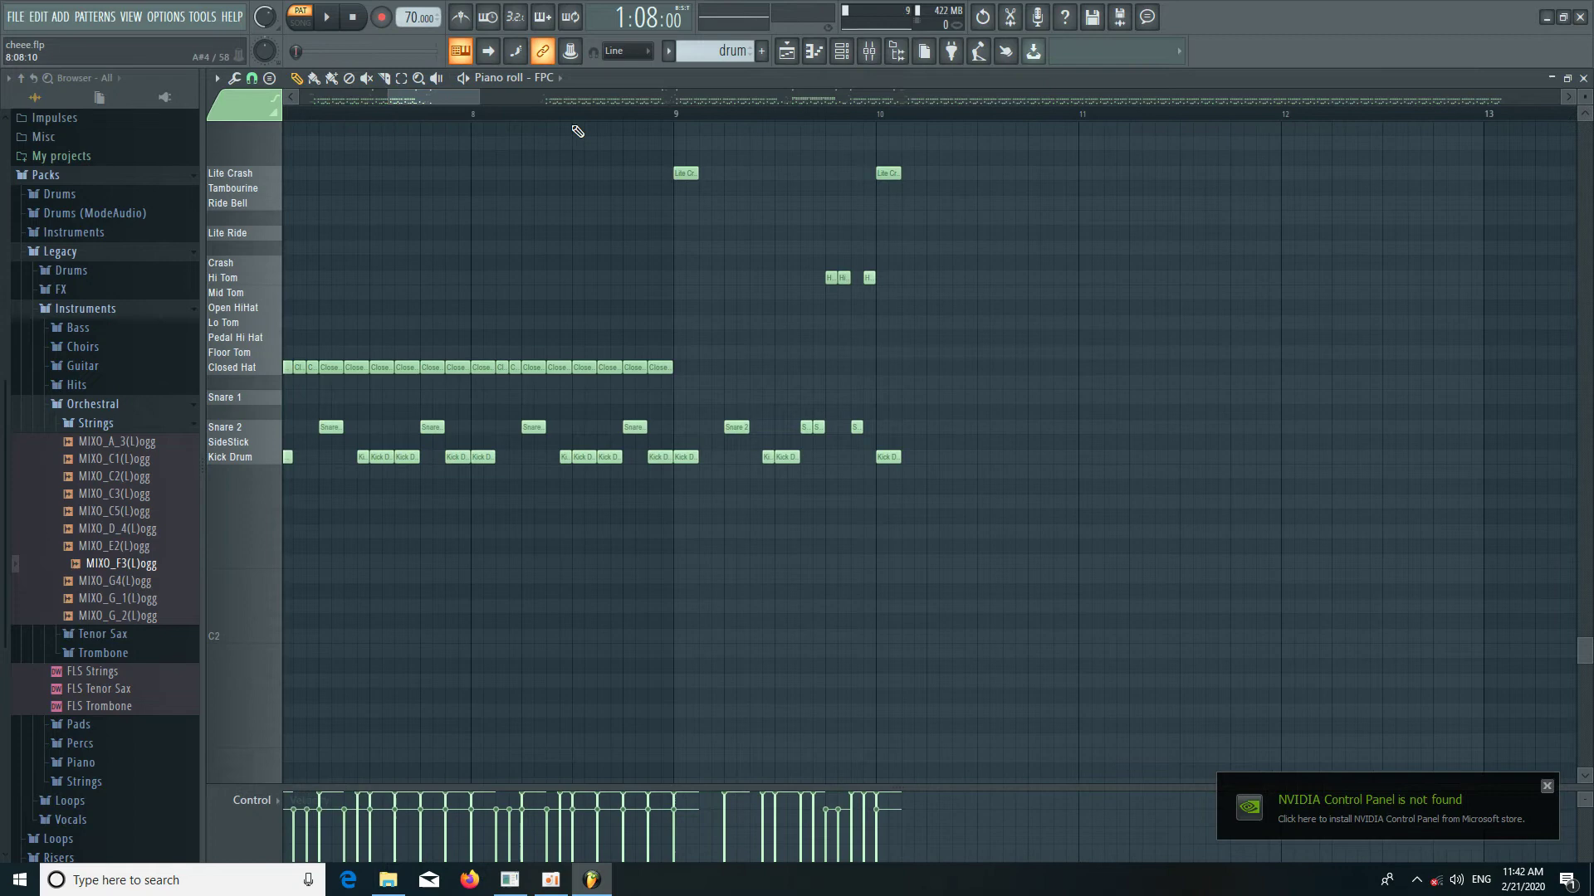
scroll(751, 117, up, 2)
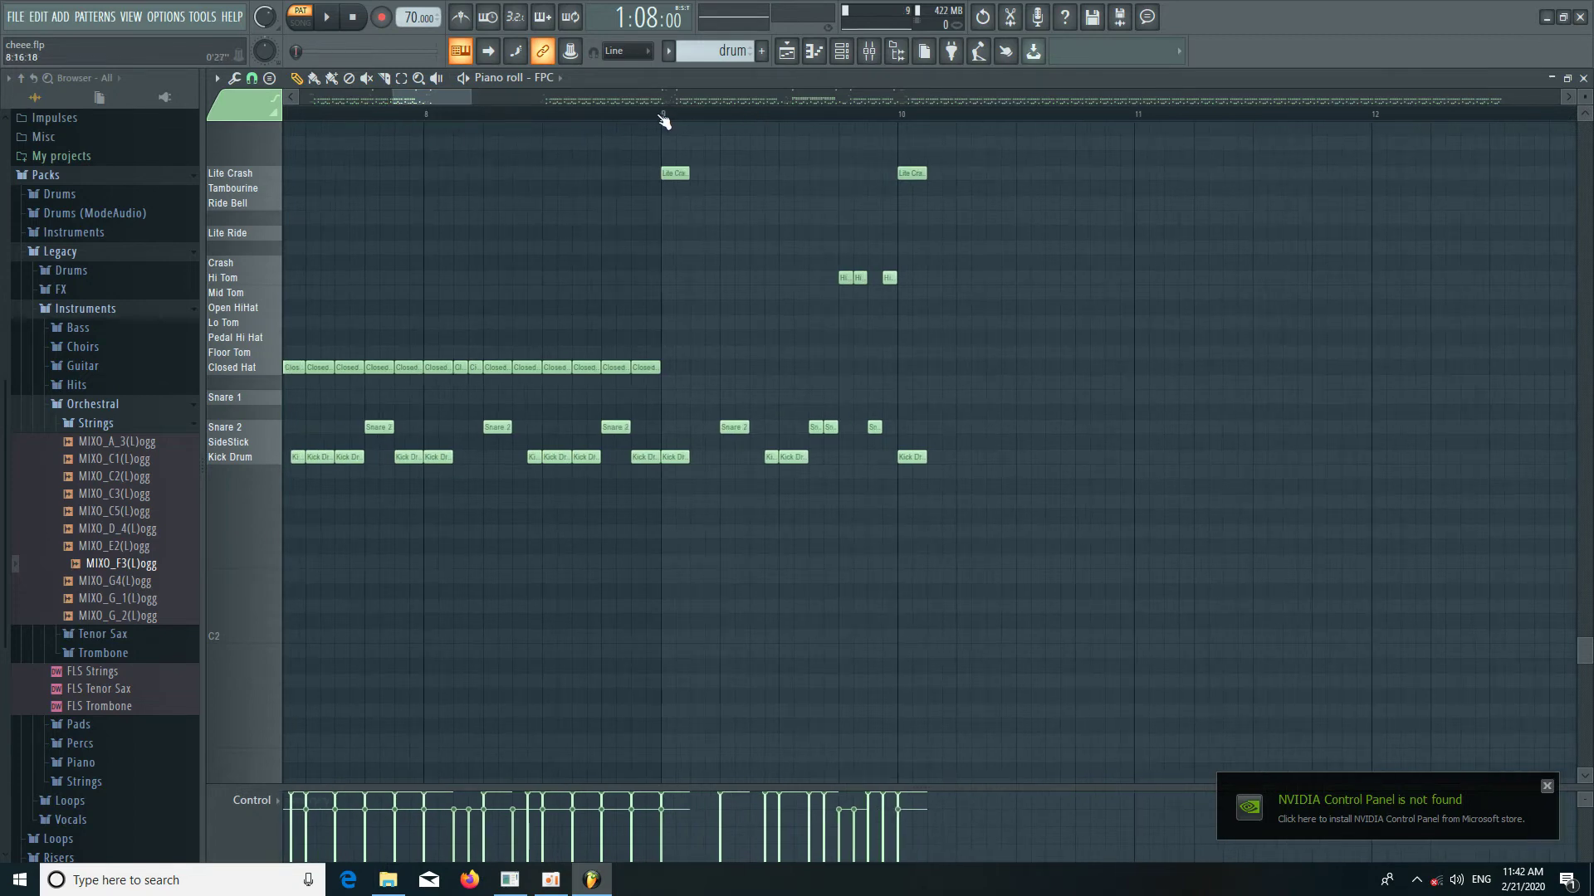
key(space)
scroll(522, 123, down, 2)
scroll(517, 121, down, 2)
drag(465, 101, 392, 101)
key(space)
key(F6)
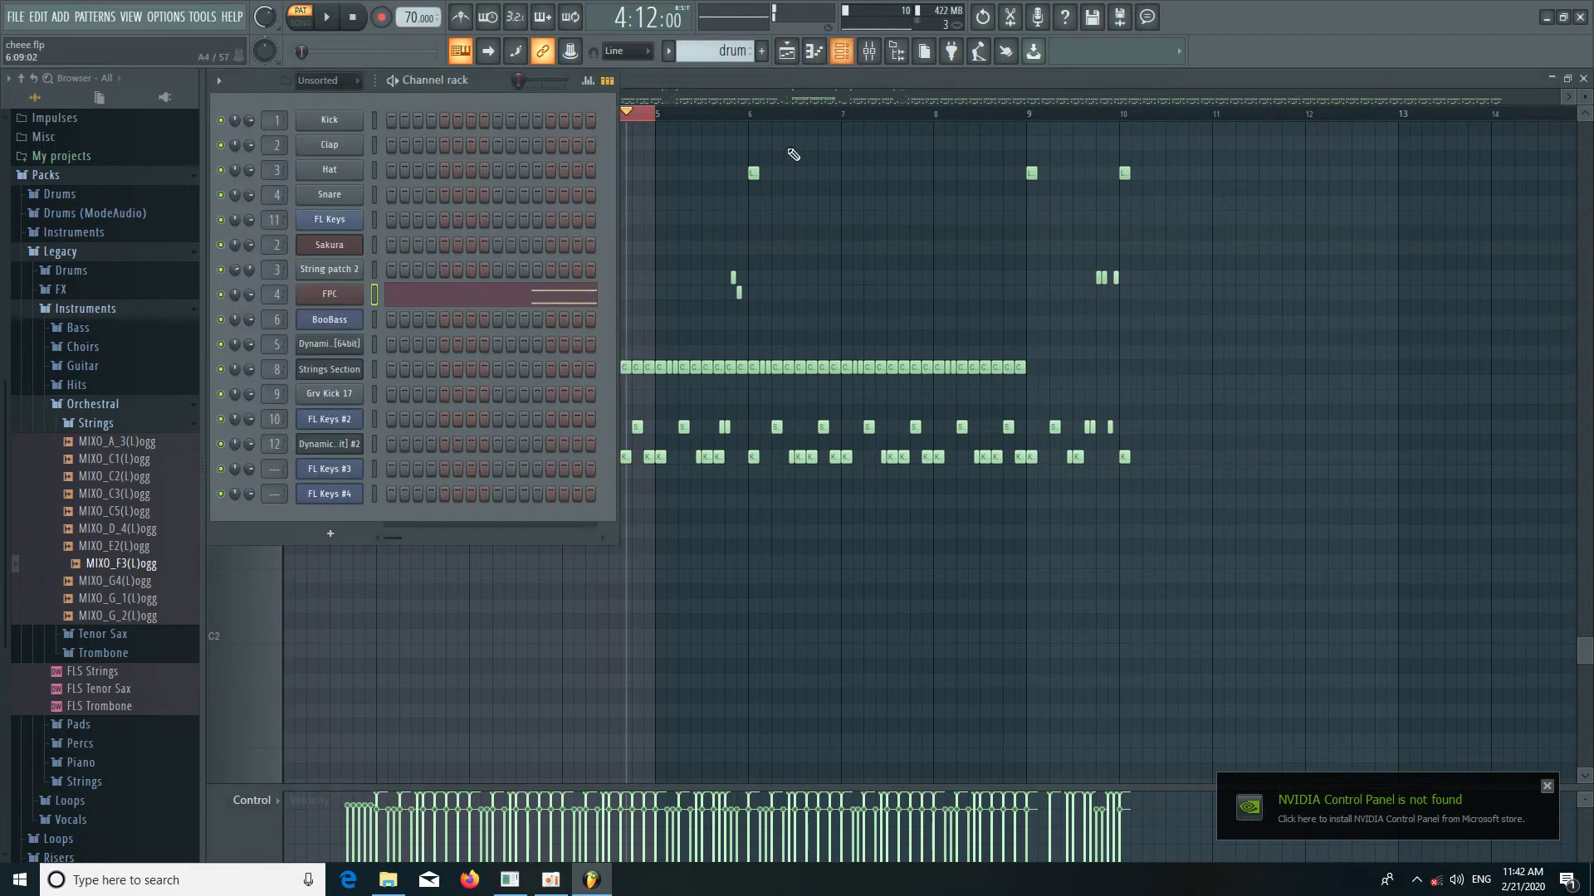
key(F5)
click(507, 297)
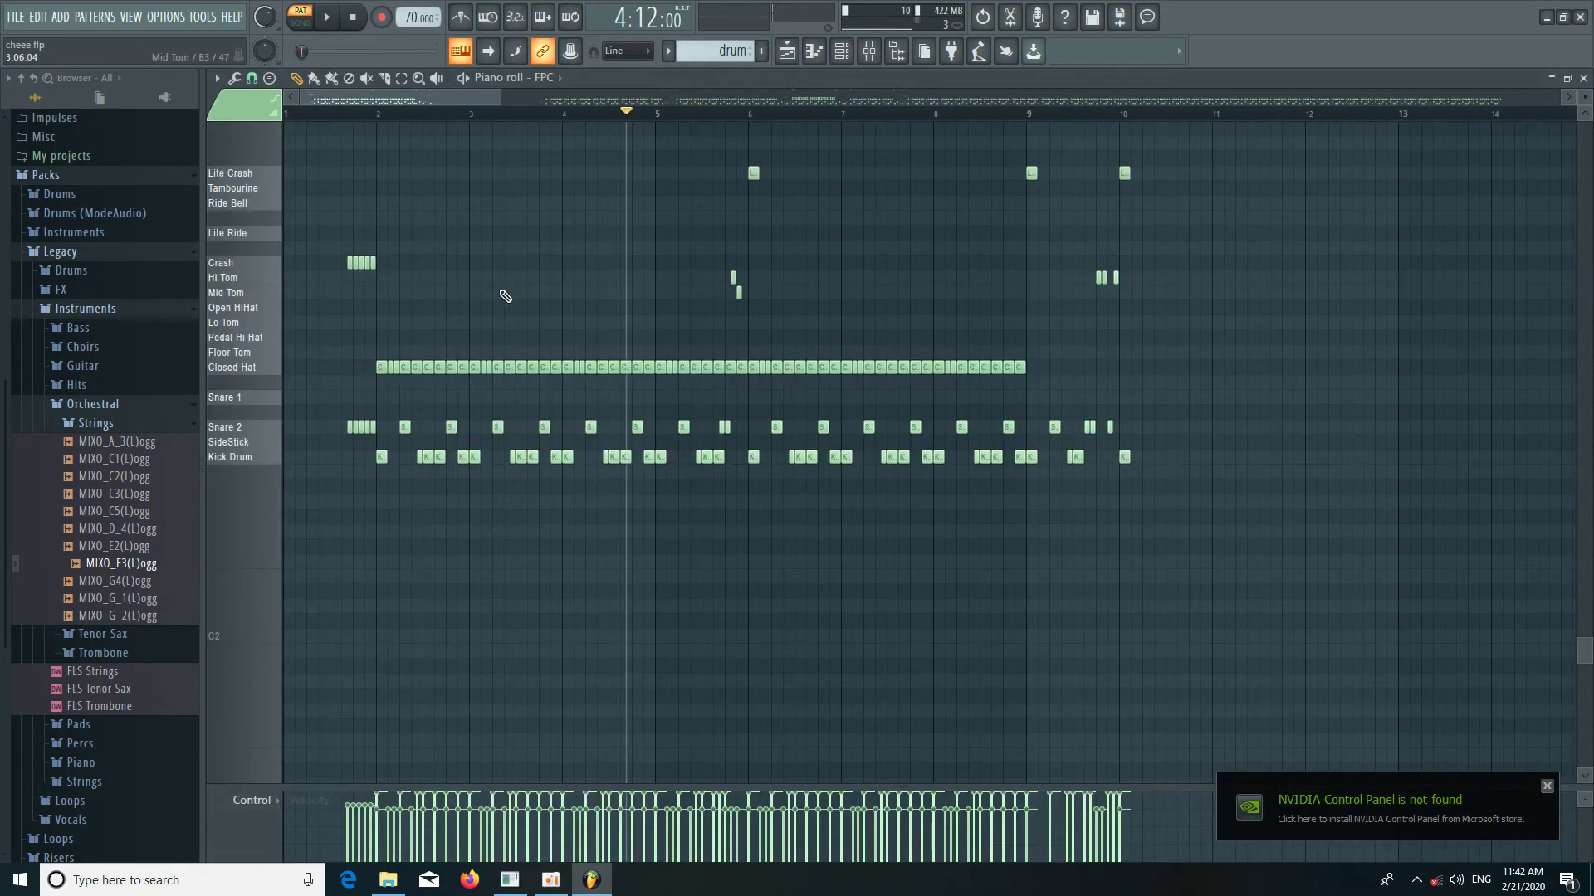
Play the snare and tom fill of the drum pattern from the start of bar 5.
scroll(795, 116, up, 3)
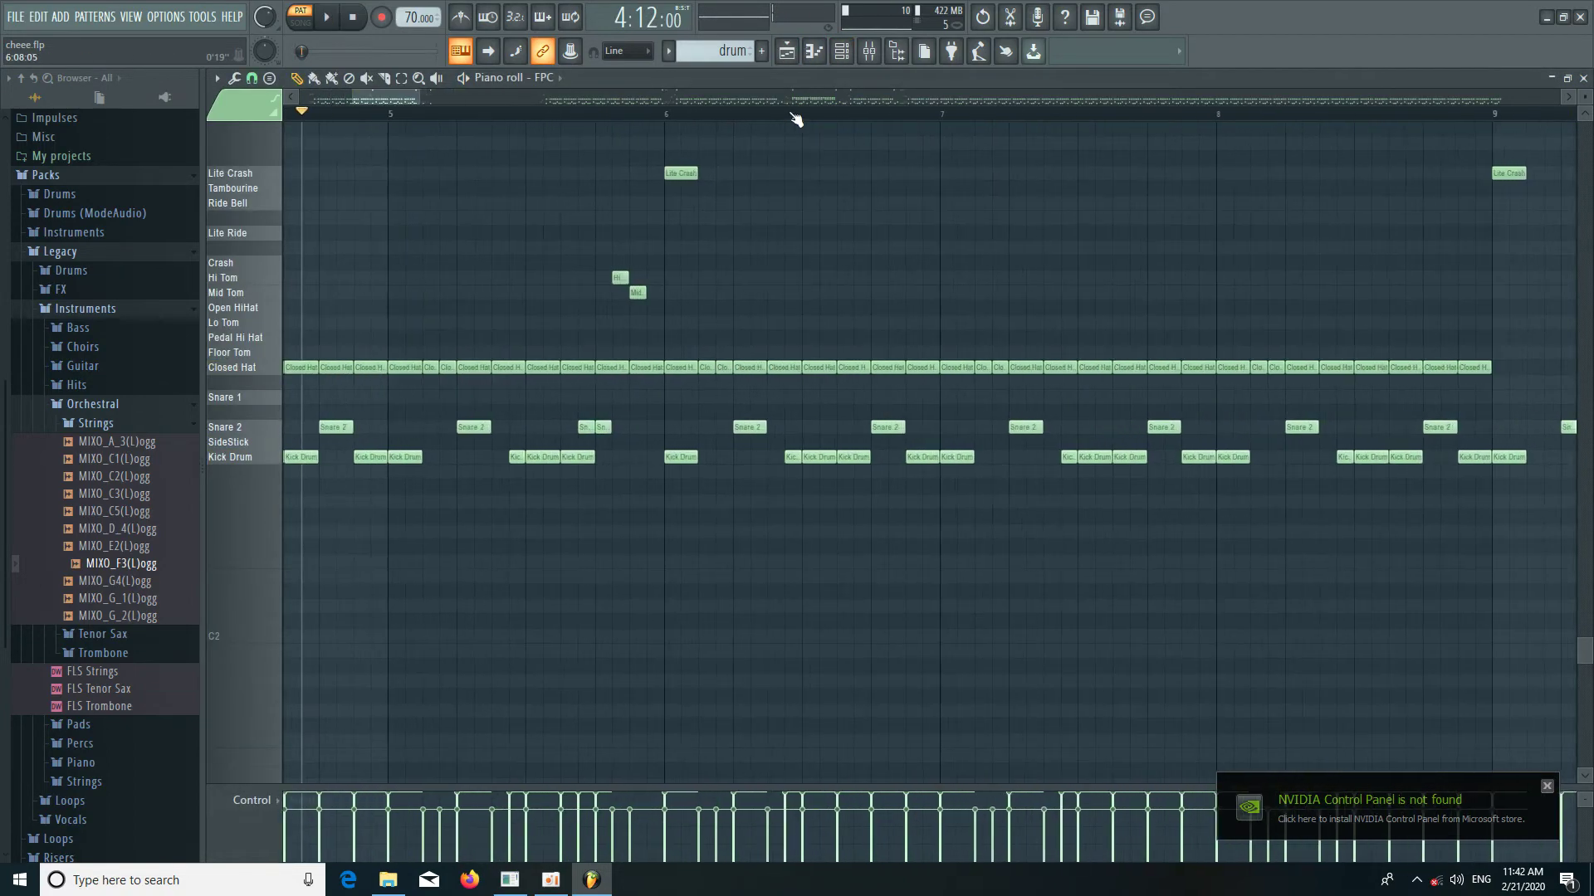
click(391, 115)
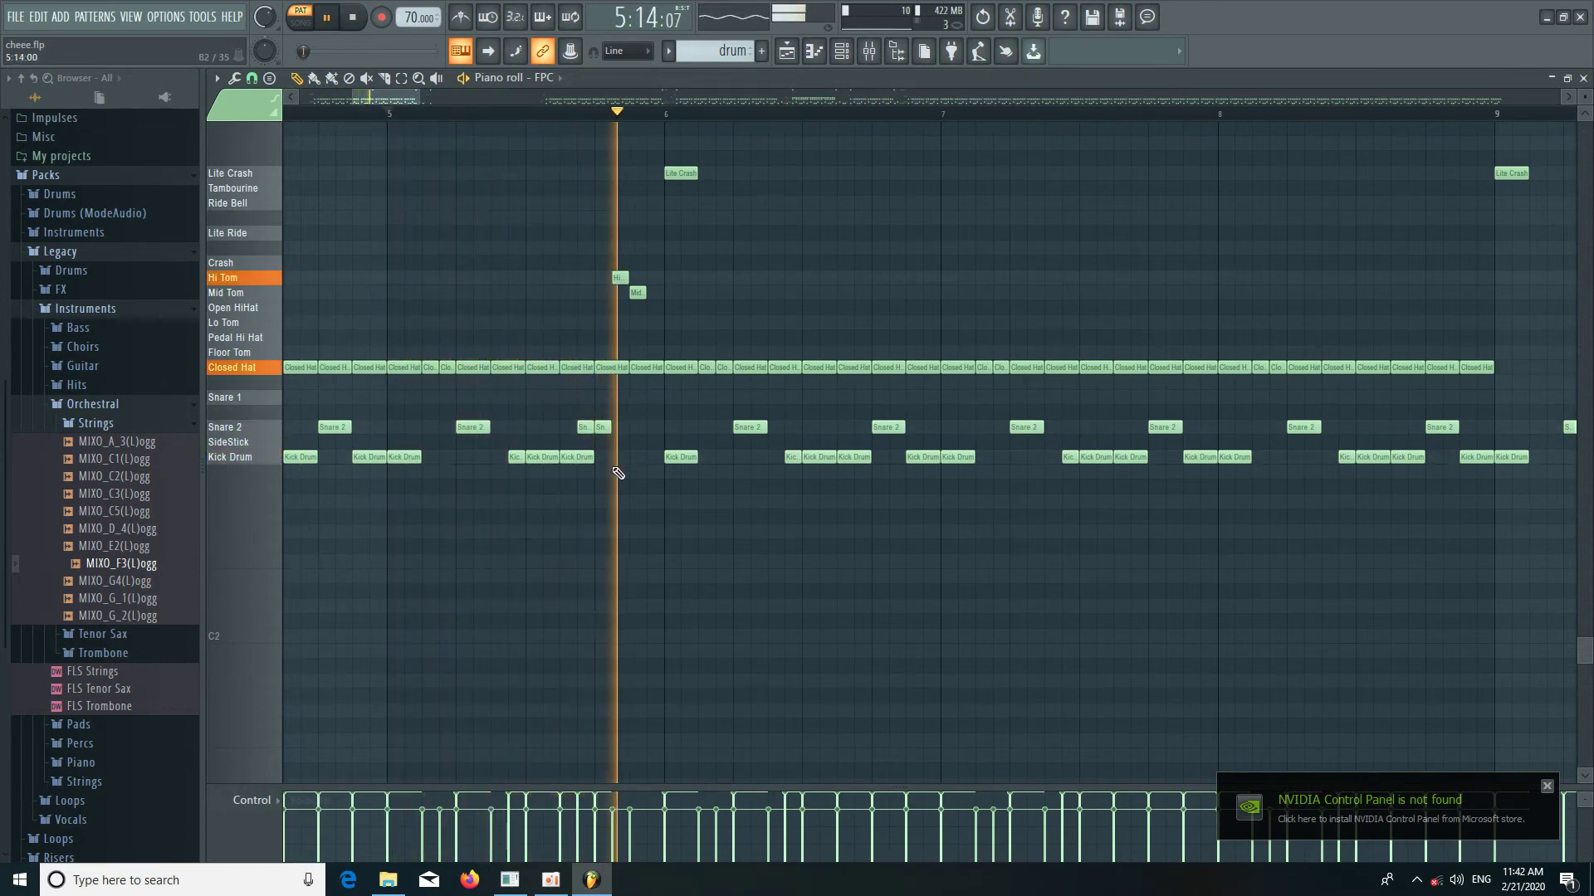
key(space)
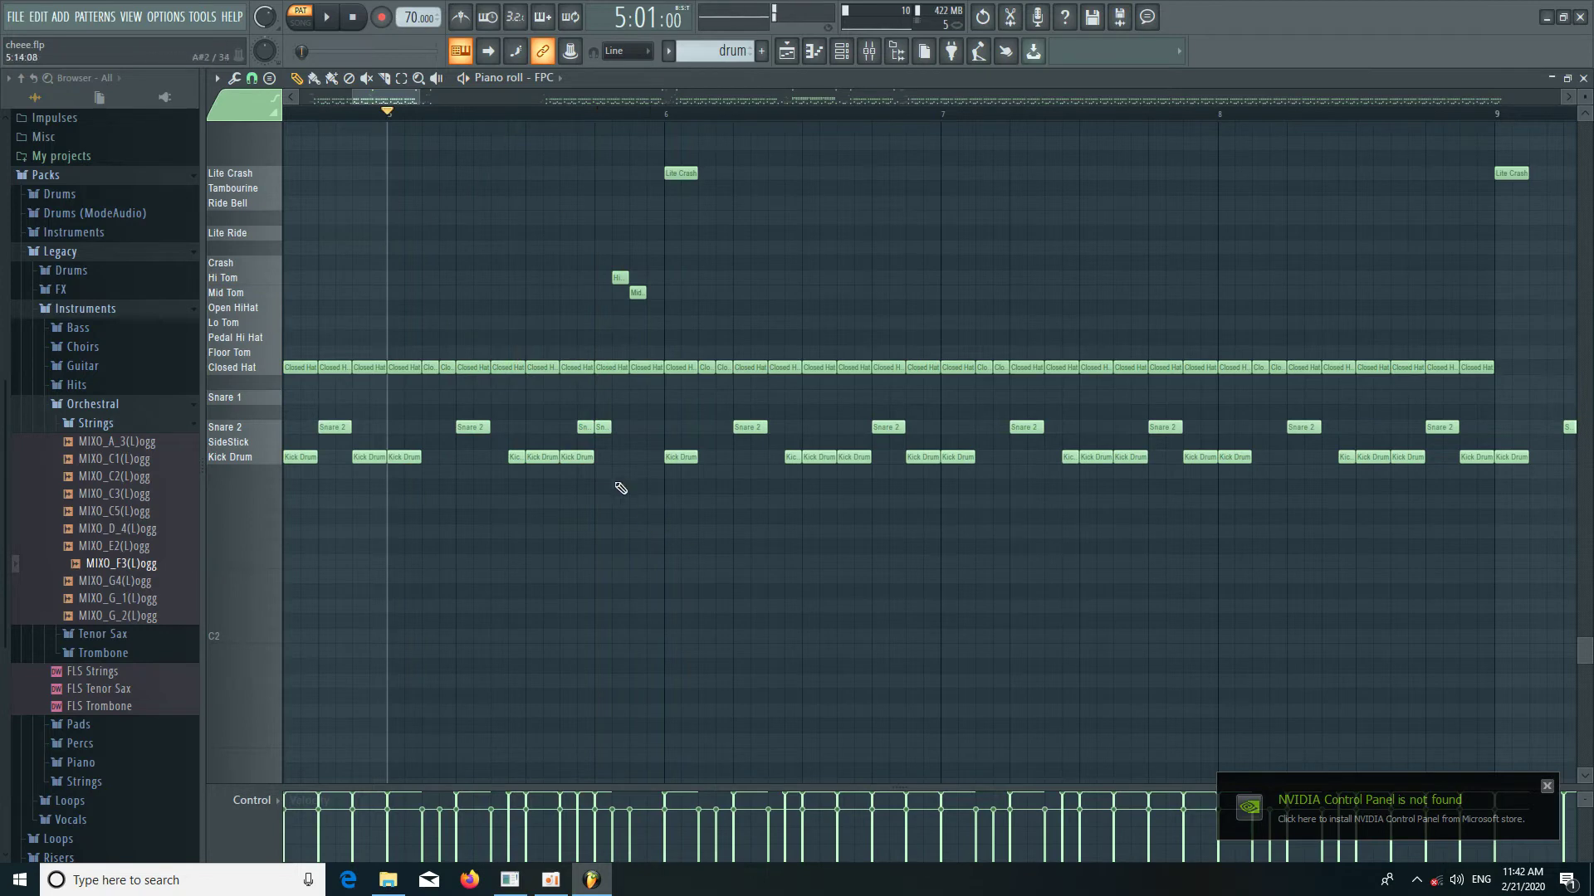
Try shifting the pair of short Snare 2 hits late in bar 5 one step later, and compare with the original placement.
drag(586, 430, 623, 433)
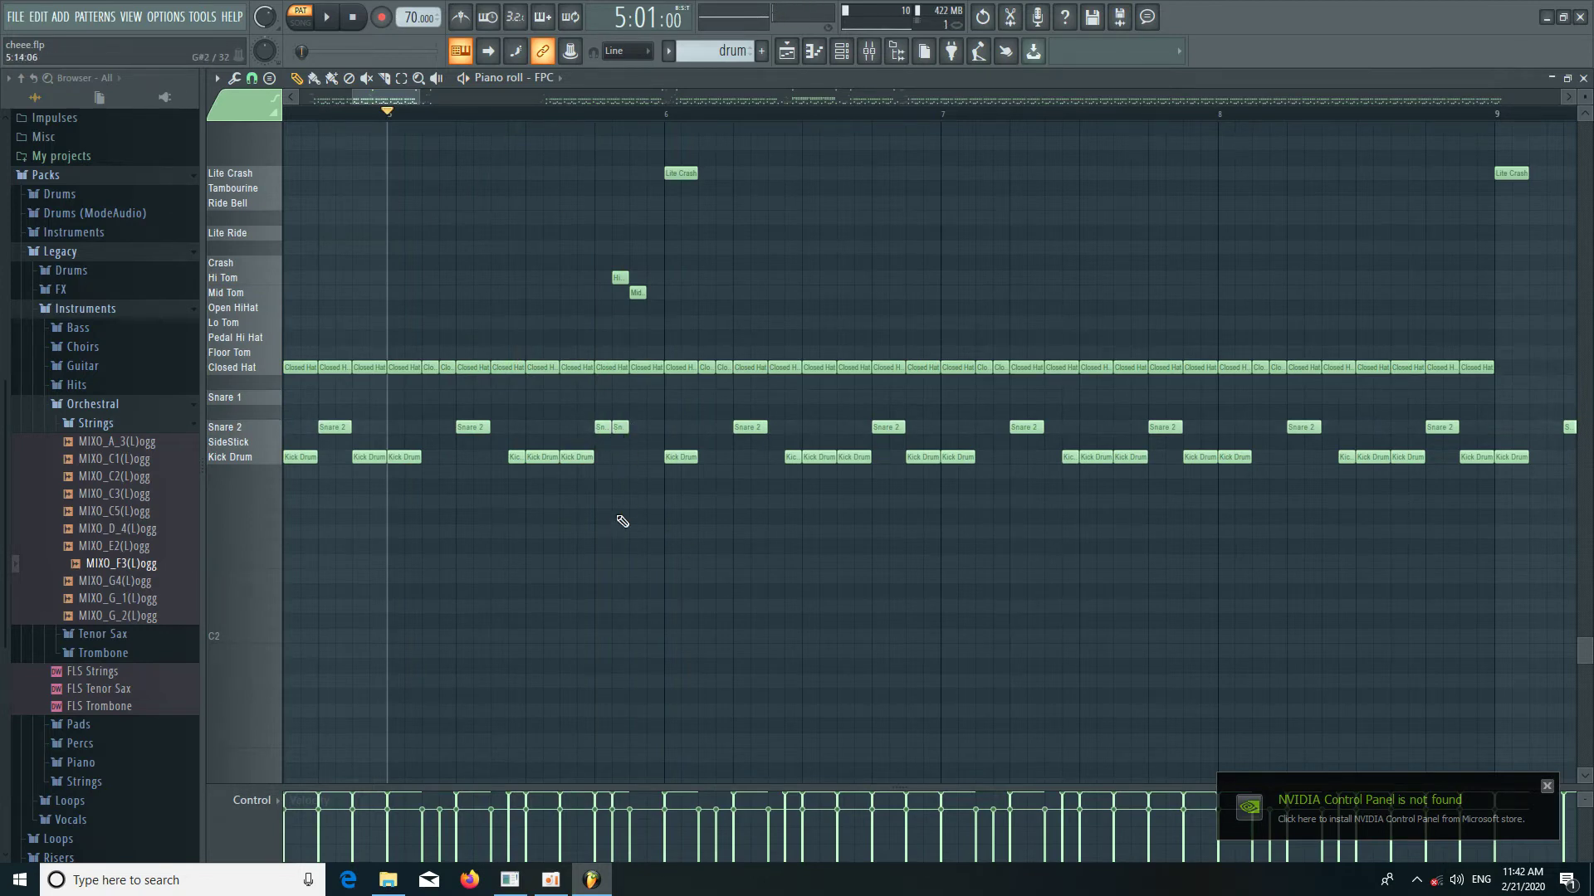
key(space)
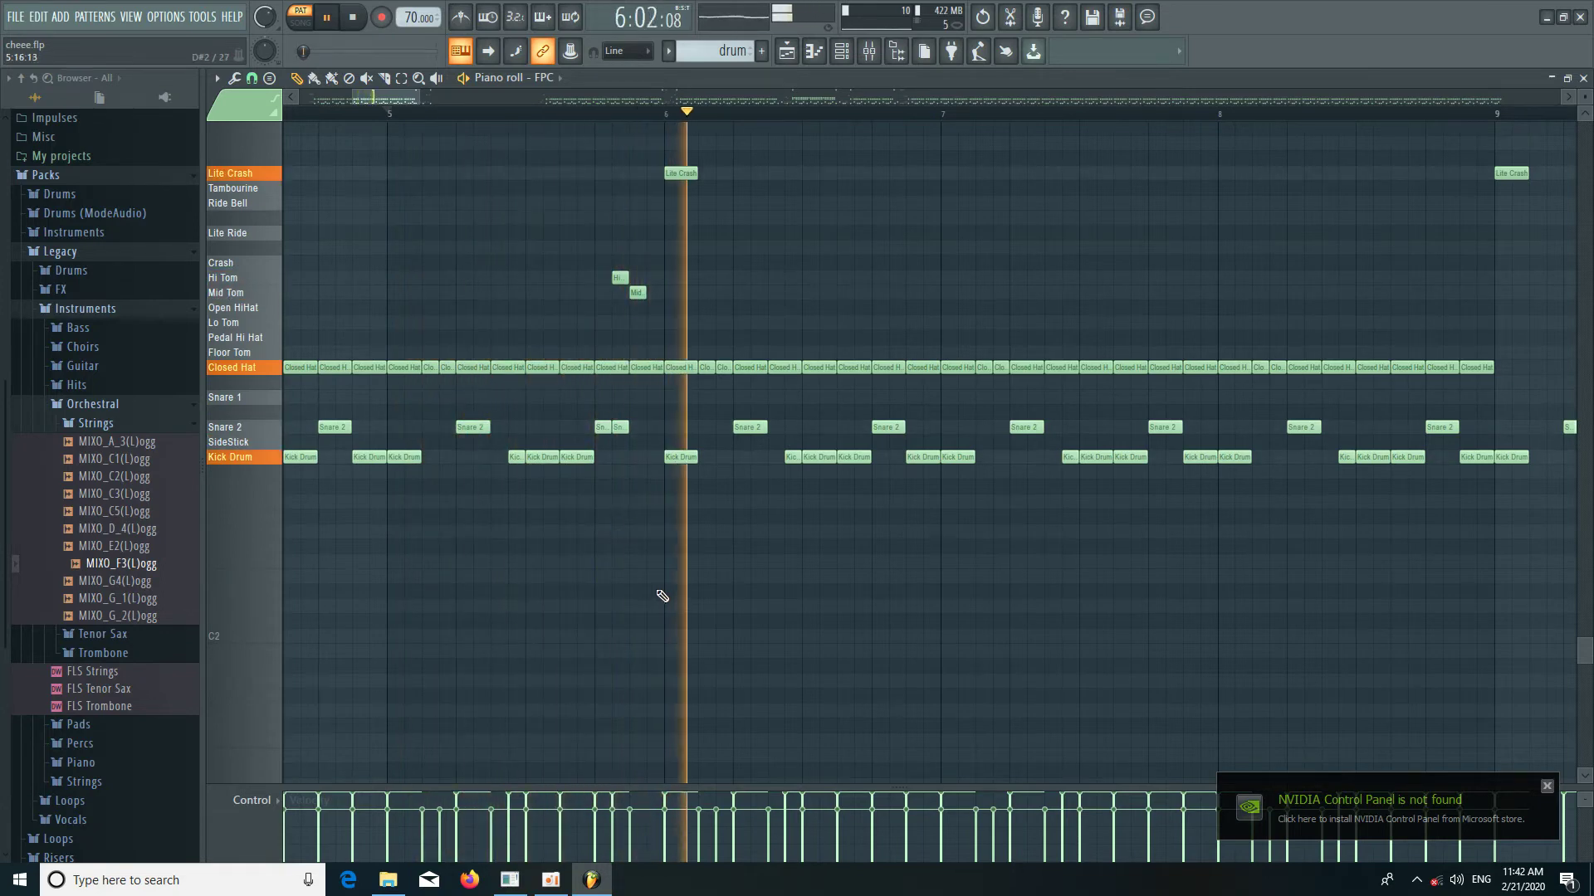
key(space)
drag(620, 427, 585, 430)
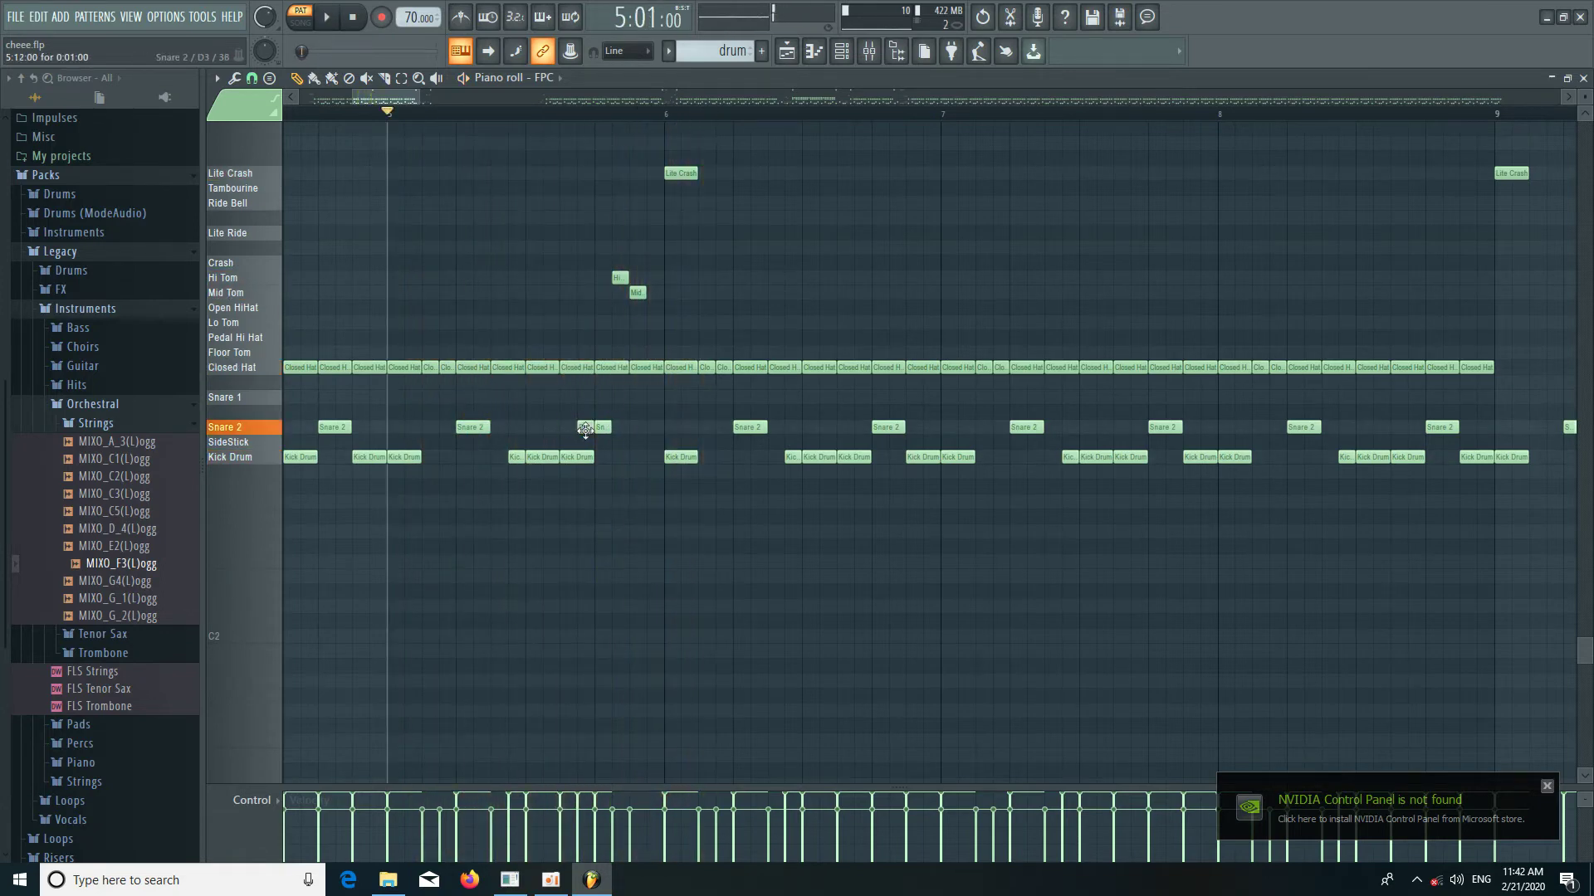
key(space)
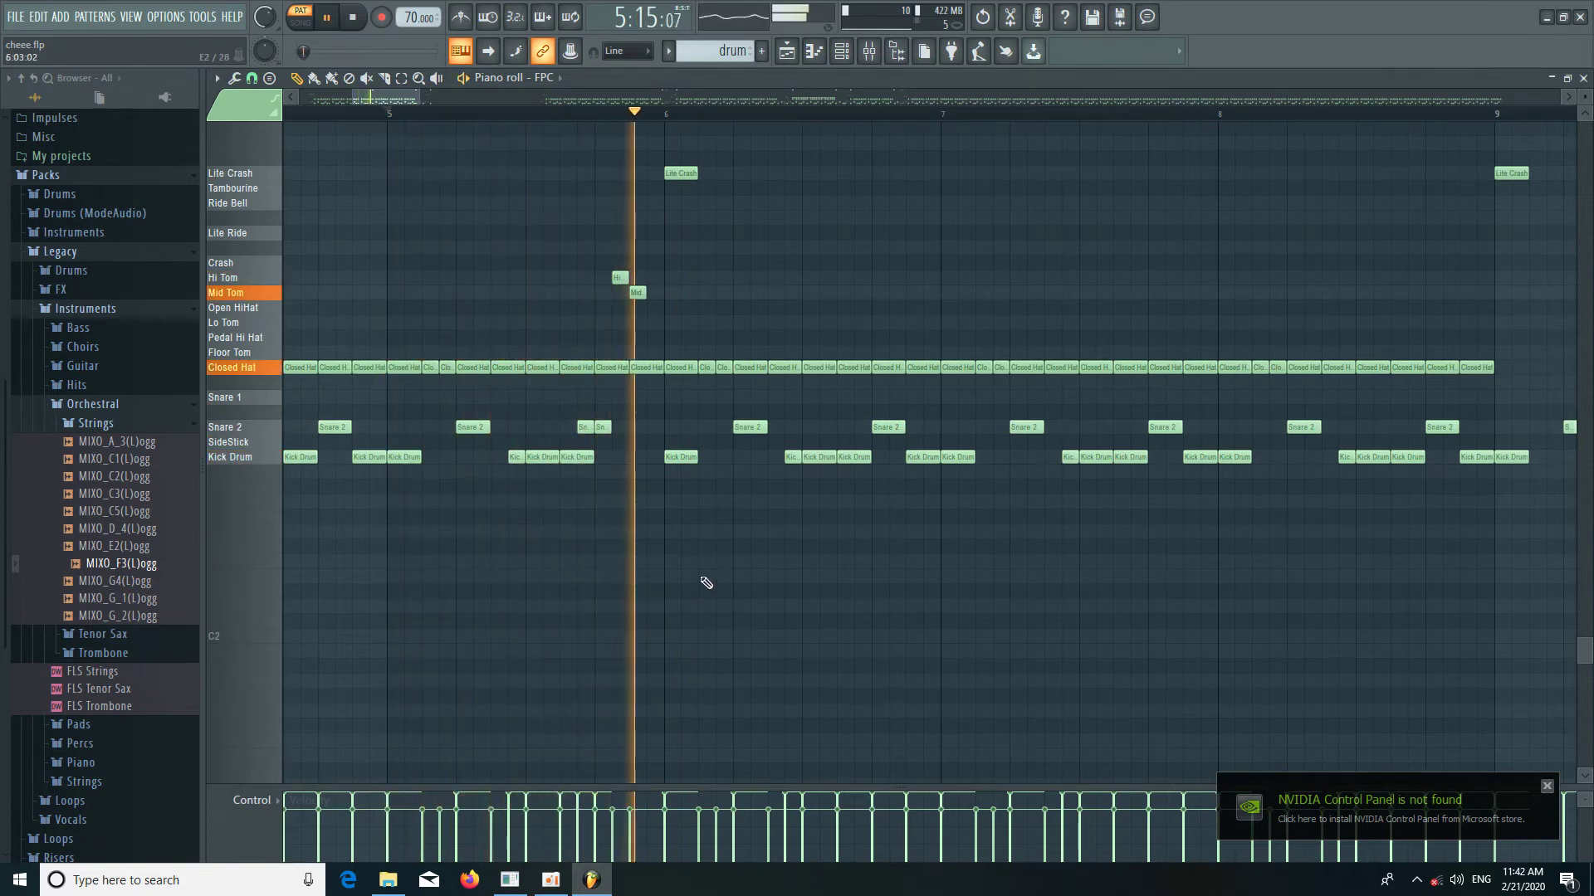
key(space)
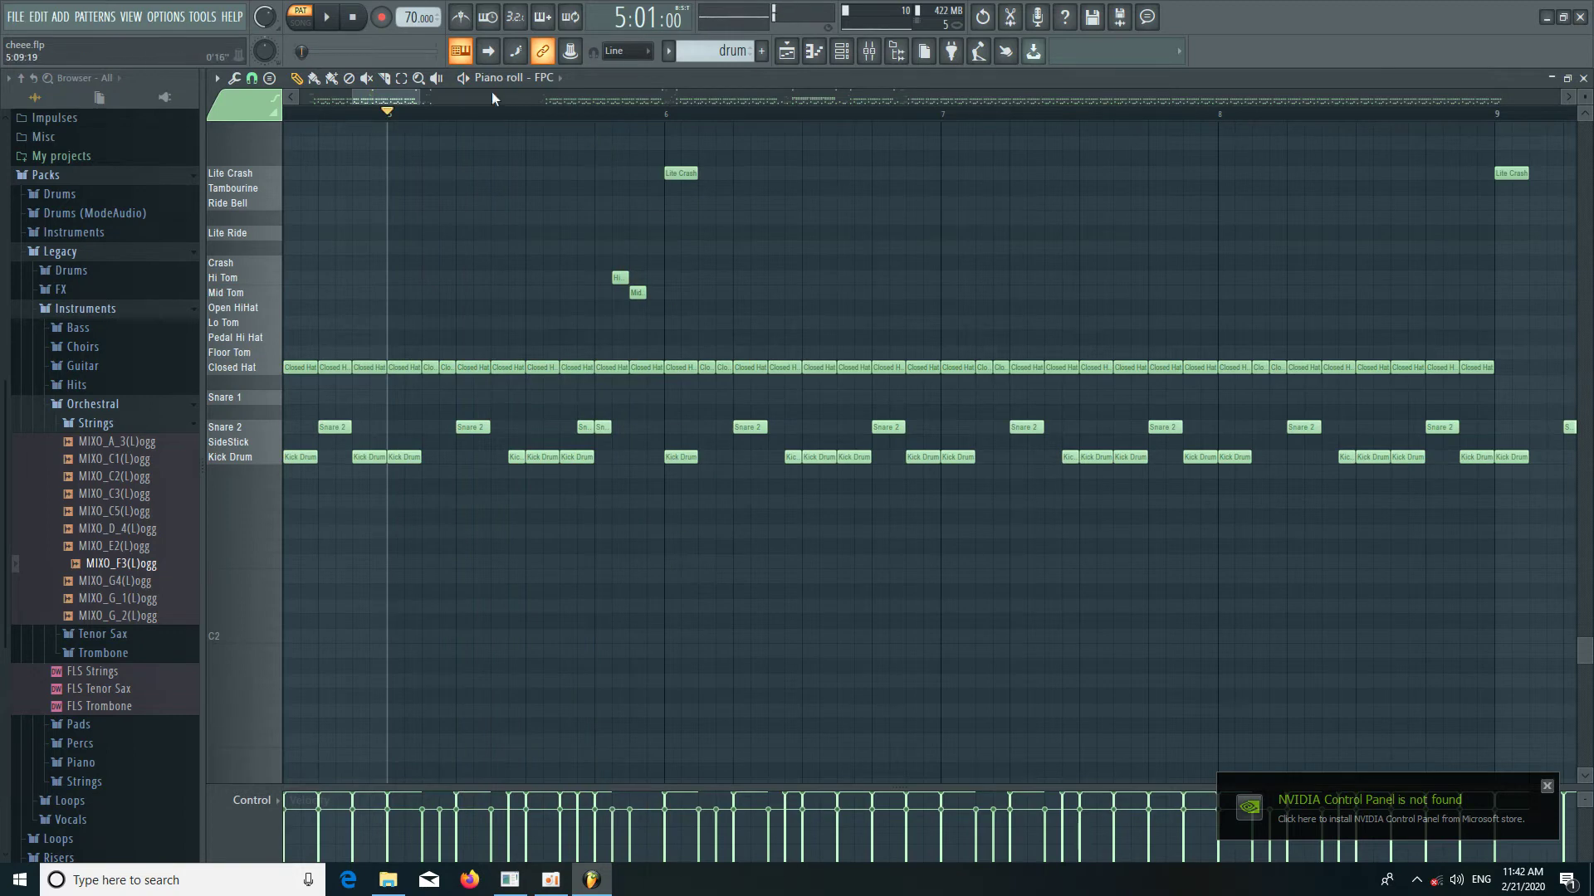
Play the closing drum fill from the start of bar 9 into bar 10.
scroll(485, 116, down, 1)
drag(403, 101, 352, 99)
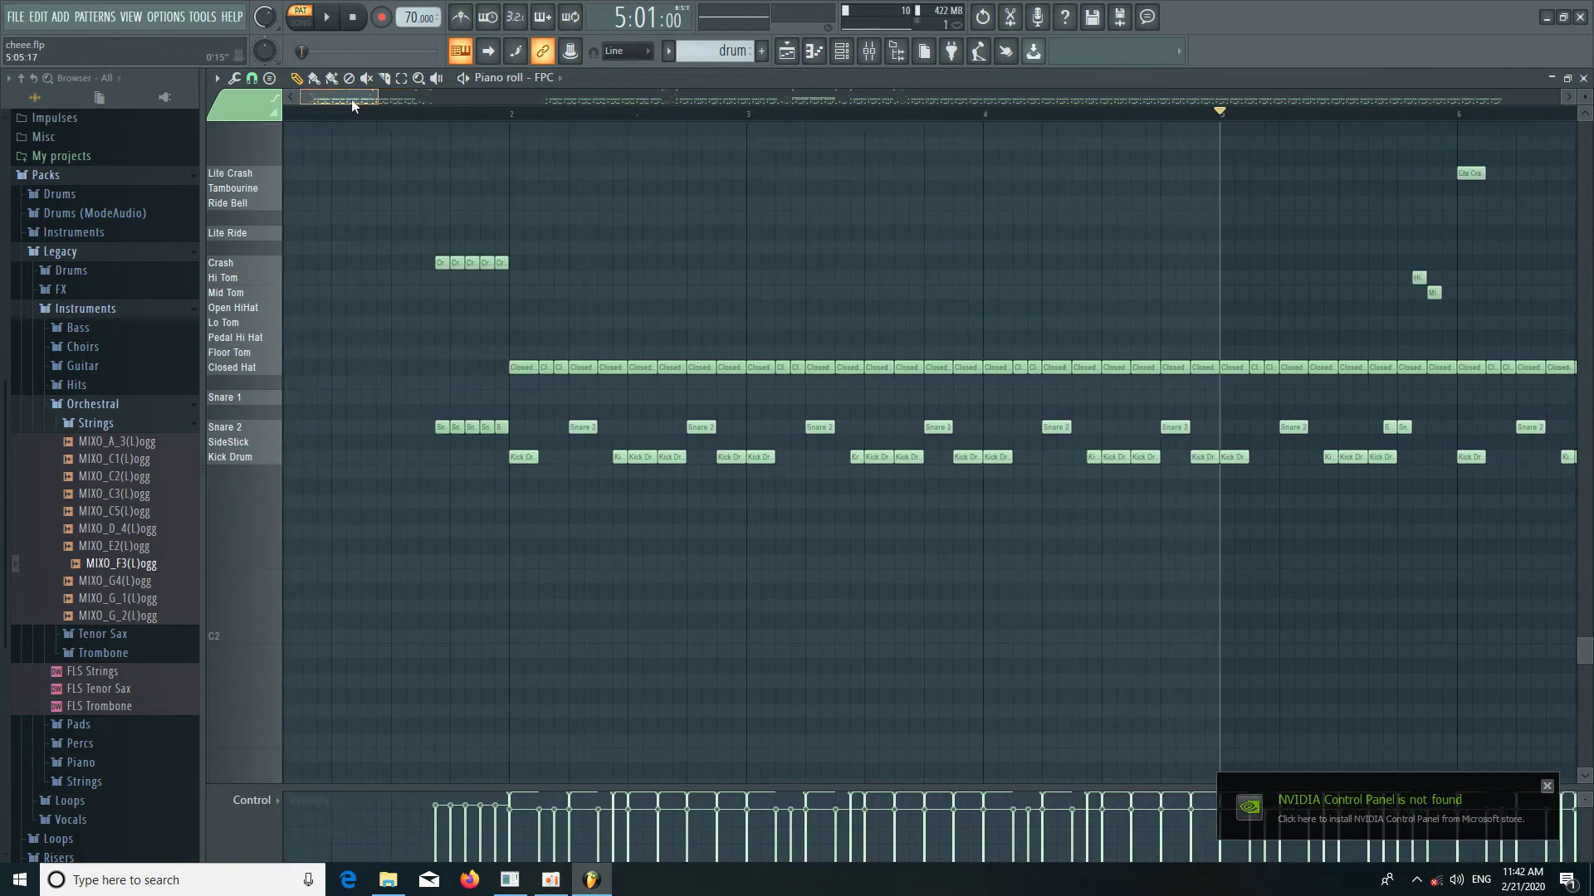
scroll(389, 121, down, 1)
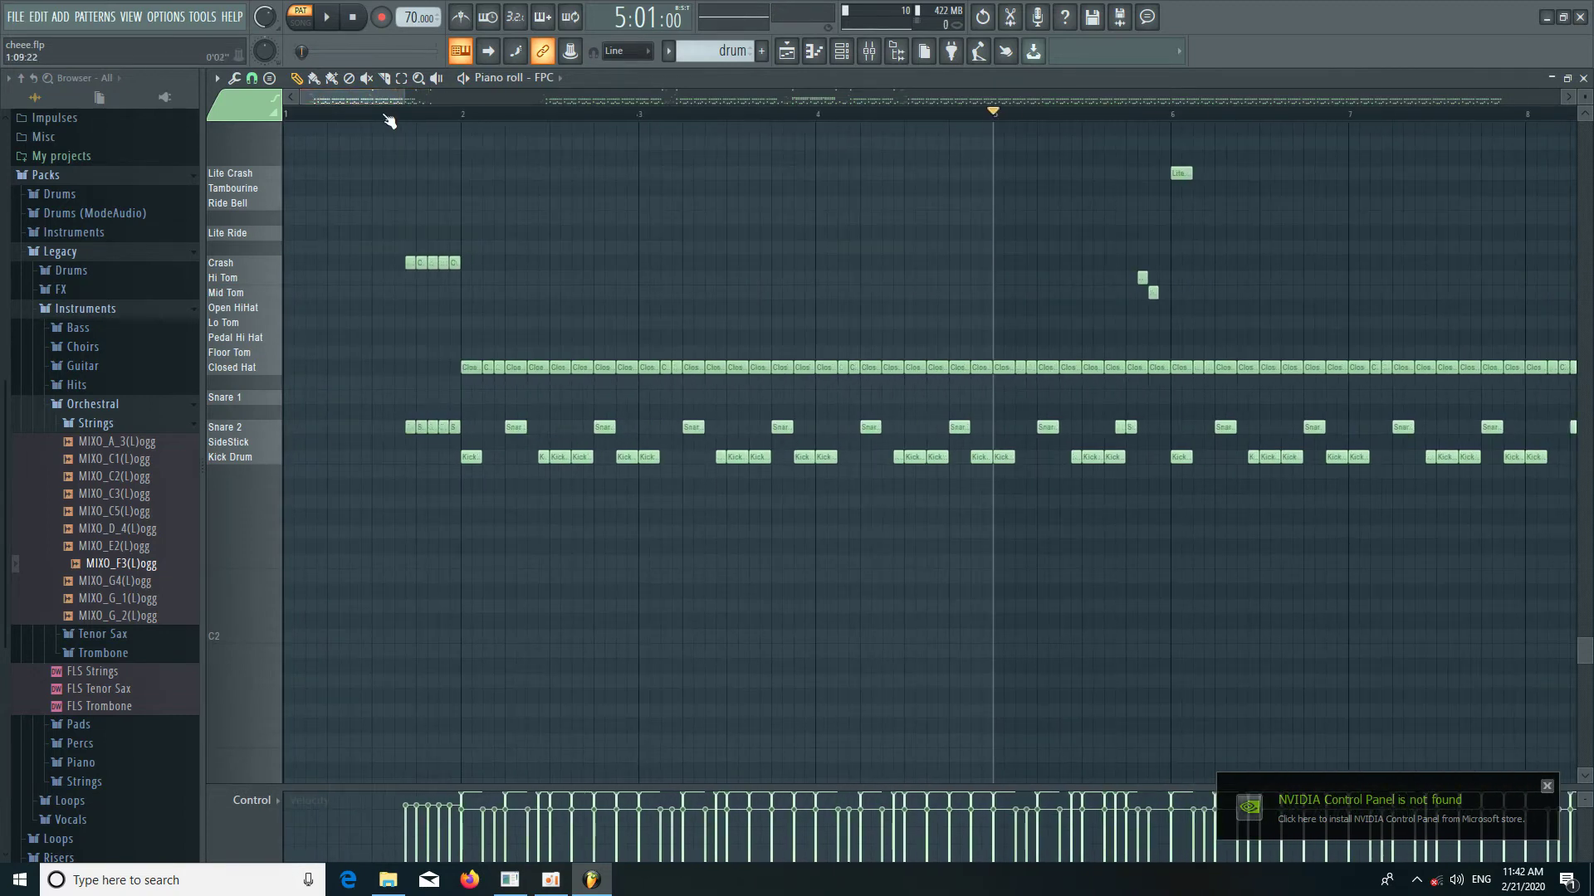
scroll(389, 121, up, 1)
scroll(389, 121, down, 2)
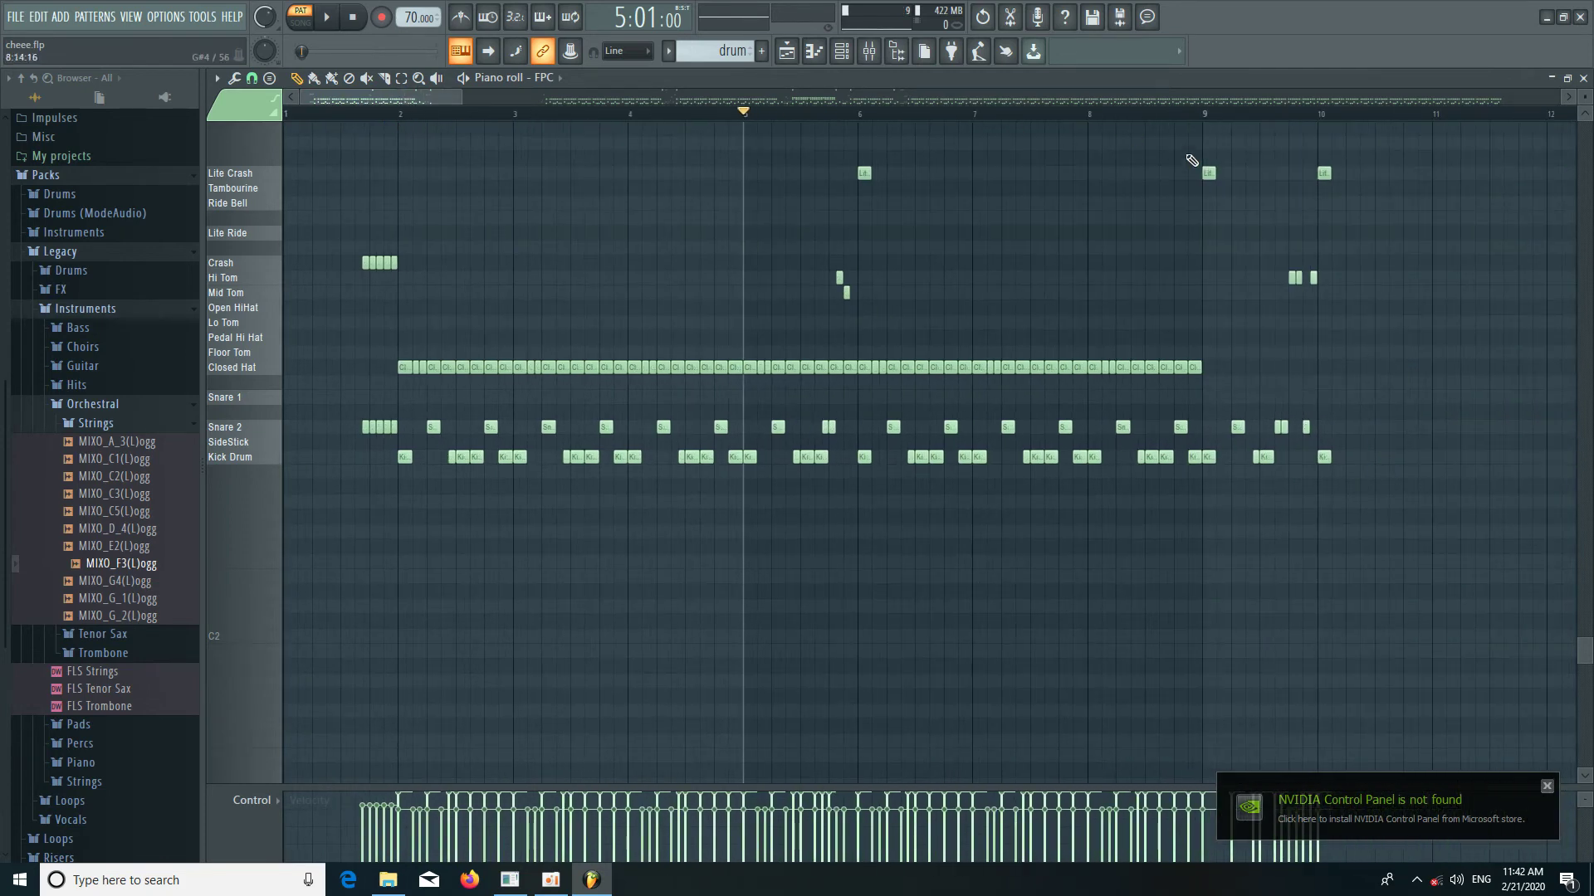
click(1208, 114)
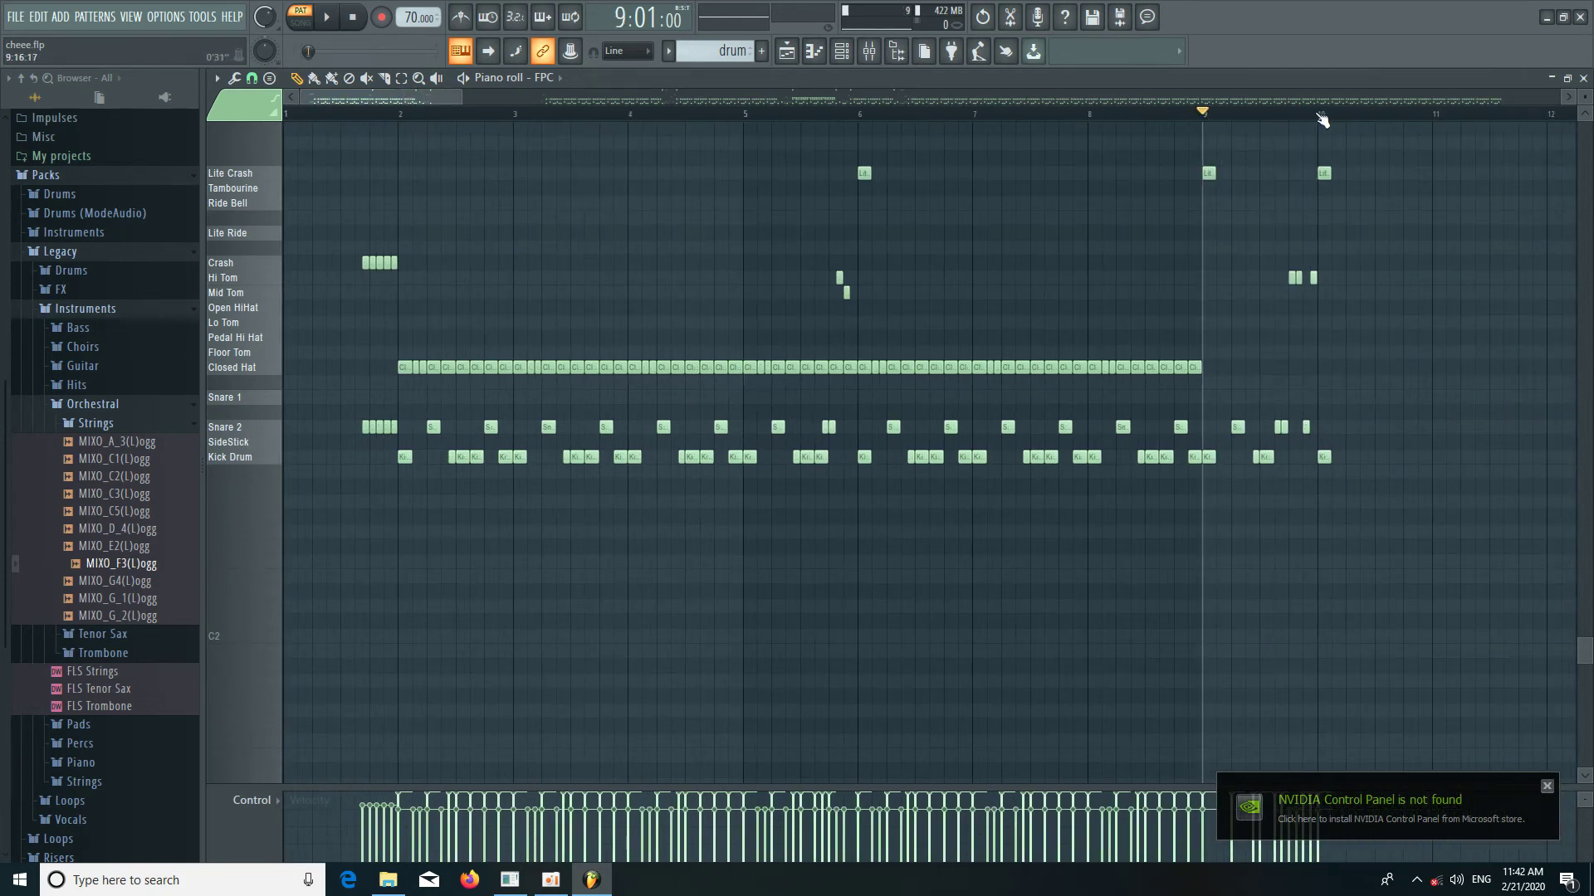
scroll(1321, 120, up, 3)
key(space)
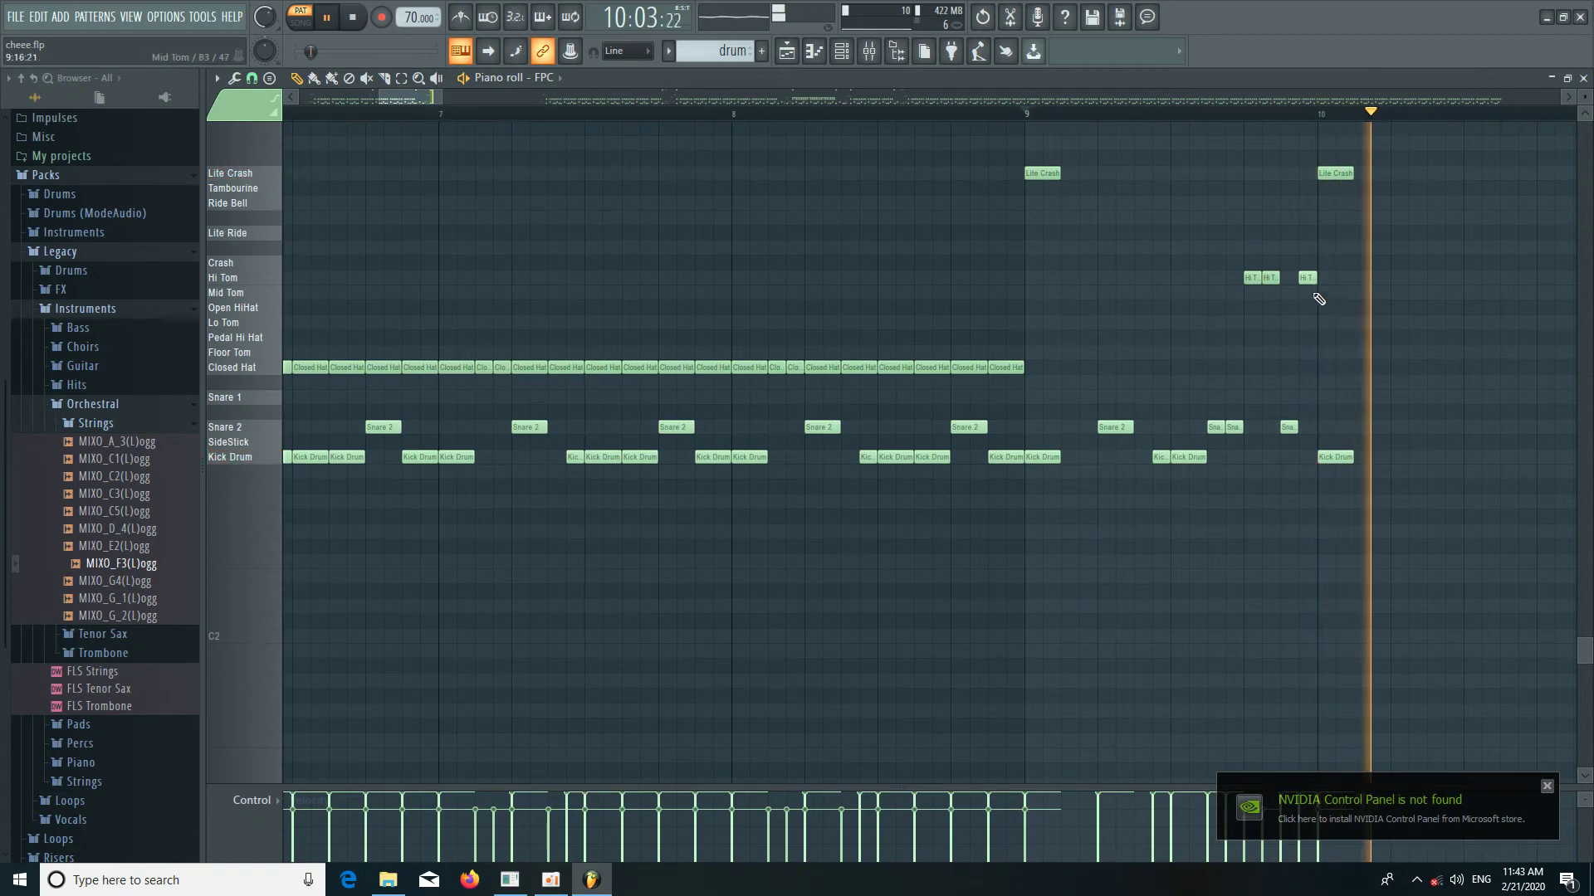
key(space)
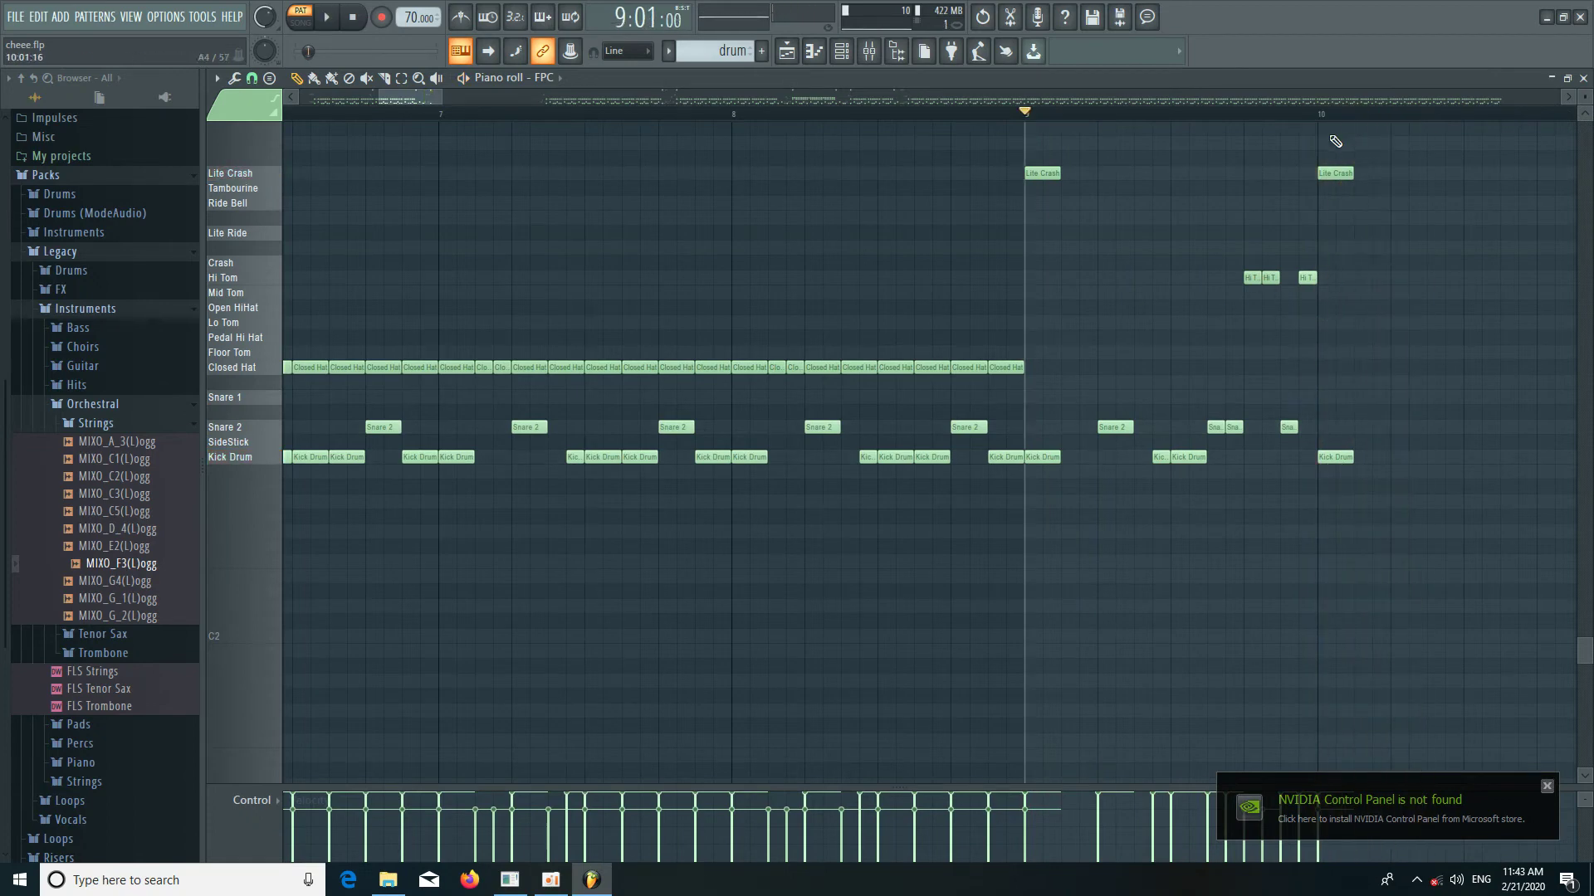
Delete the last Hi Tom hit in bar 9, play the fill, and lengthen the last Snare 2 hit to two steps.
scroll(1335, 130, up, 2)
right_click(1290, 277)
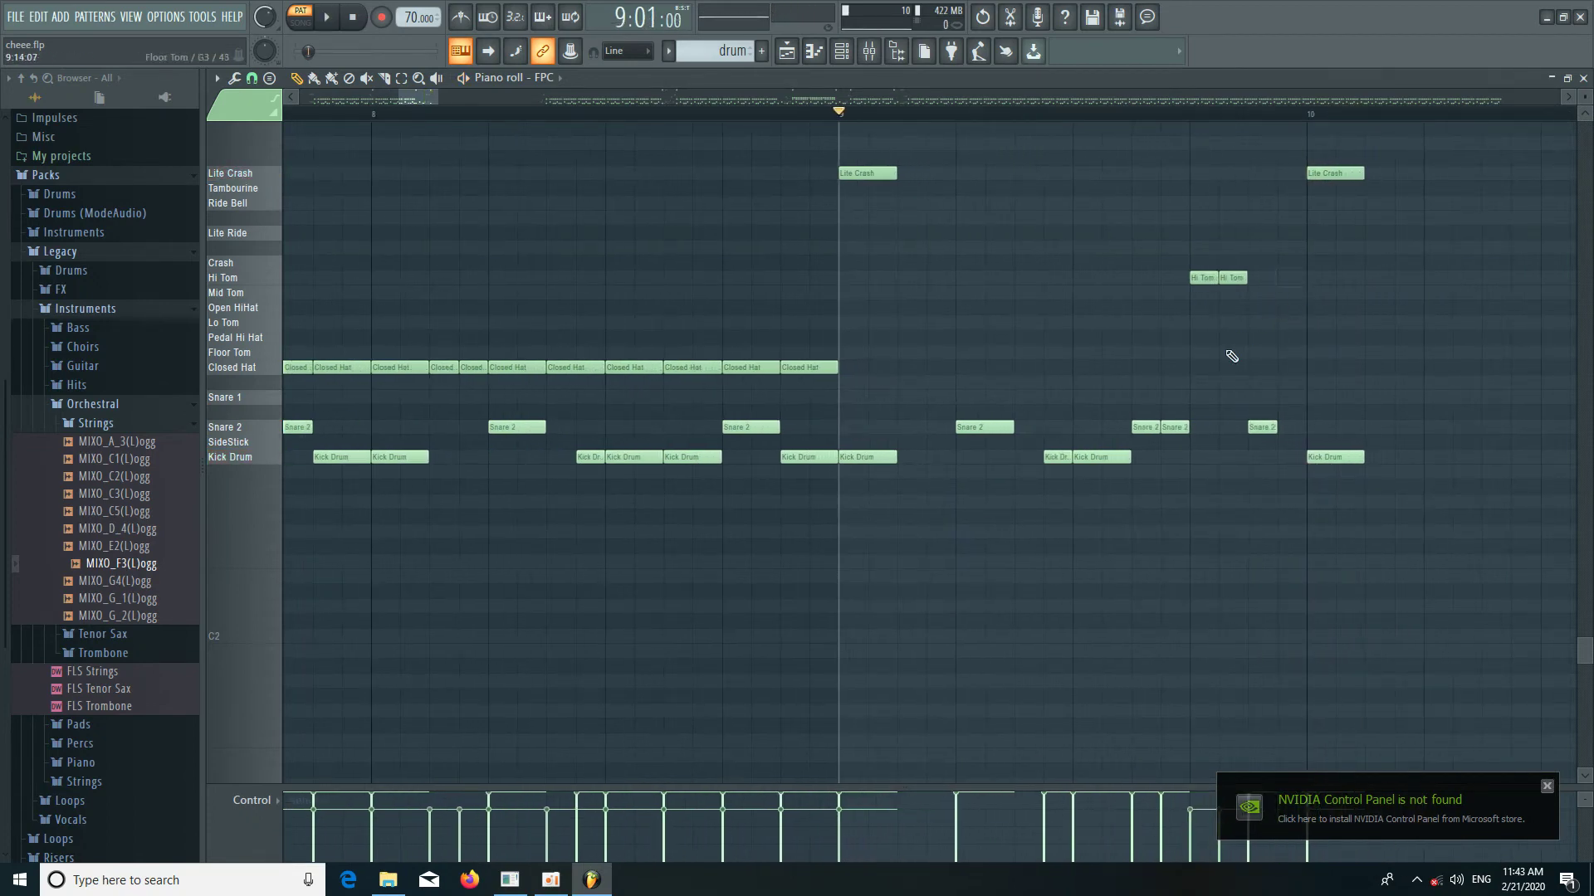
key(space)
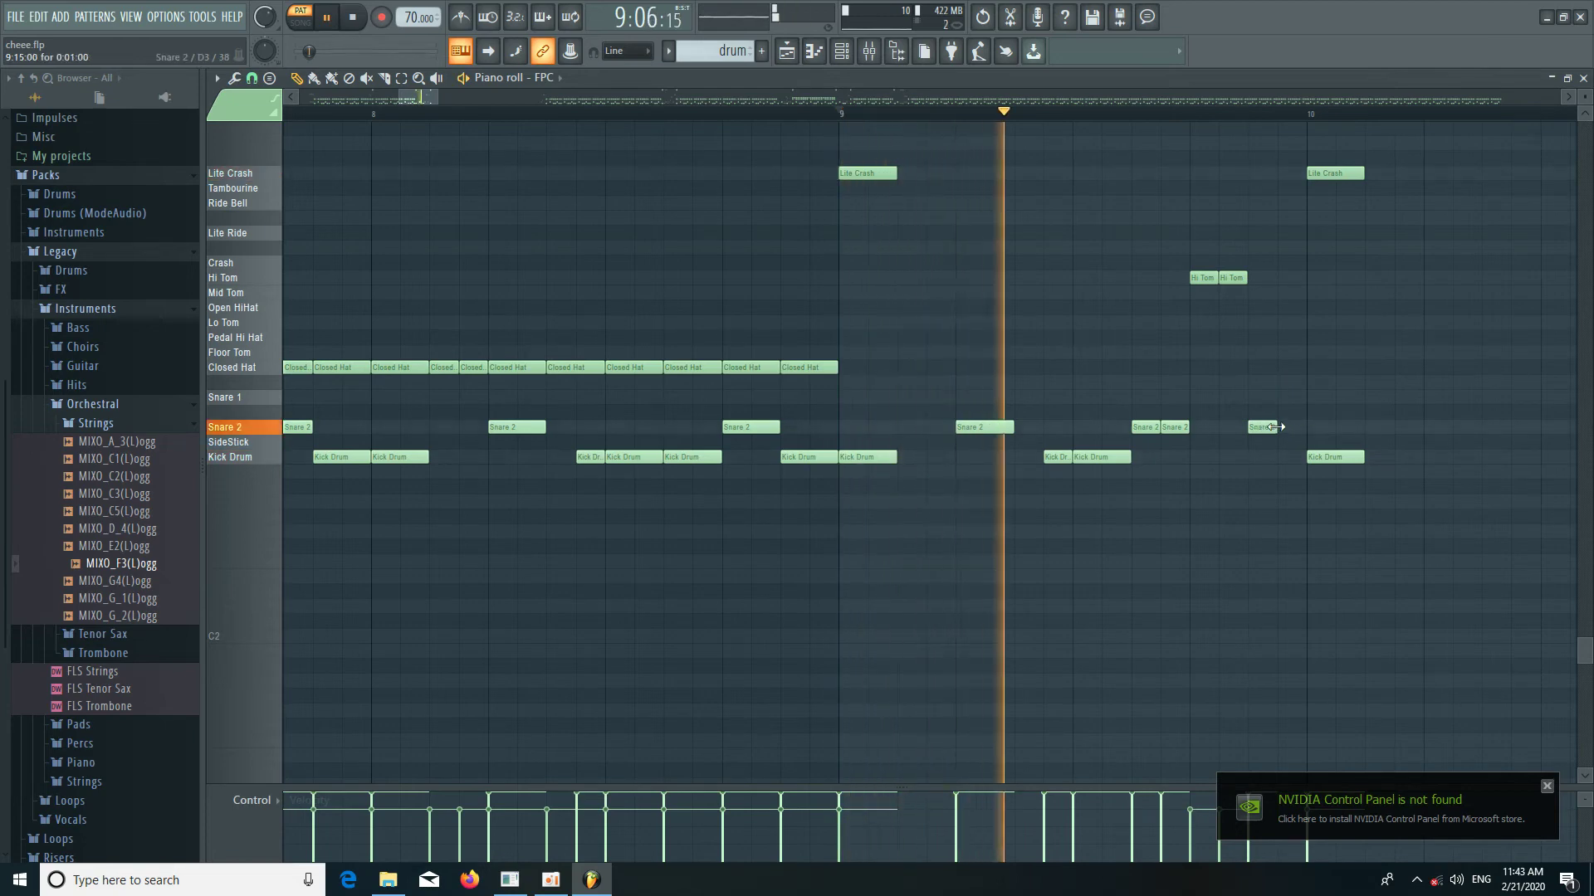
drag(1288, 428, 1317, 427)
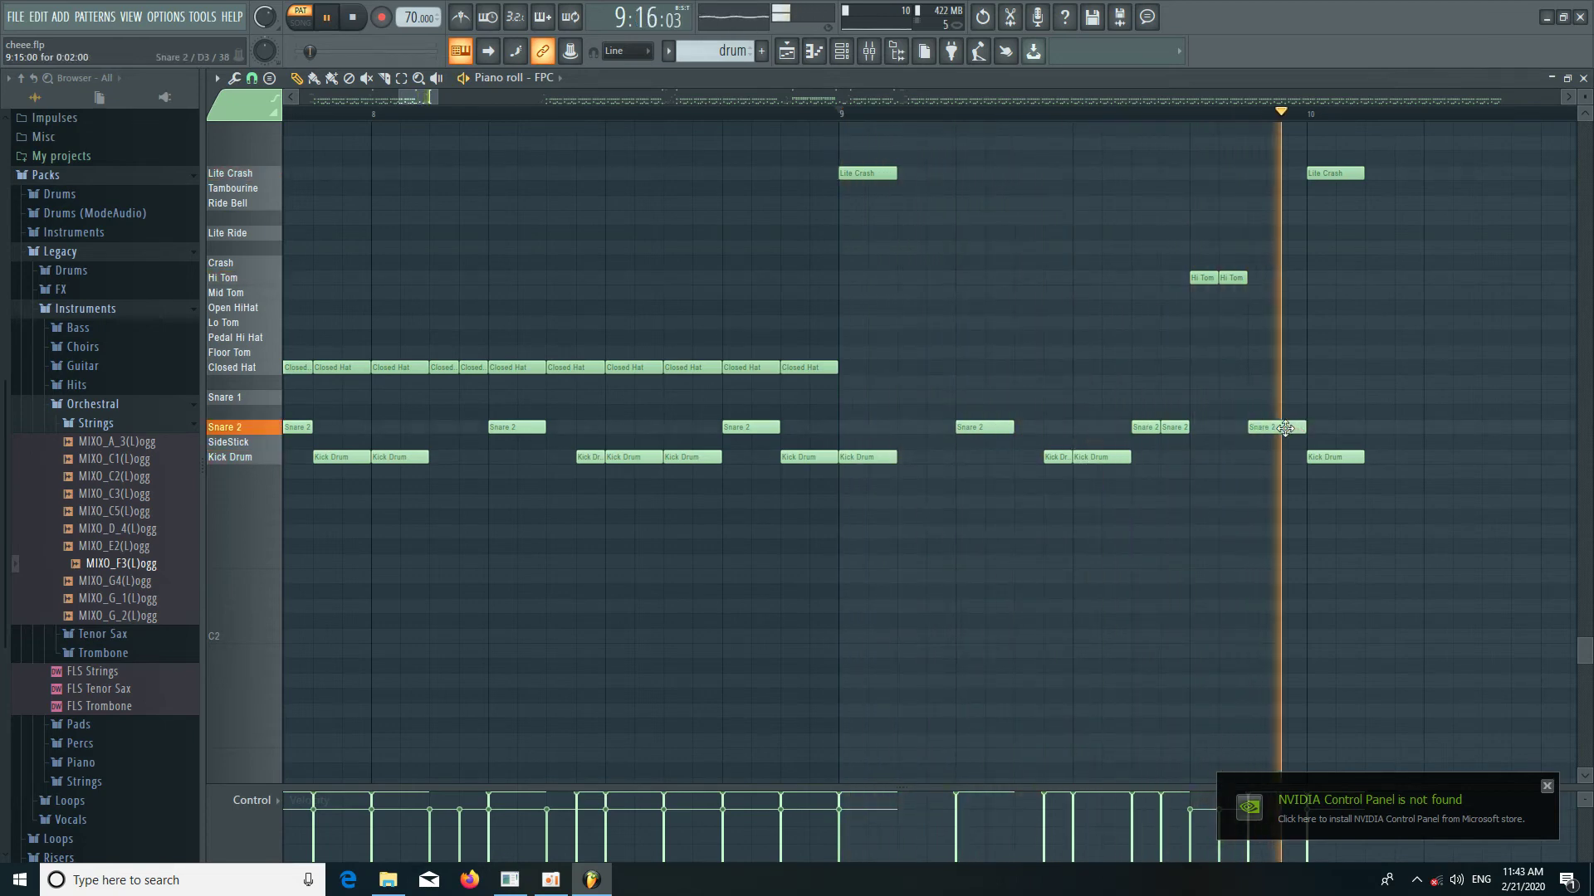
key(space)
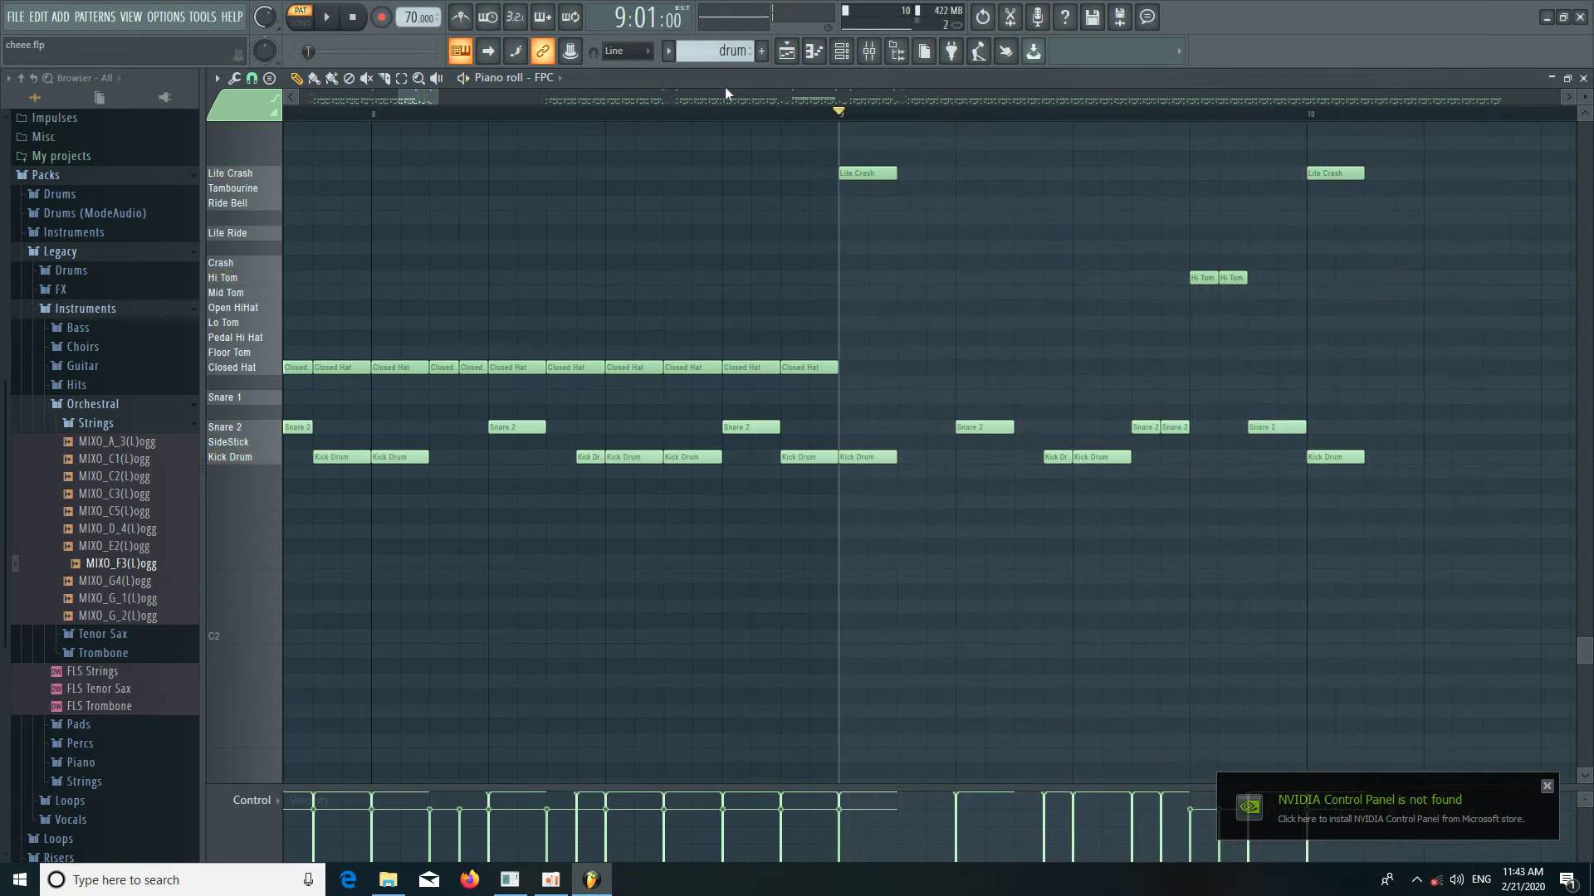
Open the first guitar bass clip on Track 6 of the playlist and examine its notes from bar 2 onward.
scroll(666, 114, down, 5)
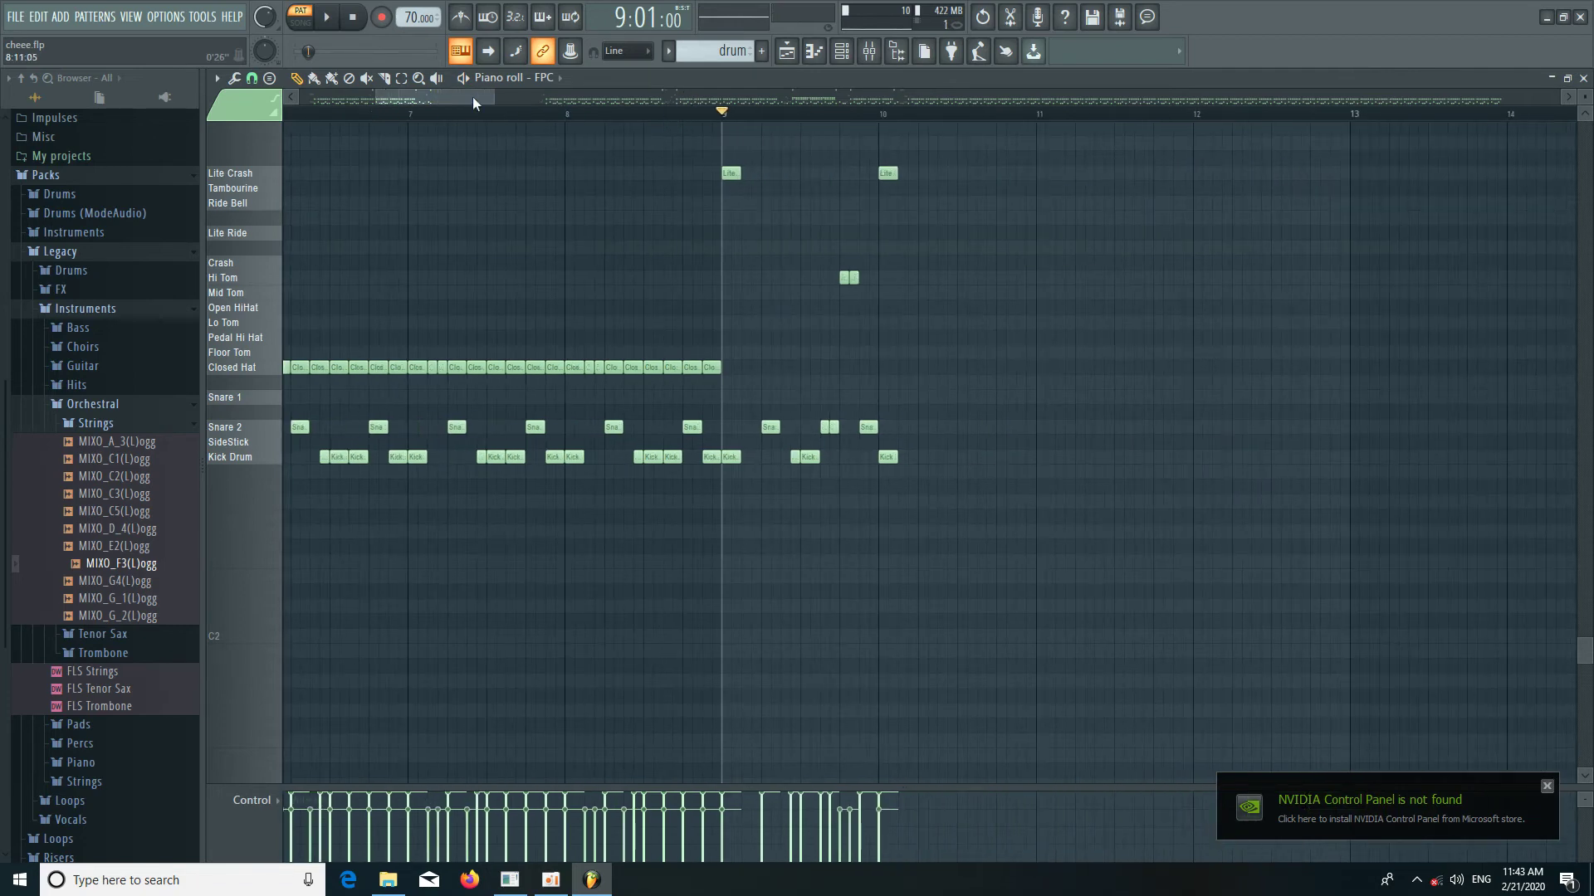
drag(474, 96, 457, 94)
click(785, 56)
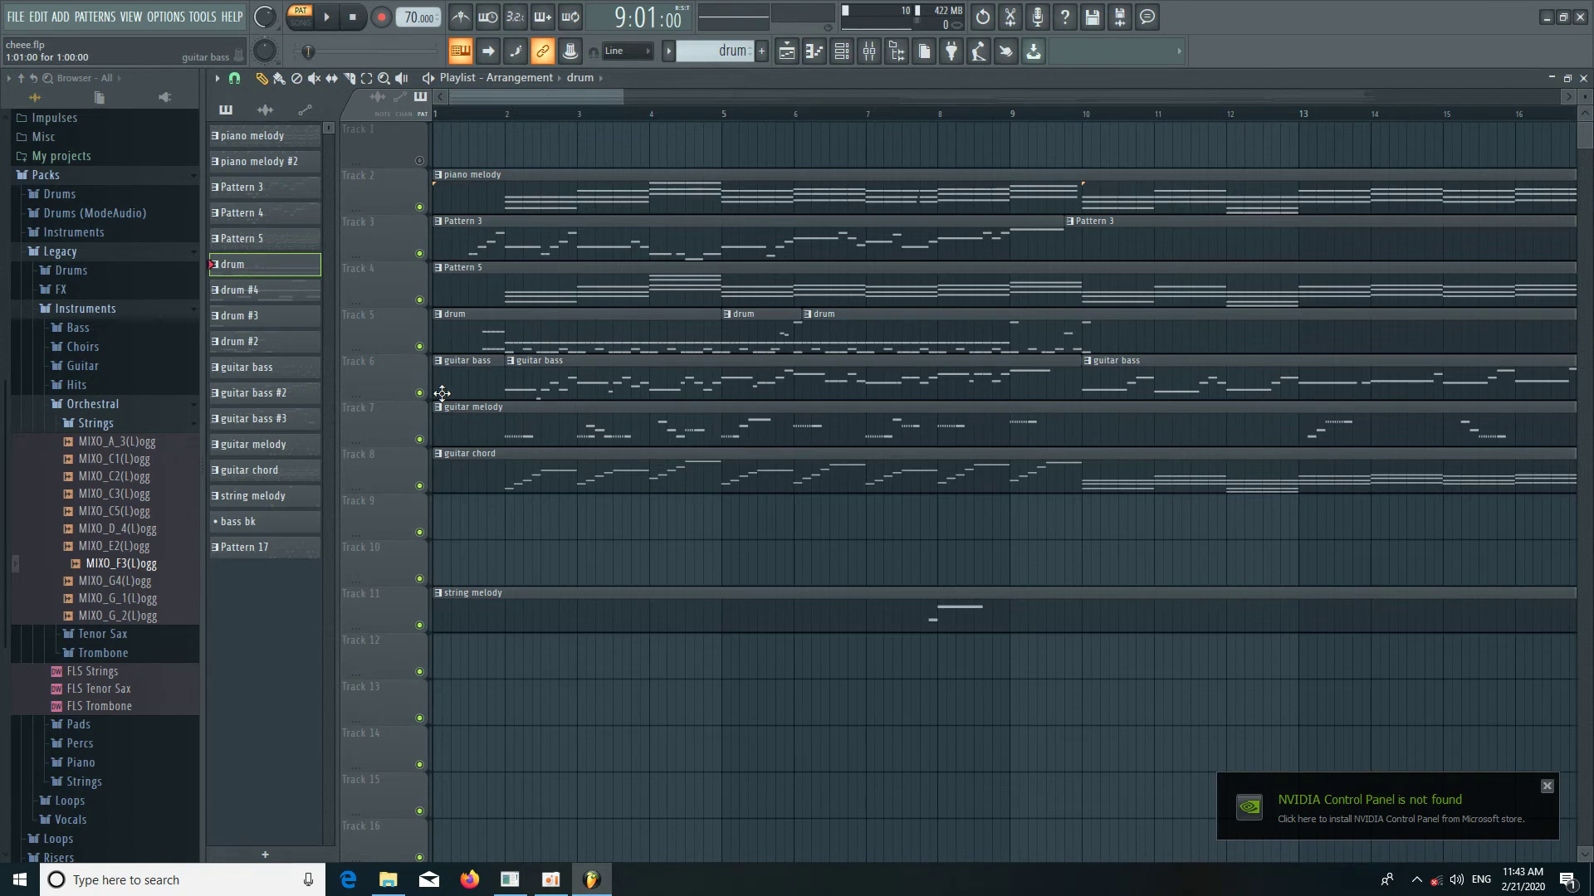
double_click(490, 392)
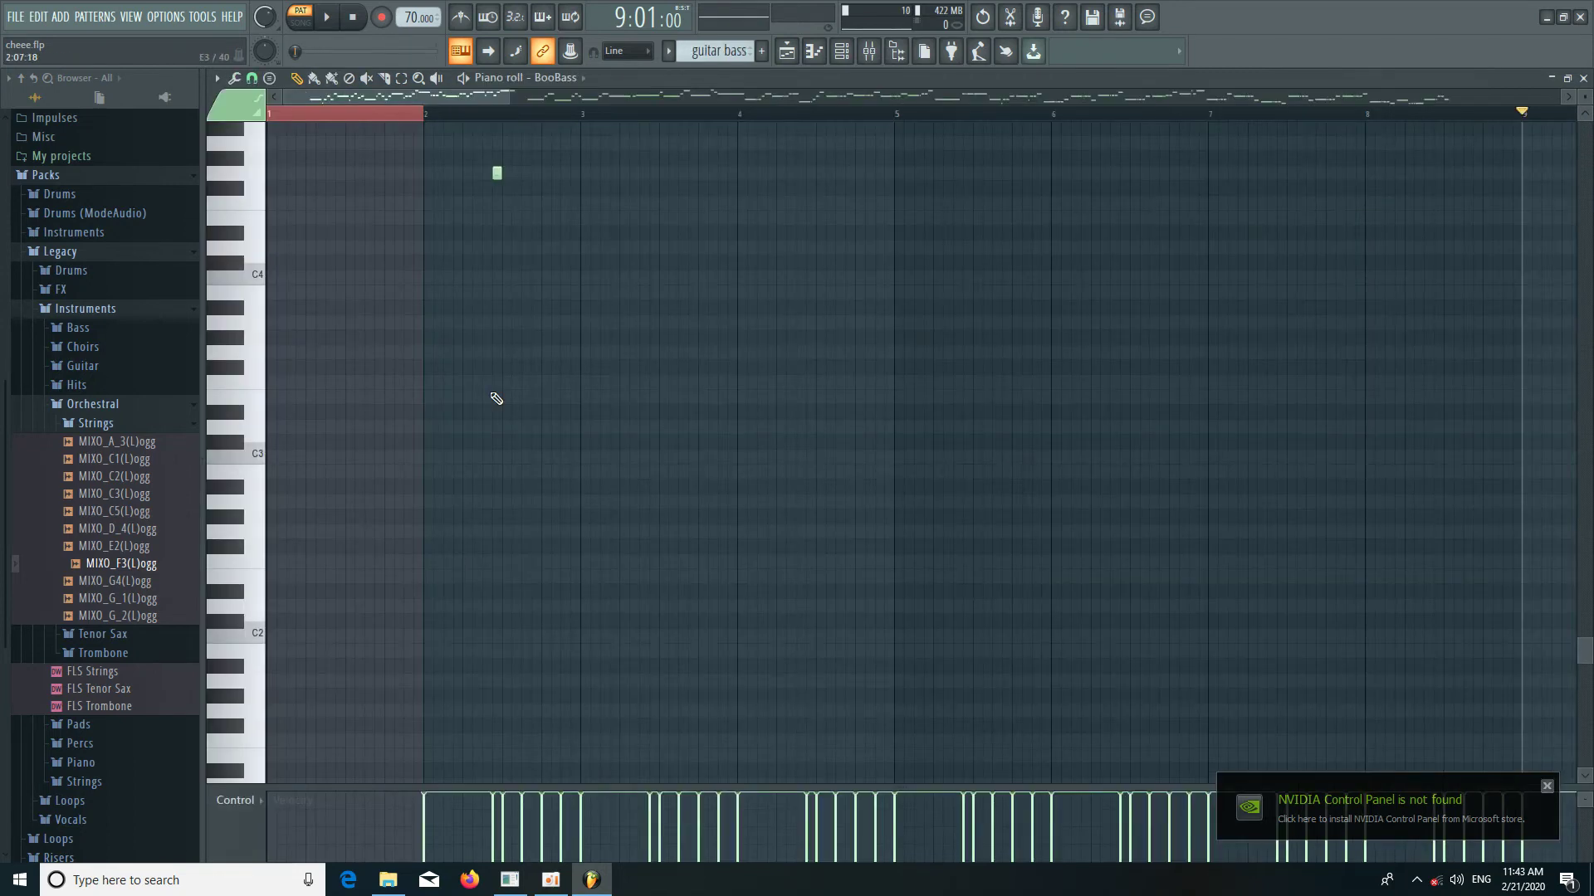
scroll(419, 249, up, 5)
scroll(455, 124, up, 3)
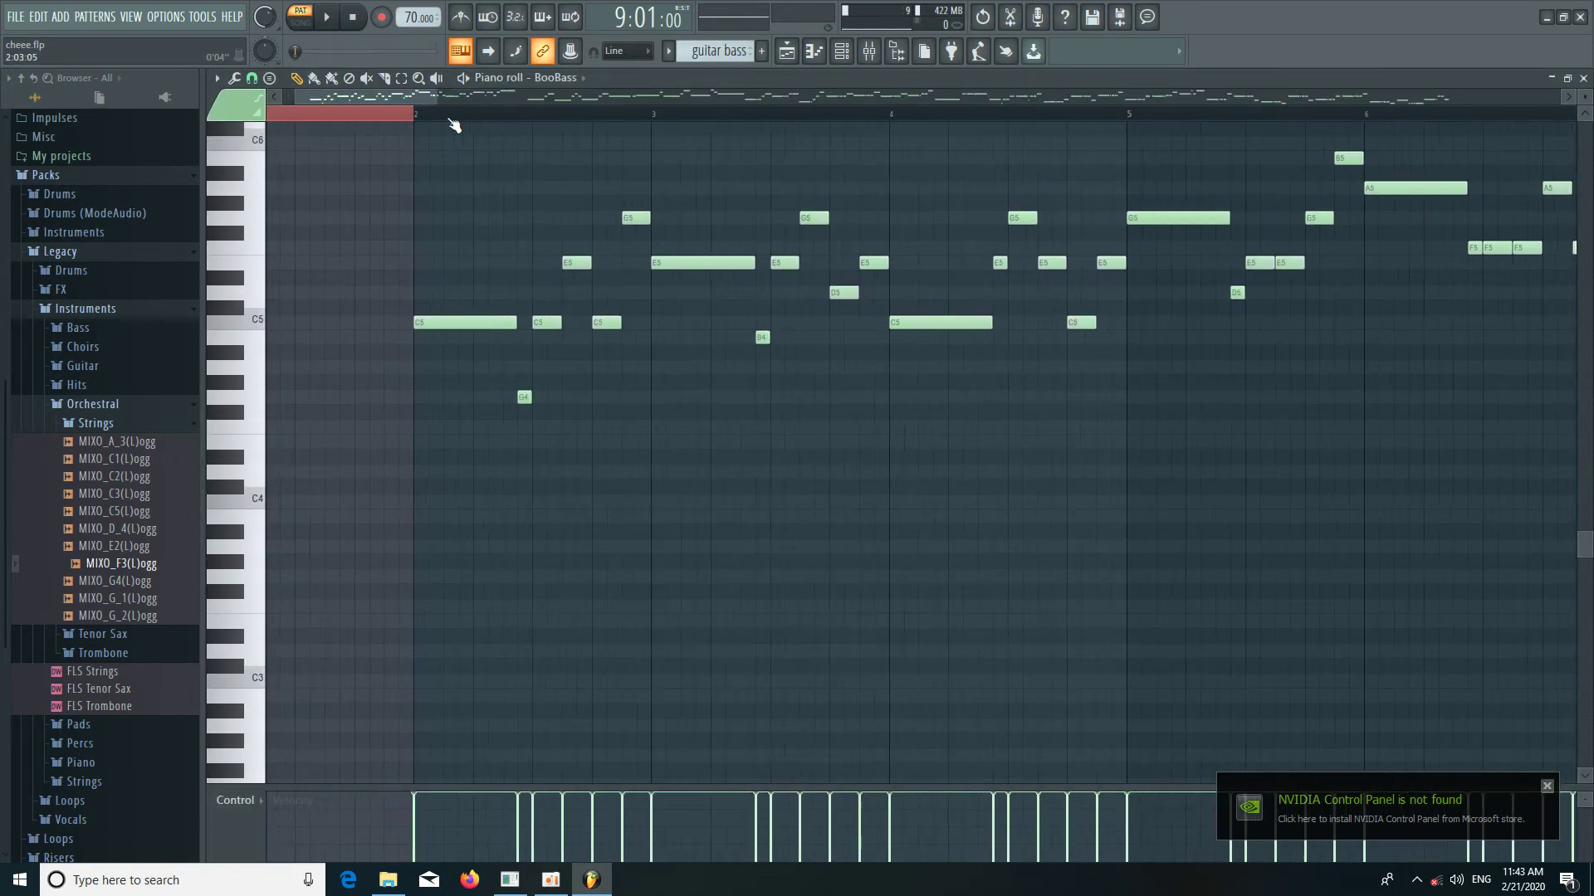
scroll(622, 483, up, 2)
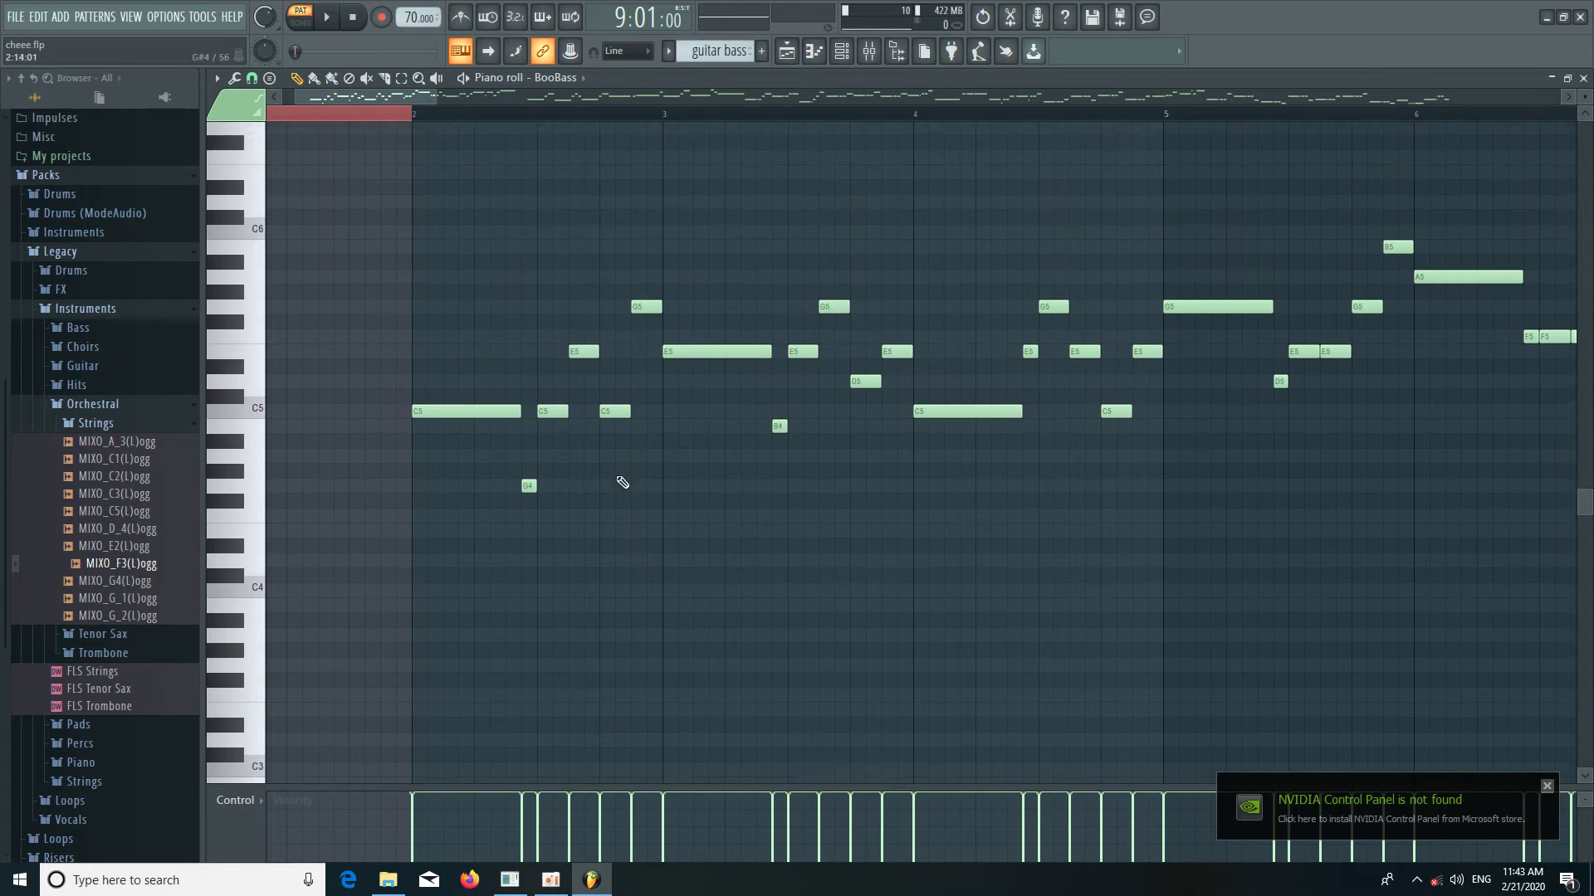
scroll(587, 122, up, 3)
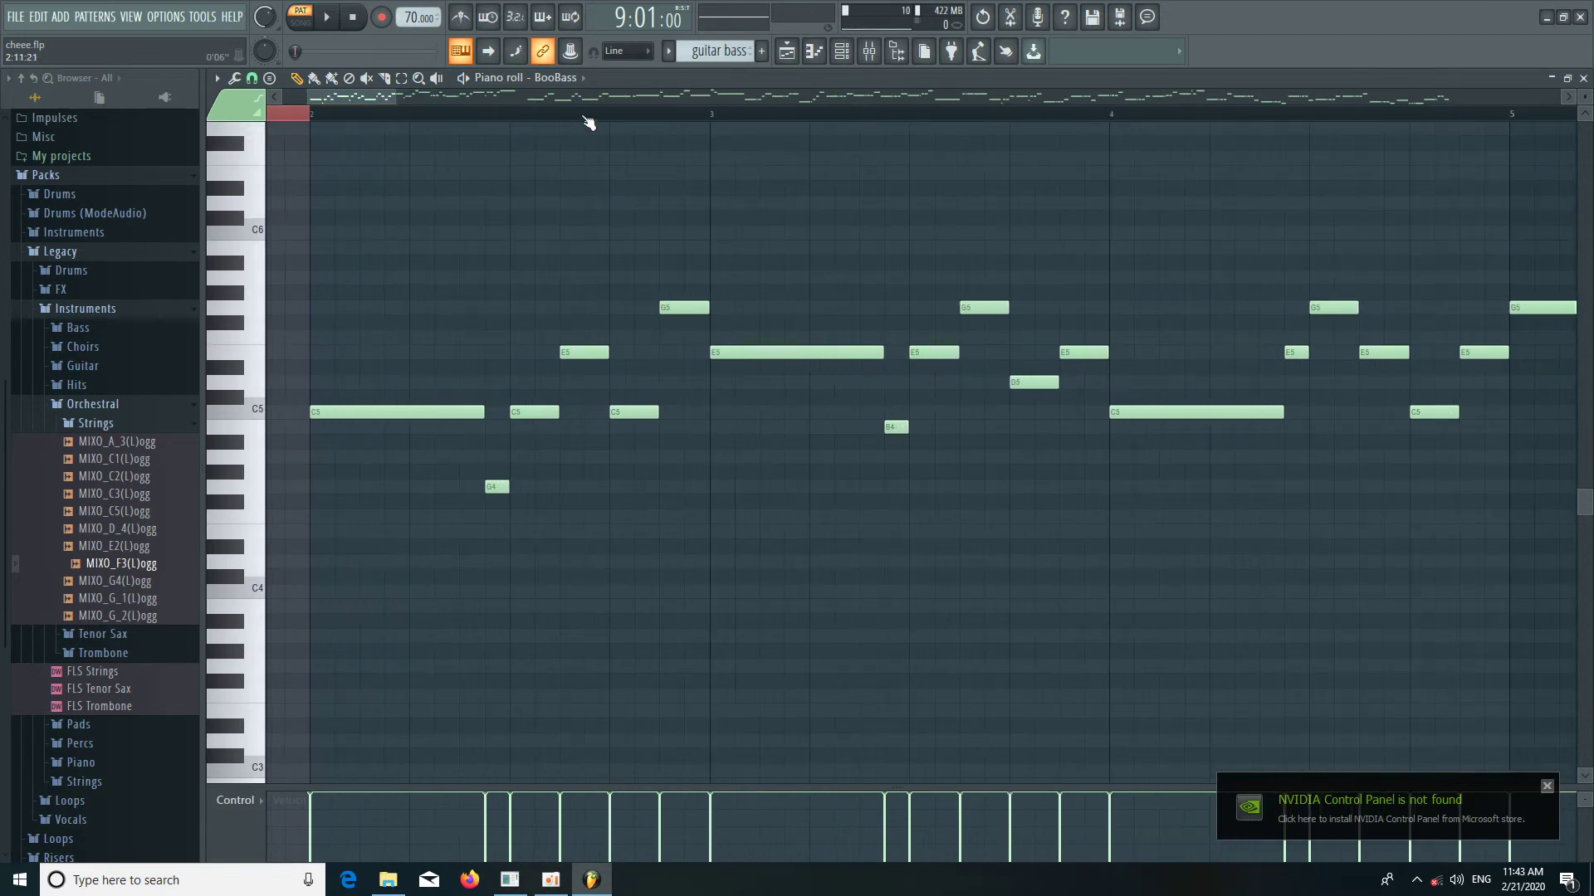
Open the piano melody clip on Track 2, examine its chords from bar 2, and set the playback position to 1:13:00.
click(790, 55)
click(503, 175)
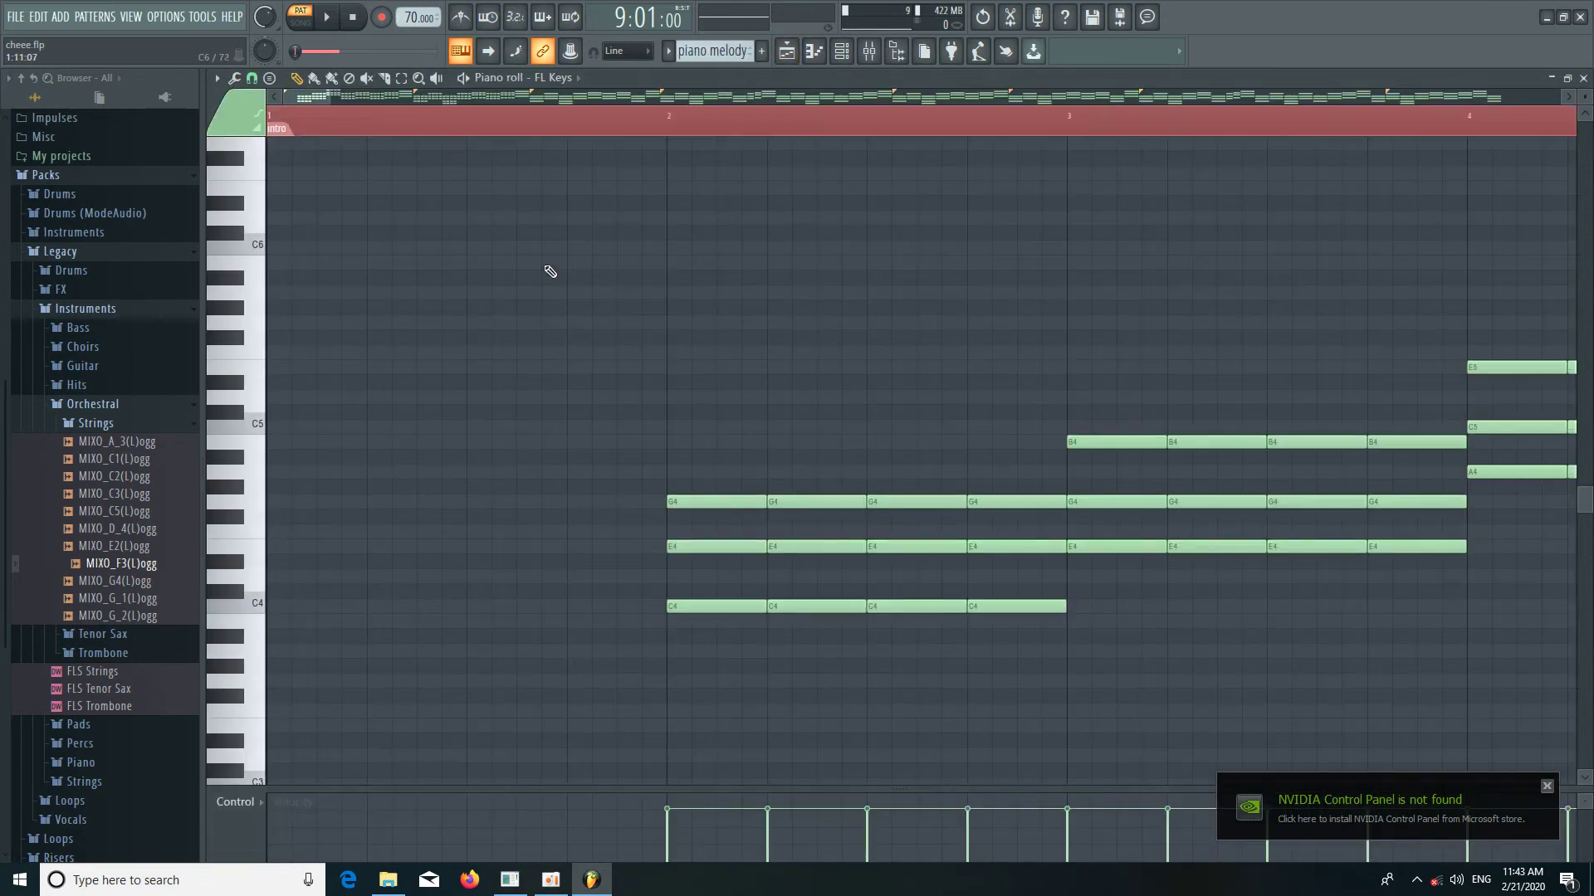
scroll(668, 146, down, 1)
scroll(668, 145, down, 6)
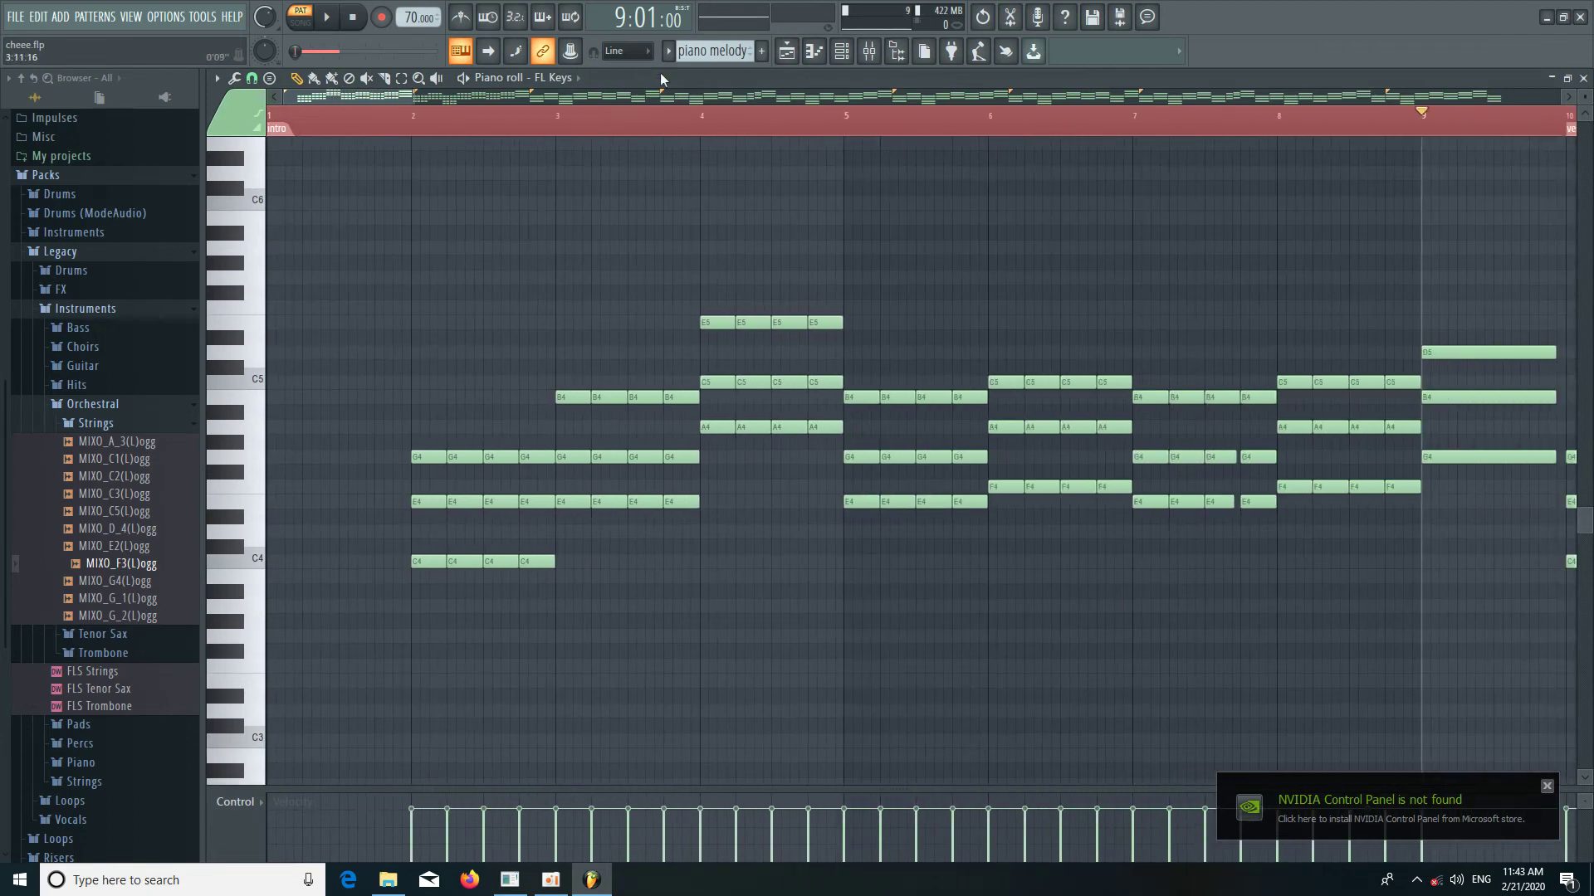
click(375, 131)
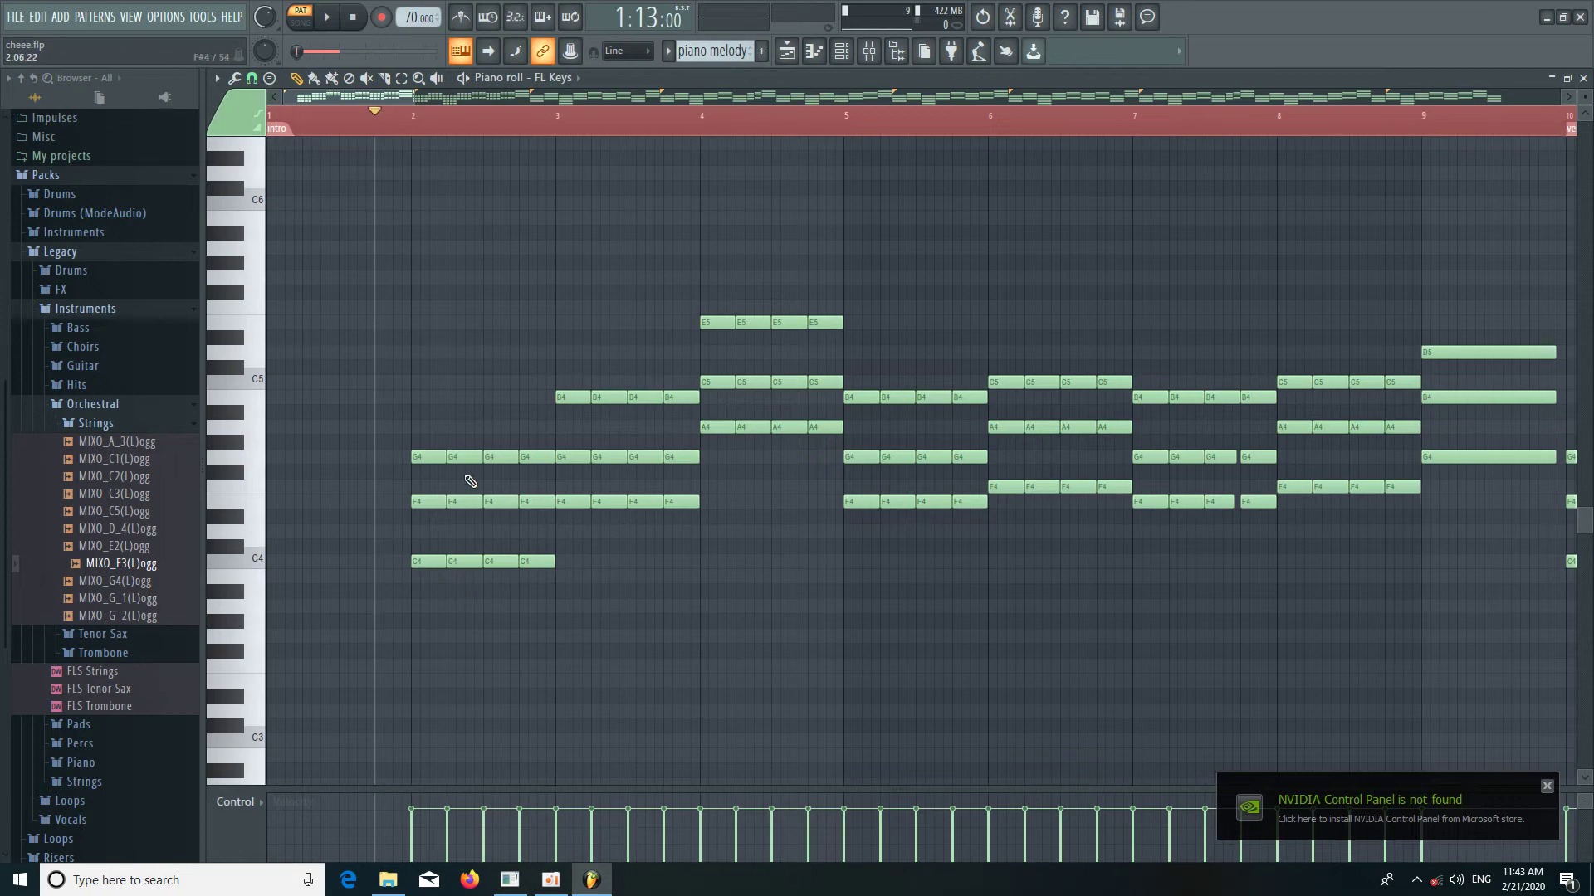
Reopen the first guitar bass clip from the playlist and audition the opening C5 and G4 notes in bar 2.
click(814, 51)
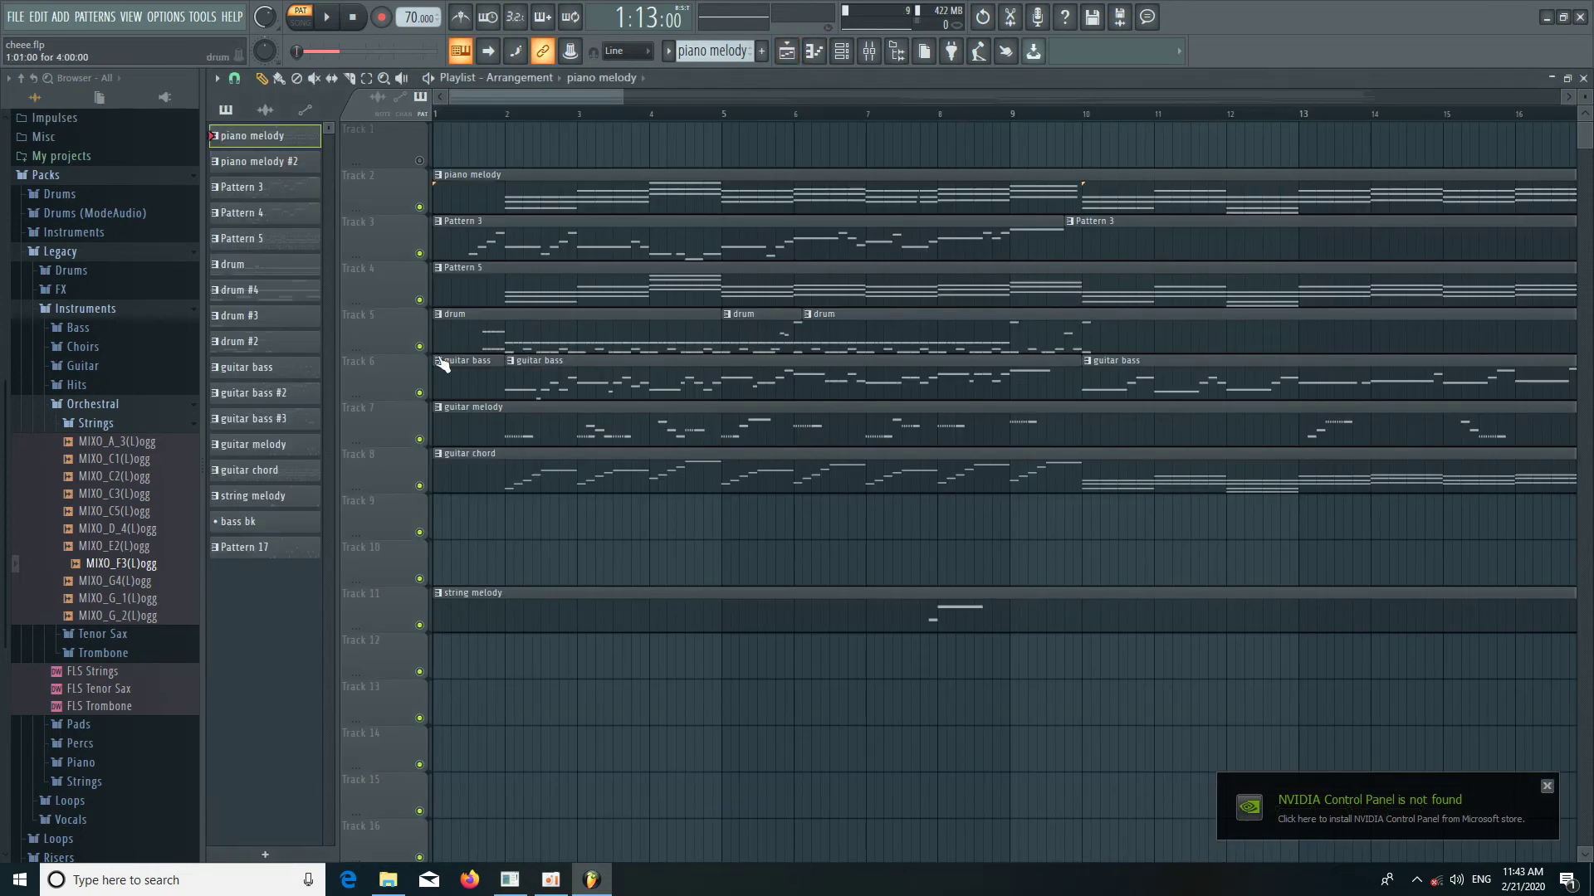
double_click(488, 392)
scroll(424, 120, up, 4)
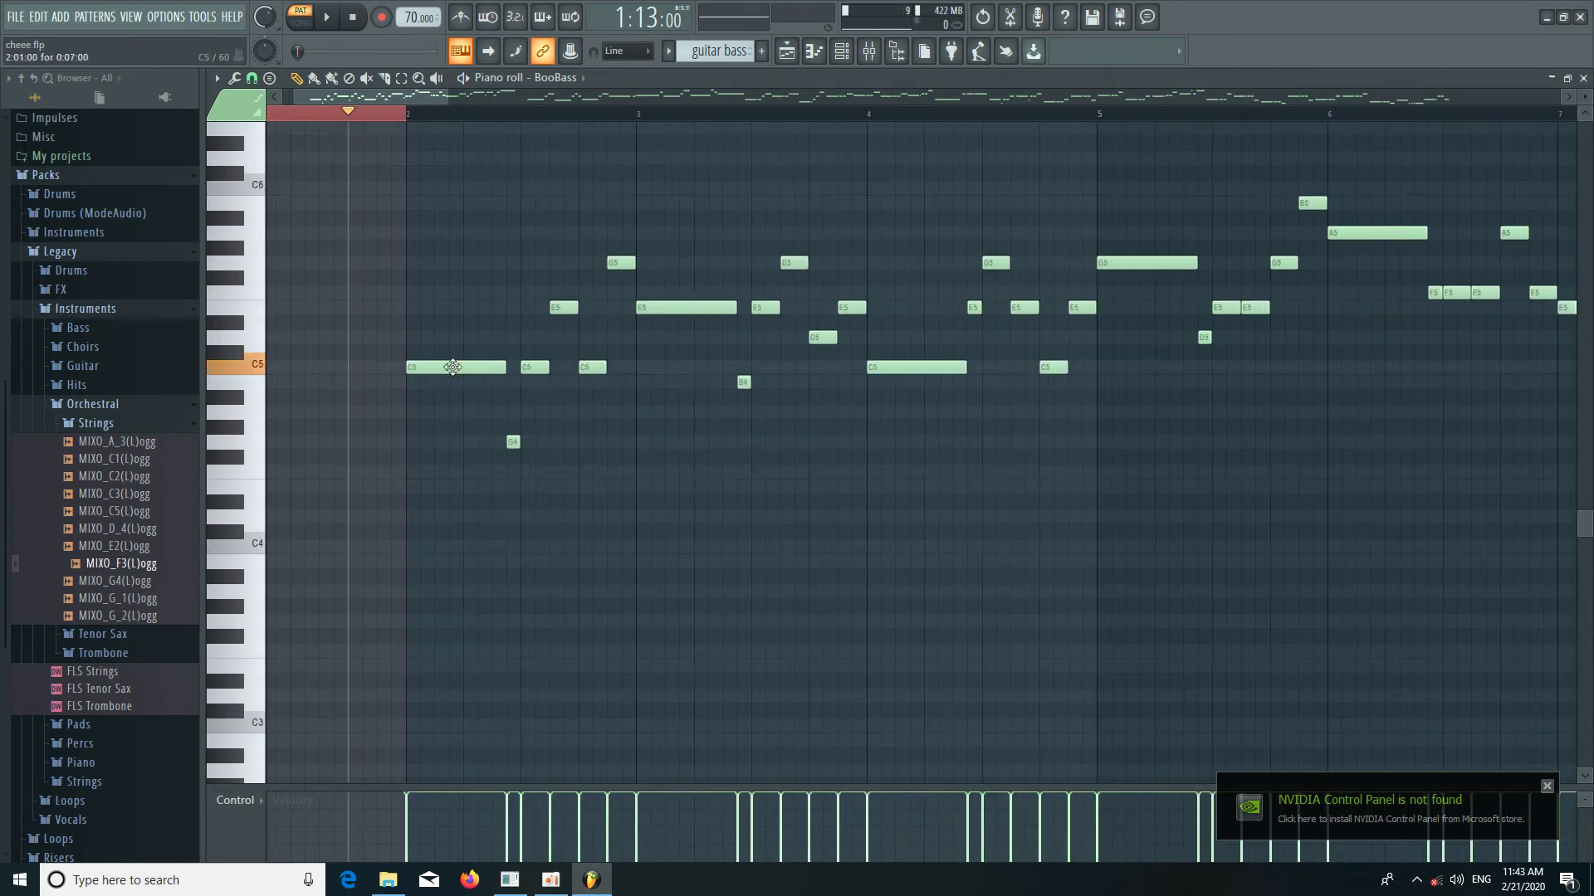
click(513, 441)
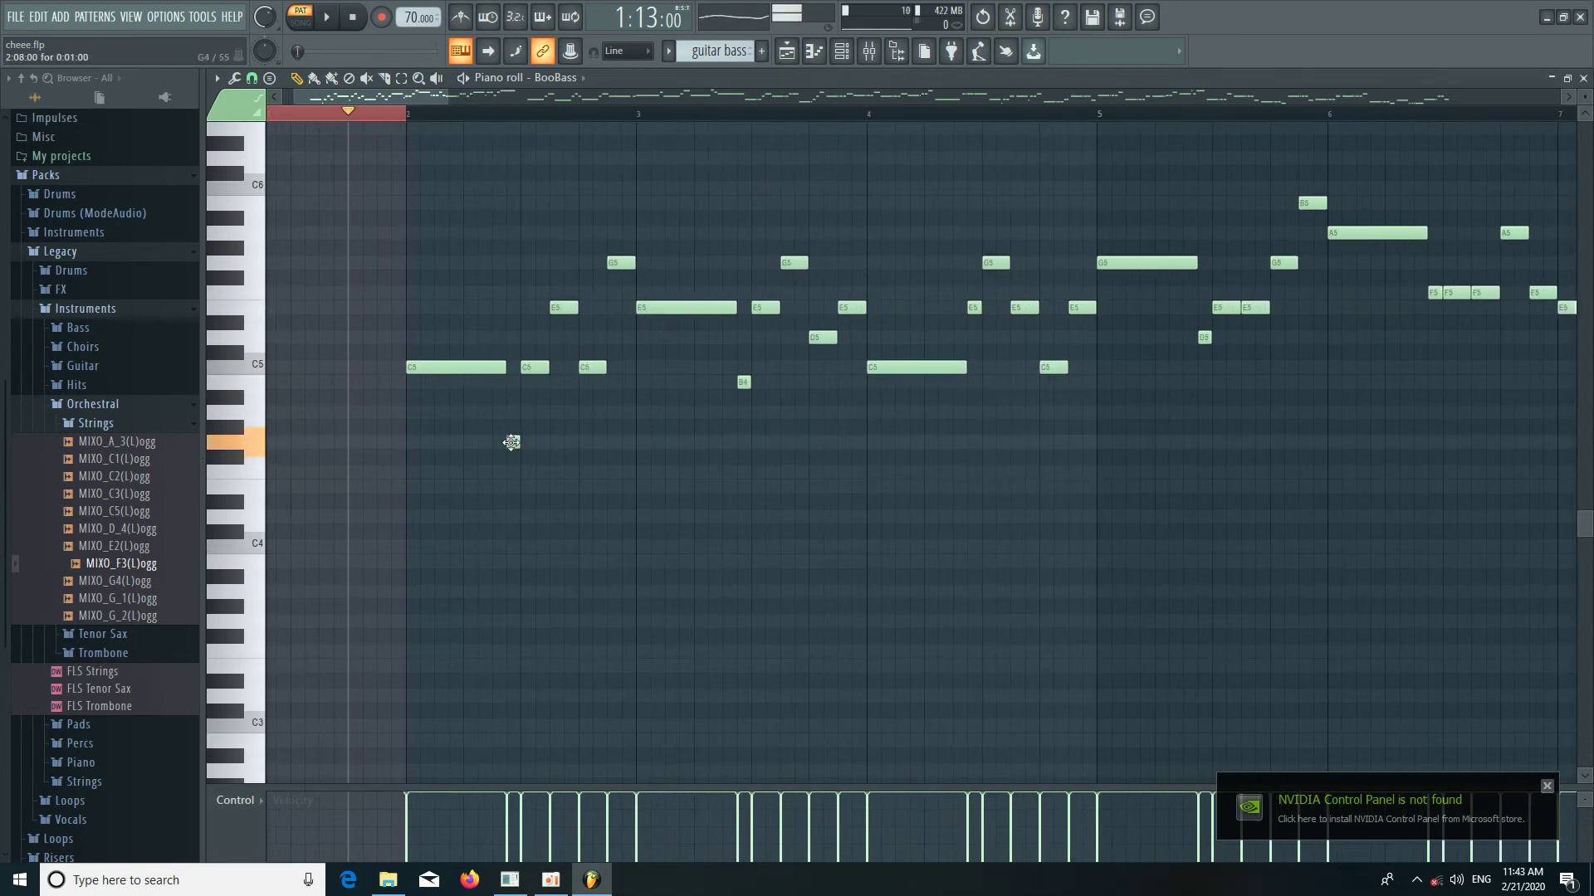
scroll(471, 124, up, 5)
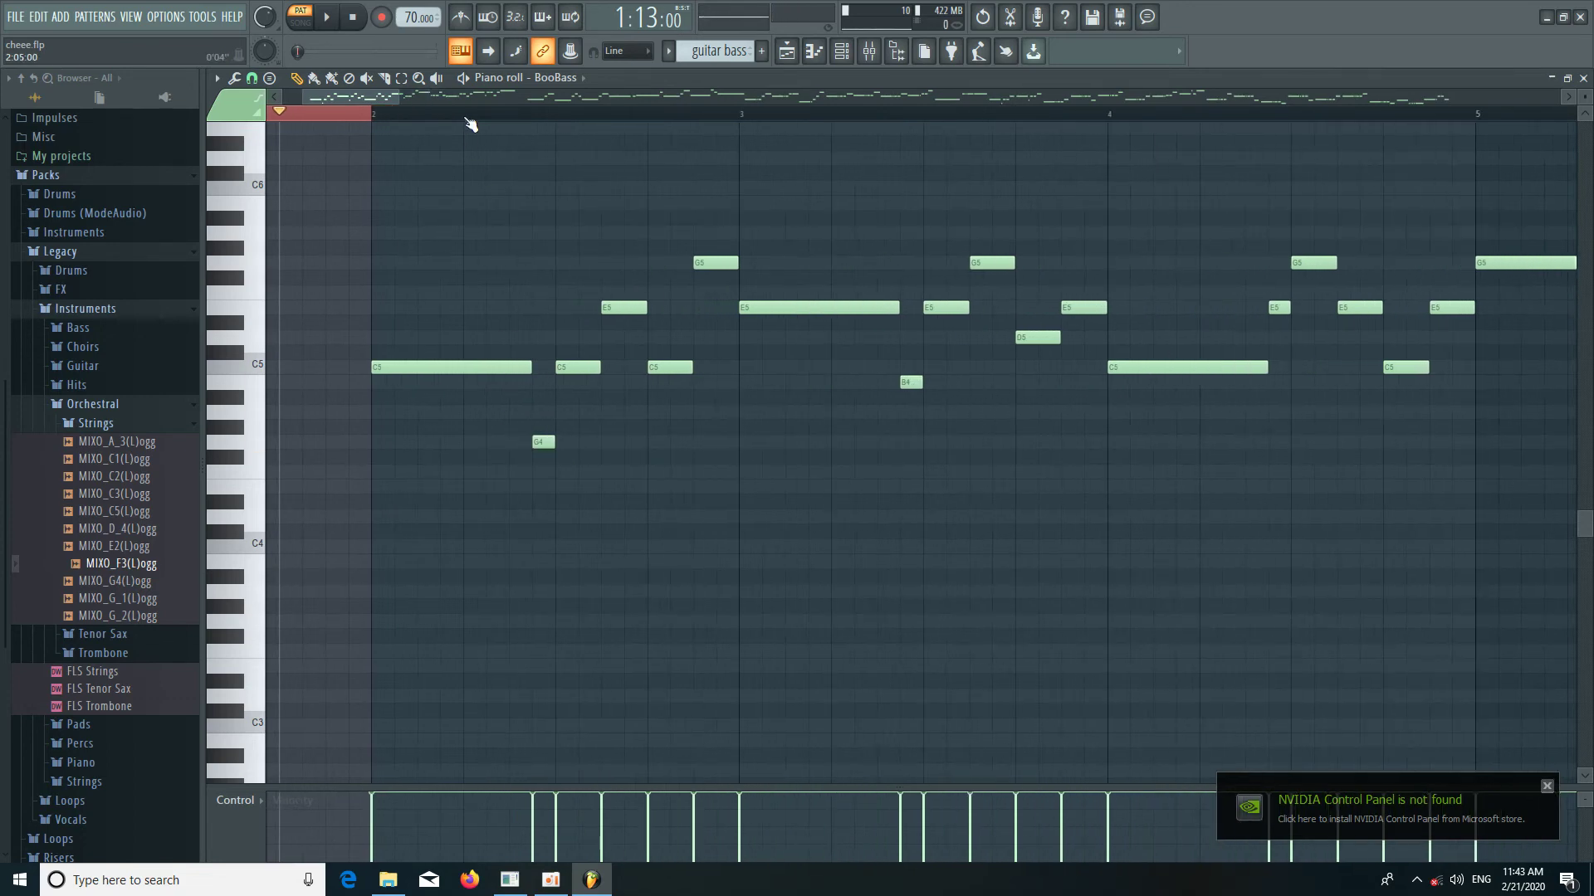
Move the short G4 note in bar 2 up to E5 and play the line briefly.
drag(545, 443, 544, 308)
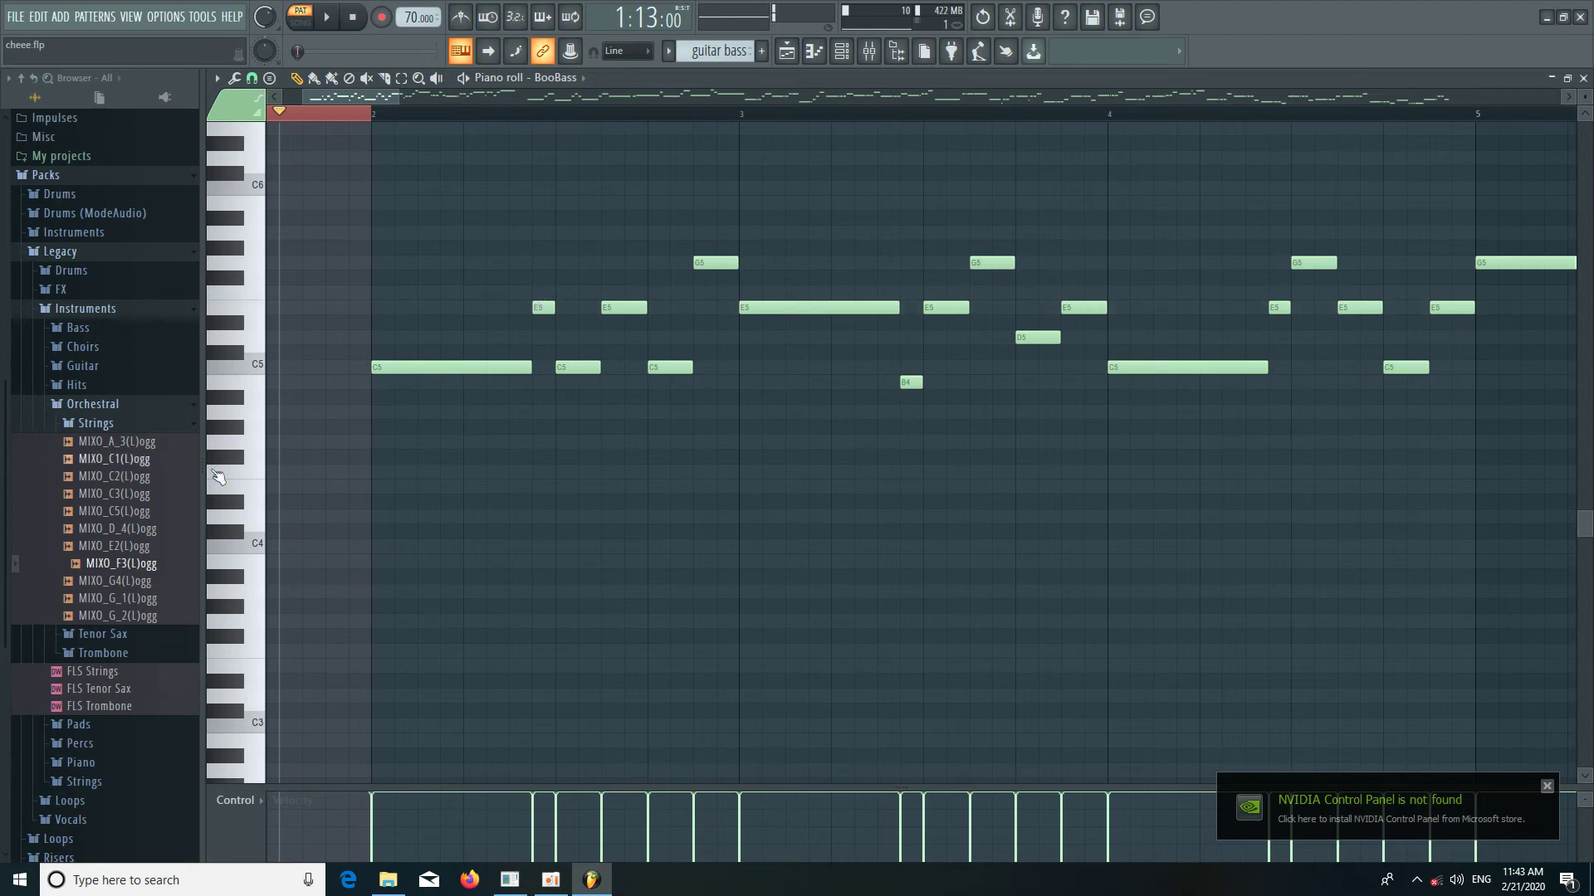
key(space)
key(space)
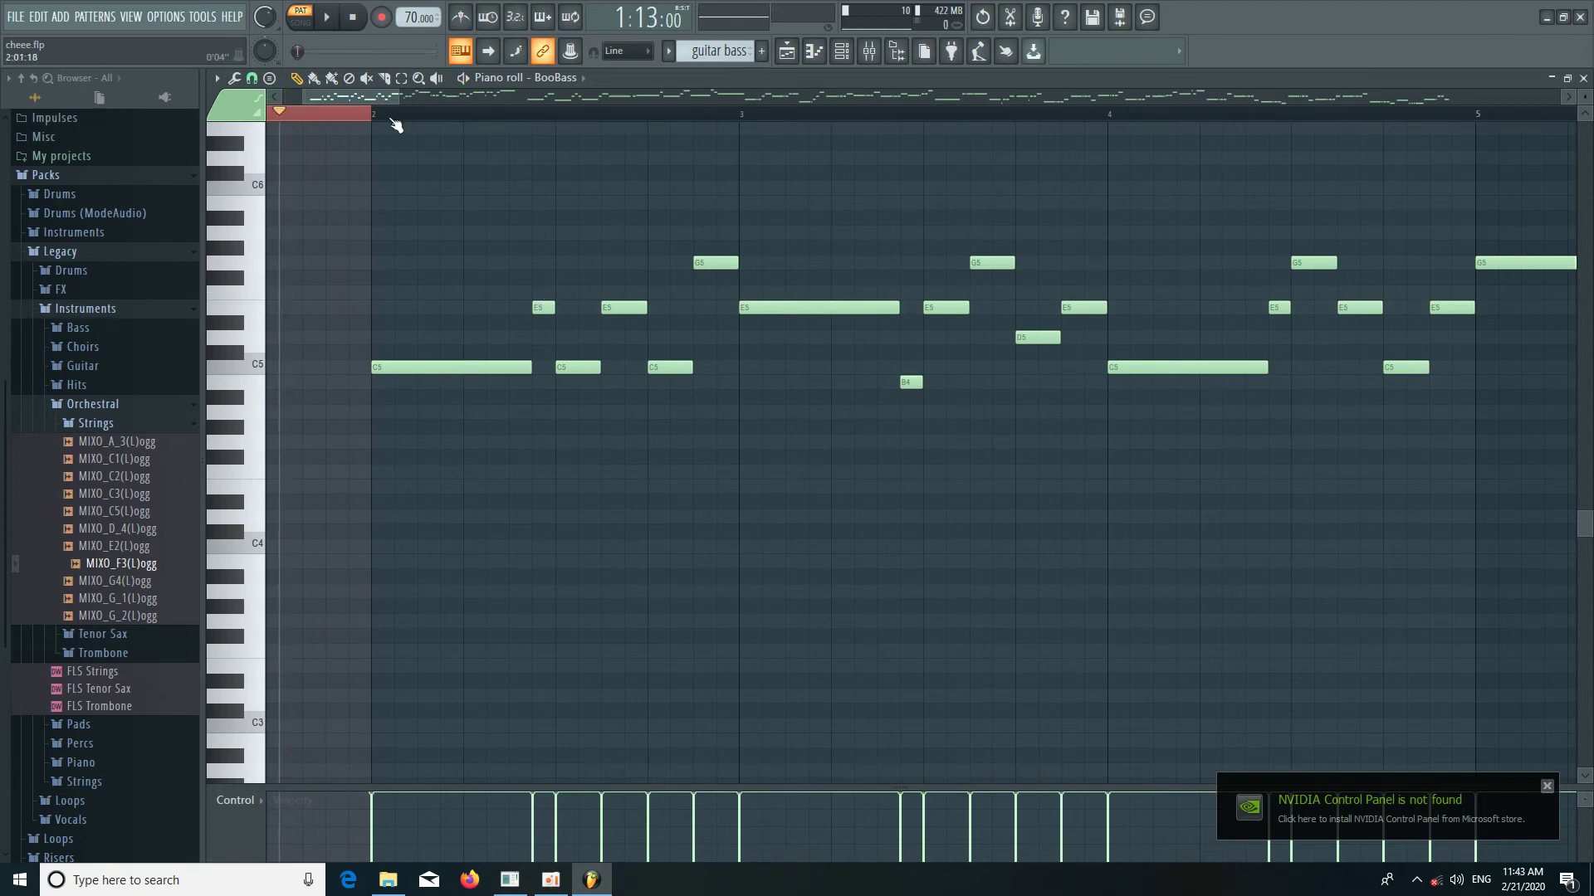
Play the guitar bass line from bar 2 into bar 5 and examine its notes against the bar grid.
click(842, 51)
click(459, 326)
key(space)
scroll(611, 114, down, 2)
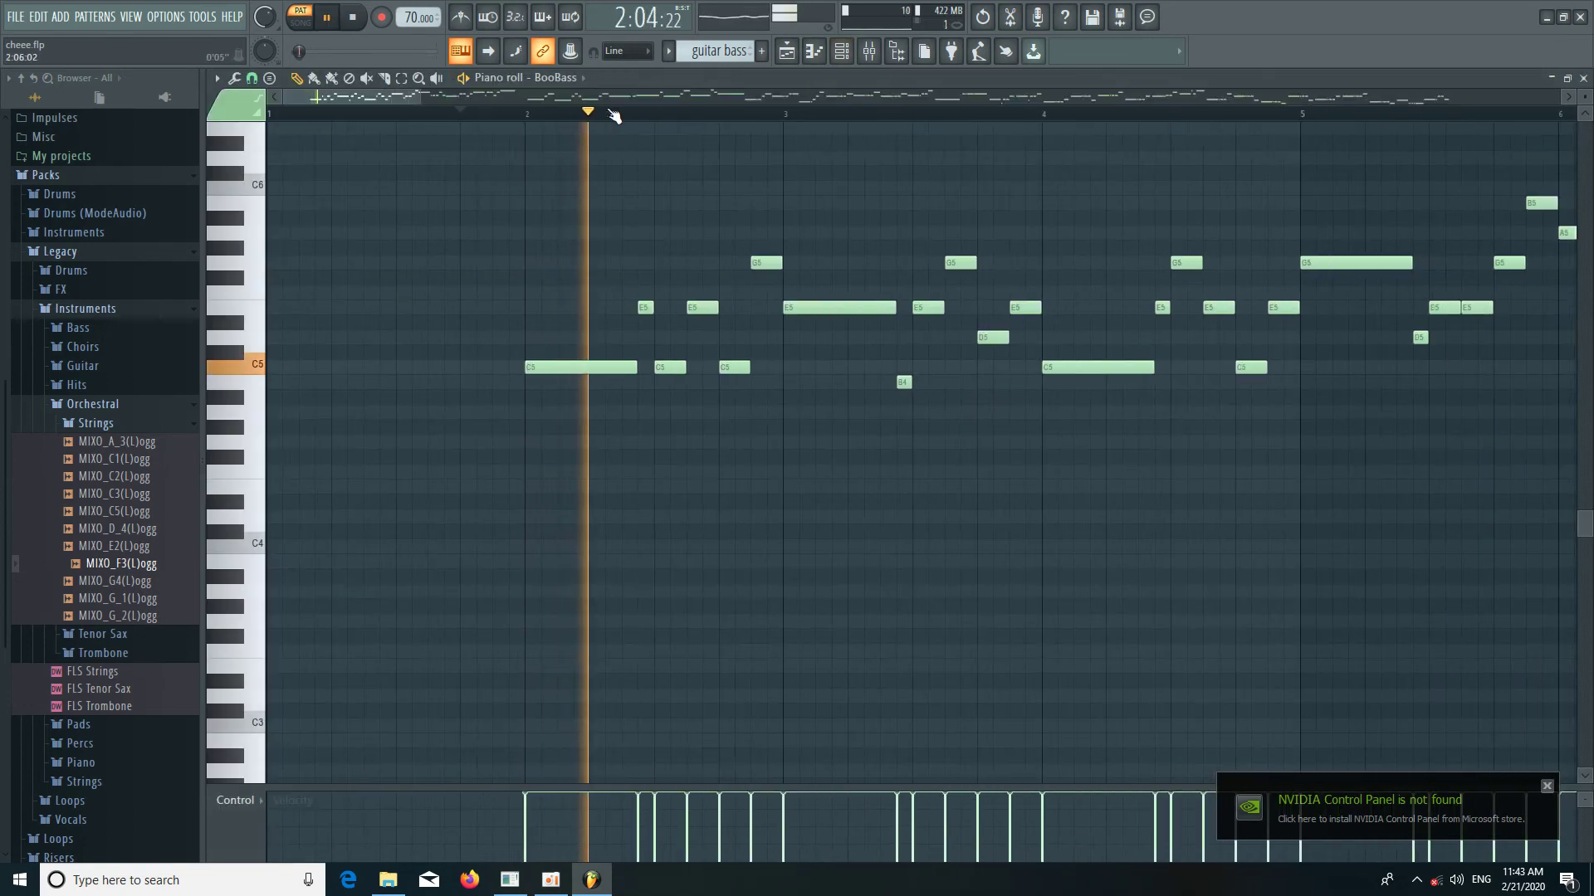
scroll(653, 122, up, 2)
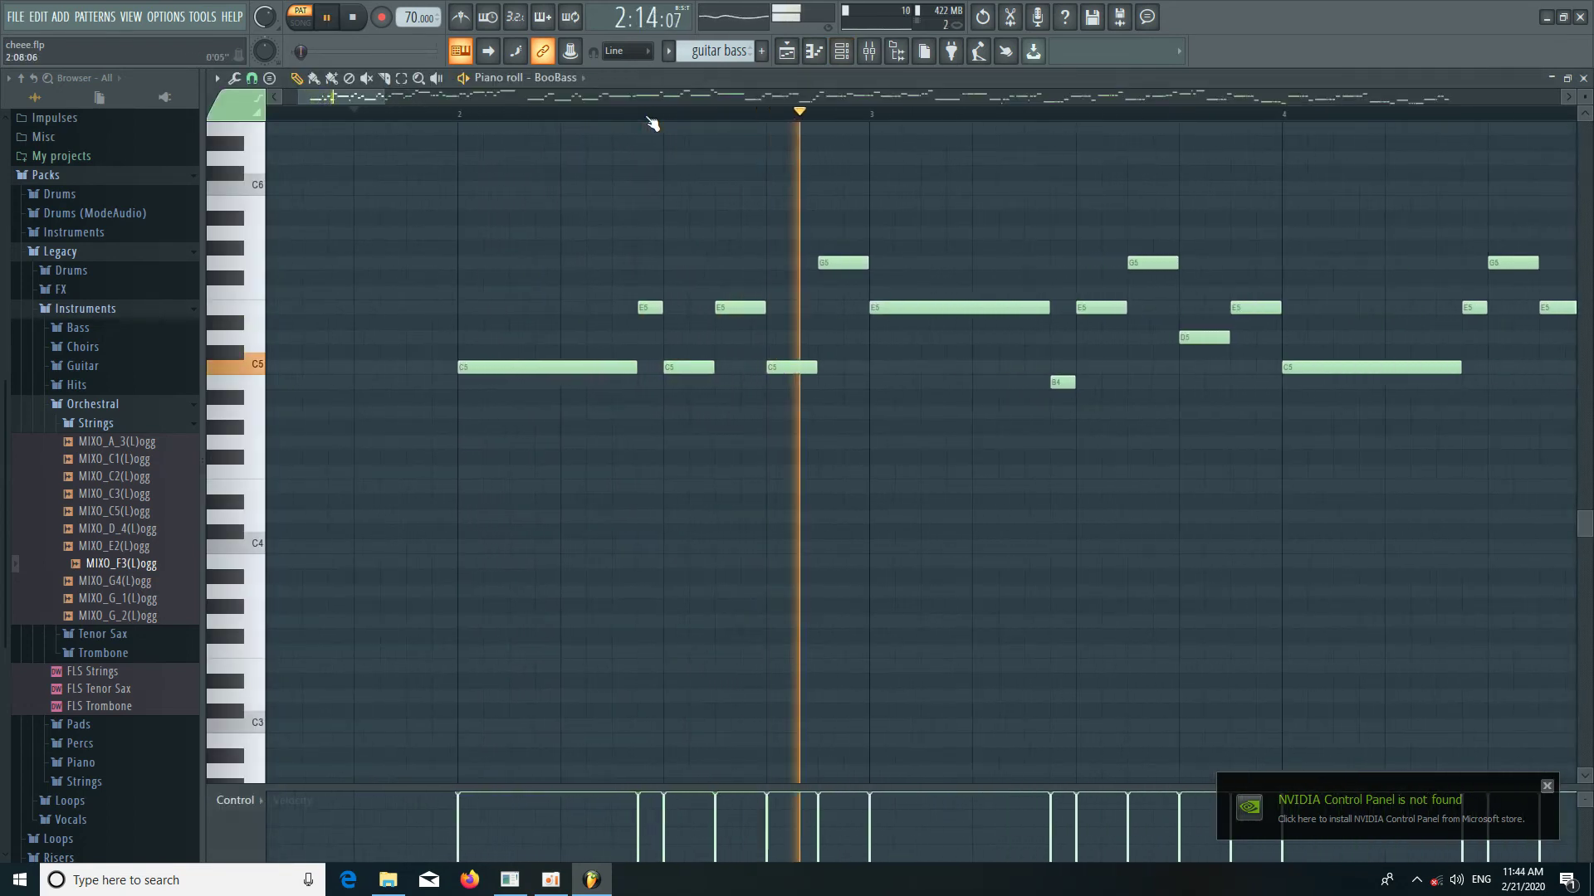
scroll(652, 123, down, 1)
scroll(653, 123, up, 1)
scroll(653, 123, down, 2)
scroll(652, 123, up, 1)
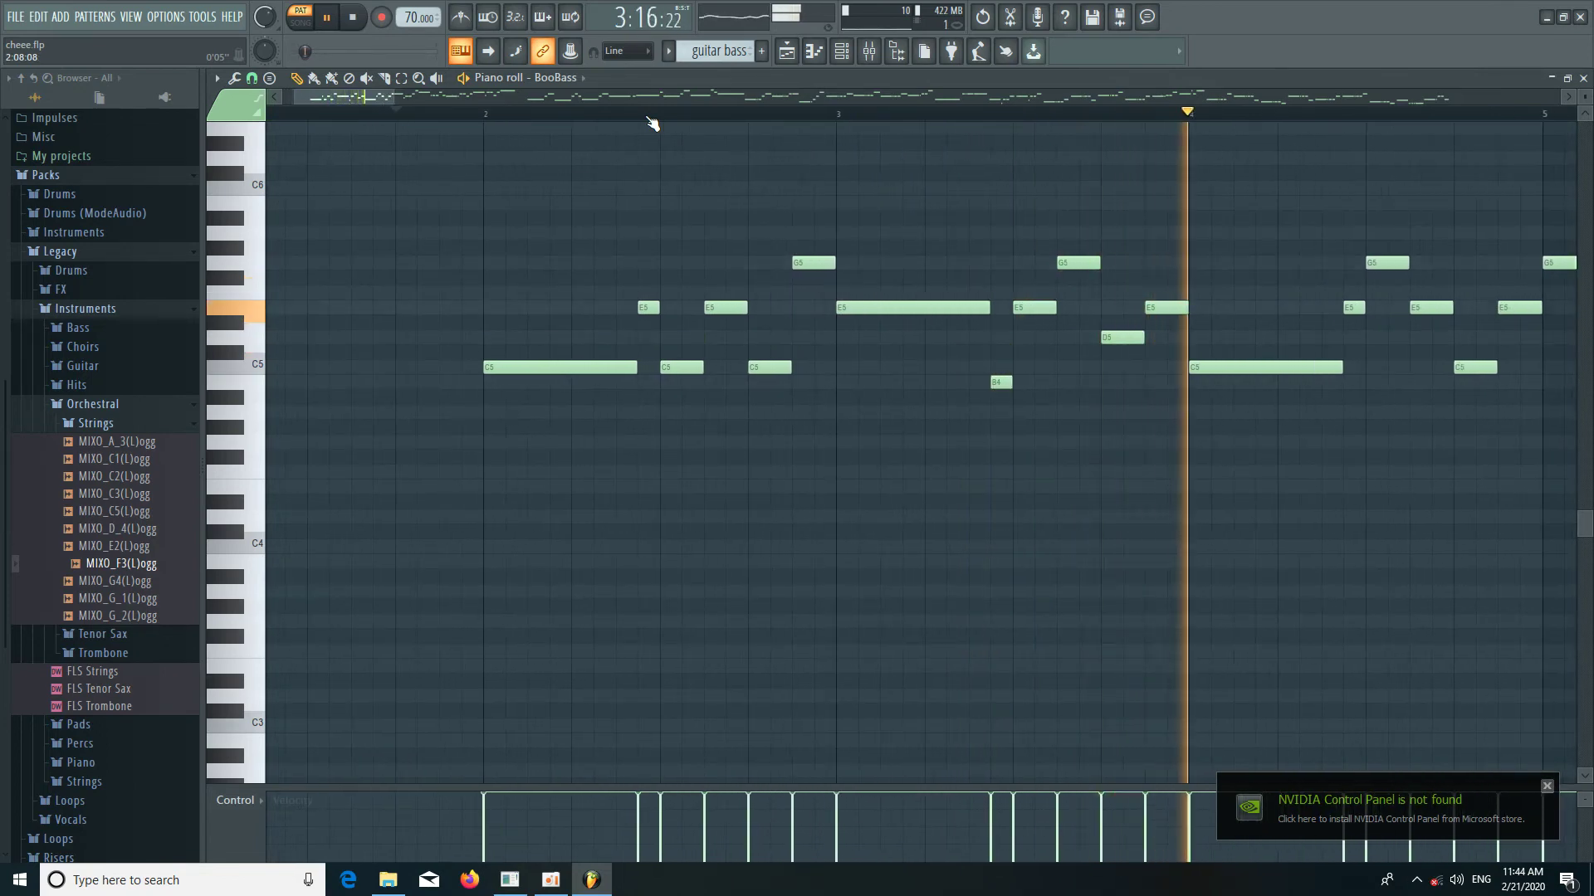
scroll(653, 123, down, 3)
drag(424, 98, 452, 98)
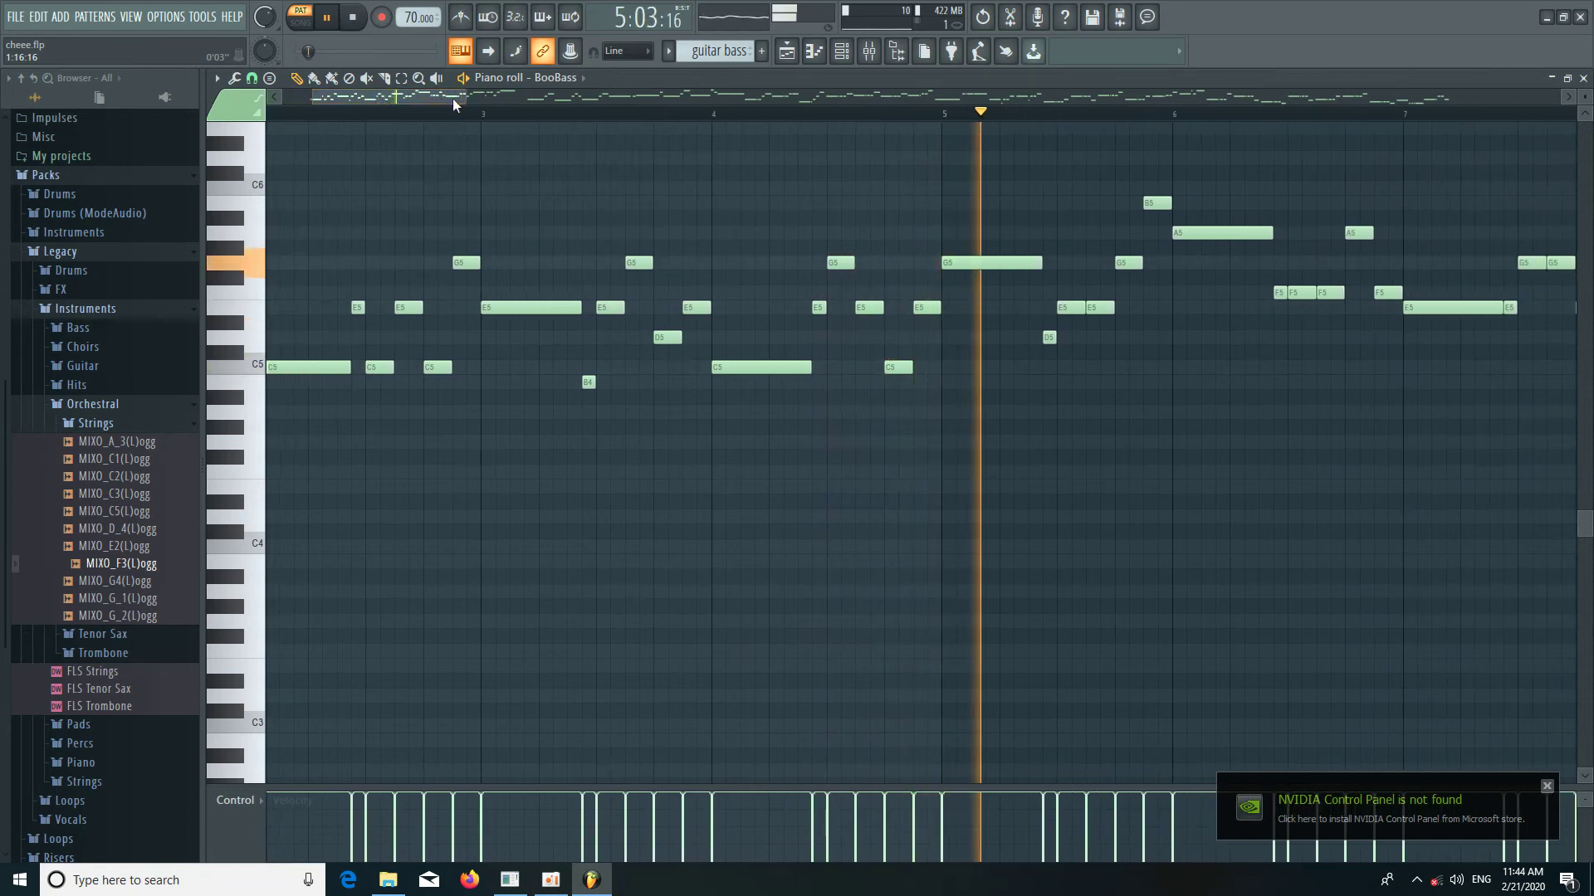
key(space)
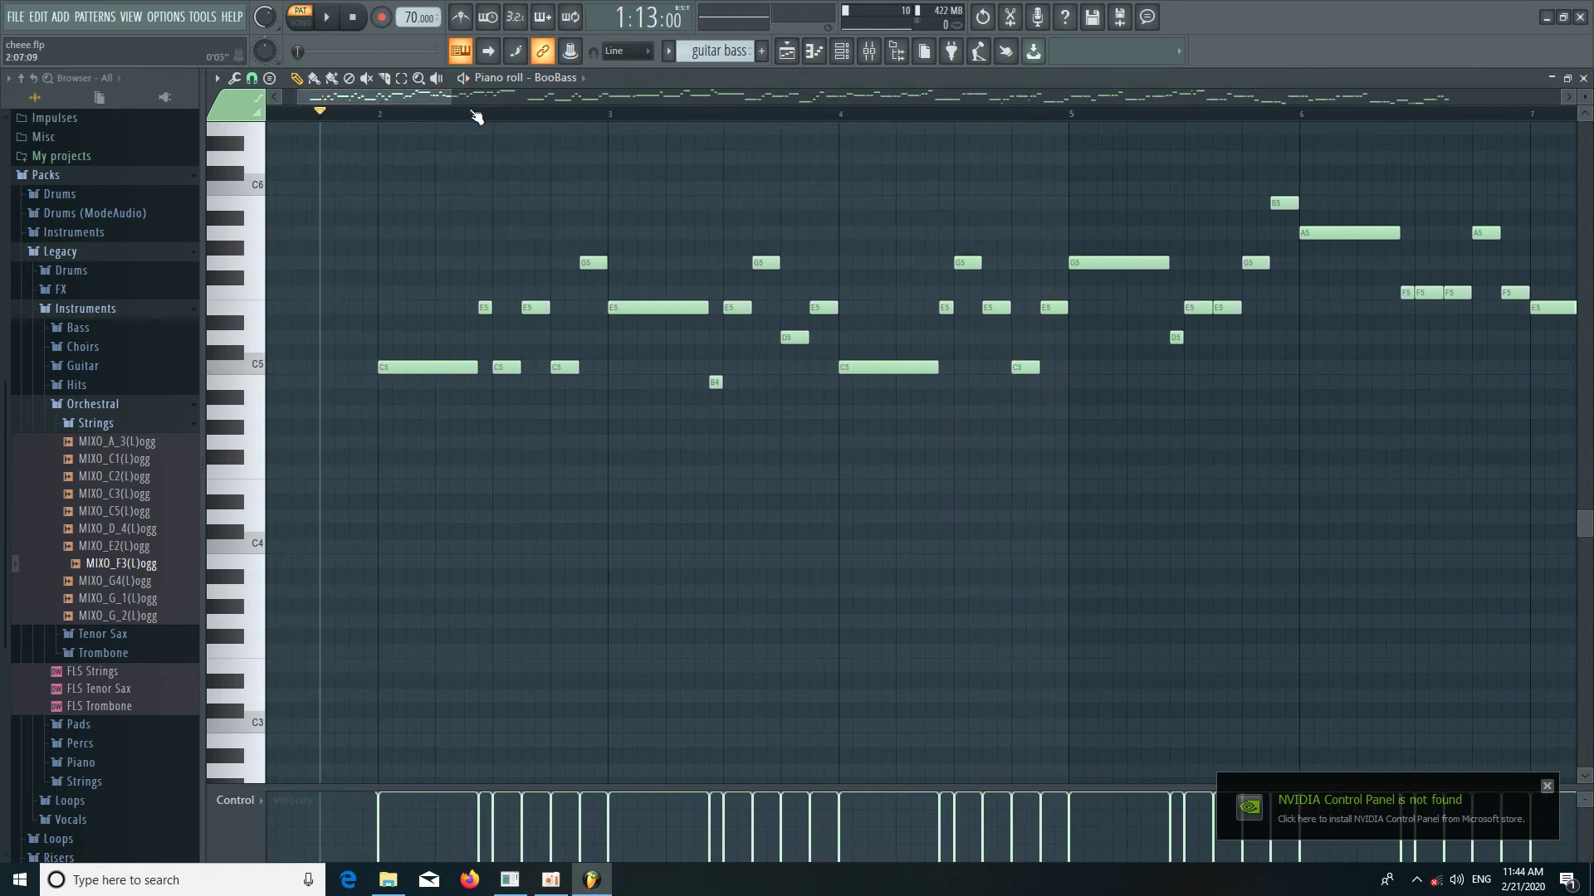
scroll(477, 115, up, 3)
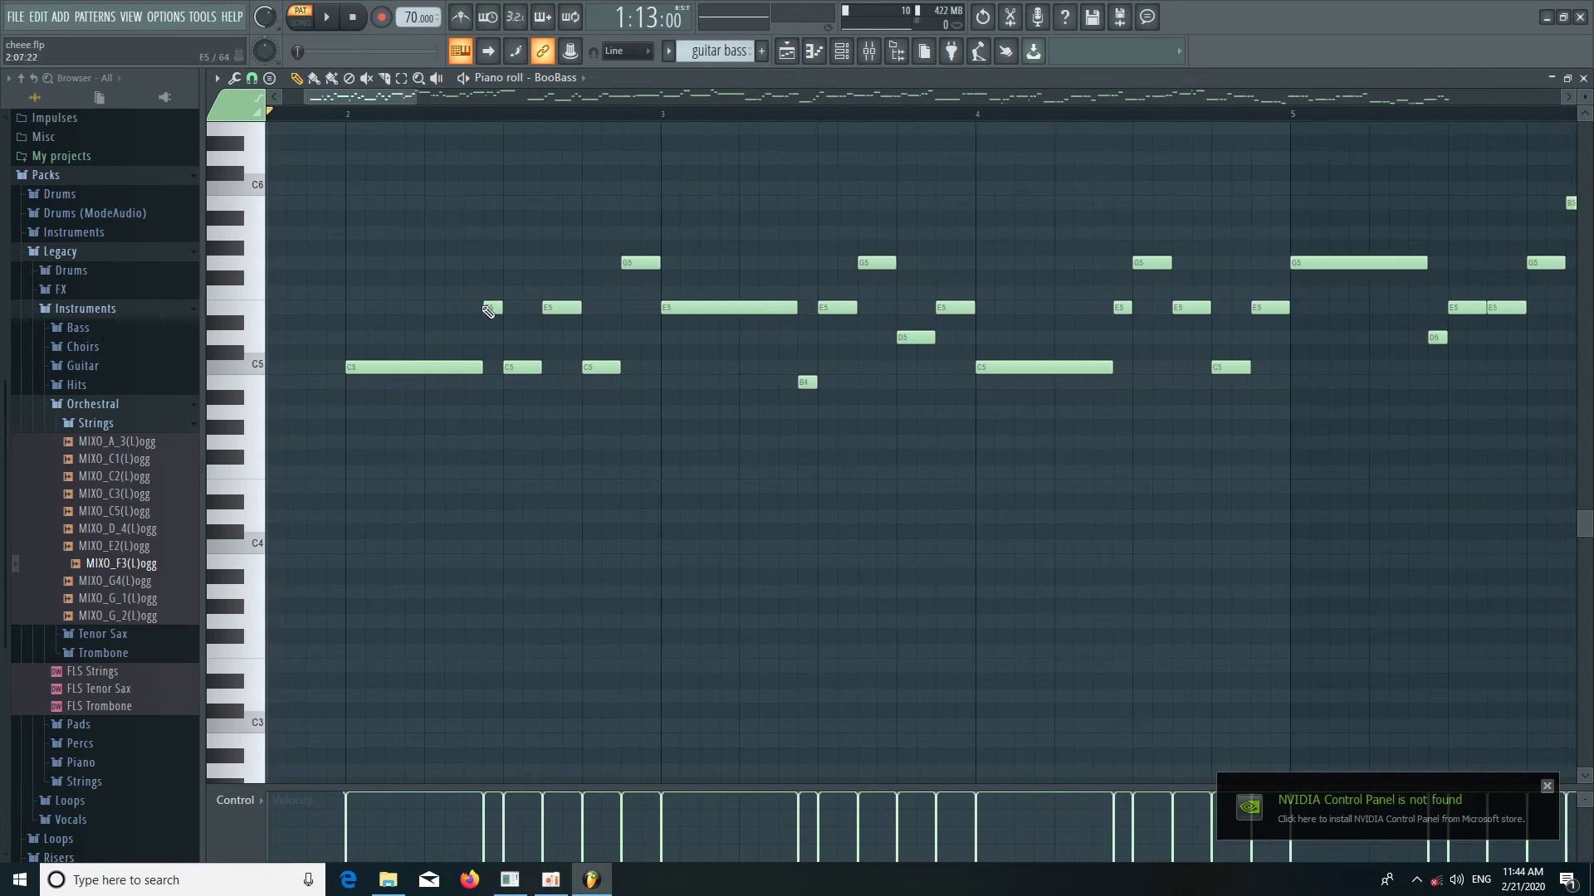
key(space)
key(space)
click(237, 458)
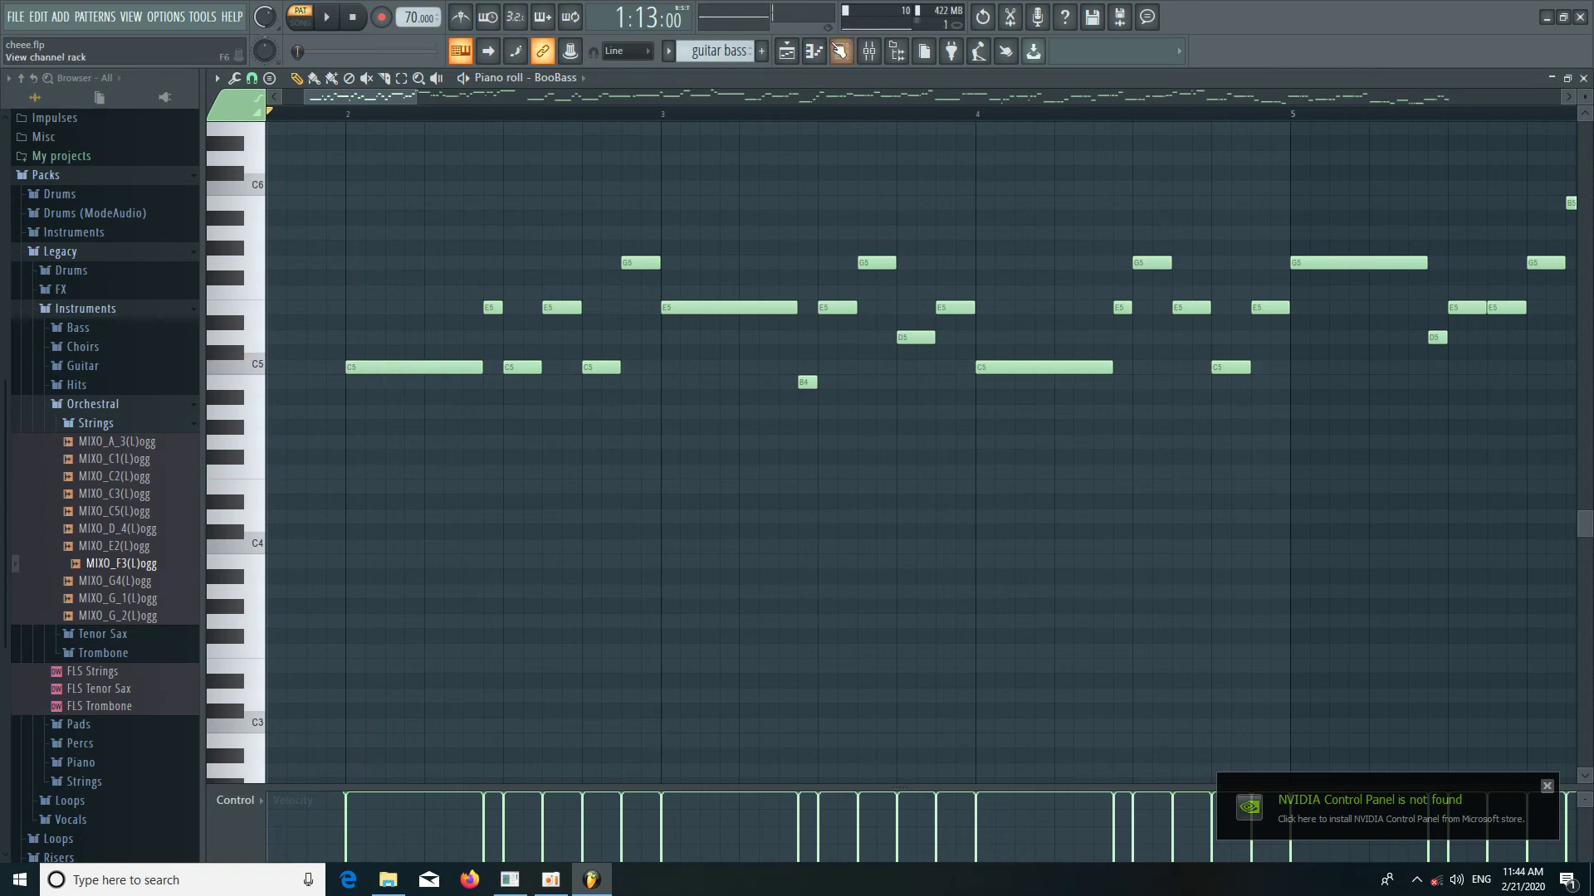
Open the first drum clip on Track 5 of the playlist and examine its Kick Drum hits in bar 2.
click(785, 55)
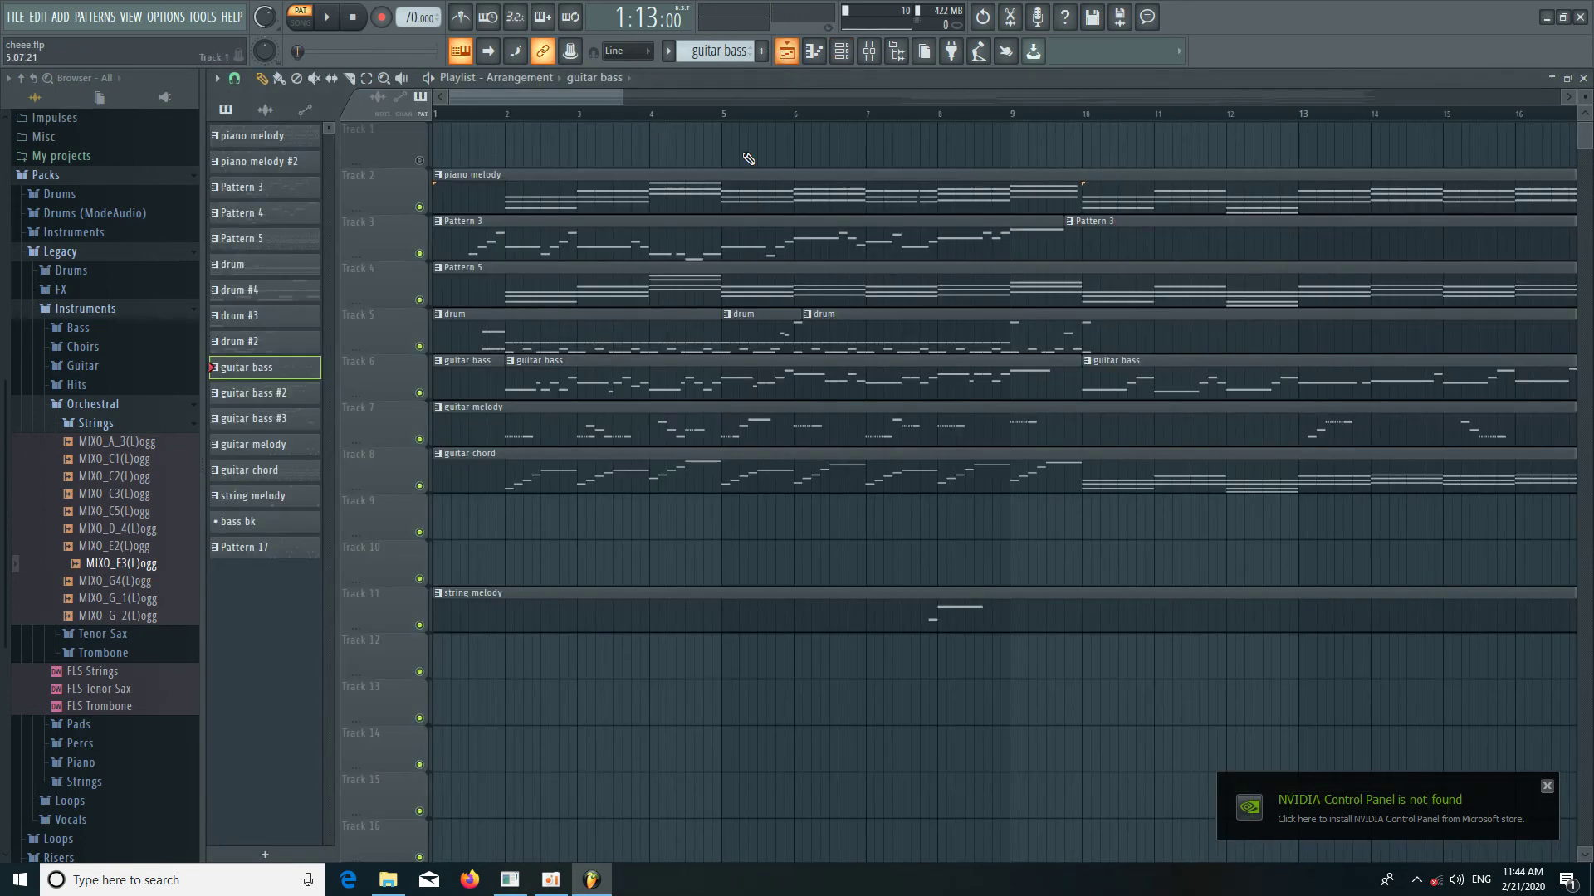
double_click(493, 330)
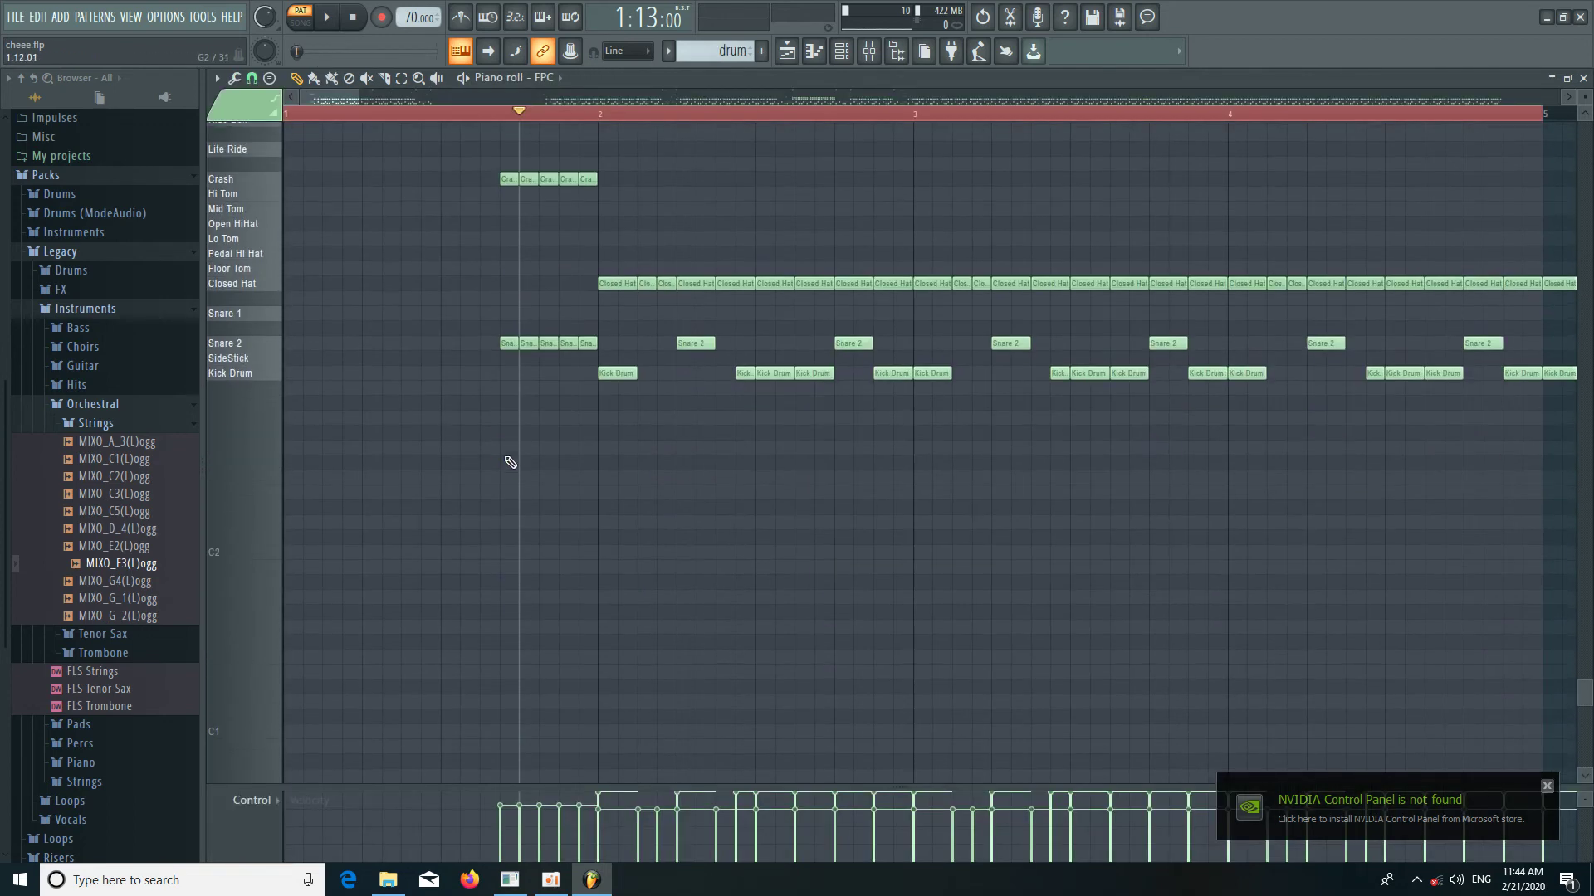
click(253, 374)
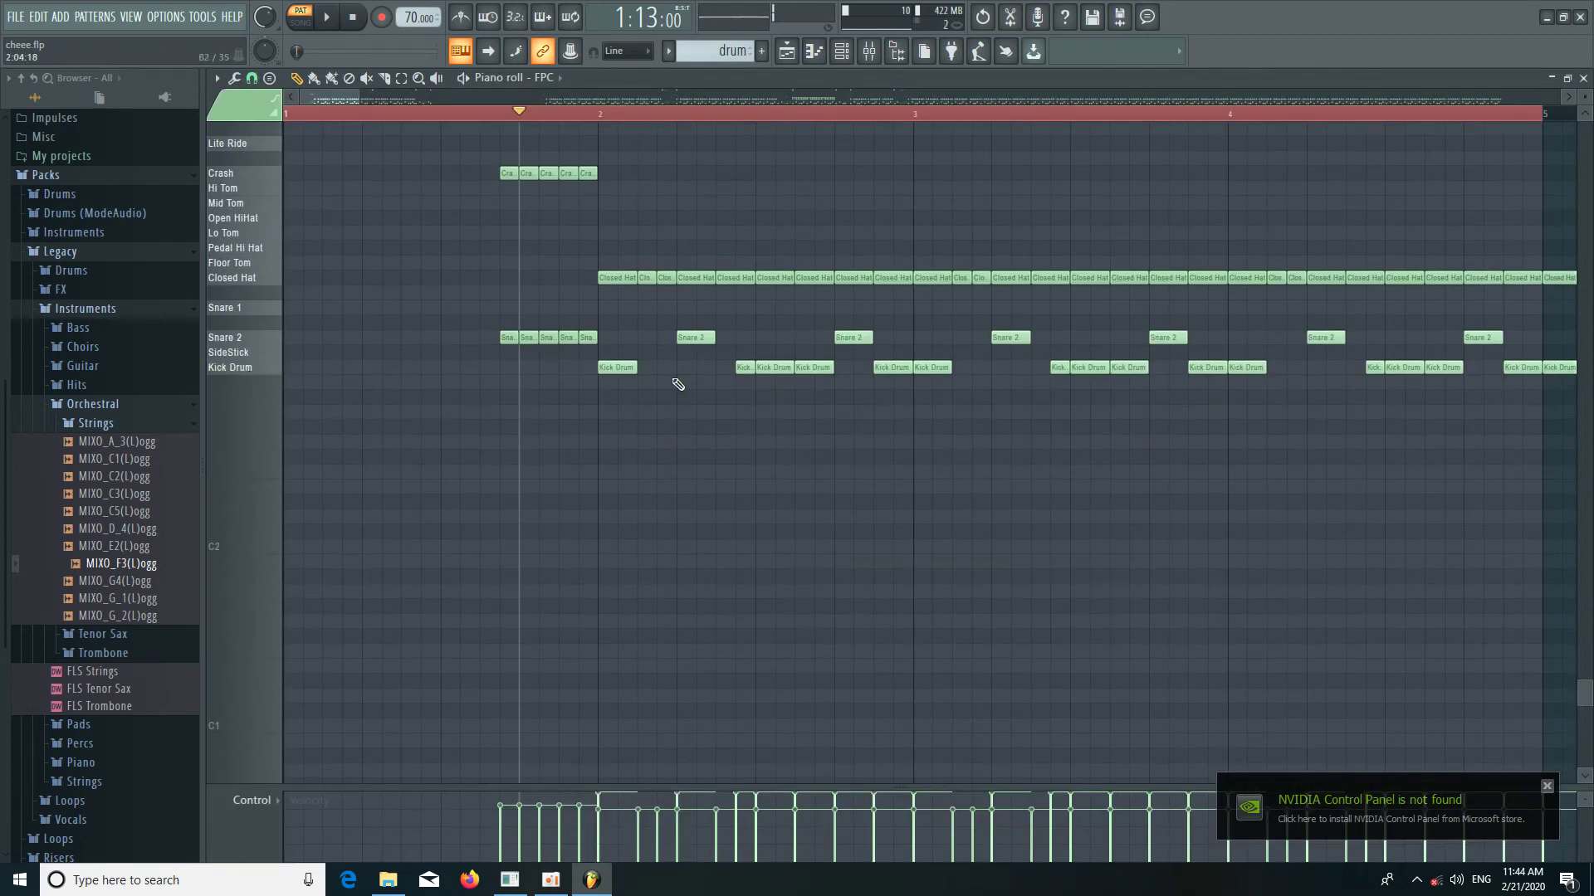
double_click(617, 373)
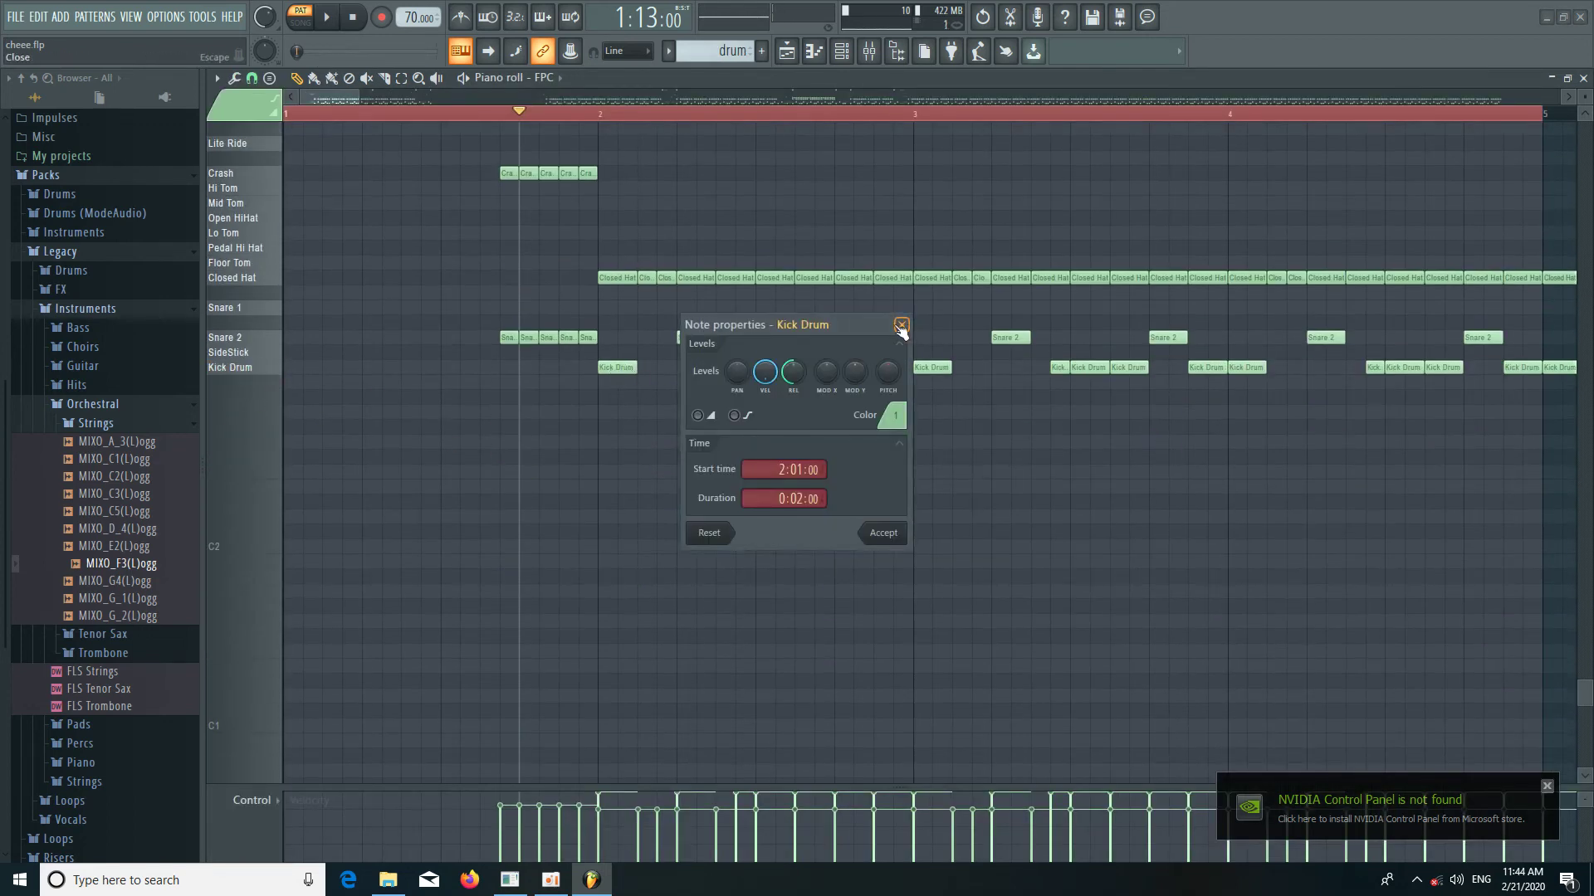
key(Escape)
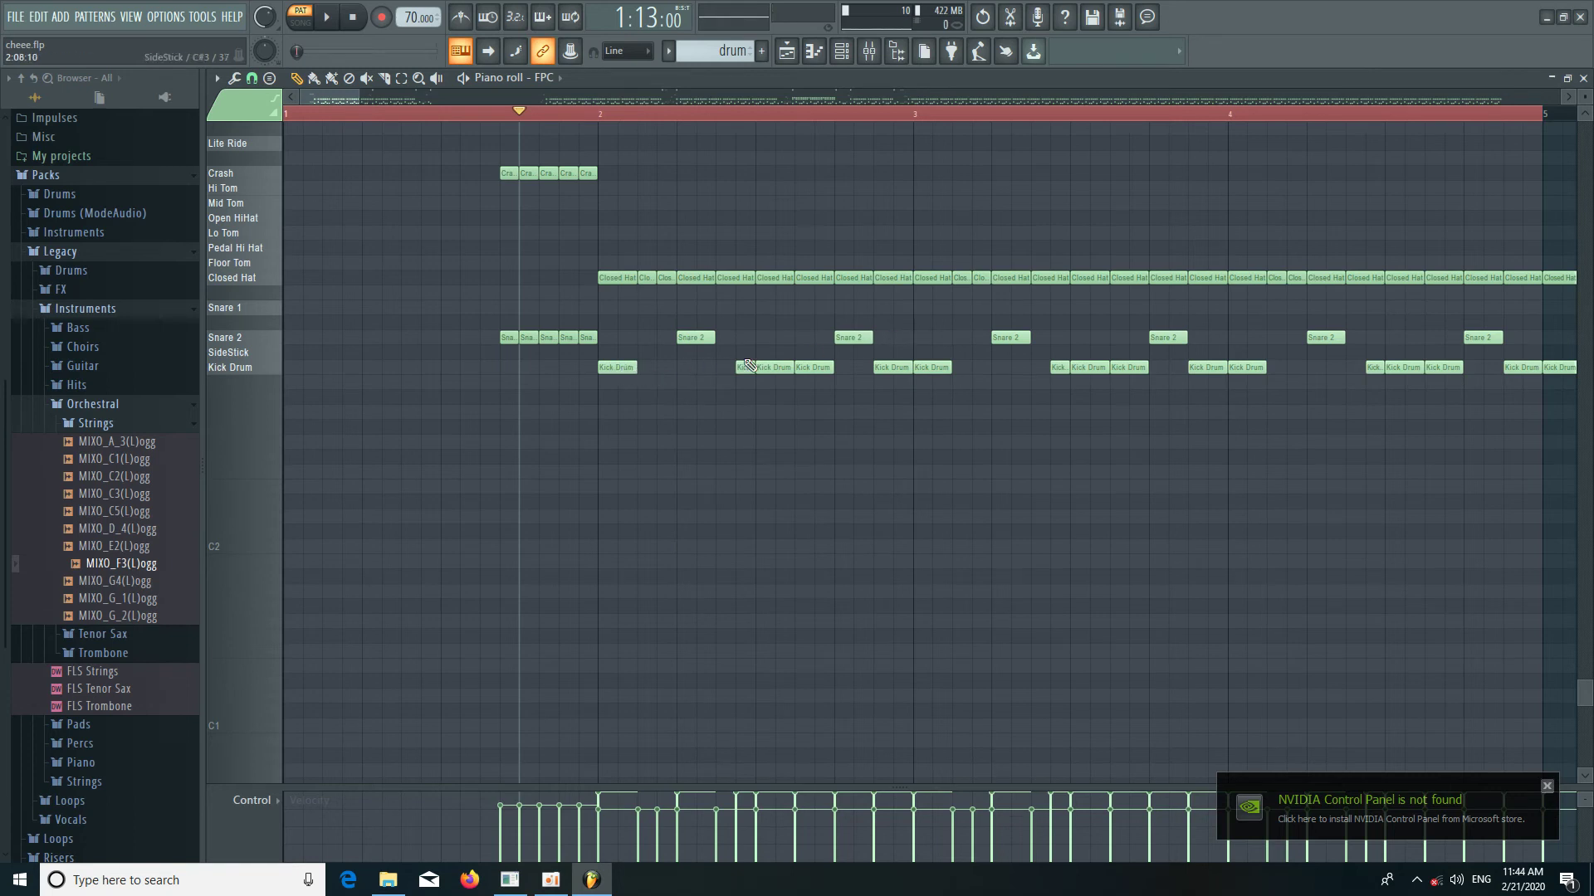
click(745, 368)
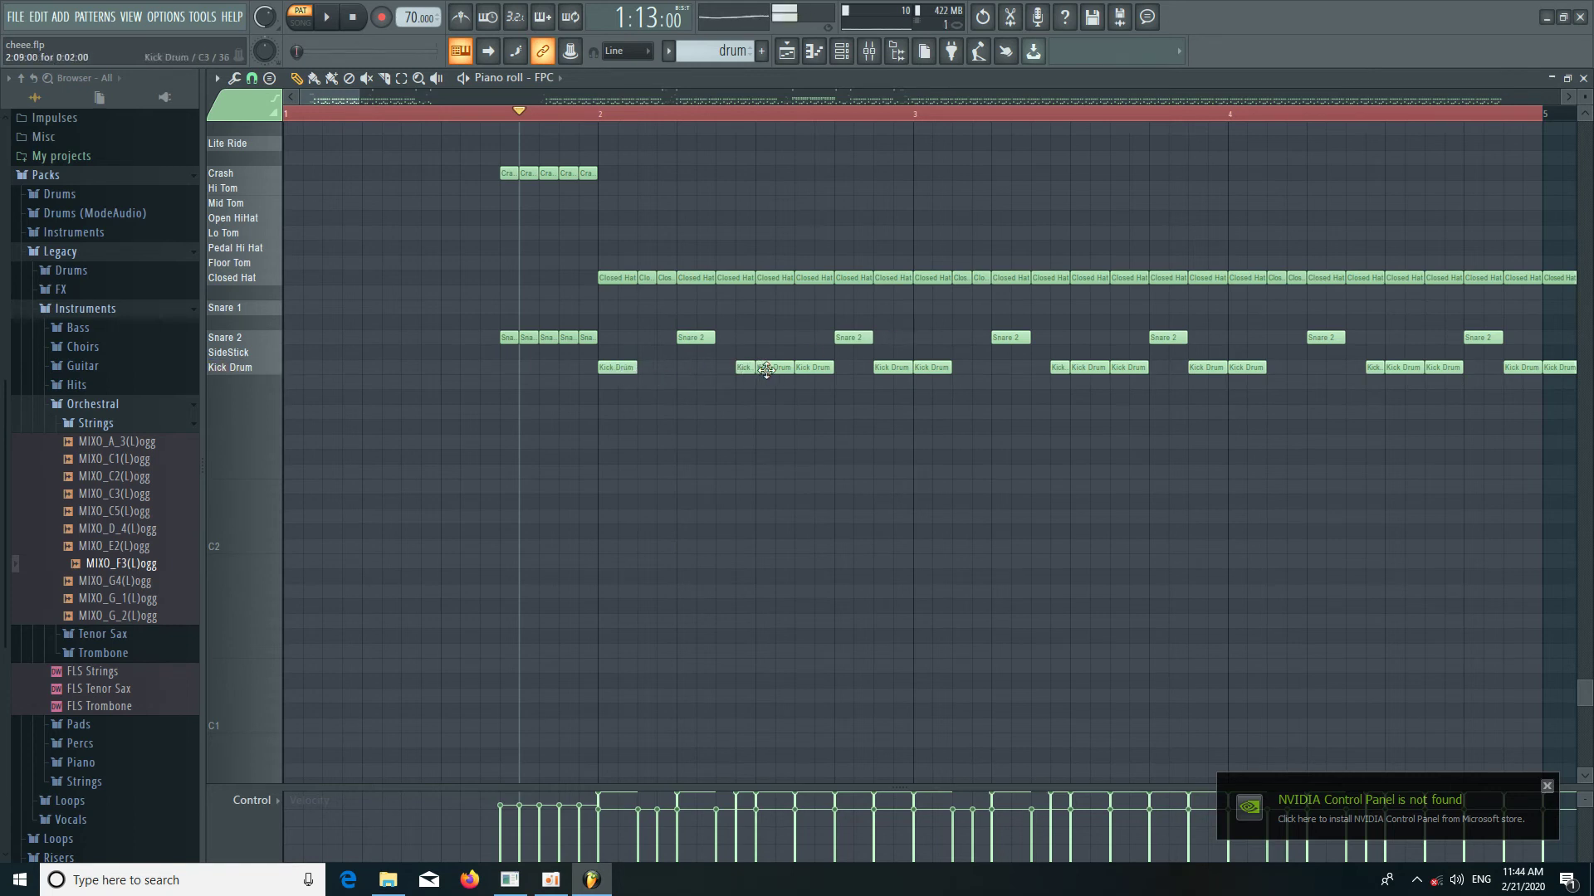
click(819, 371)
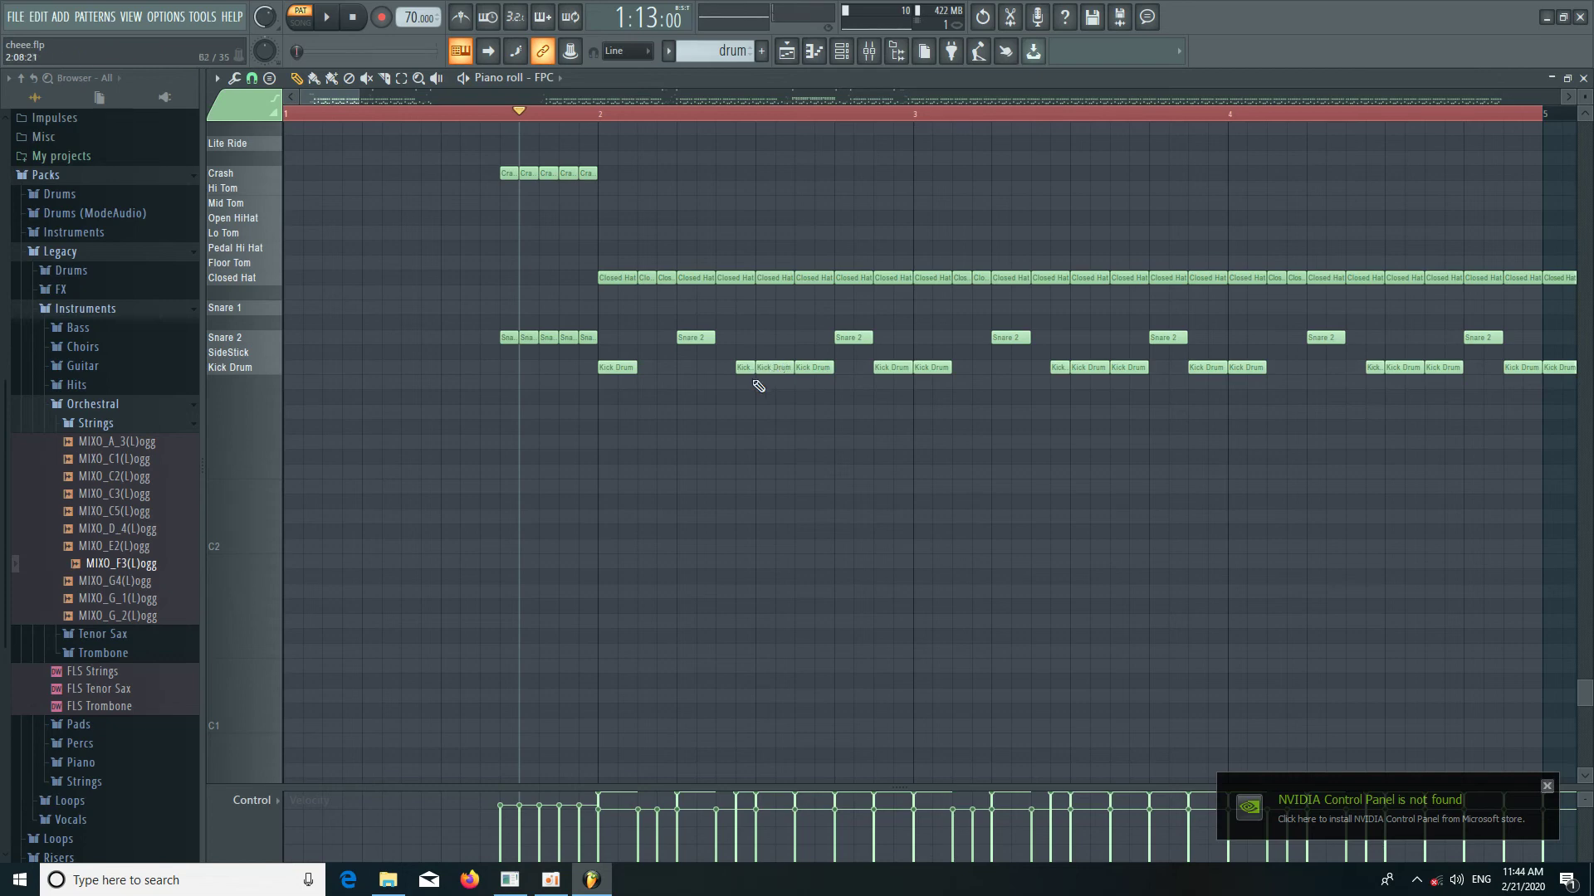
Reopen the first guitar bass clip on Track 6 from the playlist and play its opening notes in bar 2.
click(786, 50)
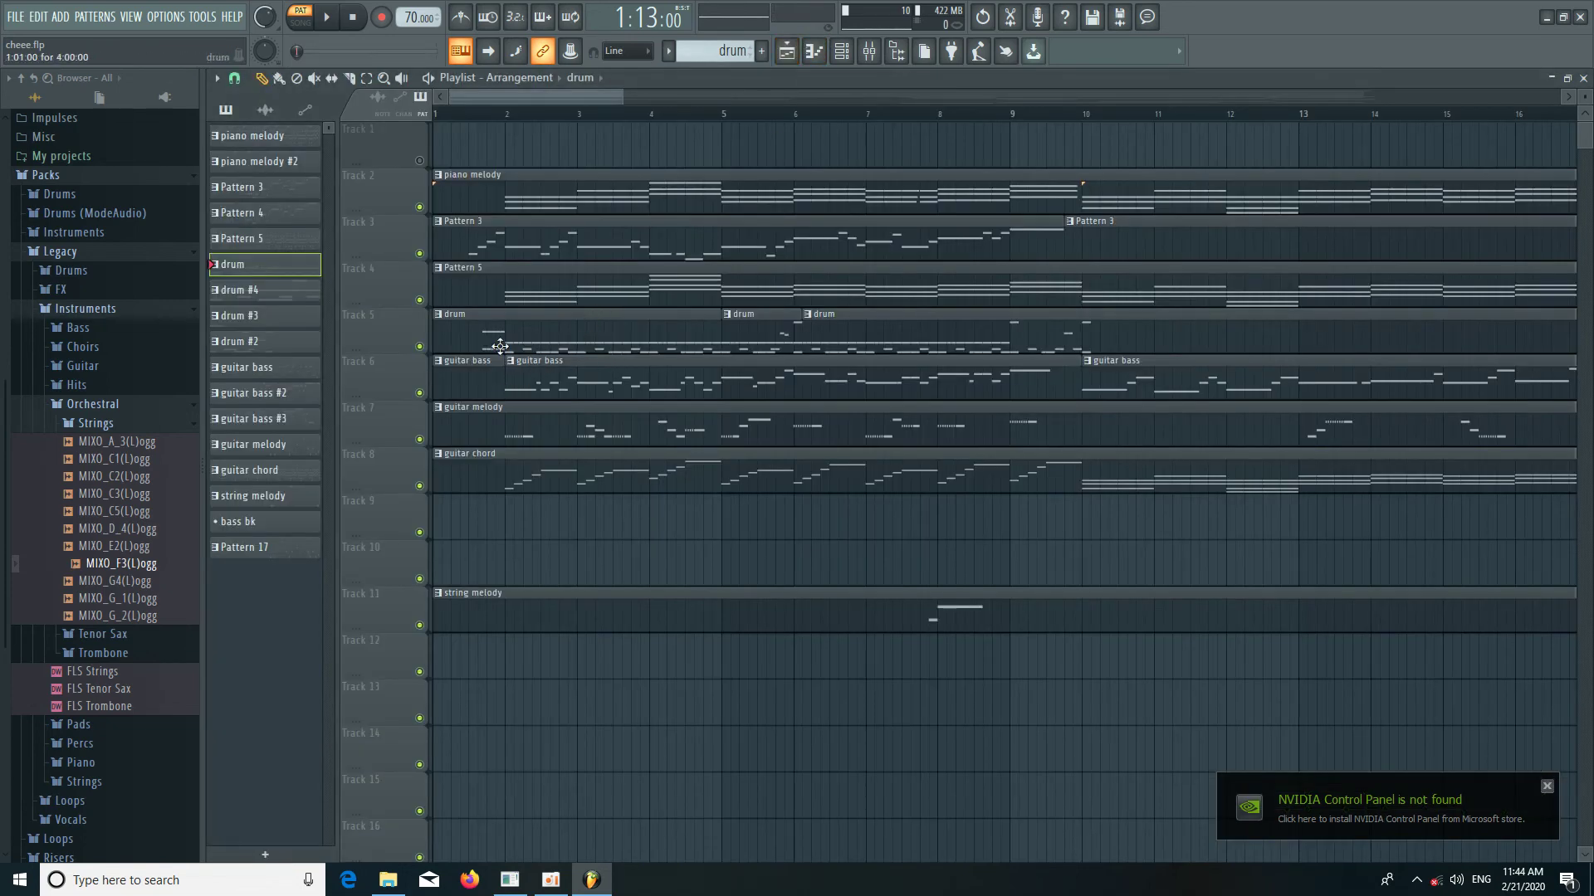
double_click(497, 388)
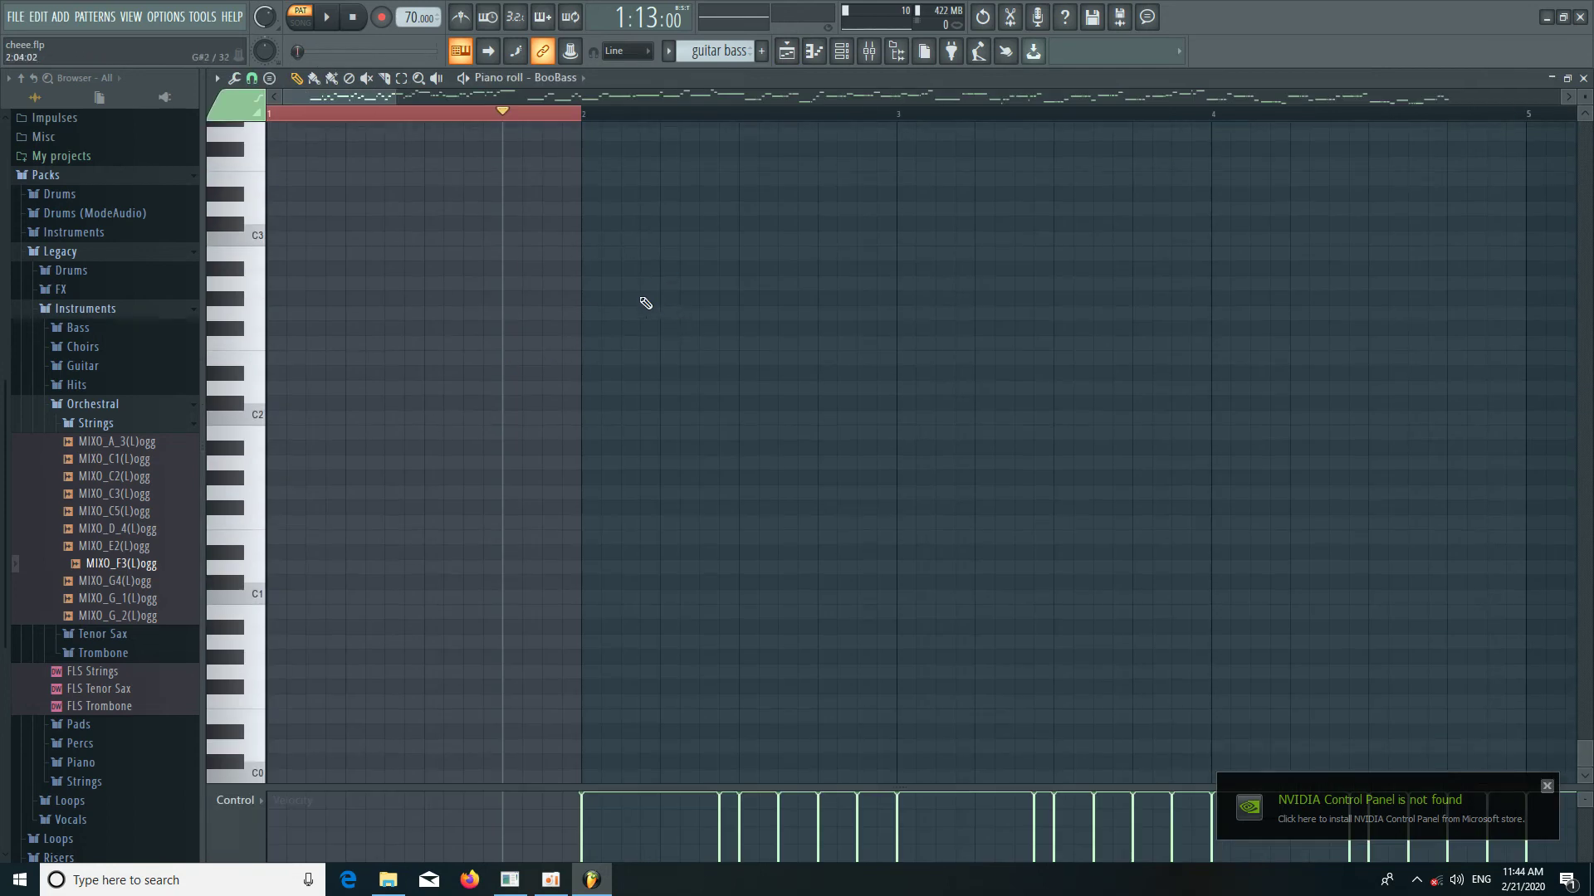
scroll(614, 253, up, 5)
key(space)
drag(372, 96, 391, 98)
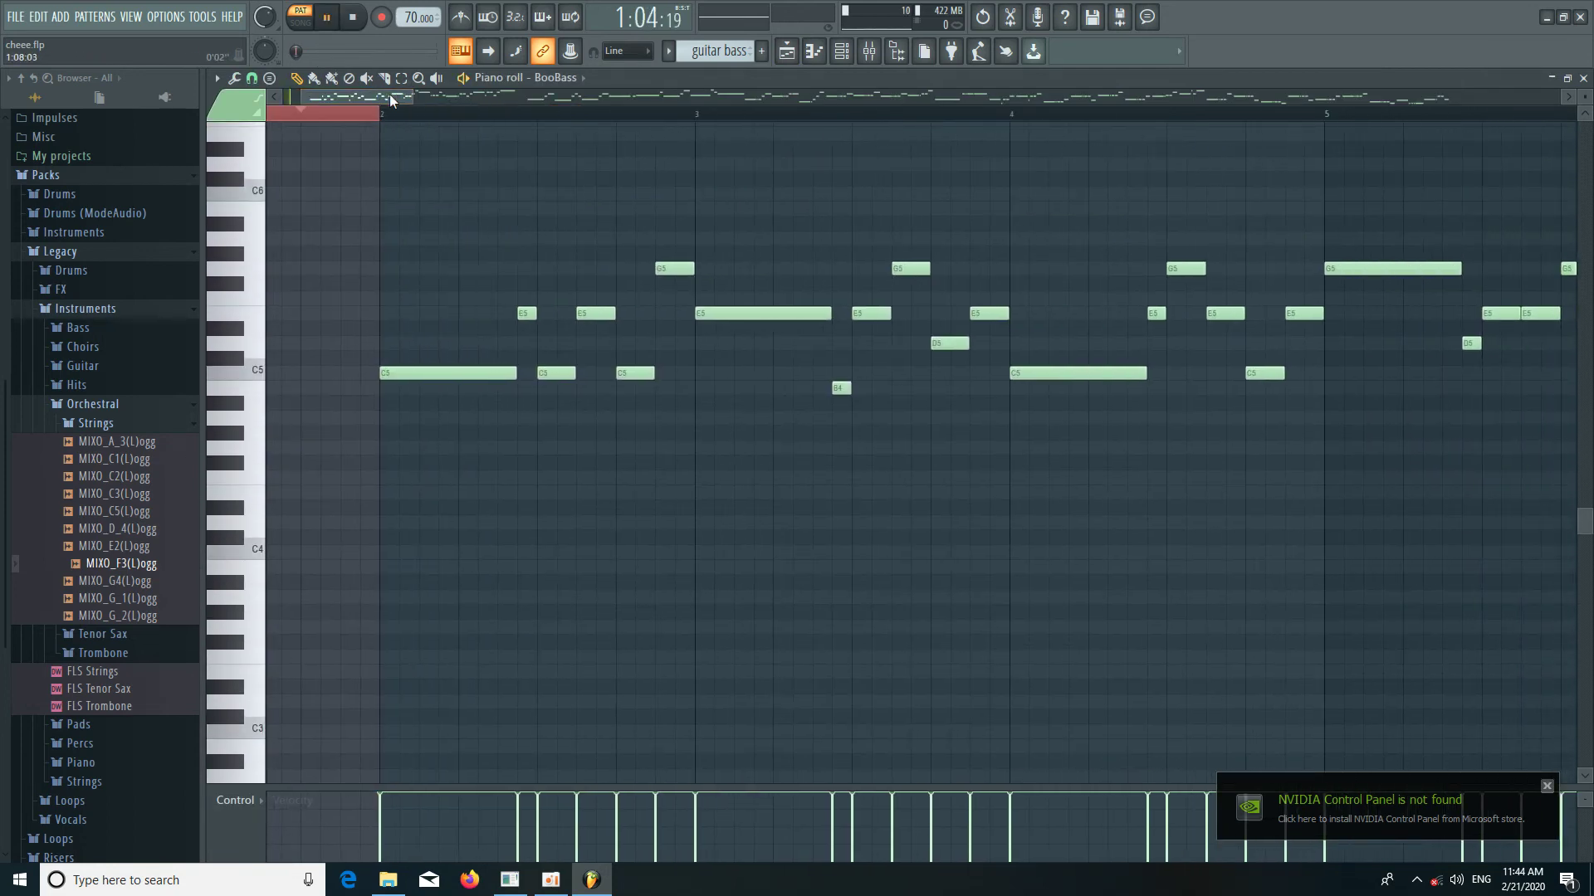
key(space)
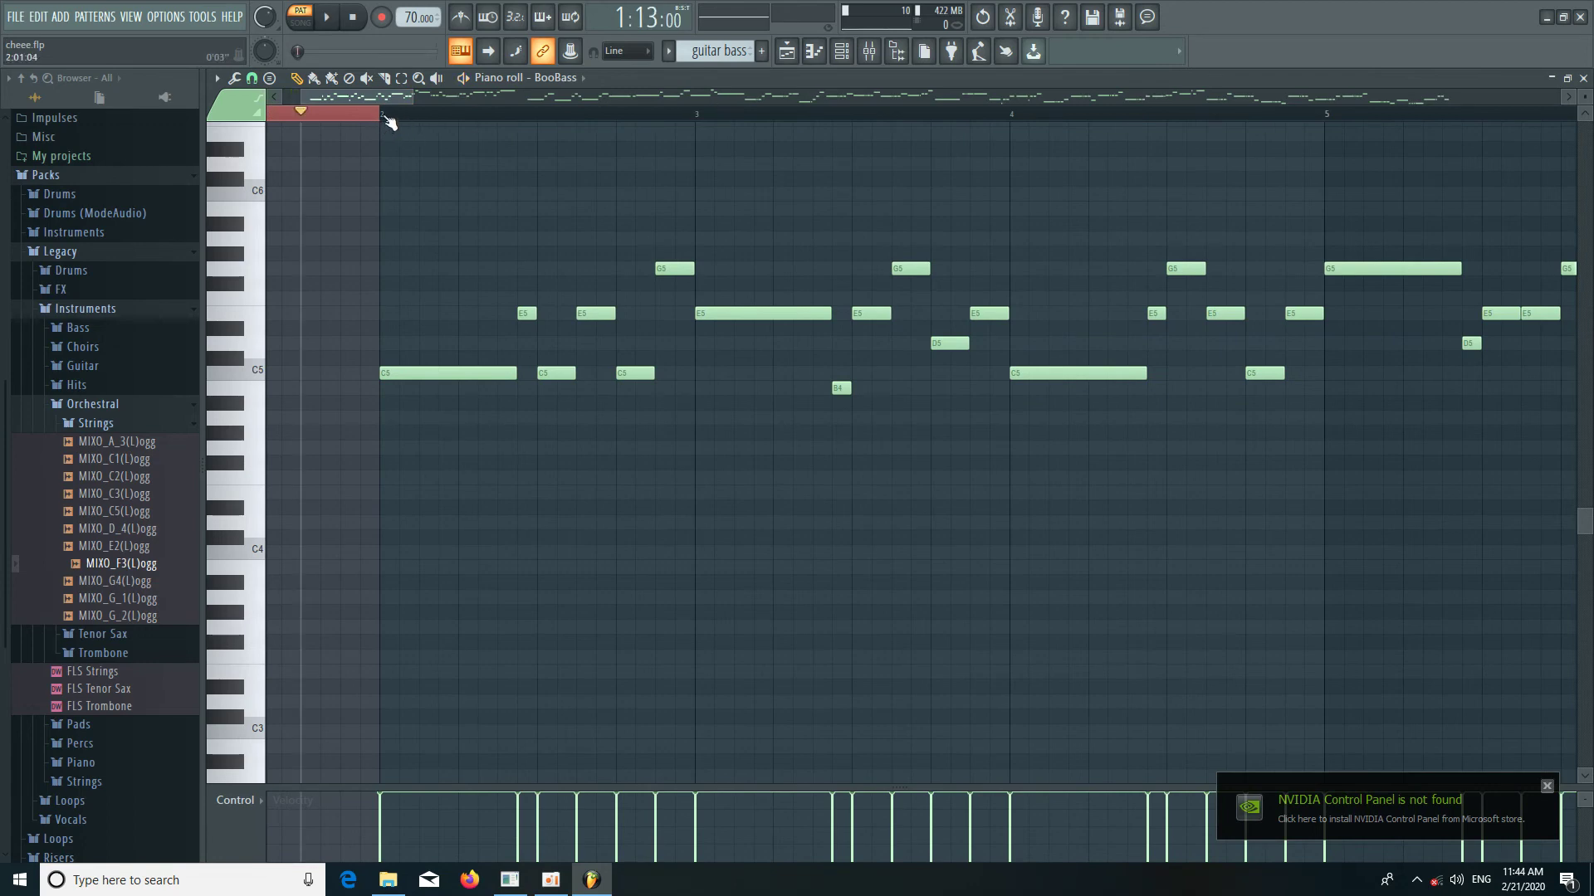
key(space)
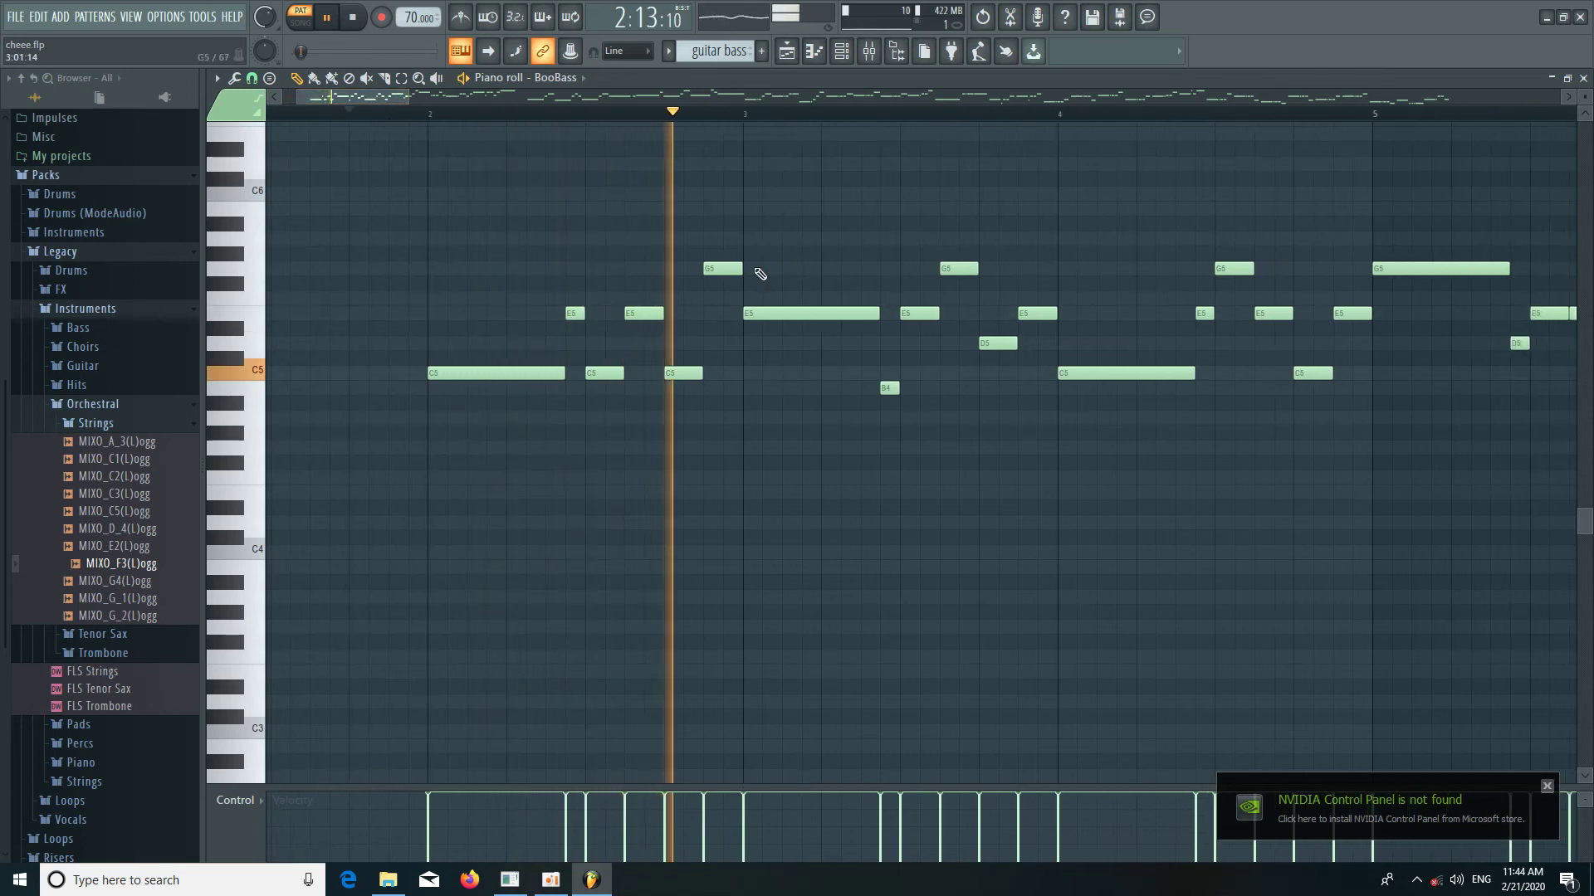
key(space)
Lower the second E5 note in bar 2 to C5, play it, and raise the C5 after it to E5.
drag(639, 314, 639, 381)
key(space)
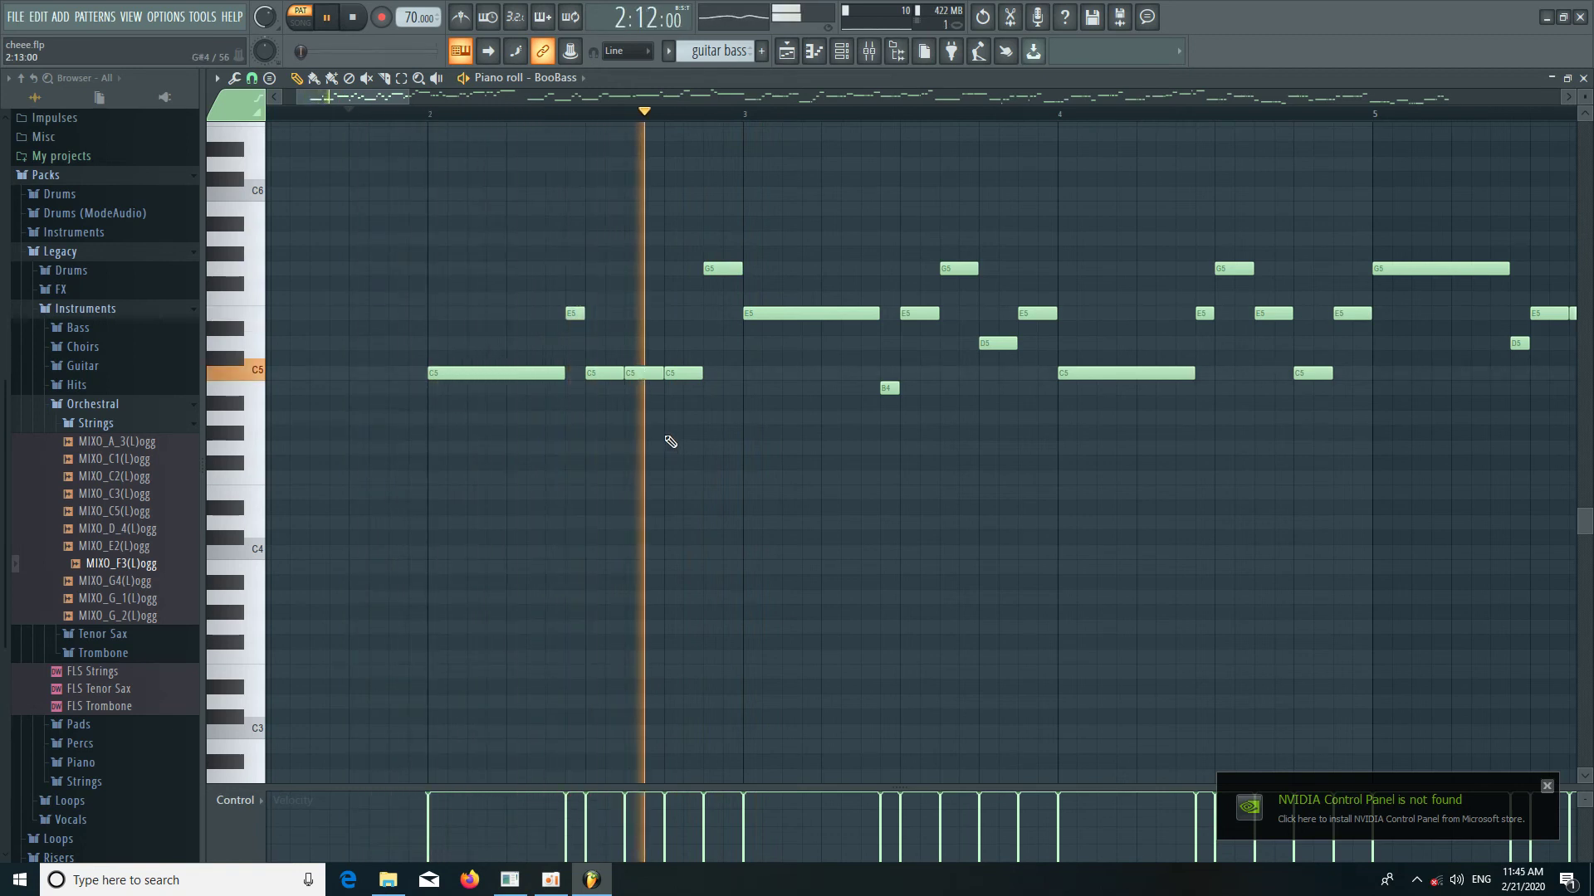
key(space)
drag(682, 373, 686, 315)
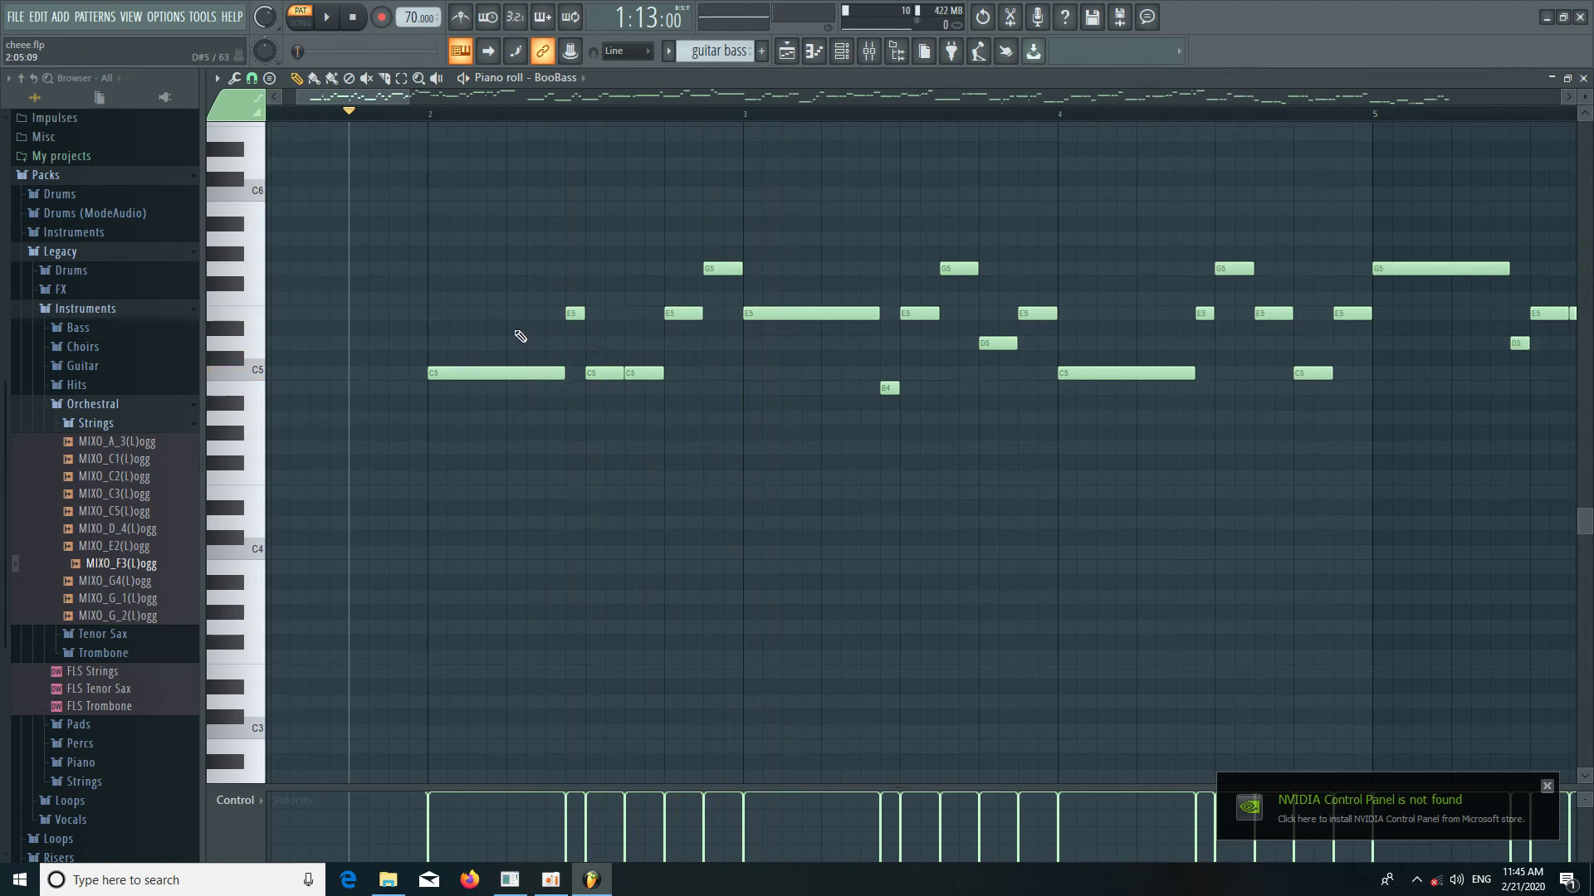
Audition the short E5, the last C5 and the second E5 notes in bar 2.
click(508, 314)
right_click(513, 317)
click(569, 314)
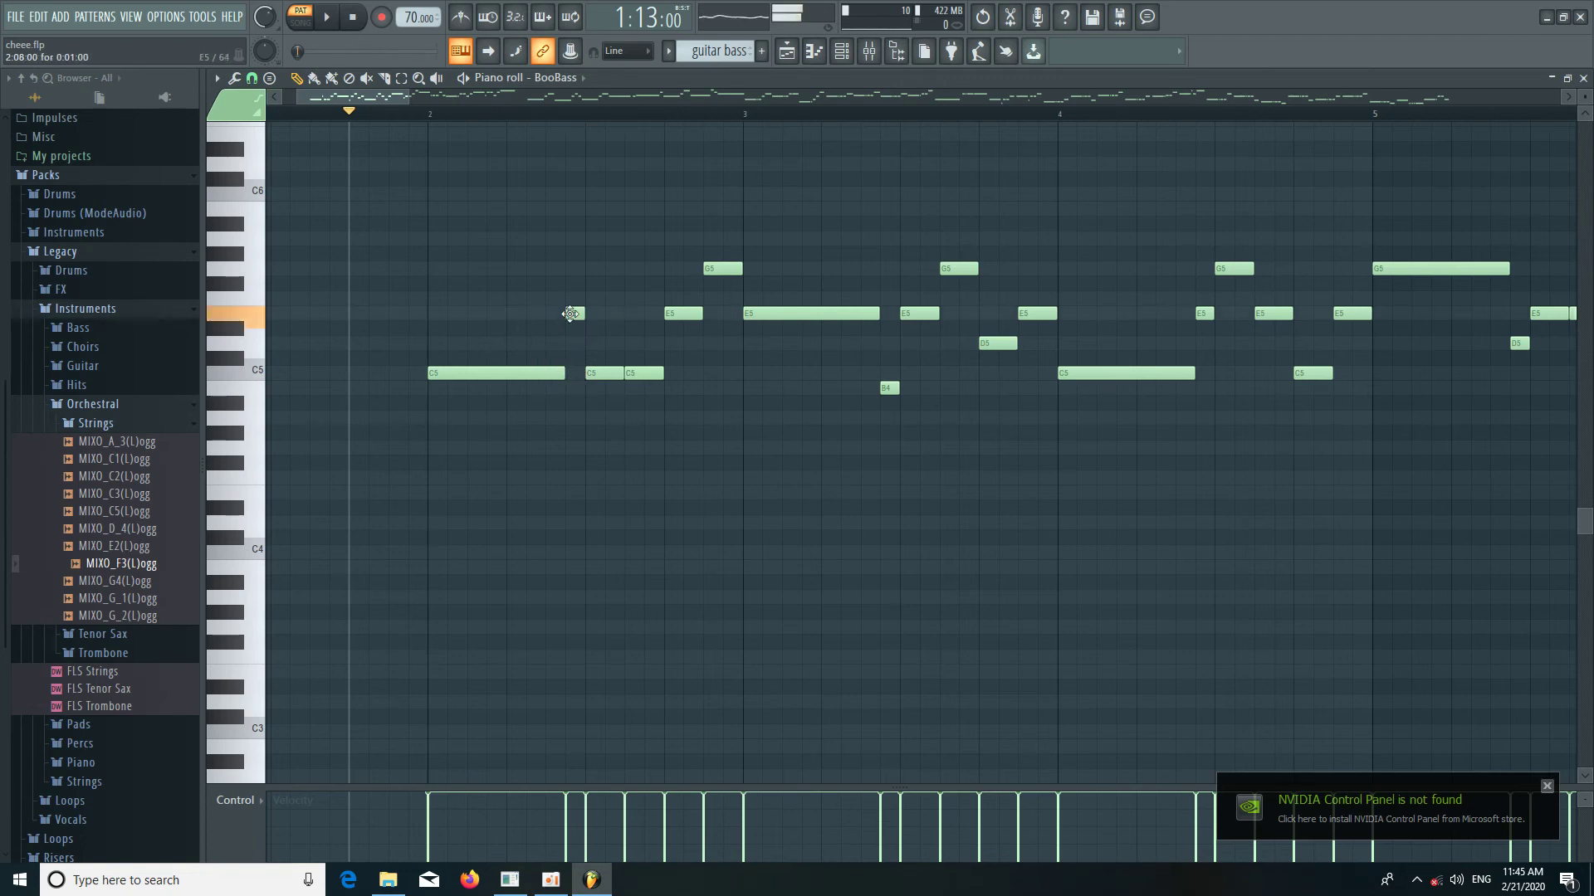
click(635, 371)
click(681, 314)
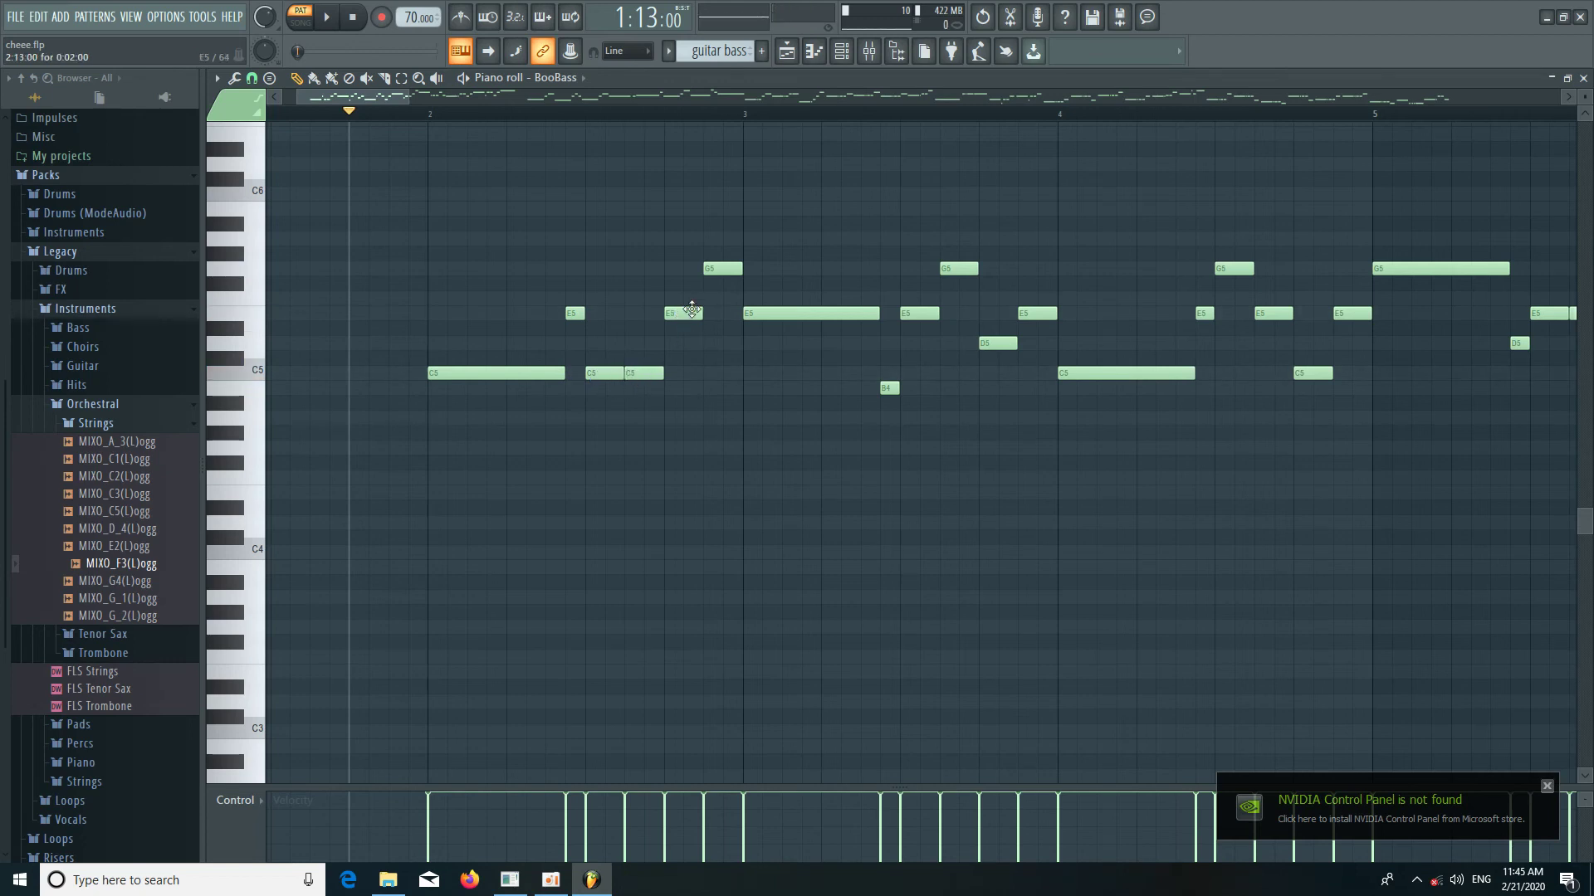
Try deleting the second E5 in bar 2 and extending the preceding C5 over its place during playback.
key(space)
right_click(681, 314)
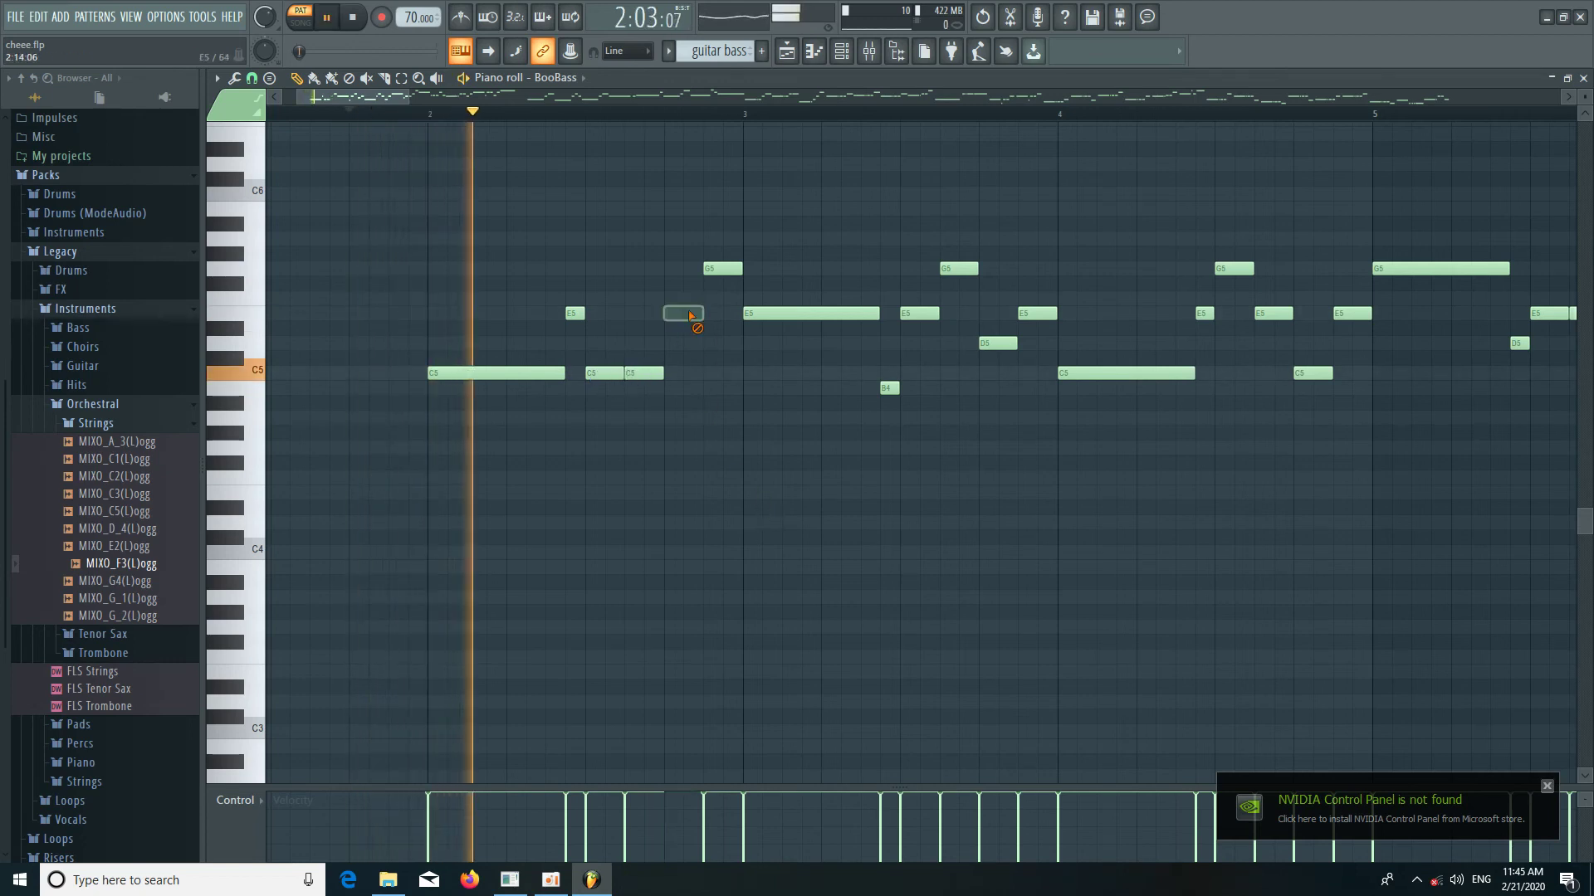
drag(659, 373, 694, 373)
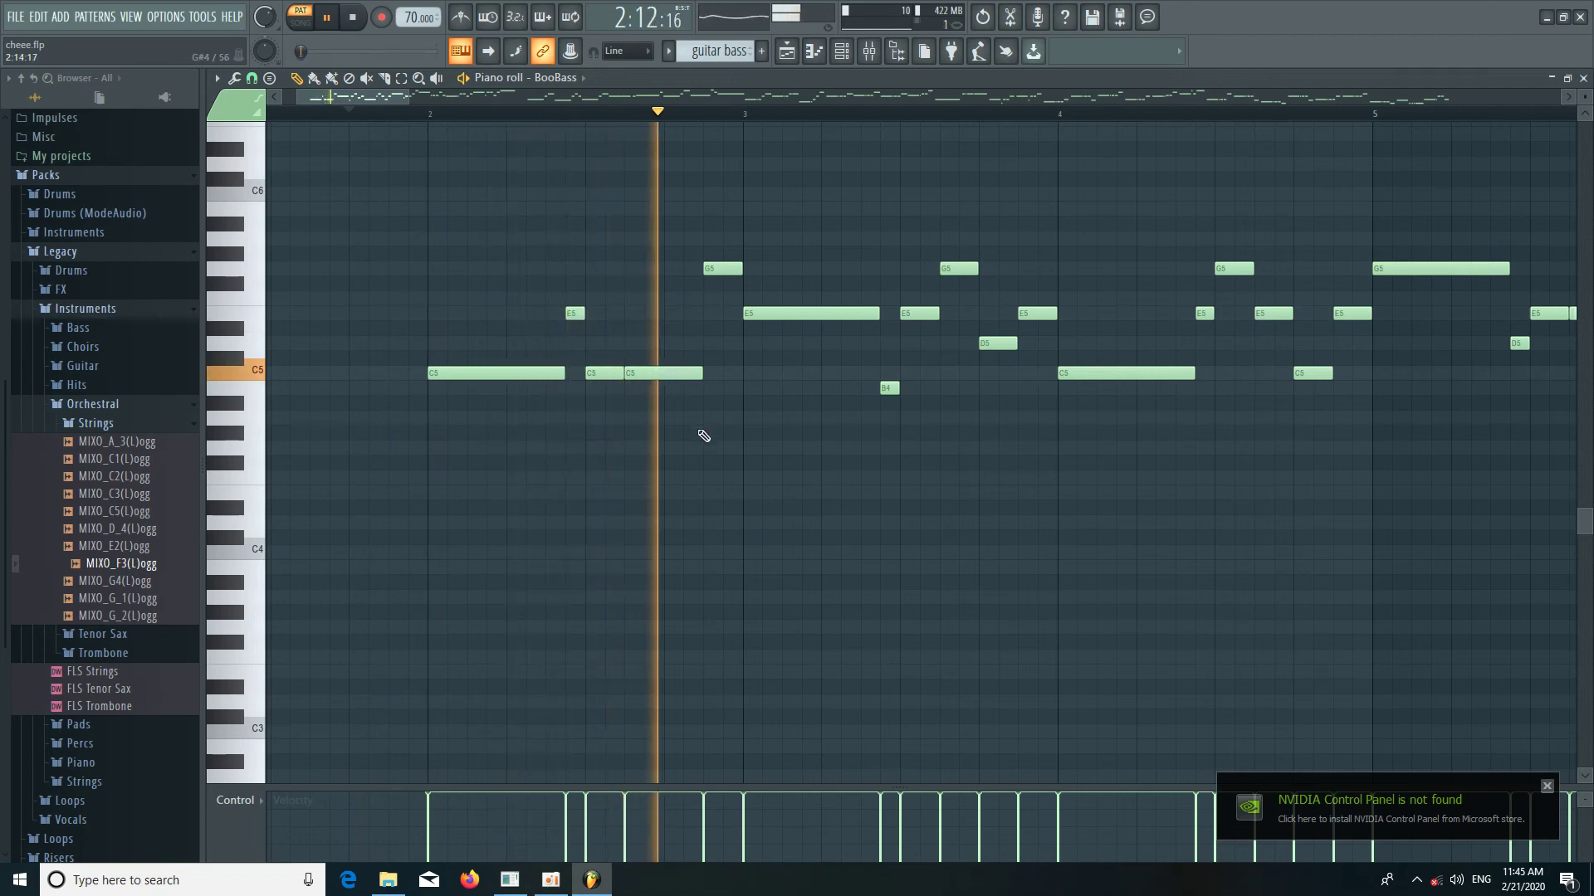
key(space)
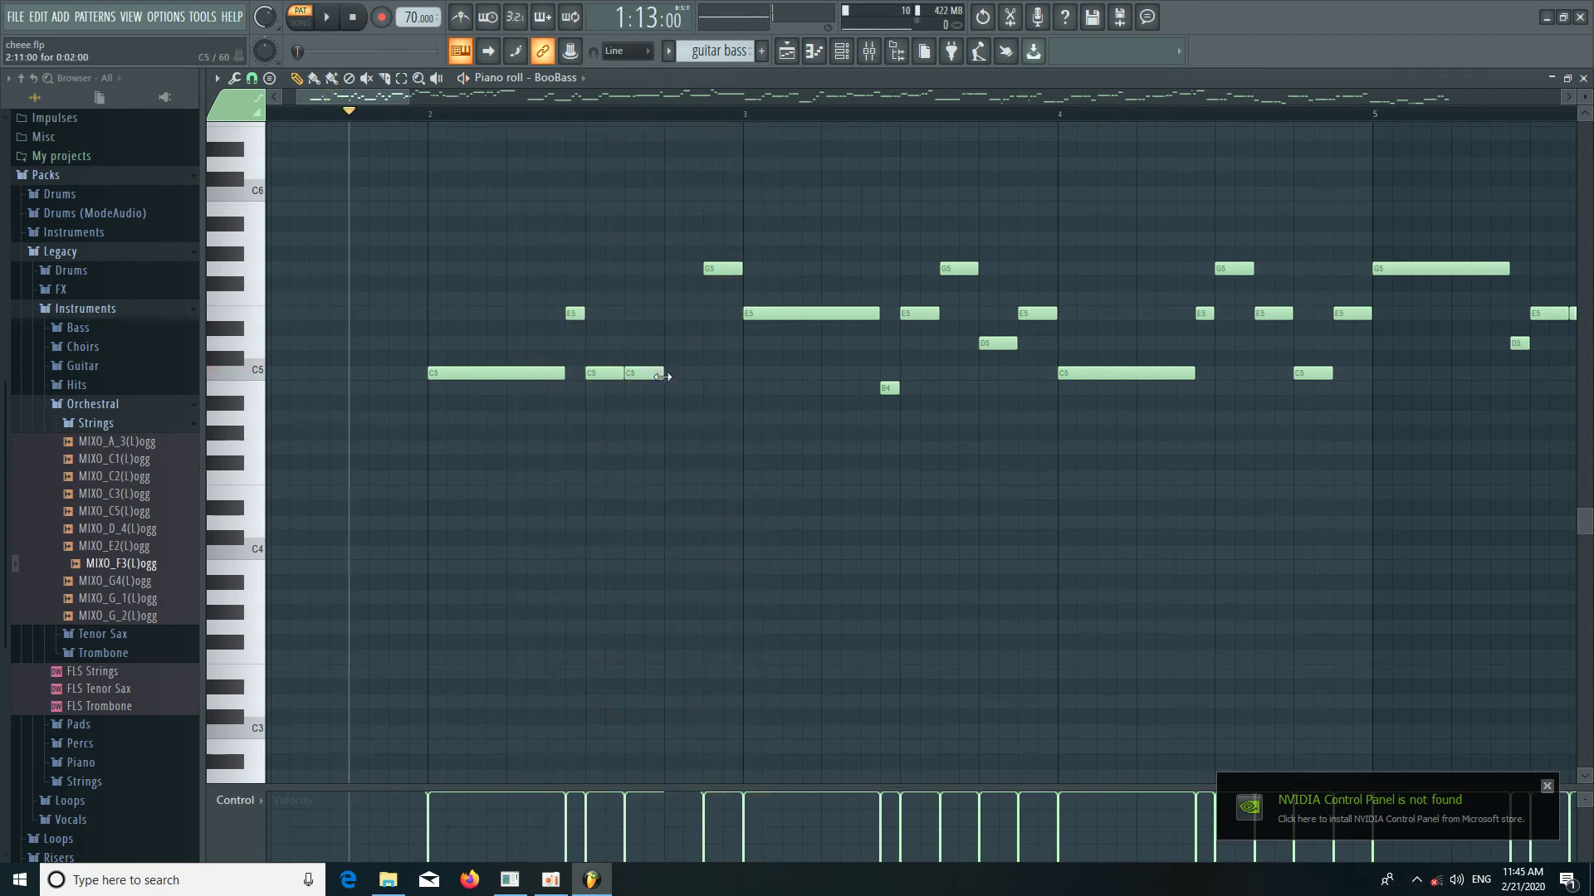
Put the two-step E5 note back at 2:13:00 and play the line into bar 3.
click(669, 314)
key(space)
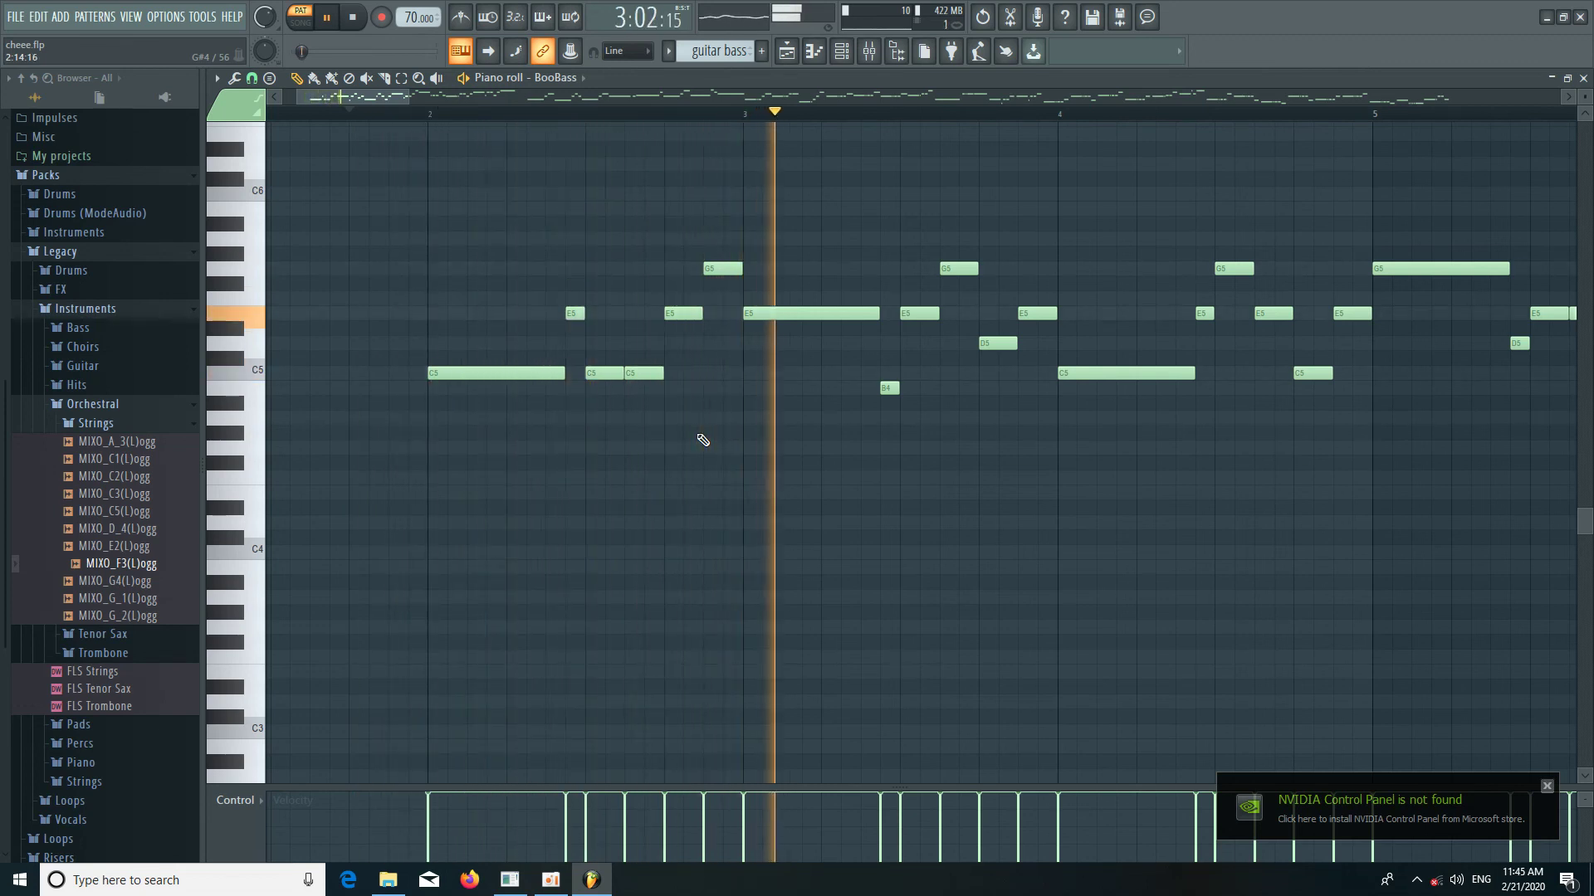
key(space)
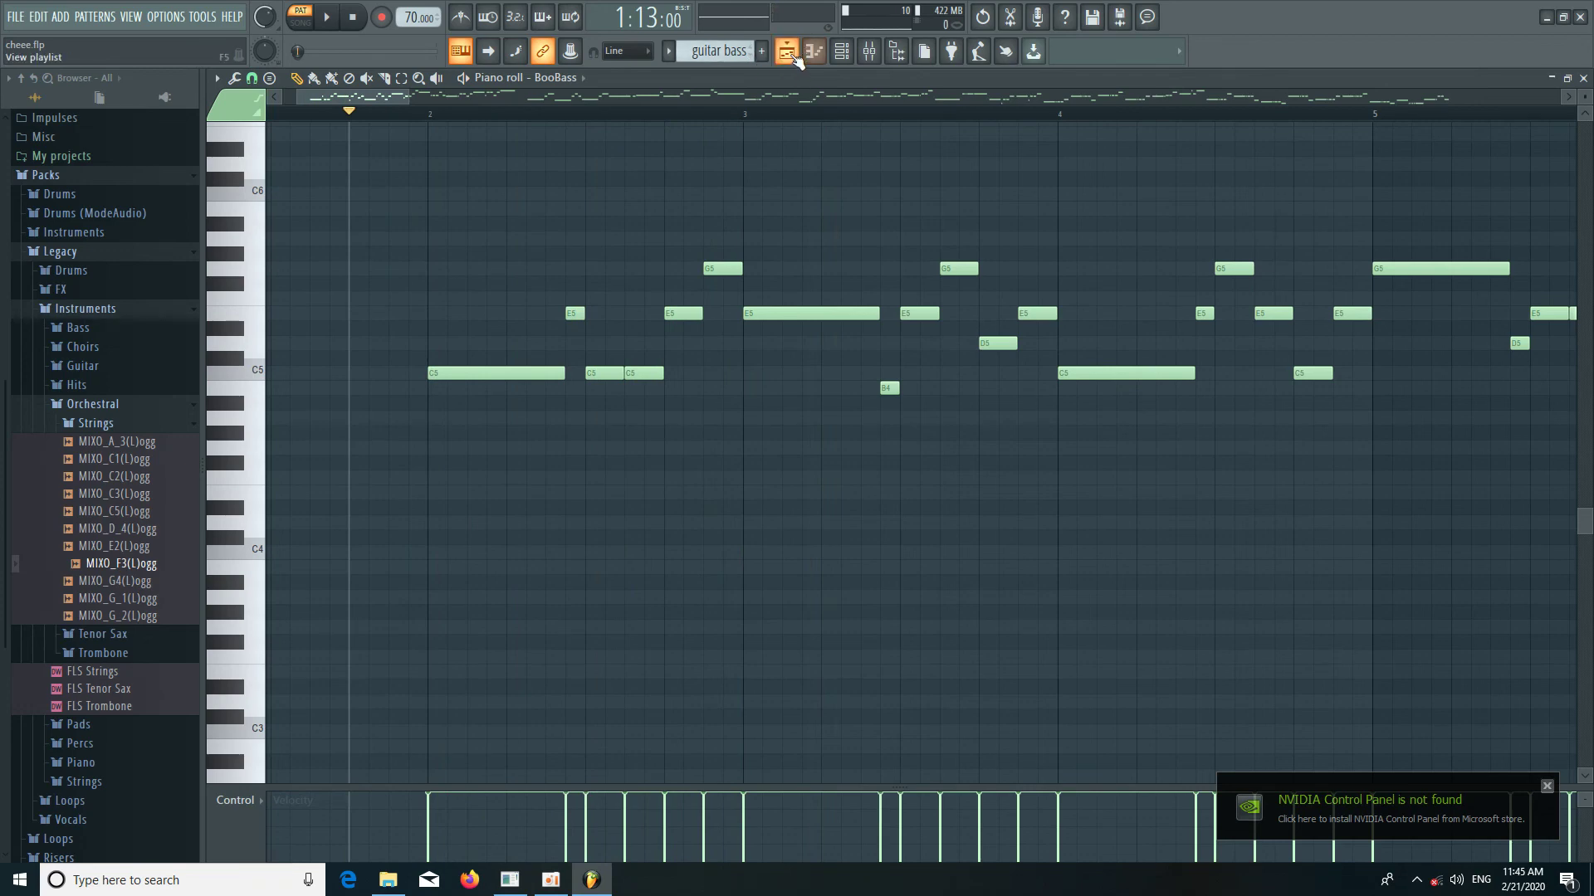
Return to the playlist and play the arrangement in song mode from 1:09:00.
click(786, 51)
scroll(545, 116, down, 2)
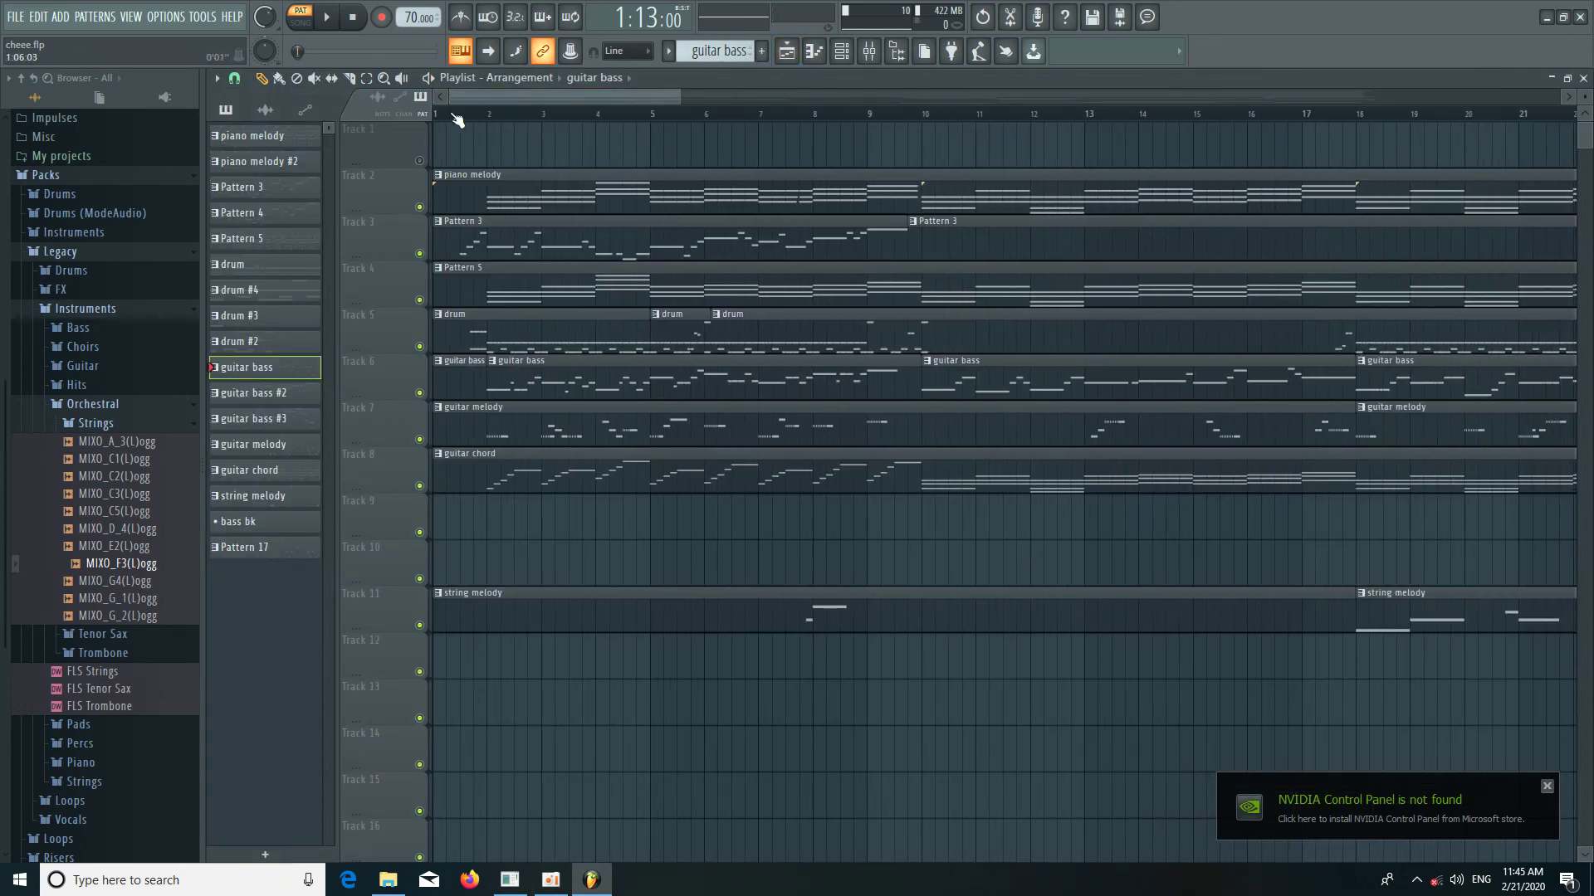
scroll(457, 121, up, 2)
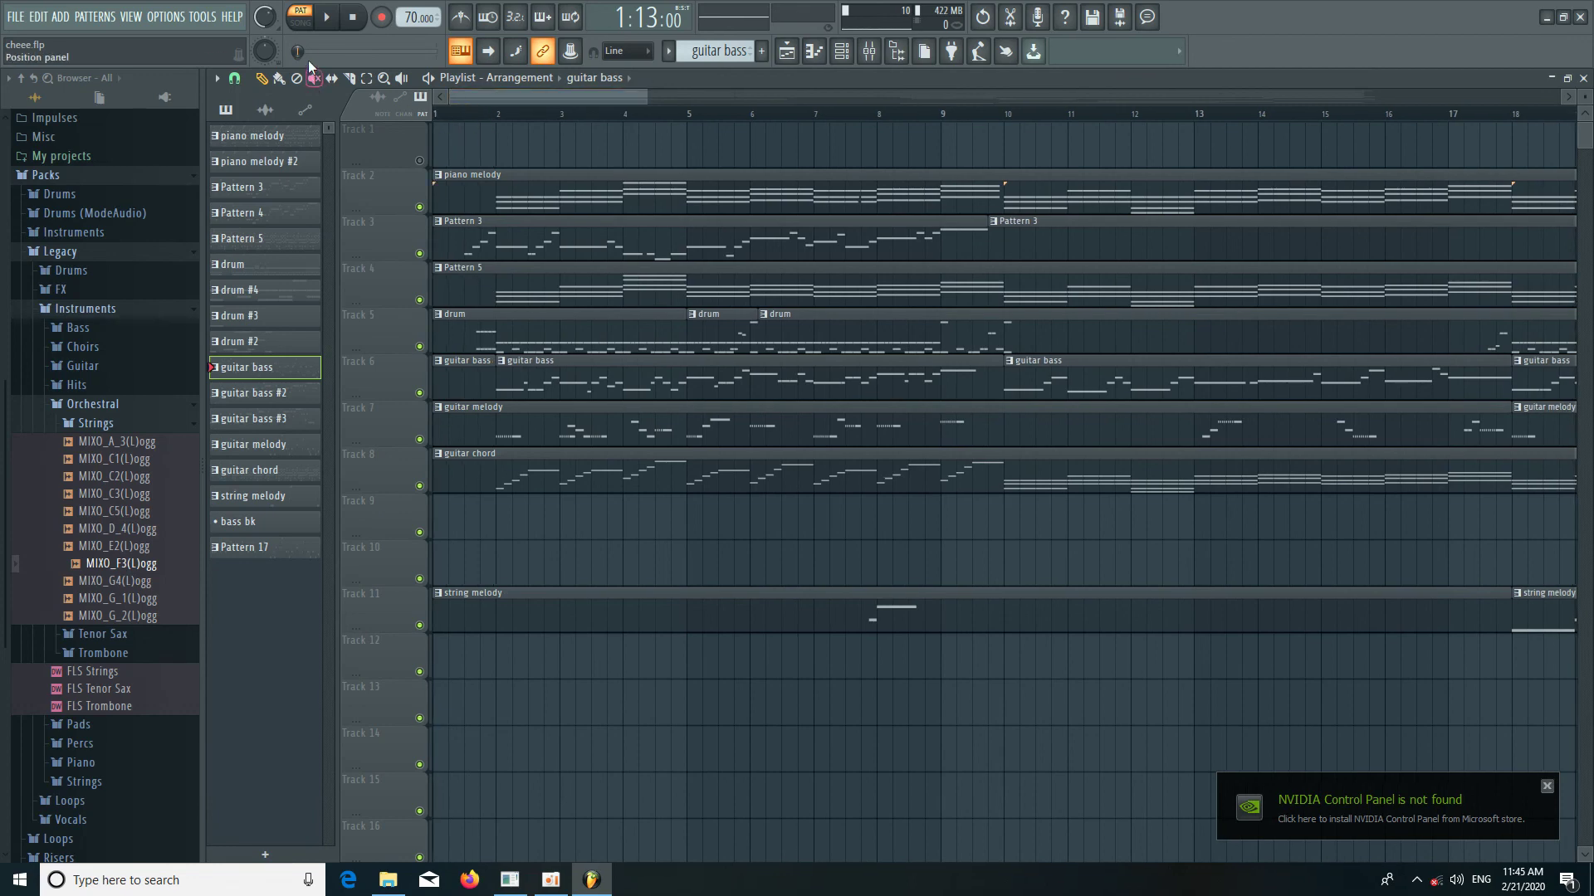
click(465, 121)
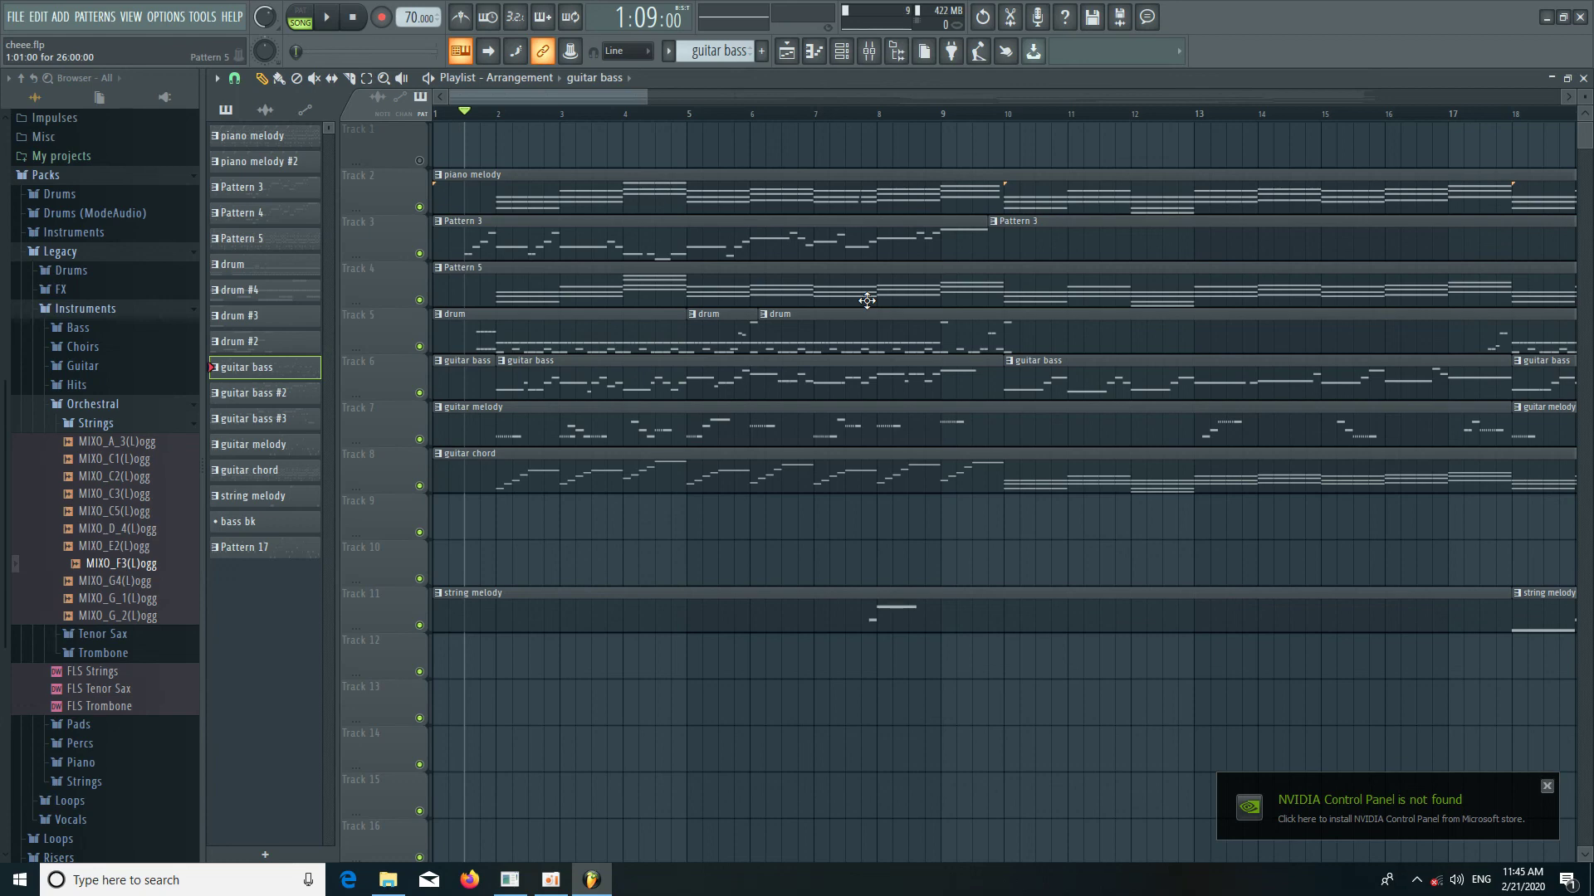
key(space)
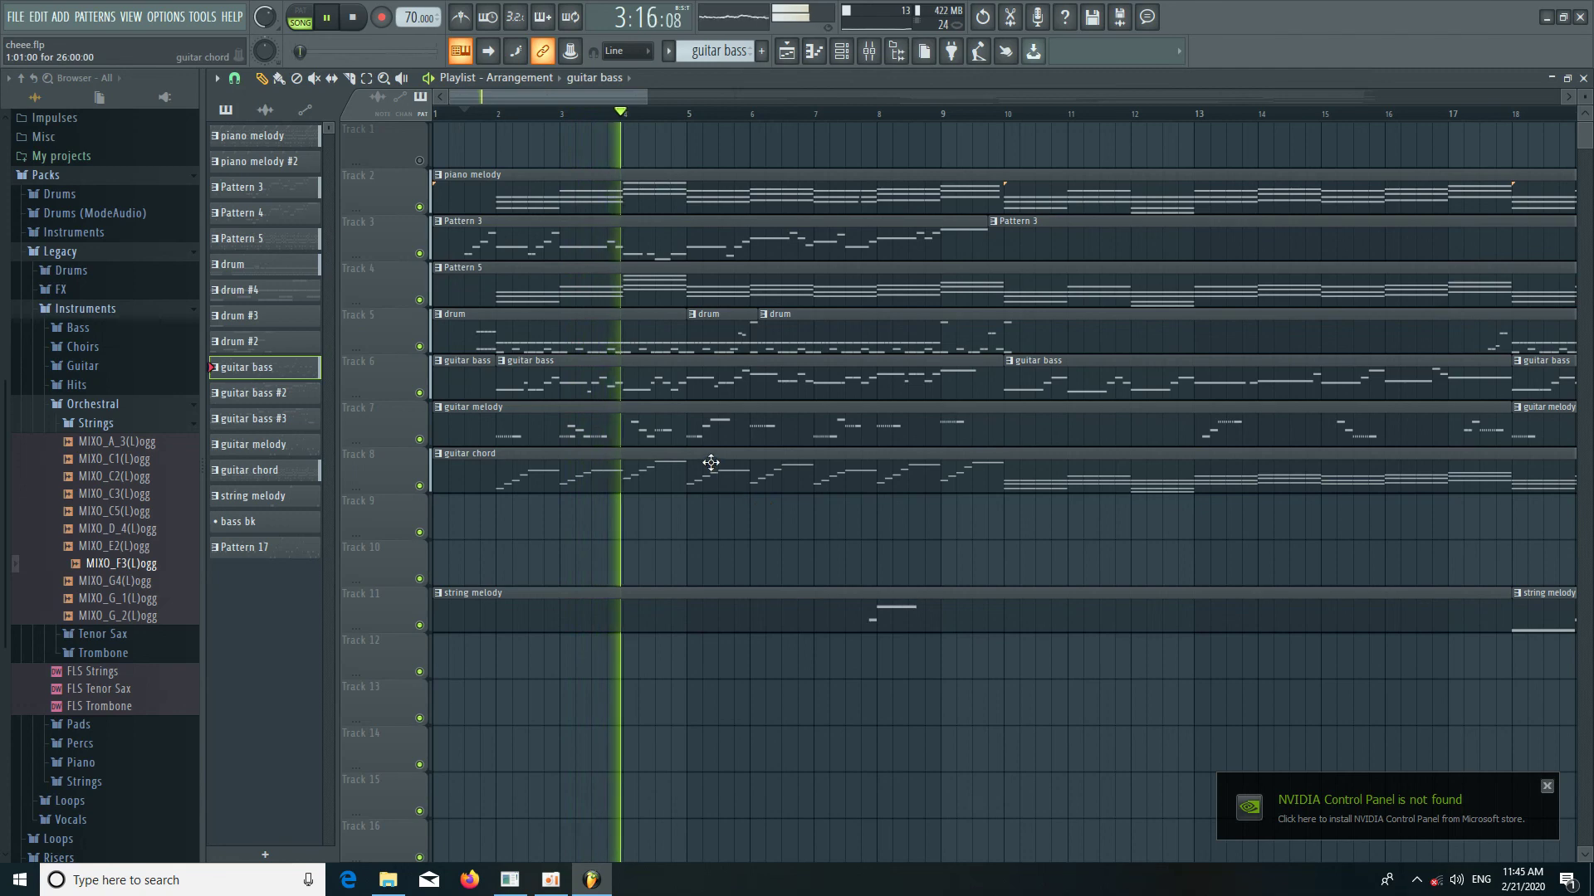
scroll(590, 116, down, 3)
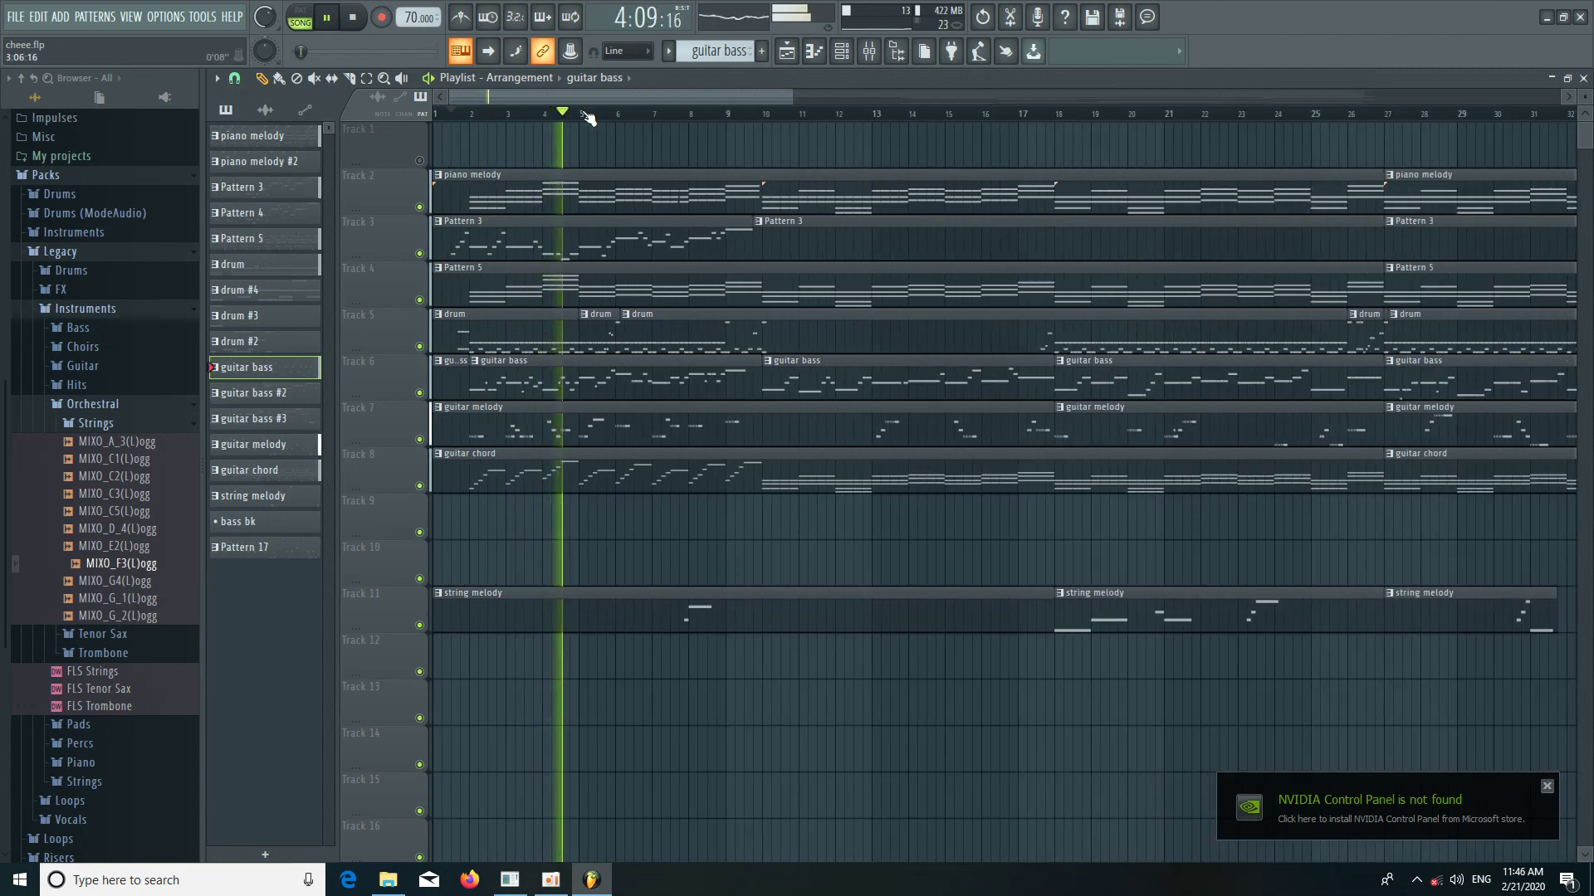
scroll(589, 118, down, 1)
key(space)
Examine the whole arrangement across Tracks 2 to 15 in the playlist, and switch to oCam.
scroll(498, 121, up, 3)
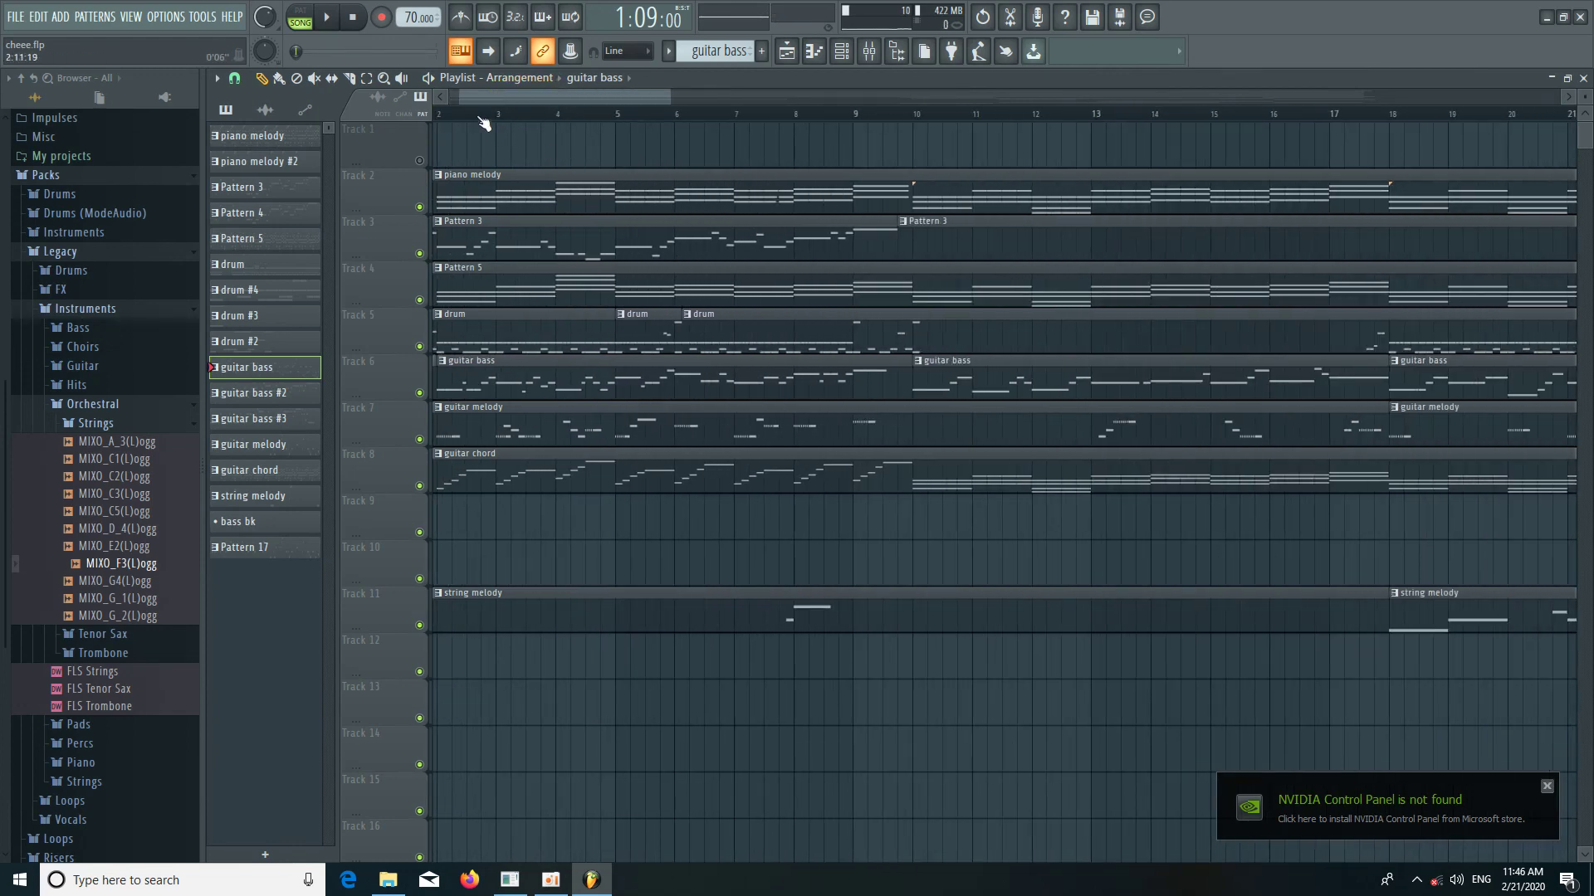
scroll(484, 123, down, 5)
scroll(484, 123, down, 3)
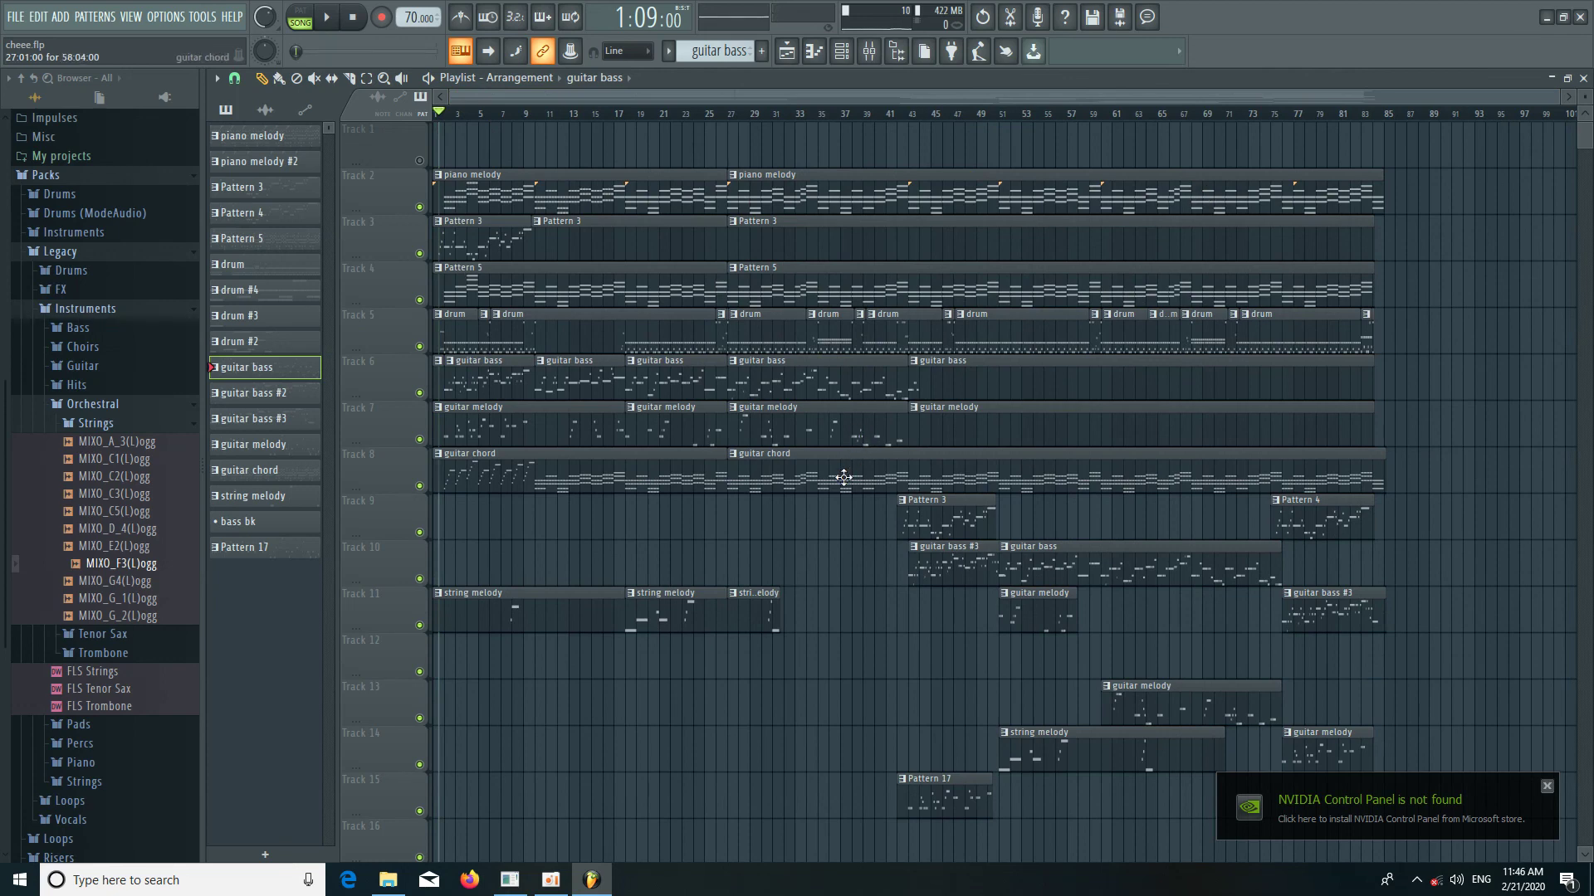
click(556, 886)
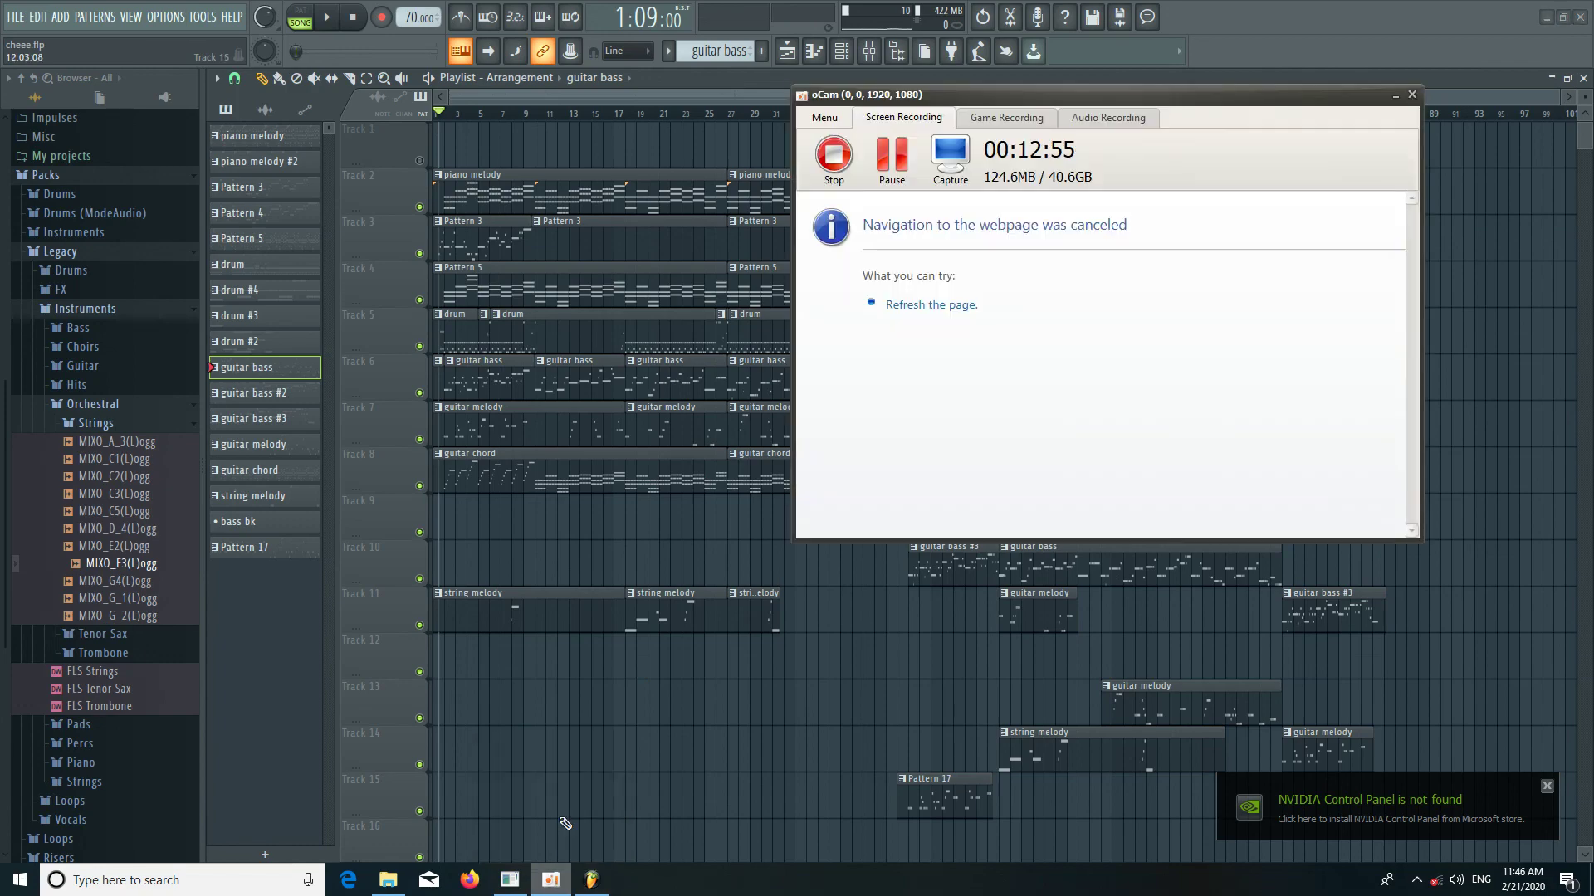